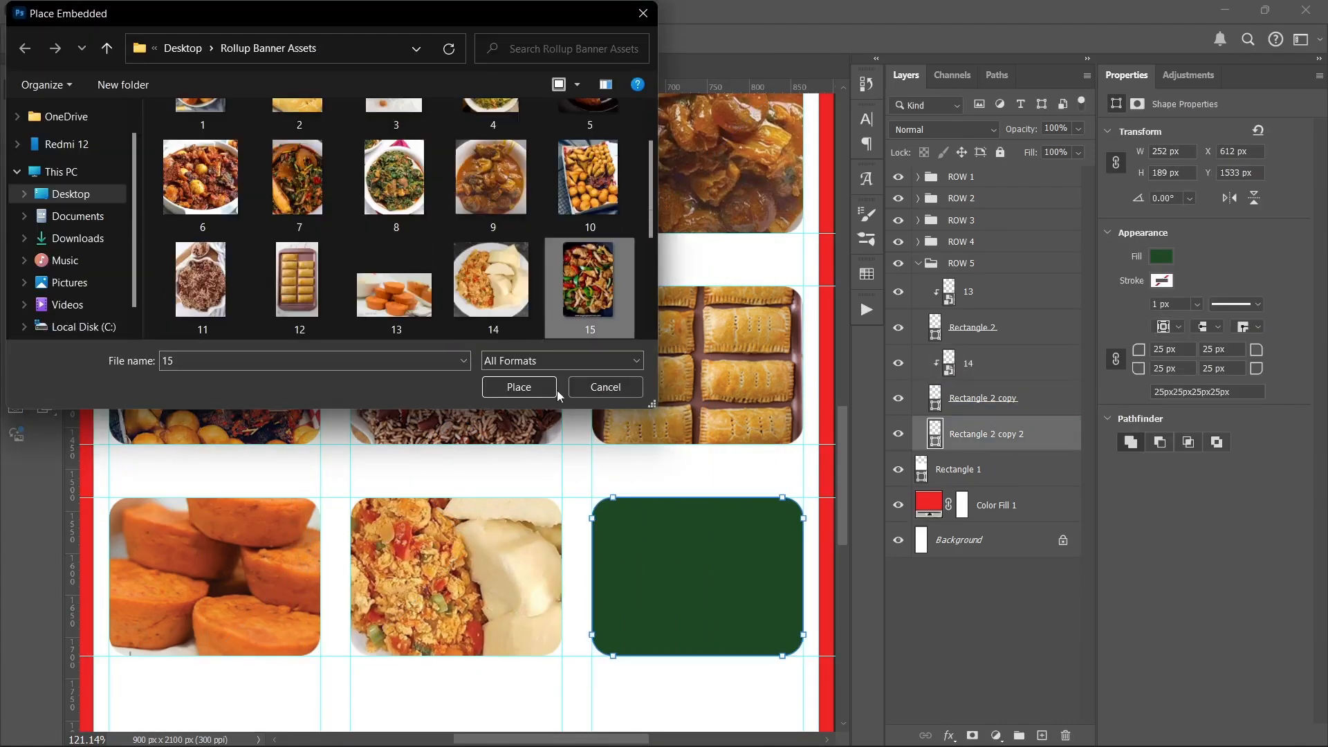
Step: Place image 15 as an embedded picture for the empty green rectangle in the fifth row
left_click(539, 385)
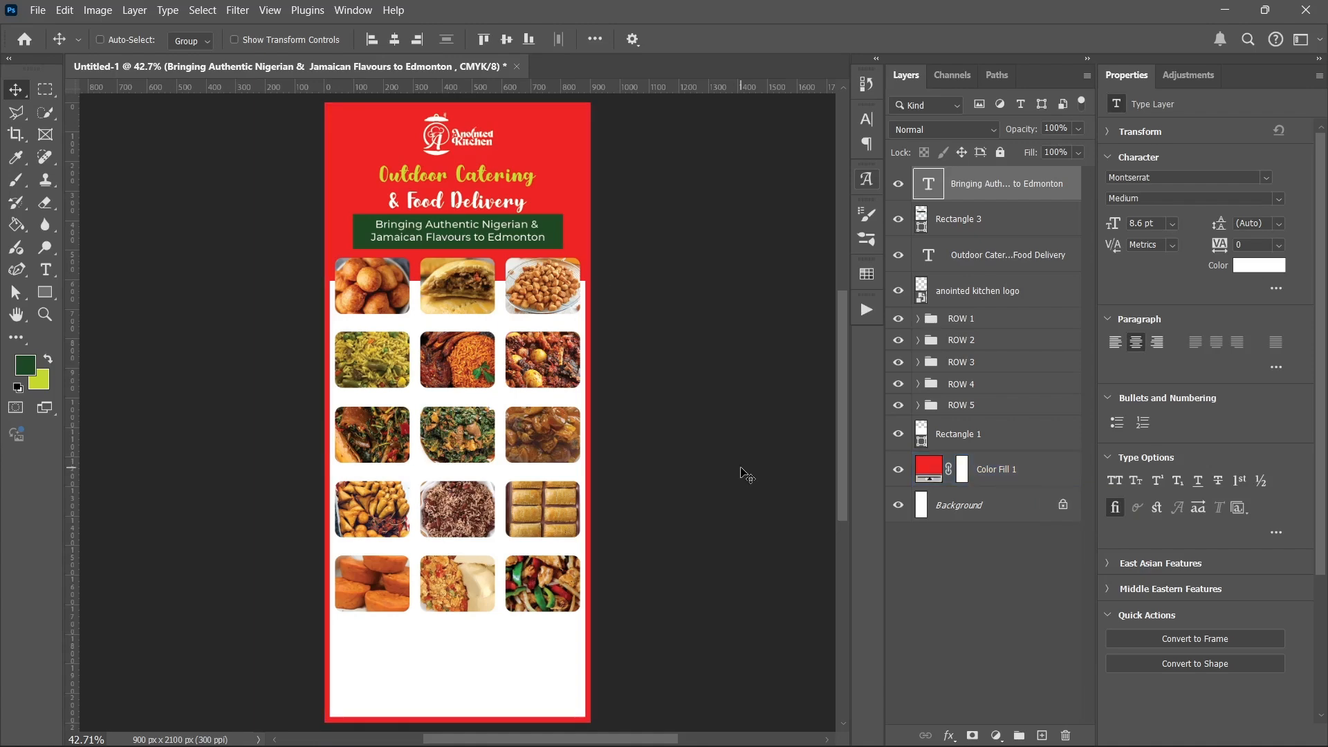
Step: Add the text label "Puff Puff" below the first food photo and set its font size to 10 pt
left_click(489, 399, "ctrl")
left_click(46, 269)
left_click(356, 323)
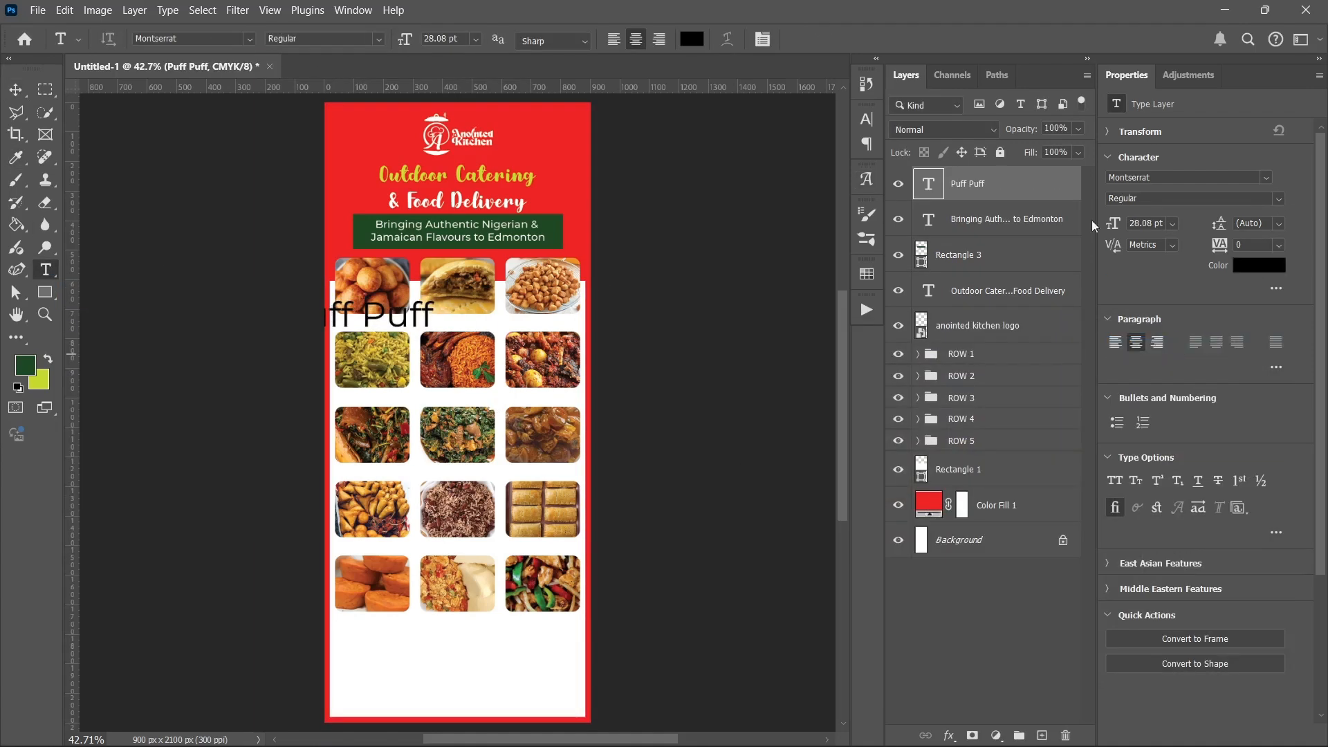
left_click(1171, 224)
left_click(1154, 376)
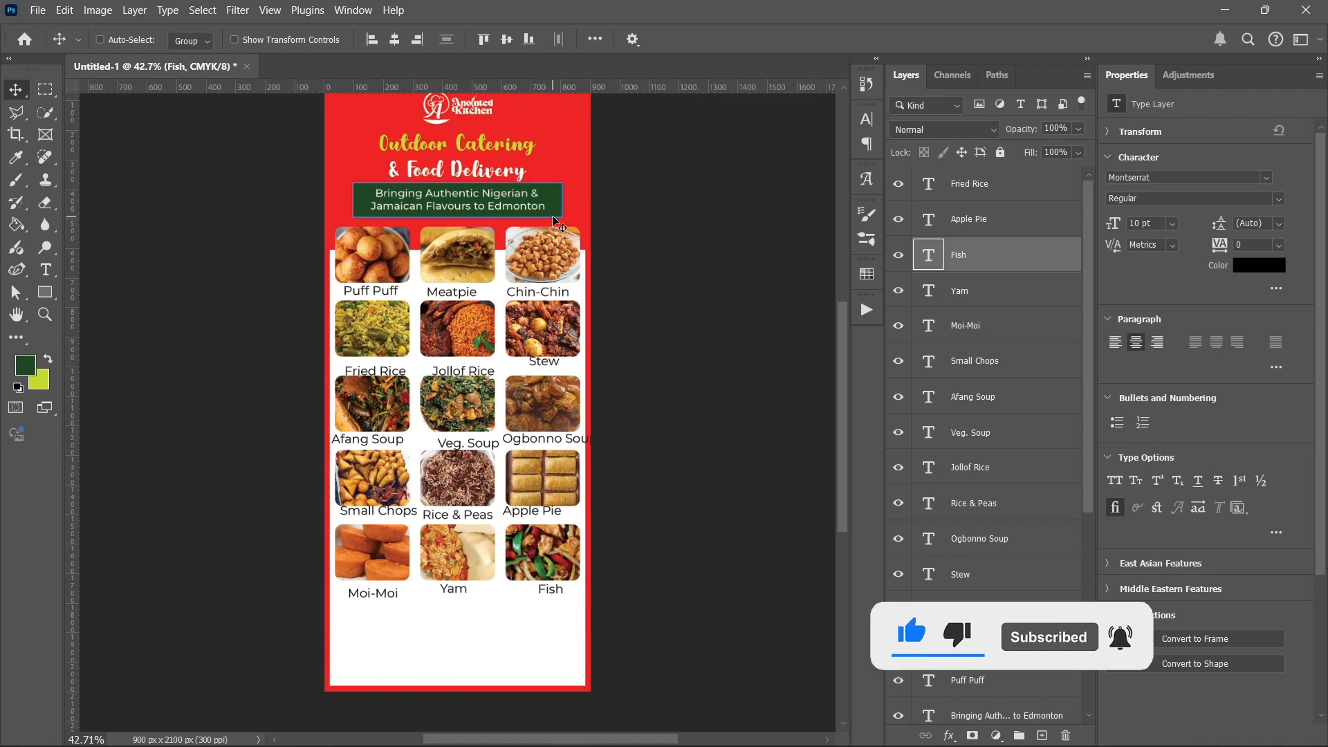
Step: Reposition the misaligned food-name labels, including Yam, Fish and Fried Rice, so each sits centred beneath its matching photo
left_click(1008, 291)
left_click(1008, 189)
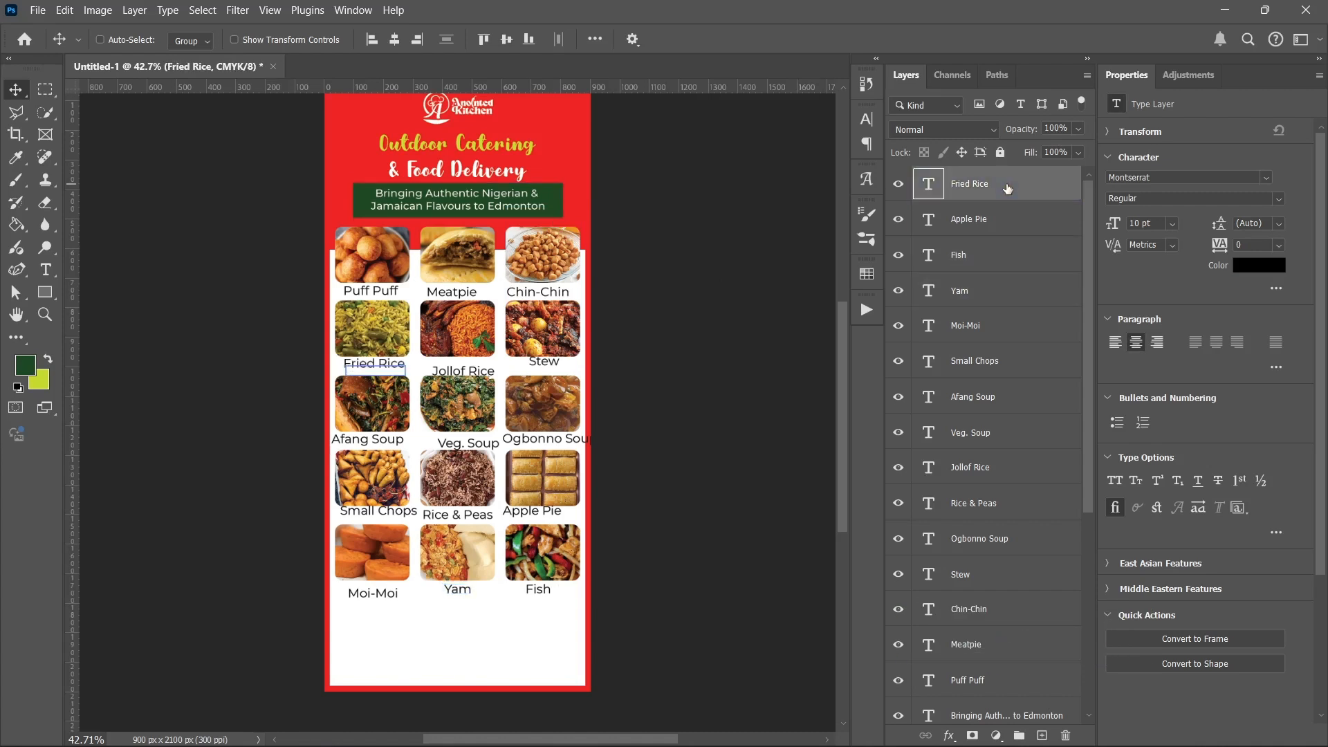
left_click(1013, 222)
left_click(1023, 329)
left_click(1024, 363)
left_click(1025, 398)
left_click(1027, 439)
left_click(1017, 477)
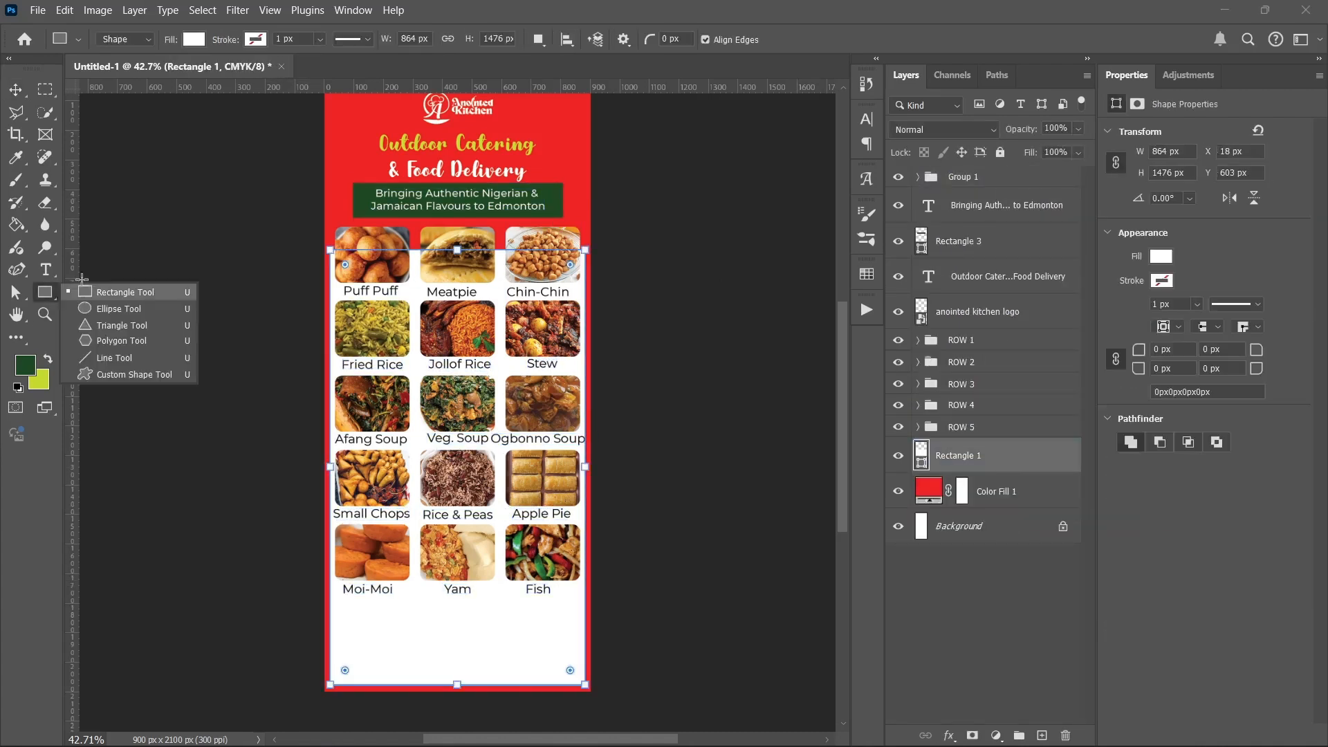
Step: Choose a different fill colour for the shape
left_click(1161, 256)
left_click(1106, 349)
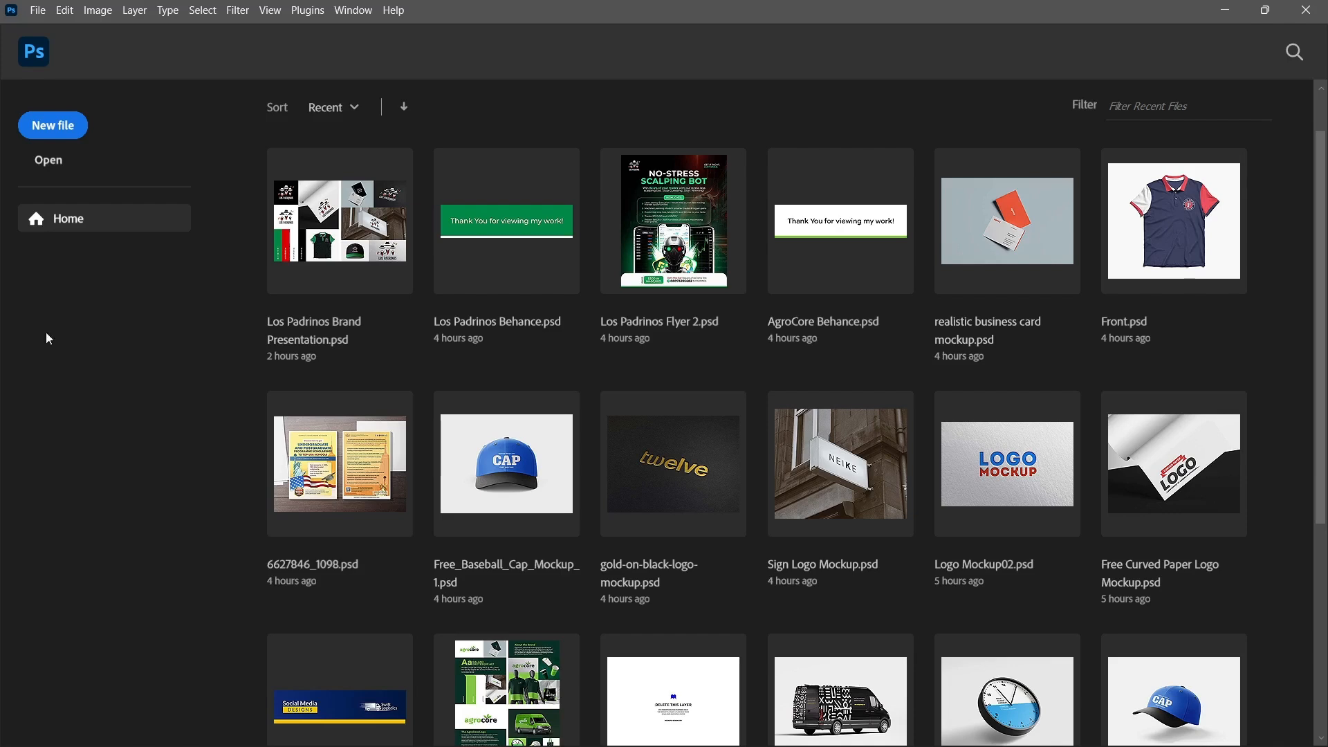
Step: Start a new document in inches and set its width to 33 and height to 82
left_click(50, 128)
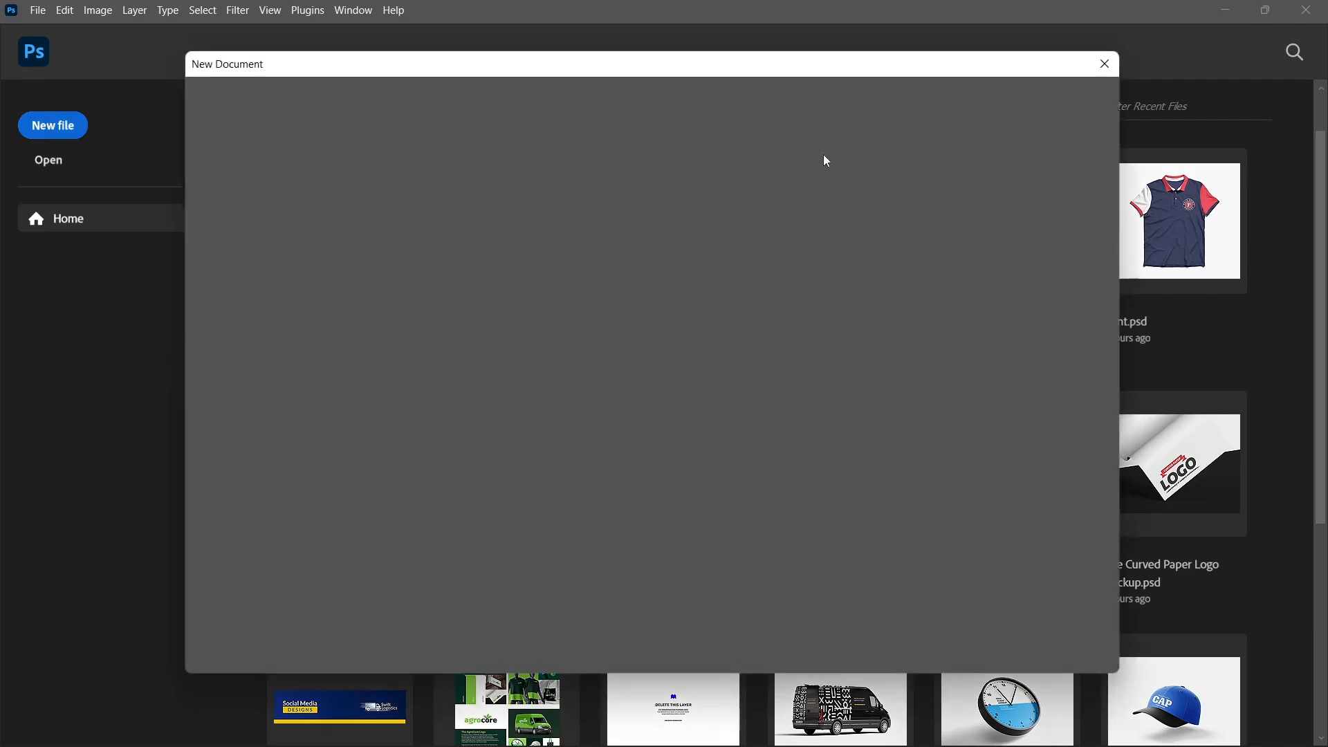
left_click(1003, 238)
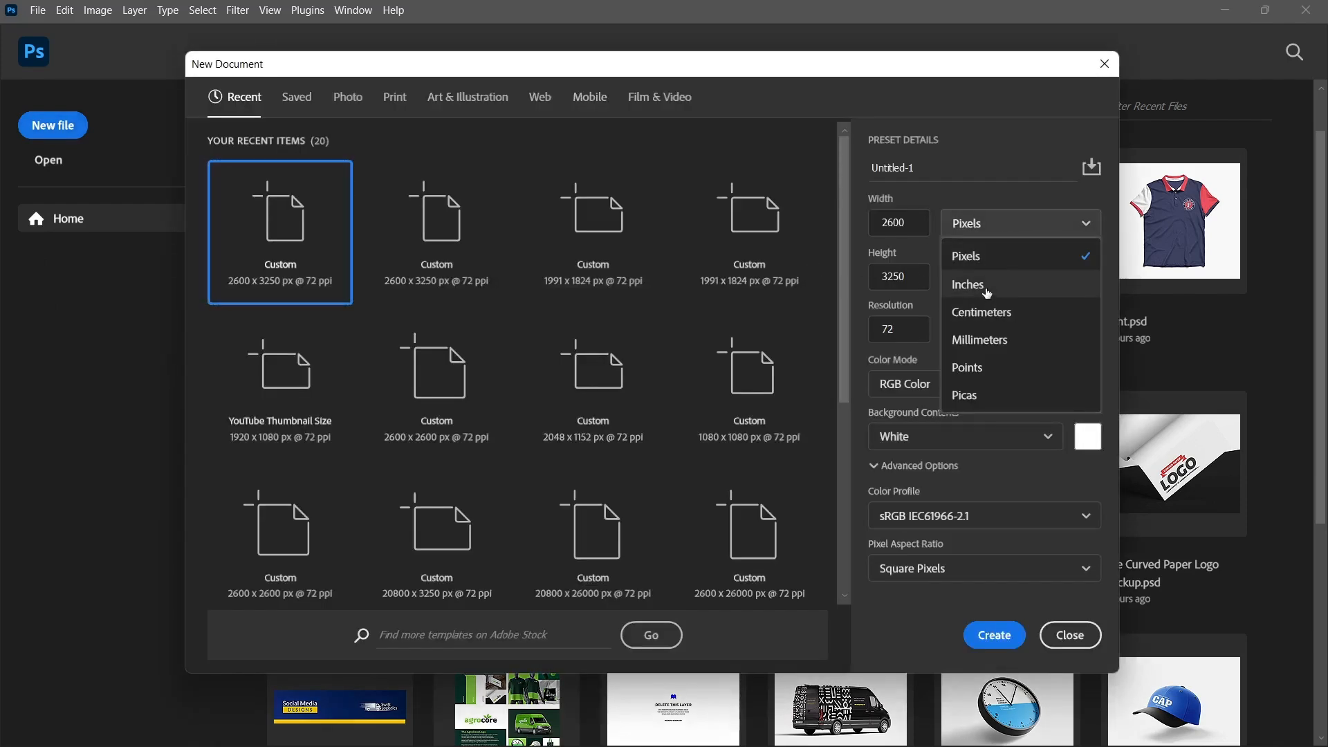
left_click(987, 293)
left_click(1000, 231)
left_click(894, 228)
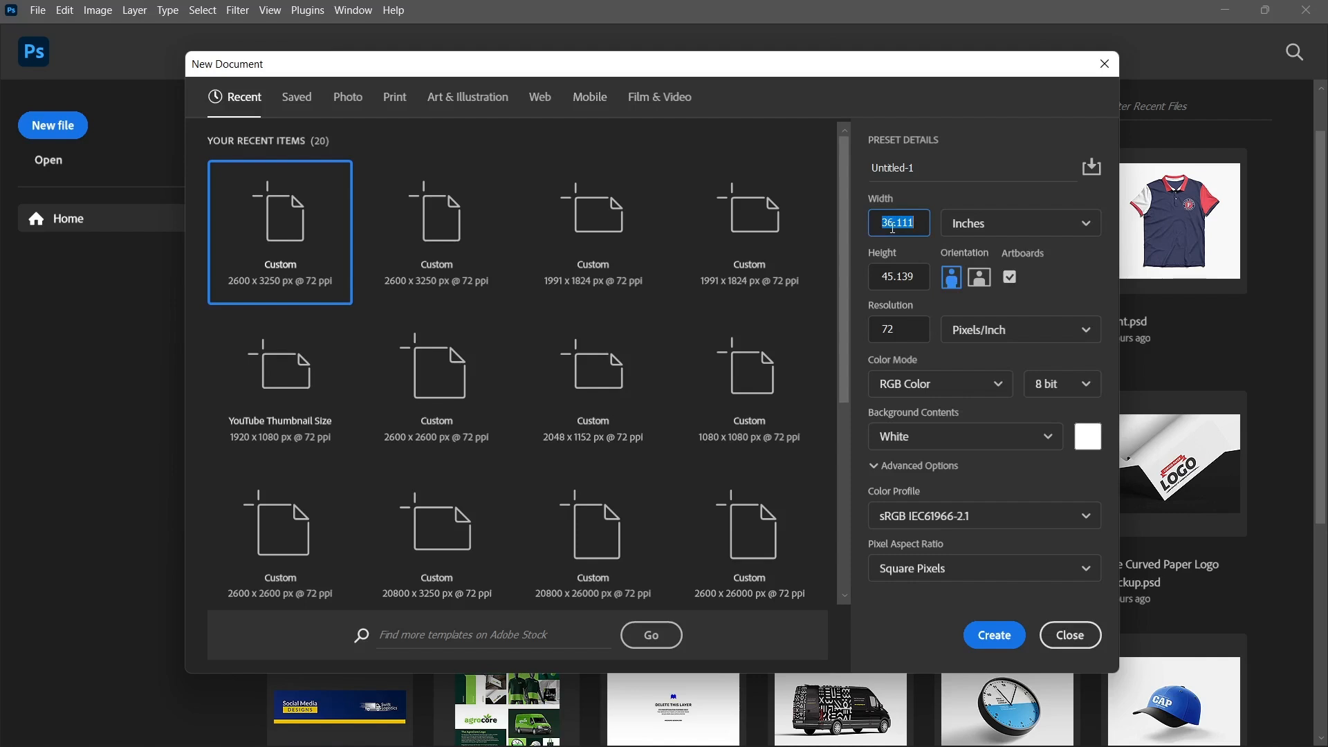
type("33")
left_click(905, 283)
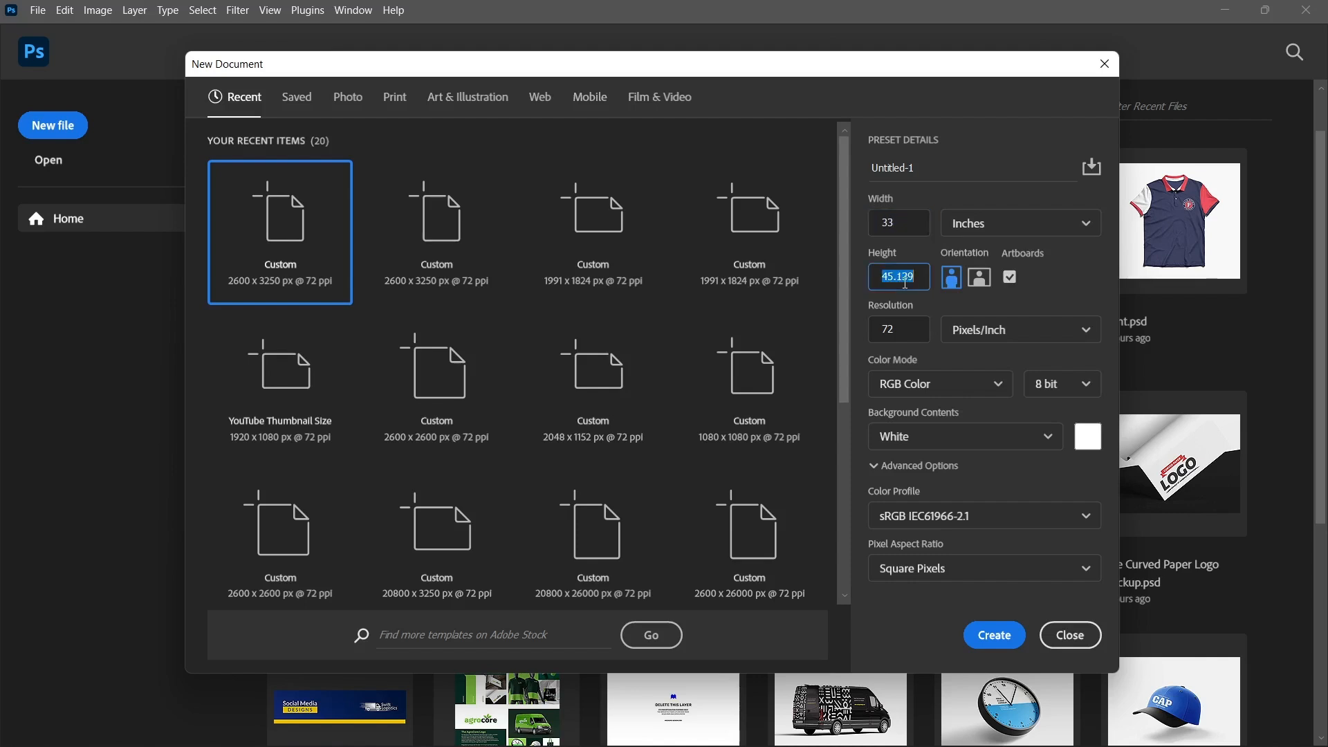
type("82")
Step: Turn off artboards for the new document and set its resolution to 300 pixels/inch
left_click(1012, 278)
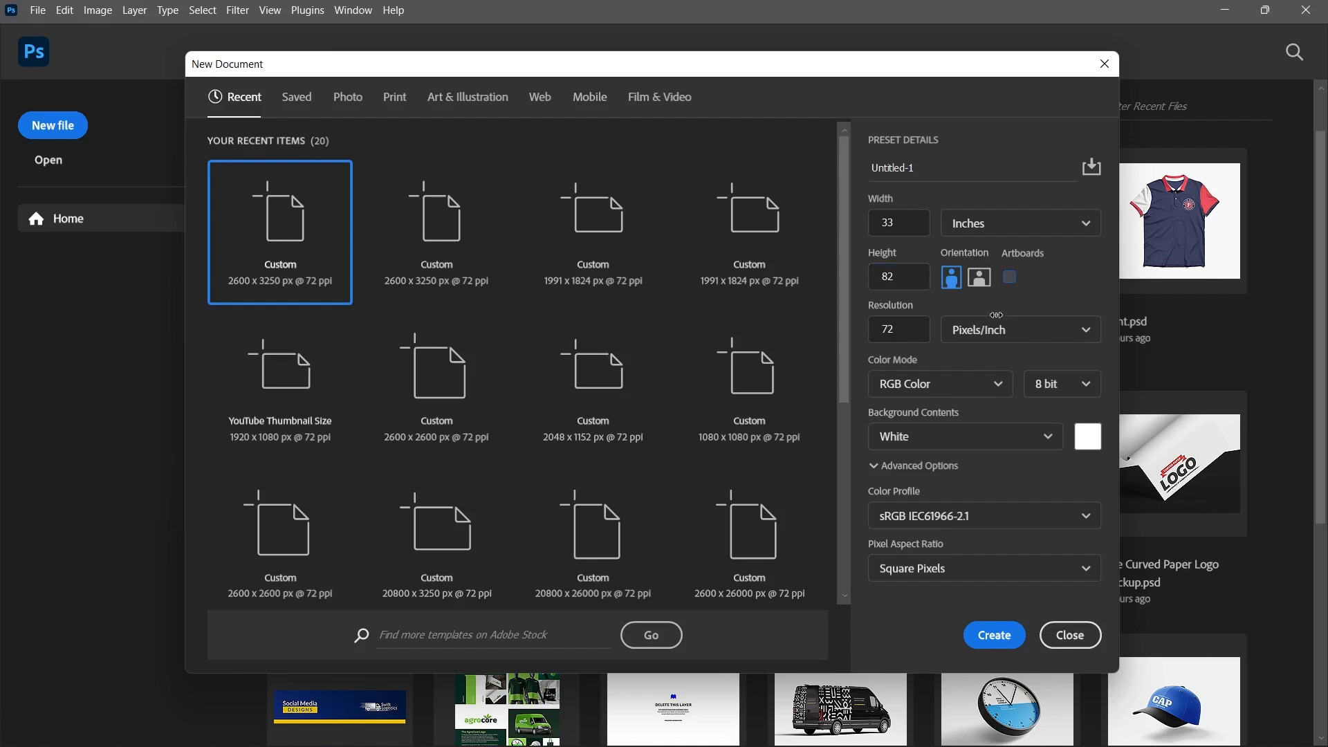
left_click(914, 331)
type("300")
left_click(1021, 331)
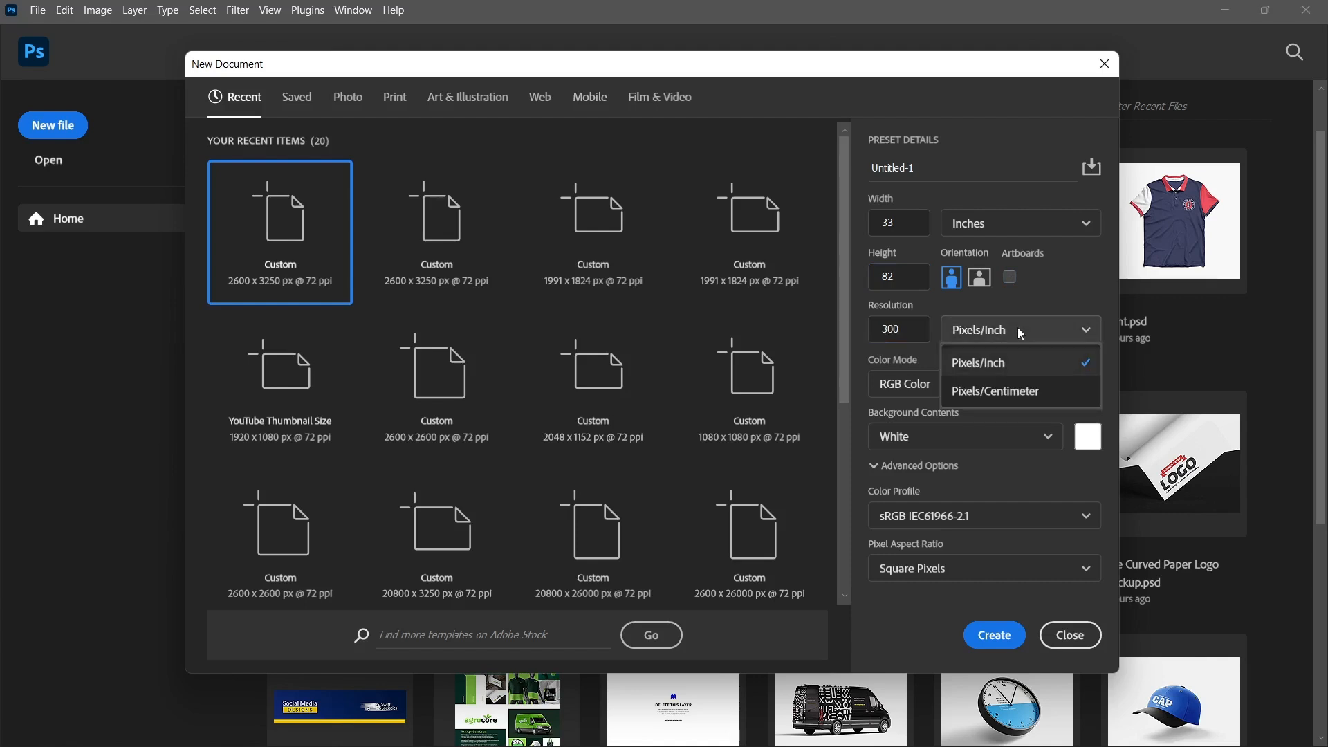
left_click(1036, 305)
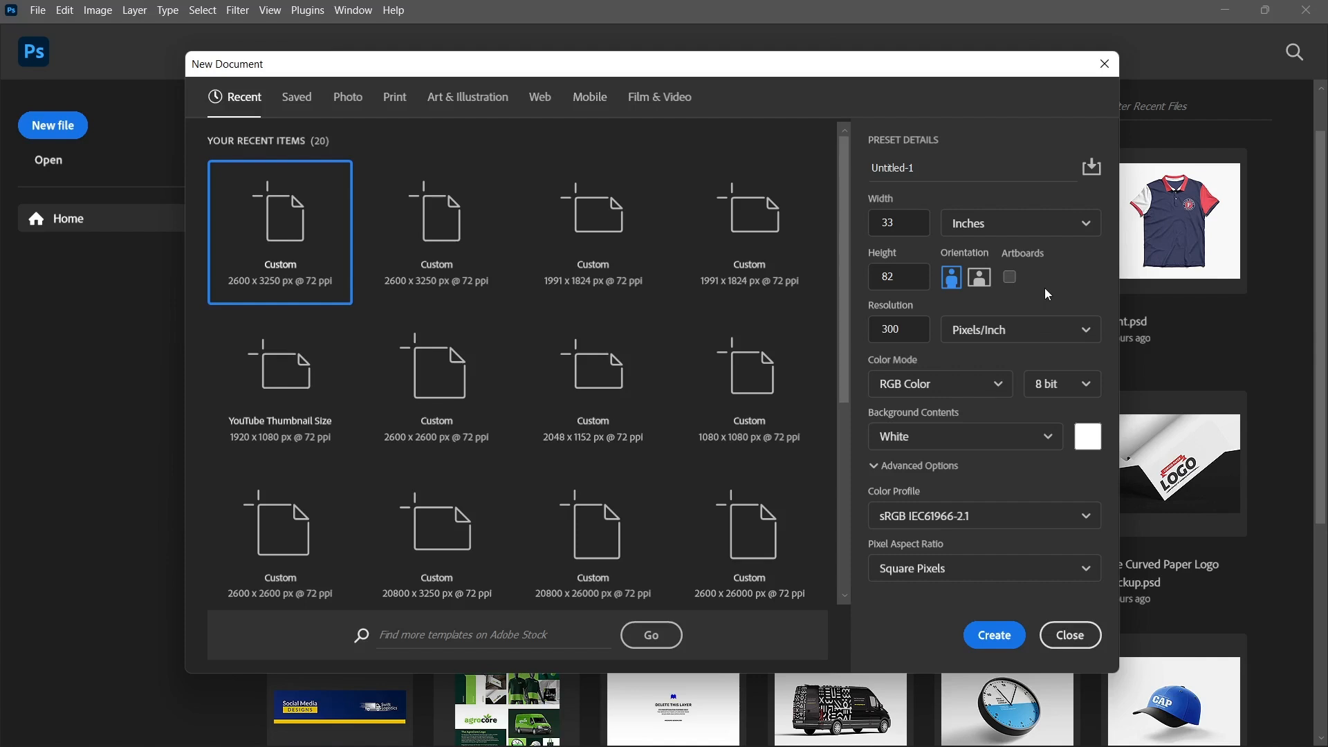
Step: Set the colour mode to CMYK Color and create the document
left_click(935, 384)
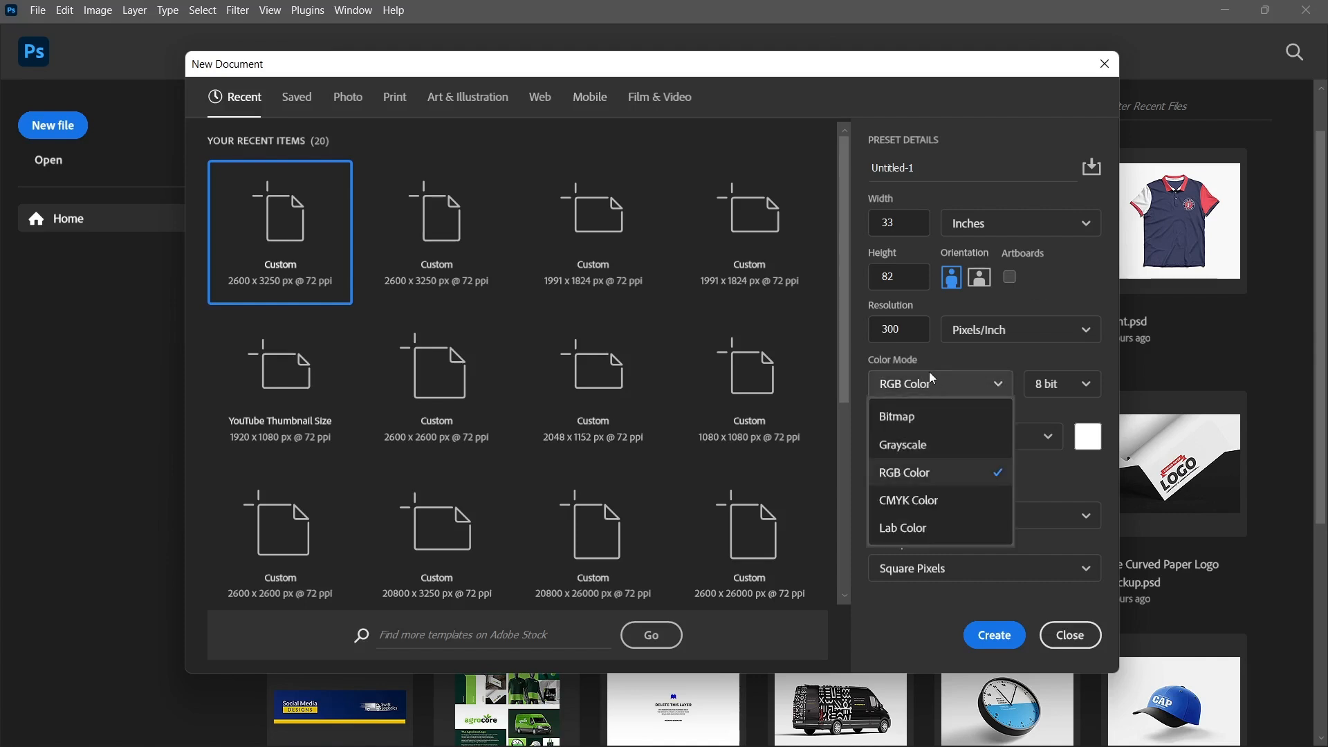
left_click(908, 500)
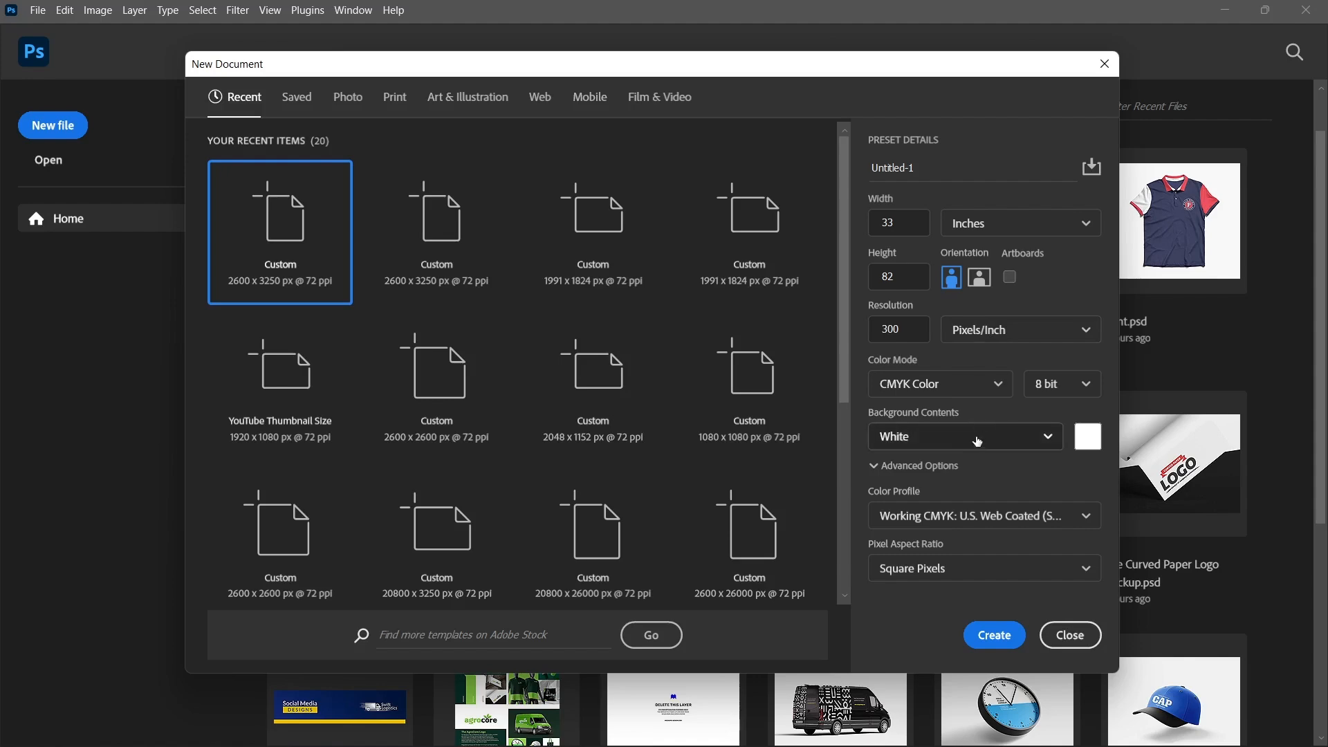
left_click(994, 636)
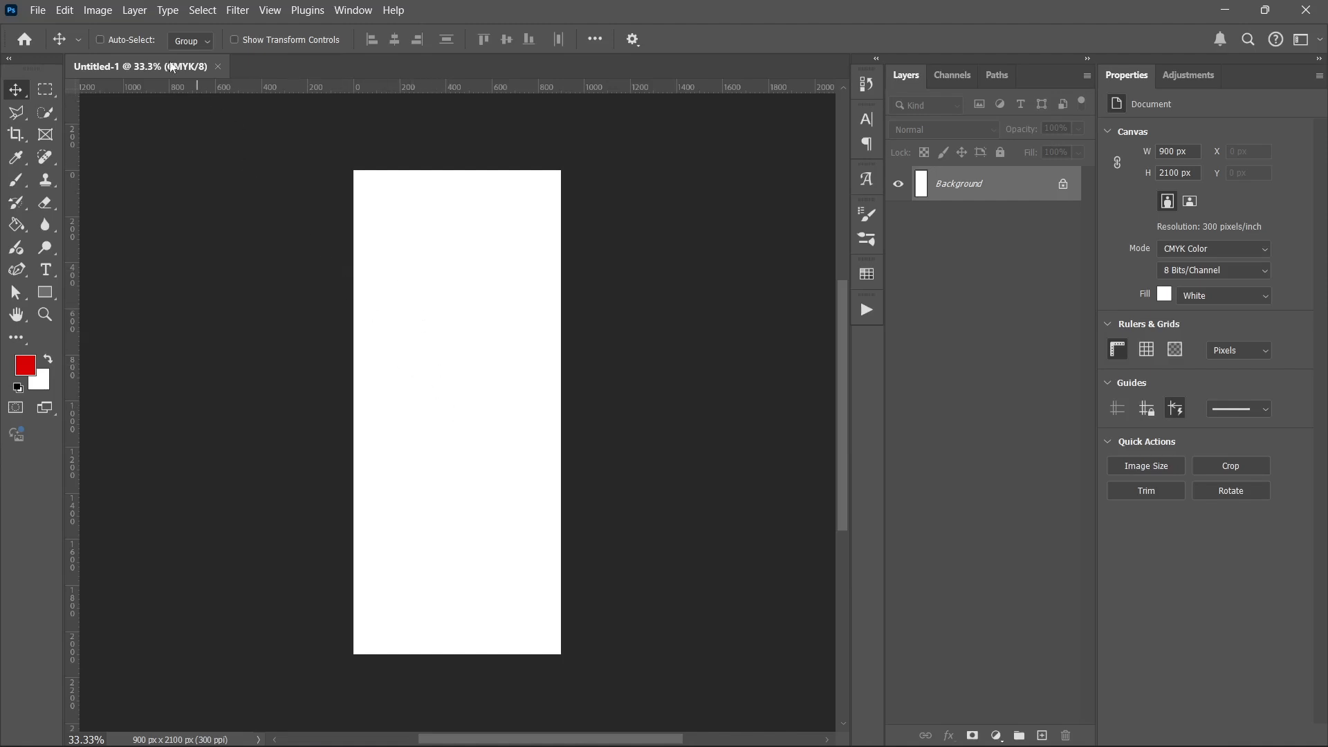
left_click(98, 12)
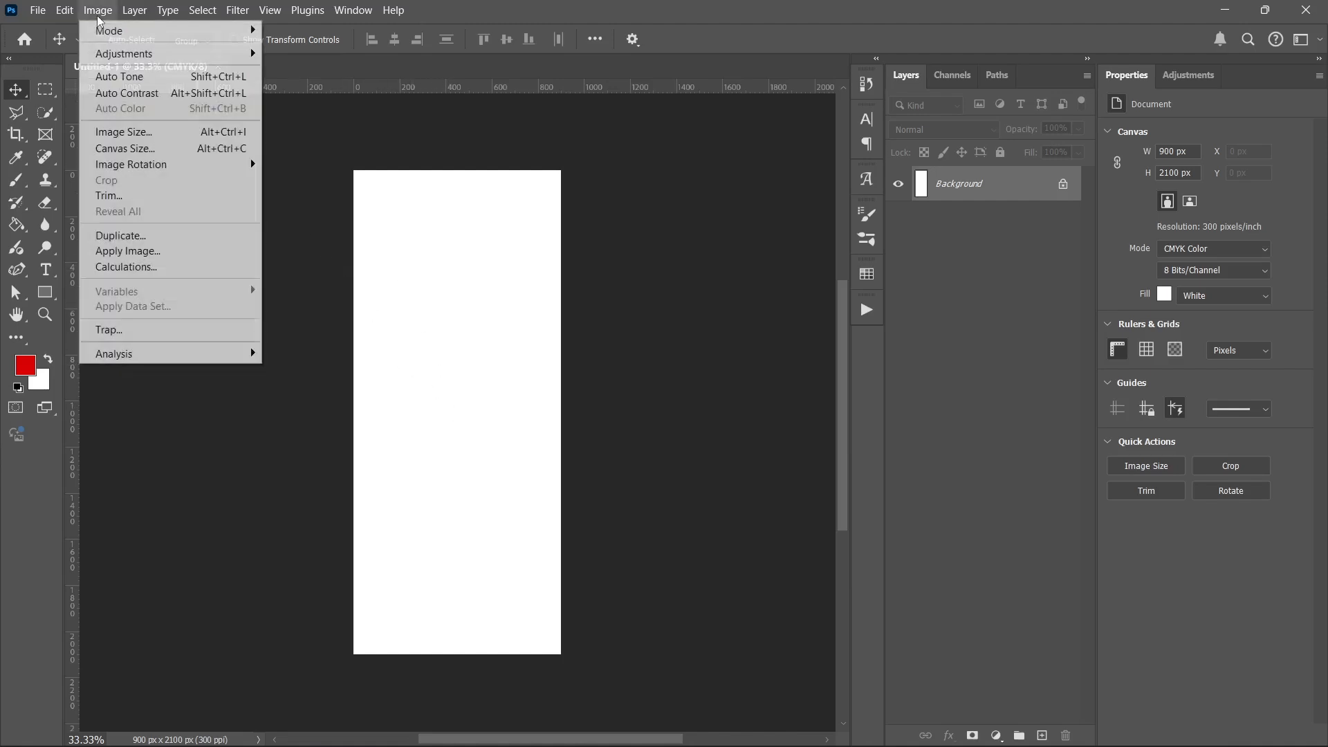
left_click(132, 132)
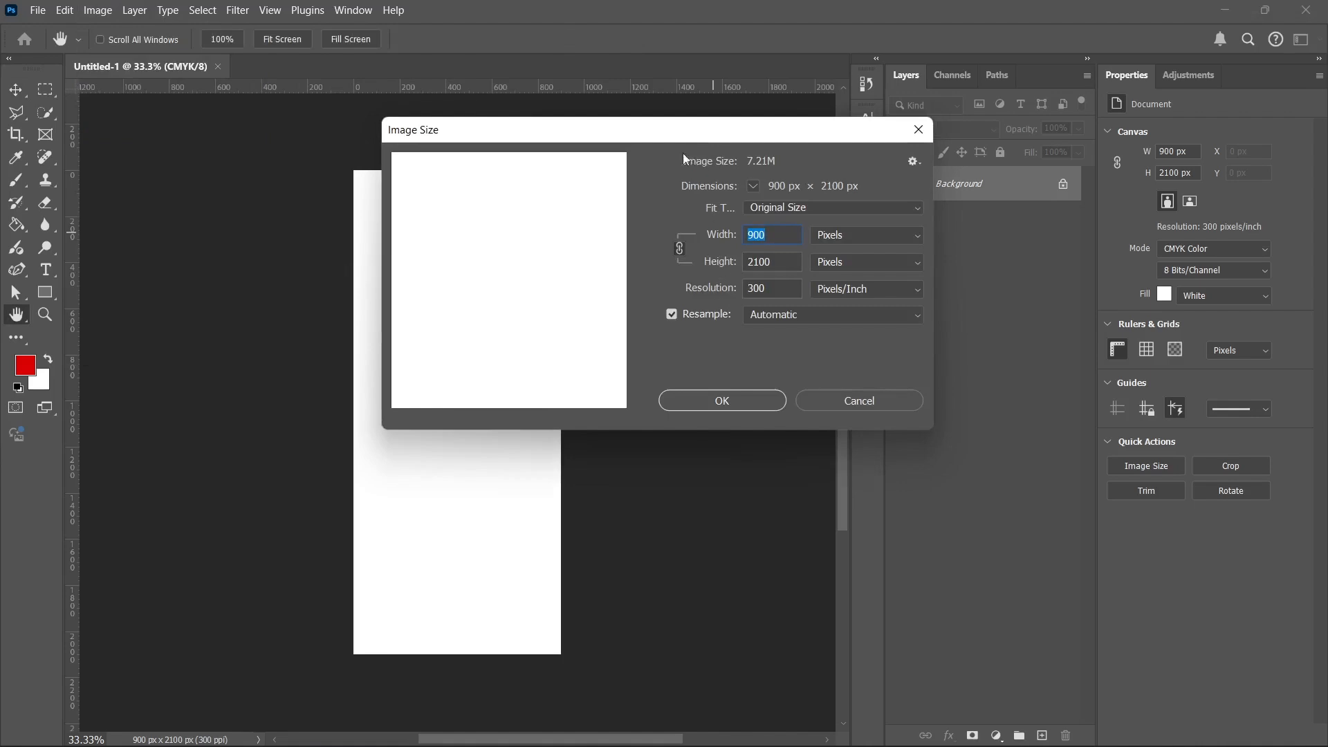
left_click_drag(631, 135, 816, 211)
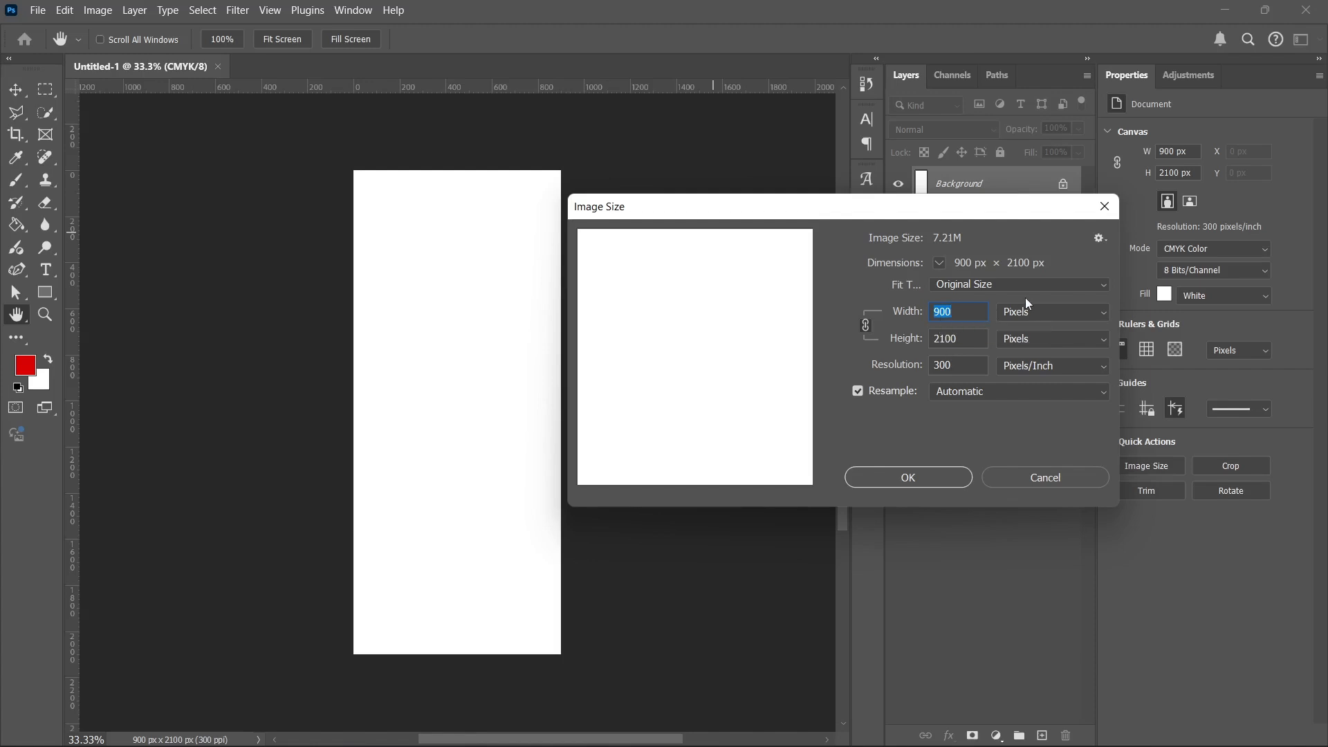
type("2000")
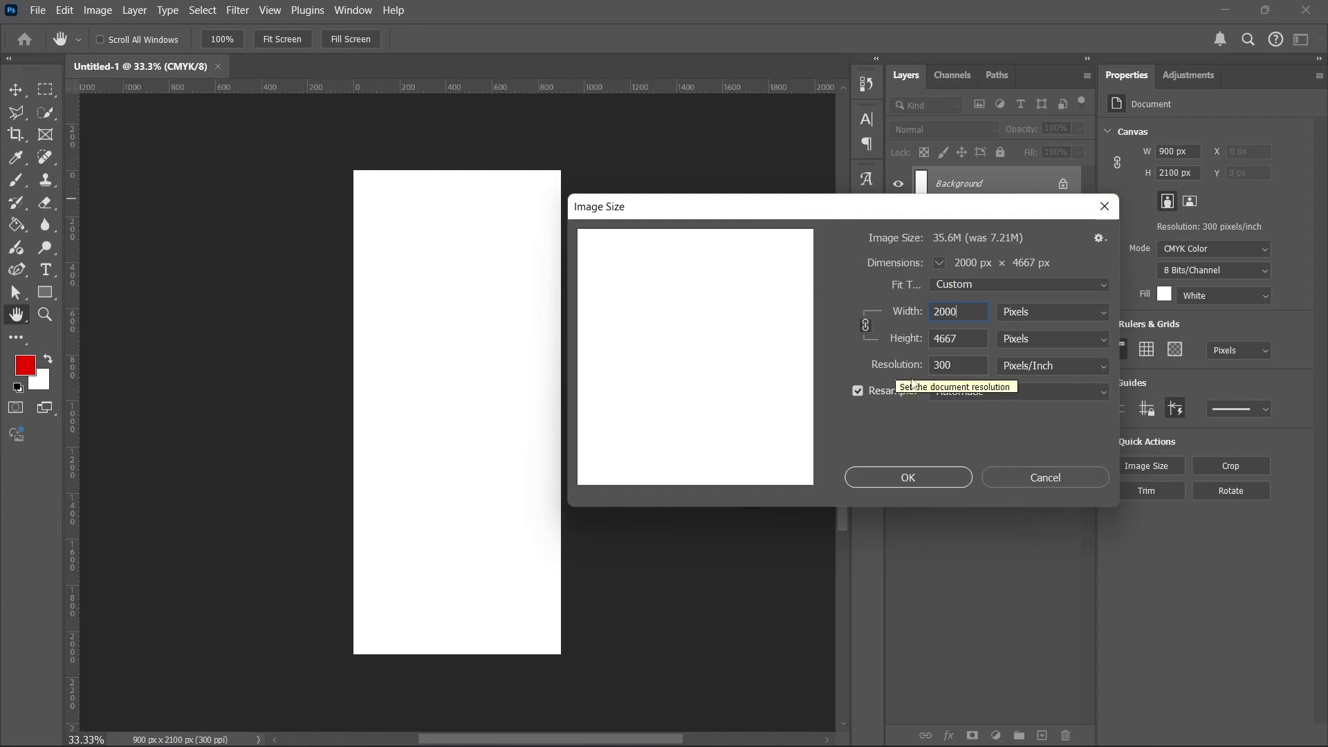
left_click(1014, 479)
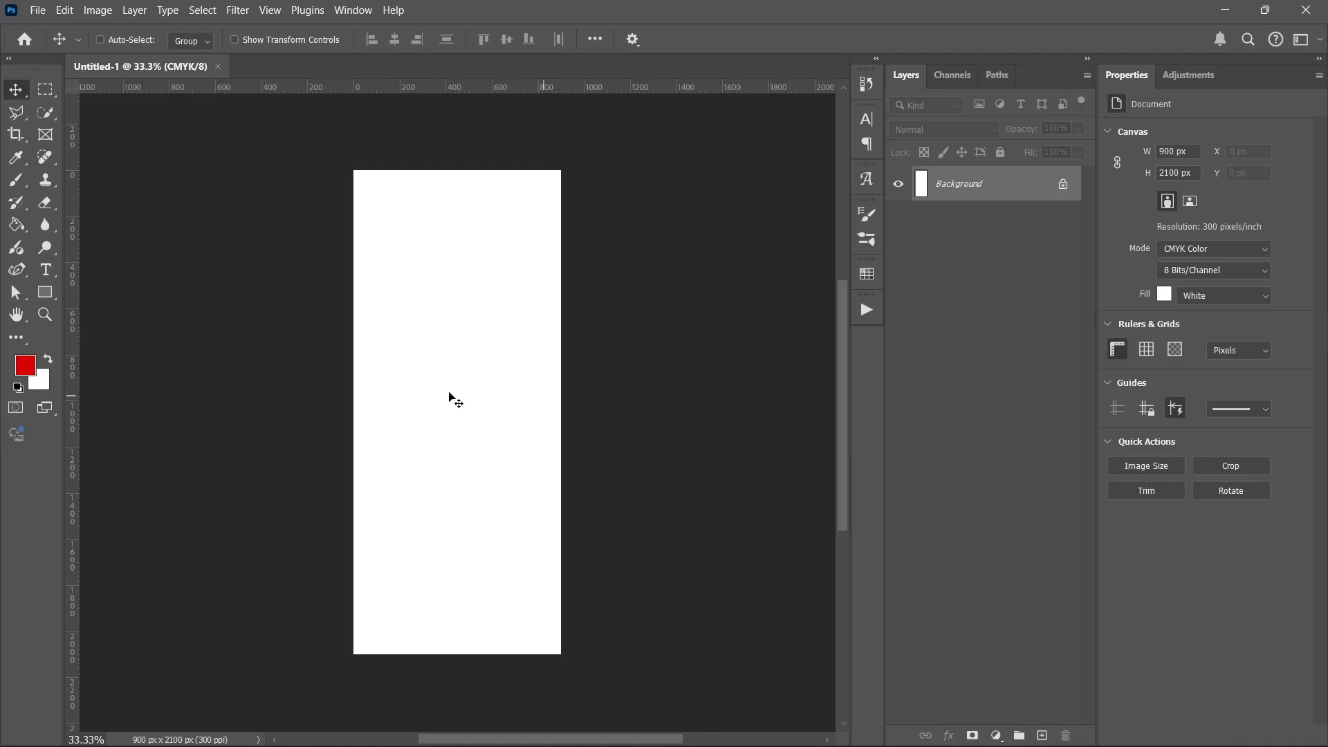
Step: Add a vertical guide near the canvas's left edge and set its position to 2%
scroll(444, 395, "up", 2)
scroll(443, 396, "up", 1)
scroll(442, 396, "down", 1)
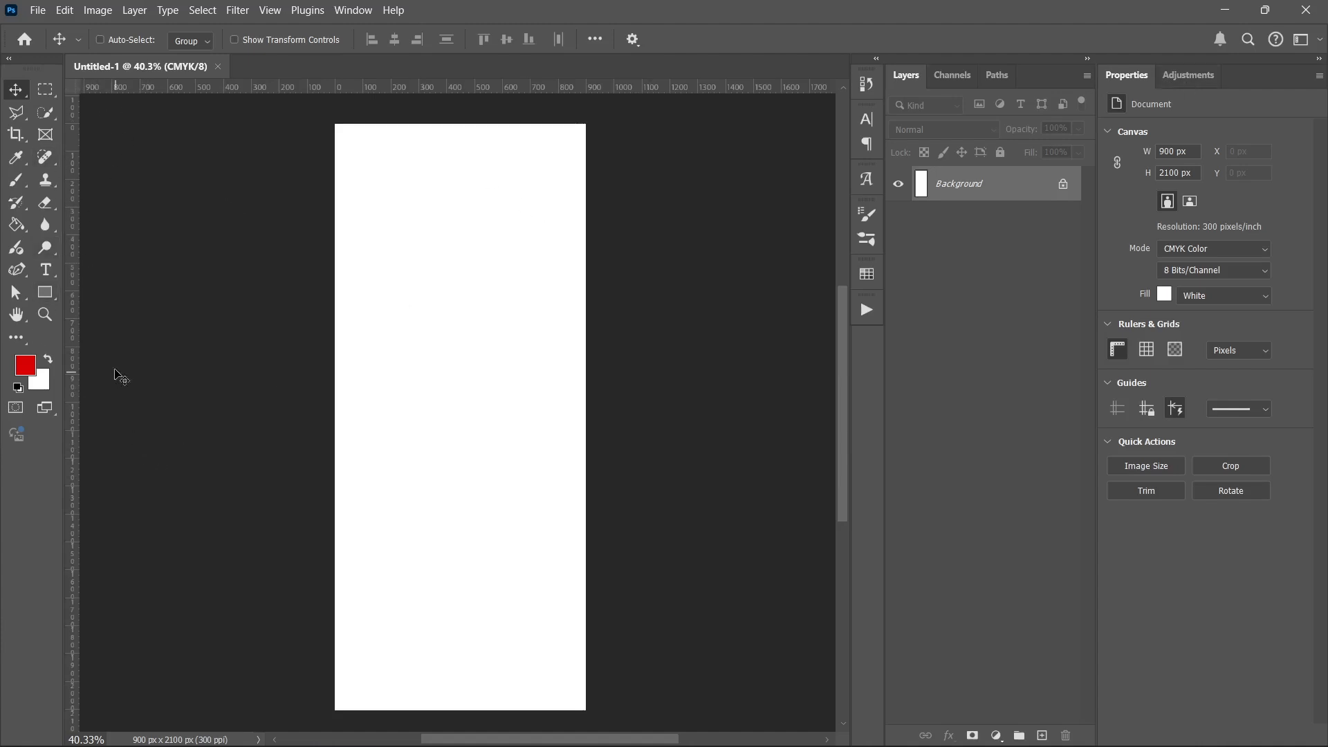
left_click_drag(70, 335, 357, 337)
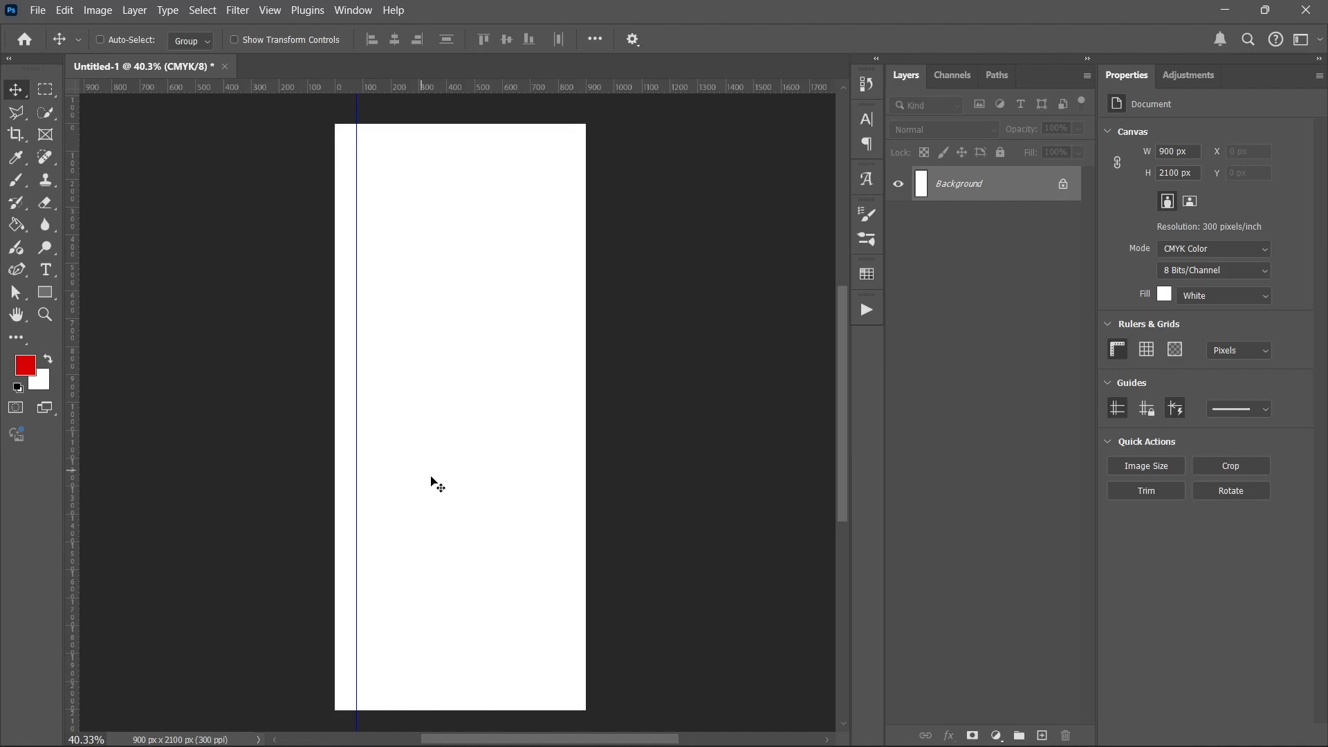
right_click(356, 271)
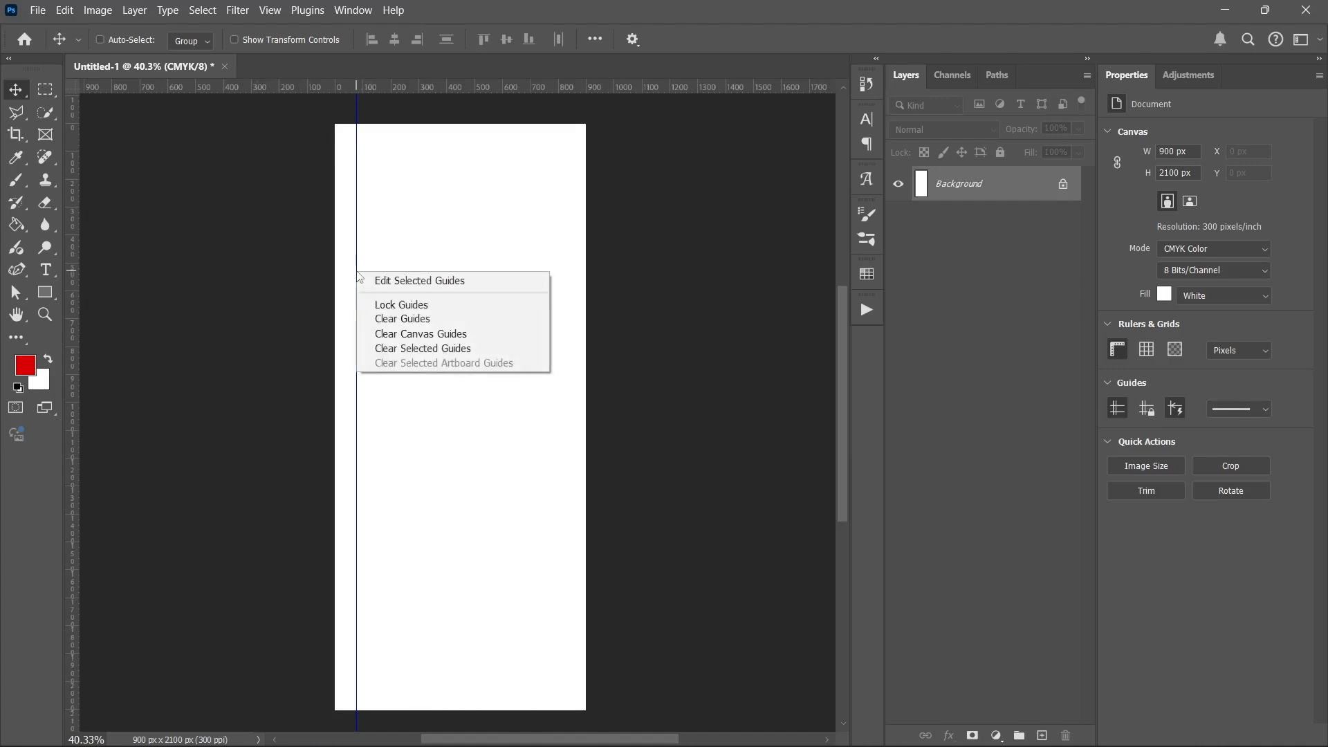
left_click(396, 281)
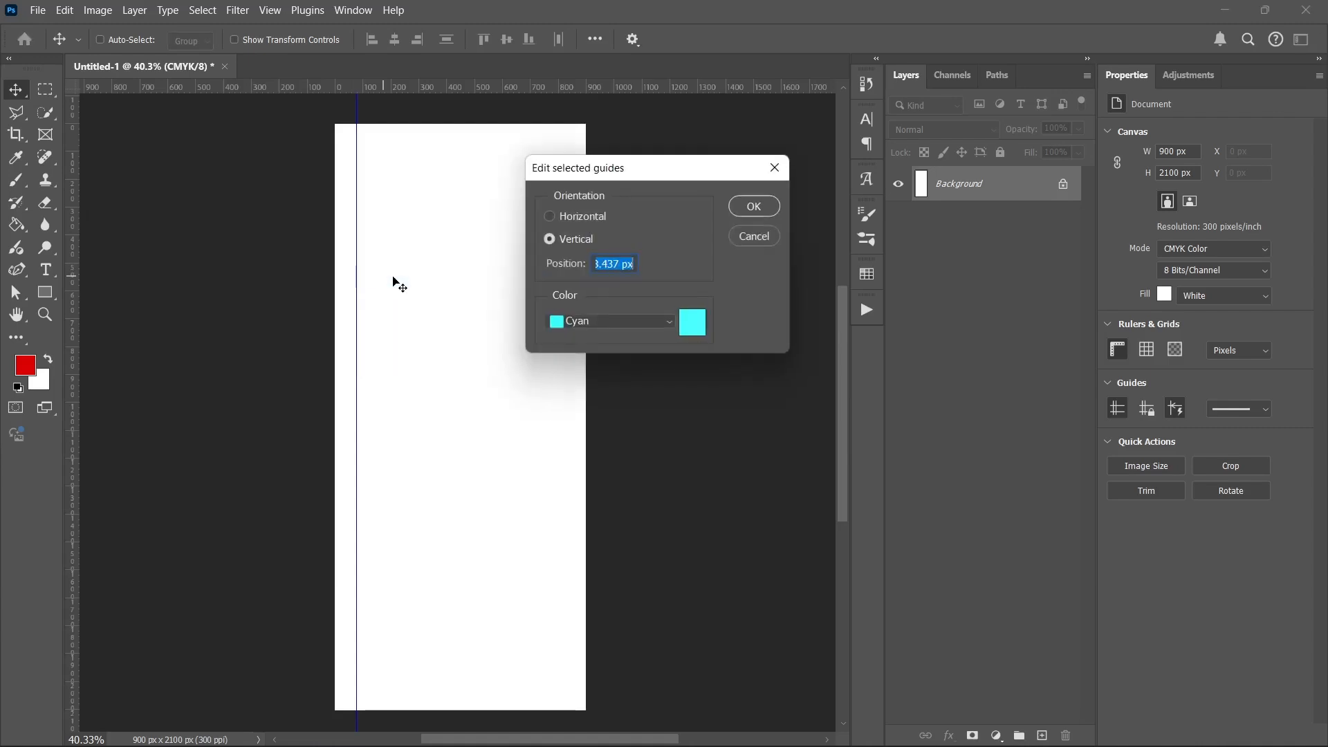
right_click(626, 265)
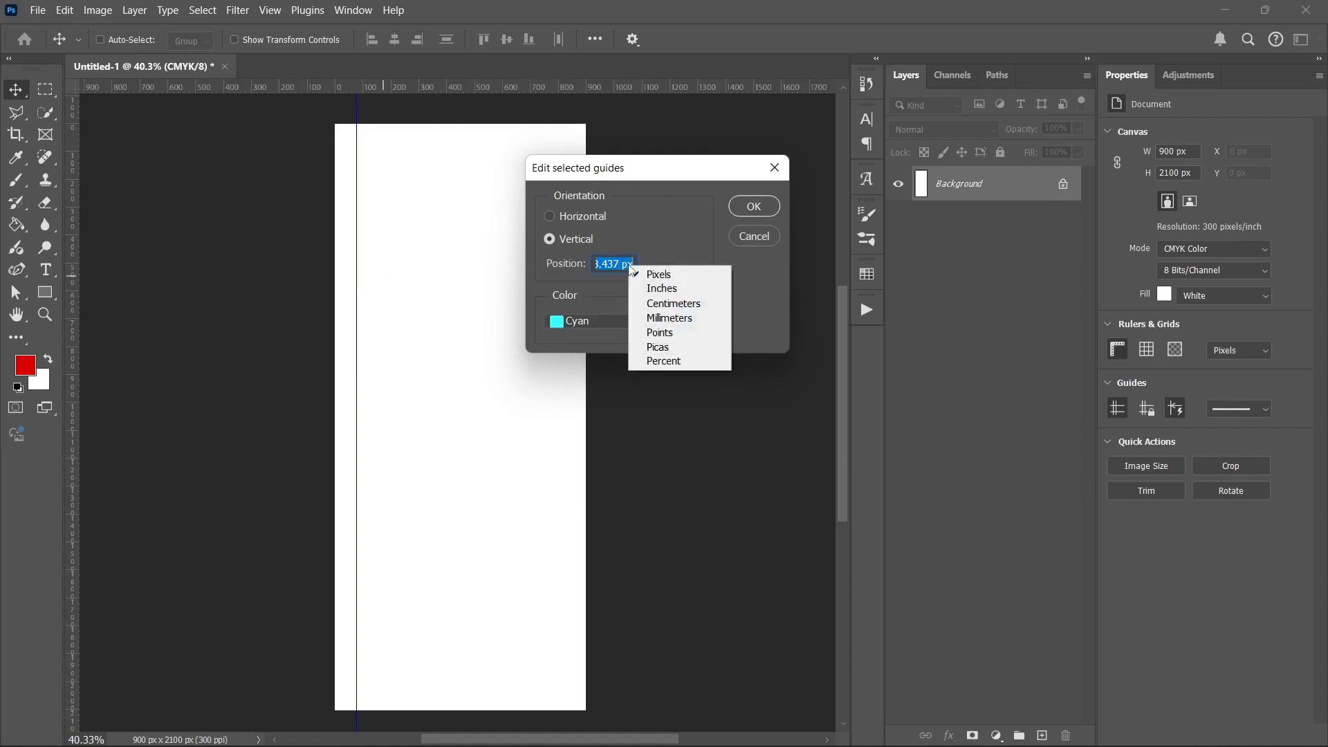
left_click(660, 361)
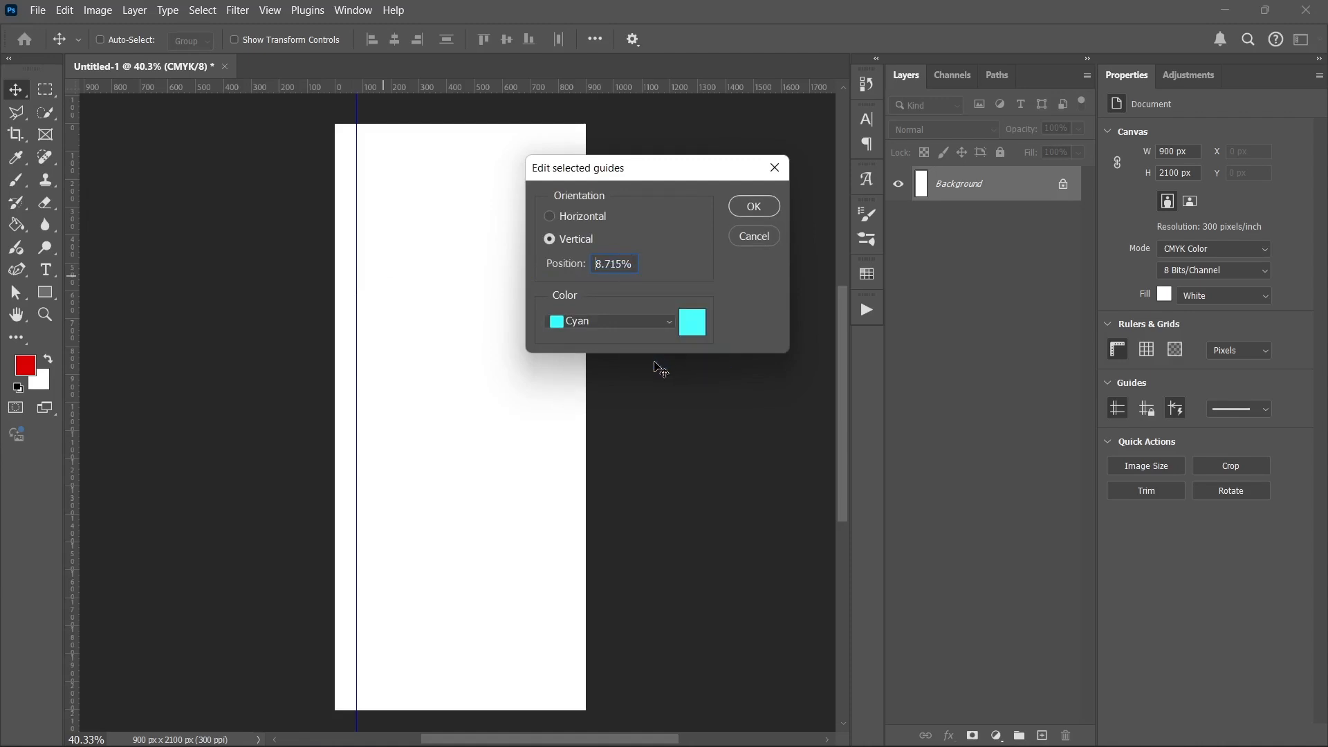
double_click(619, 263)
type("2")
left_click(740, 207)
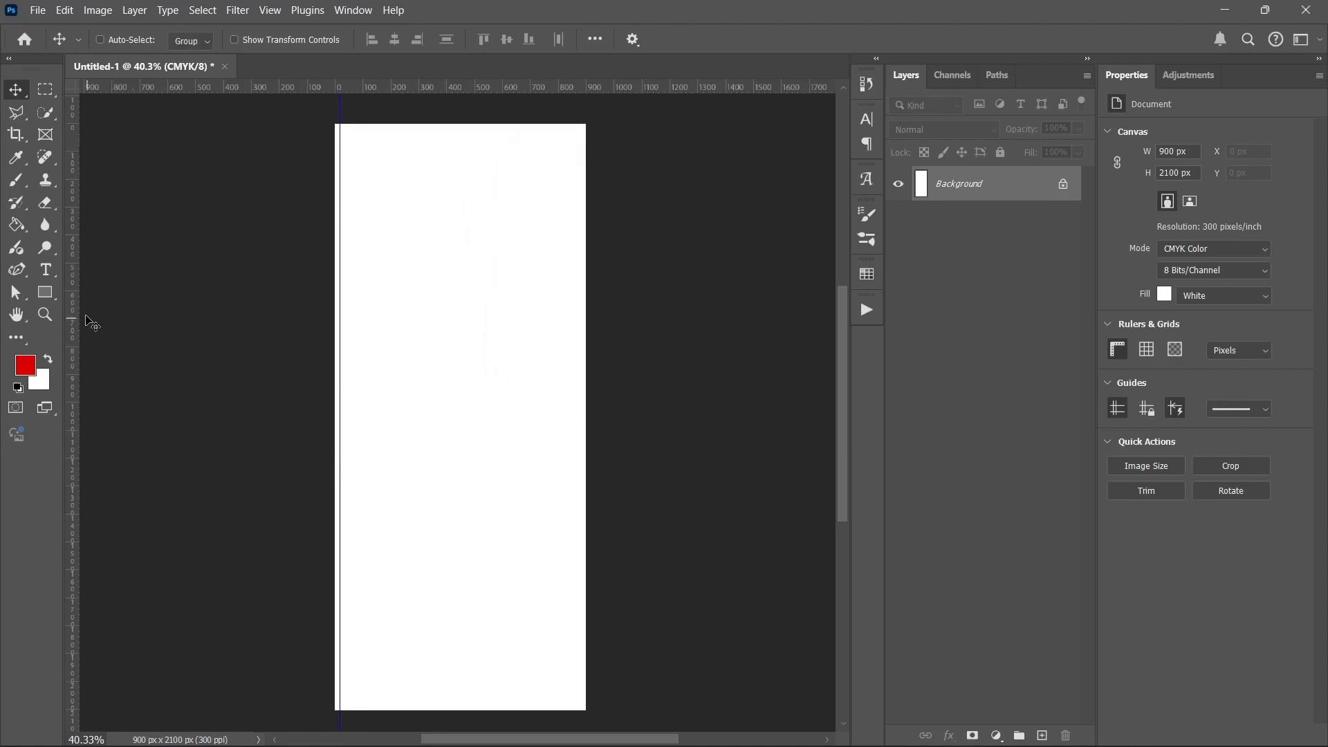
Step: Add a second vertical guide just inside the first and set its position to 4%
left_click_drag(72, 306, 378, 296)
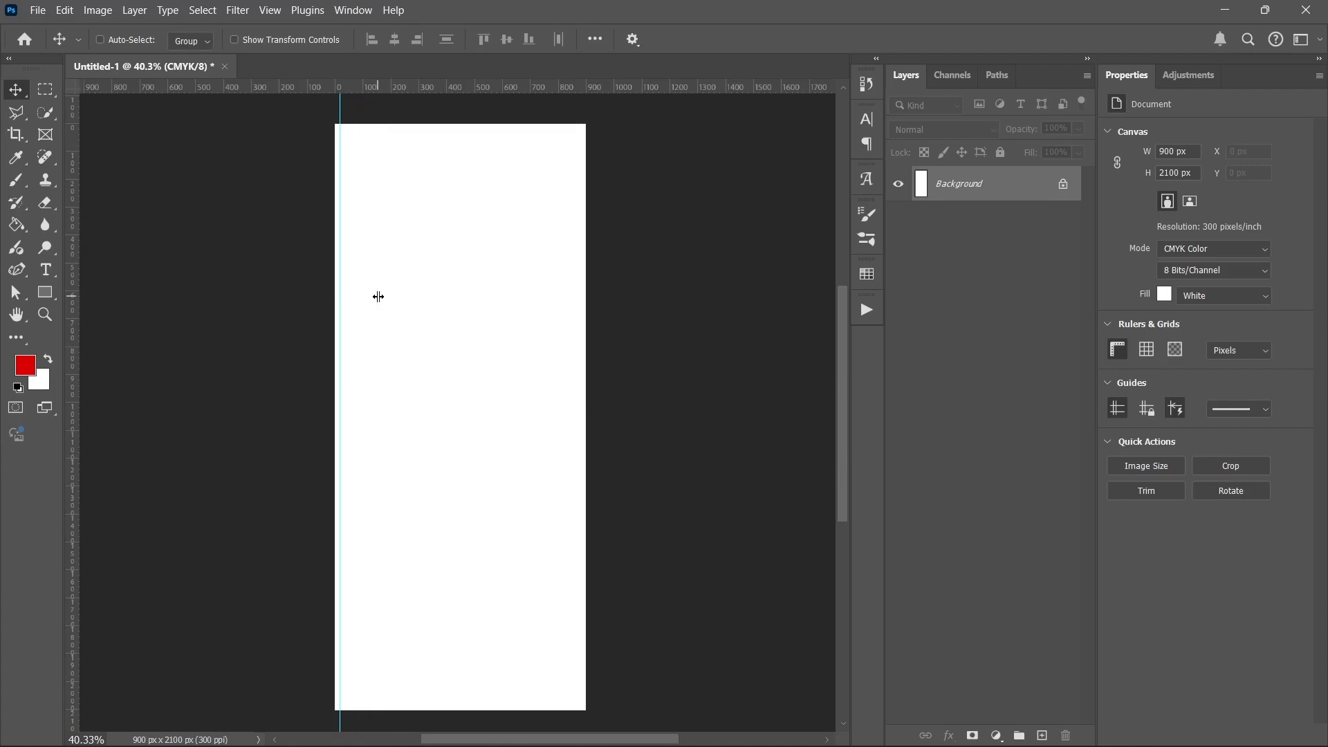
right_click(379, 296)
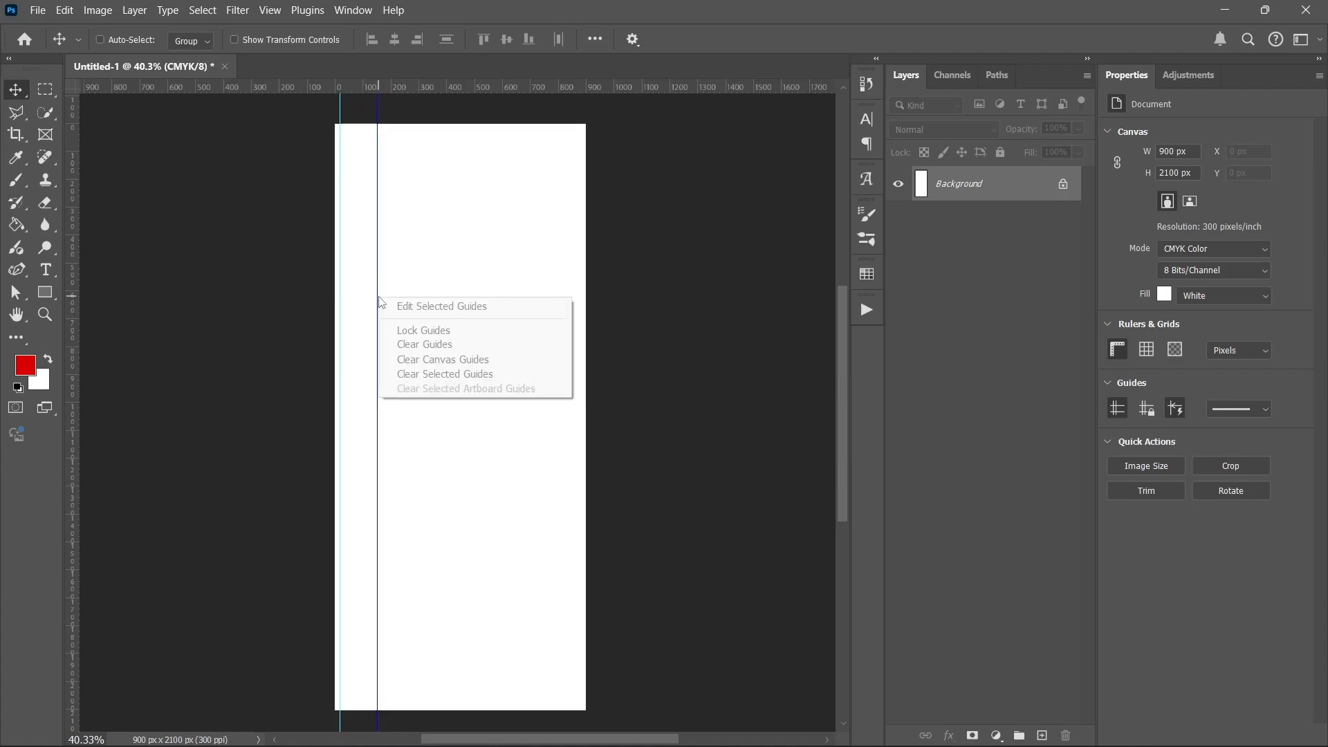
left_click(397, 304)
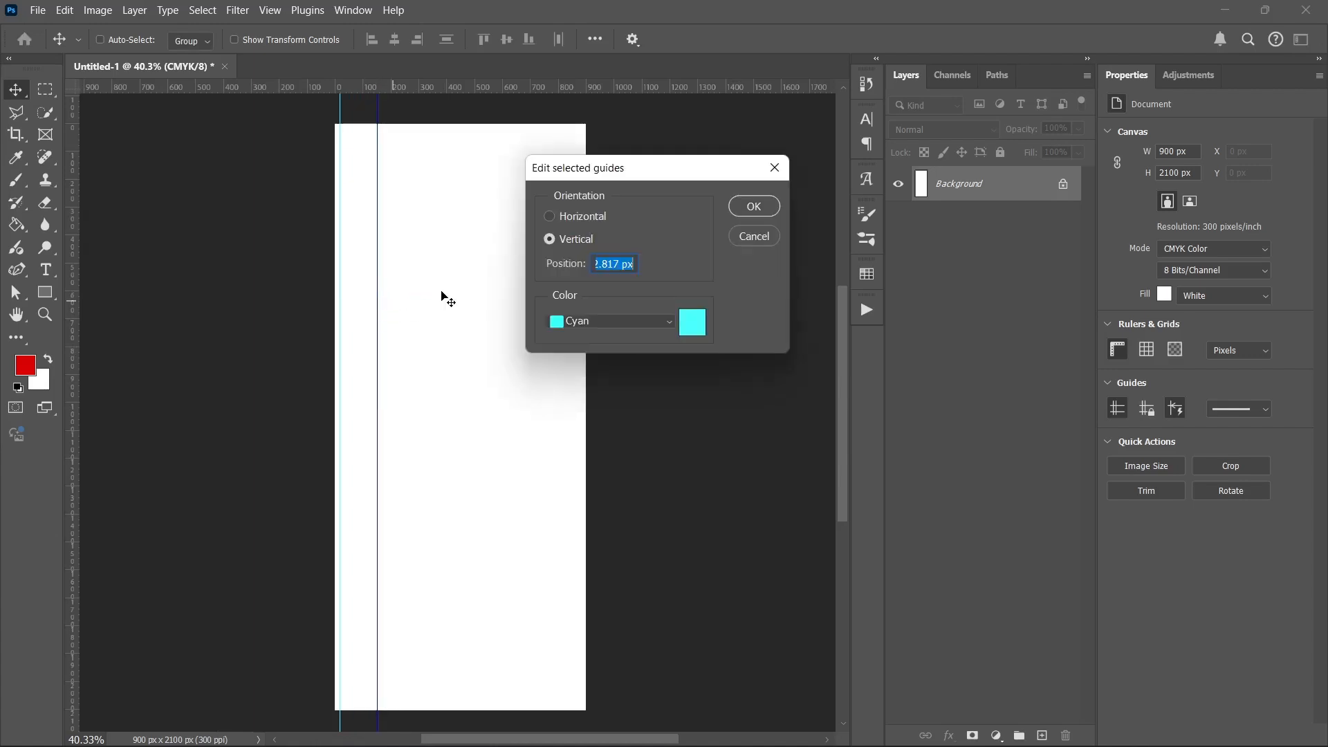
right_click(627, 265)
left_click(672, 374)
double_click(620, 263)
type("5%")
key("Return")
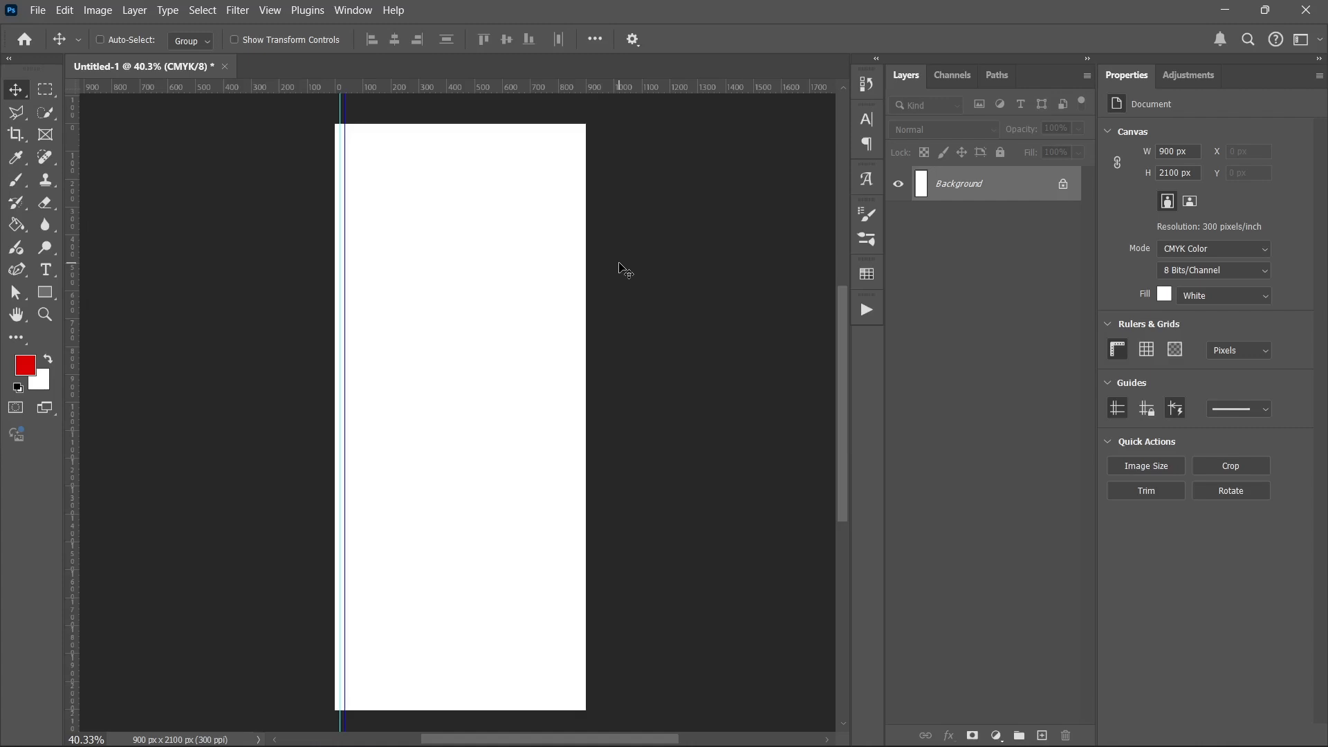
left_click(480, 366)
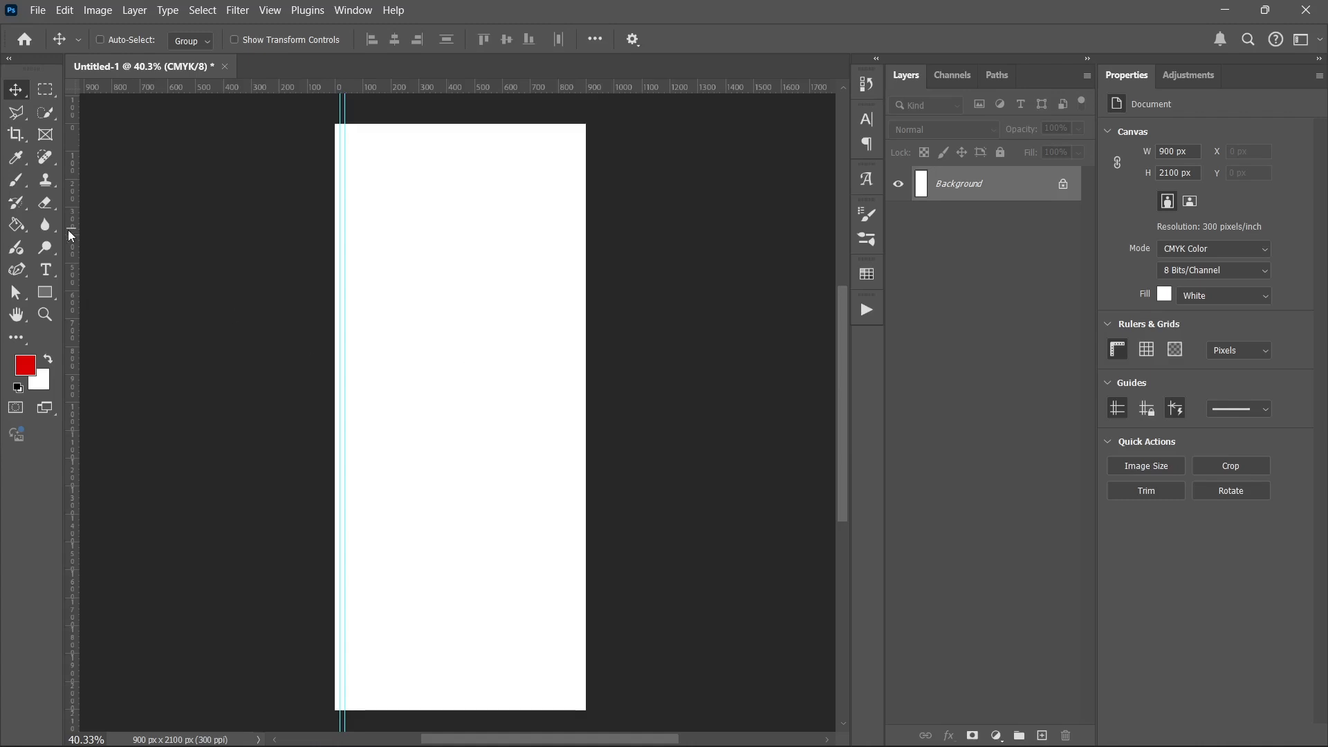
Step: Add a third vertical guide and set its position to 32% of the canvas width
left_click_drag(71, 233, 393, 235)
double_click(394, 235)
right_click(631, 263)
left_click(665, 360)
type("32")
key("Return")
Step: Add a fourth vertical guide and set its position to 36% of the canvas width
left_click_drag(73, 291, 470, 311)
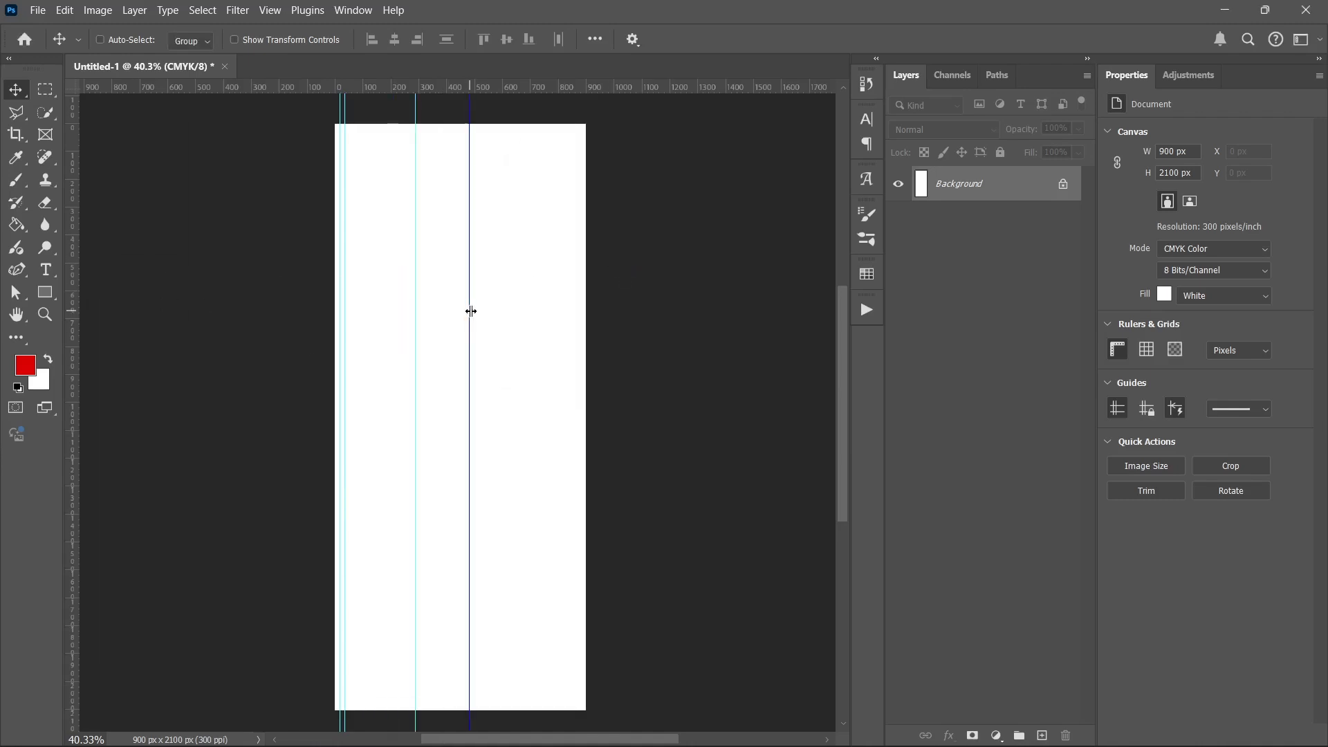
double_click(470, 311)
type("36")
key("Return")
Step: Add a fifth vertical guide and set its position to 64% of the canvas width
left_click_drag(72, 272, 485, 274)
double_click(485, 274)
type("64")
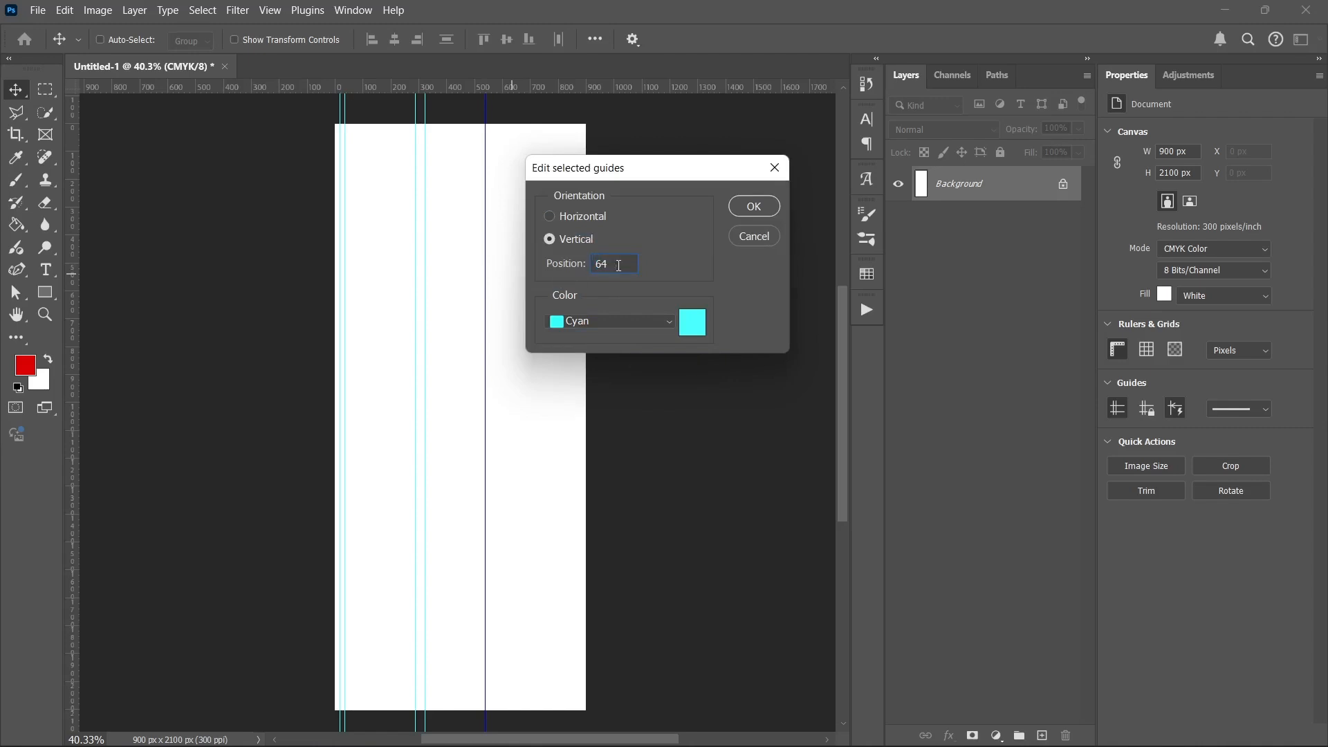
key("Return")
Step: Add a sixth vertical guide and set its position to 68% of the canvas width
double_click(516, 332)
left_click_drag(72, 325, 560, 329)
right_click(625, 262)
left_click(665, 370)
type("68")
key("Return")
Step: Place the seventh vertical guide near the canvas's right edge with its position set to 96%
double_click(561, 329)
right_click(626, 262)
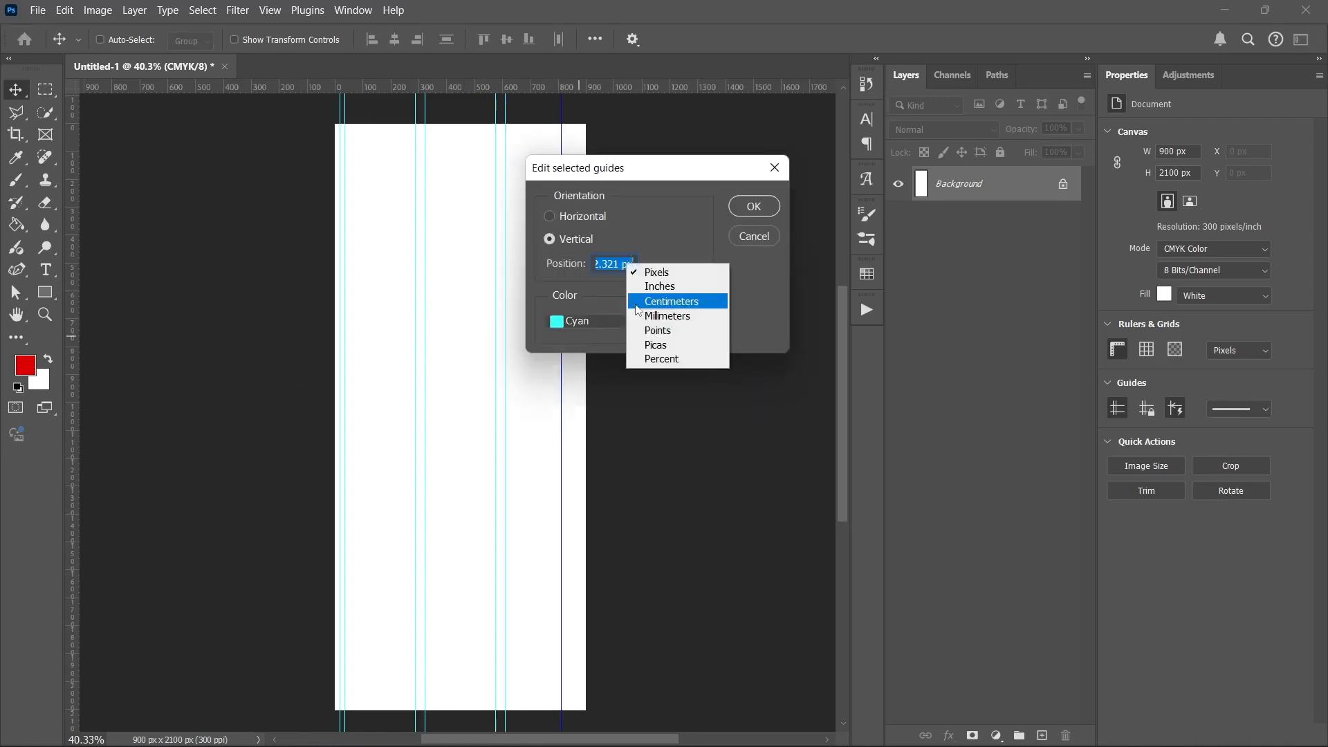
left_click(665, 359)
type("96")
key("Return")
Step: Add an eighth vertical guide and set its position to 98% of the canvas width
left_click_drag(72, 374, 552, 372)
double_click(552, 372)
right_click(615, 264)
left_click(666, 366)
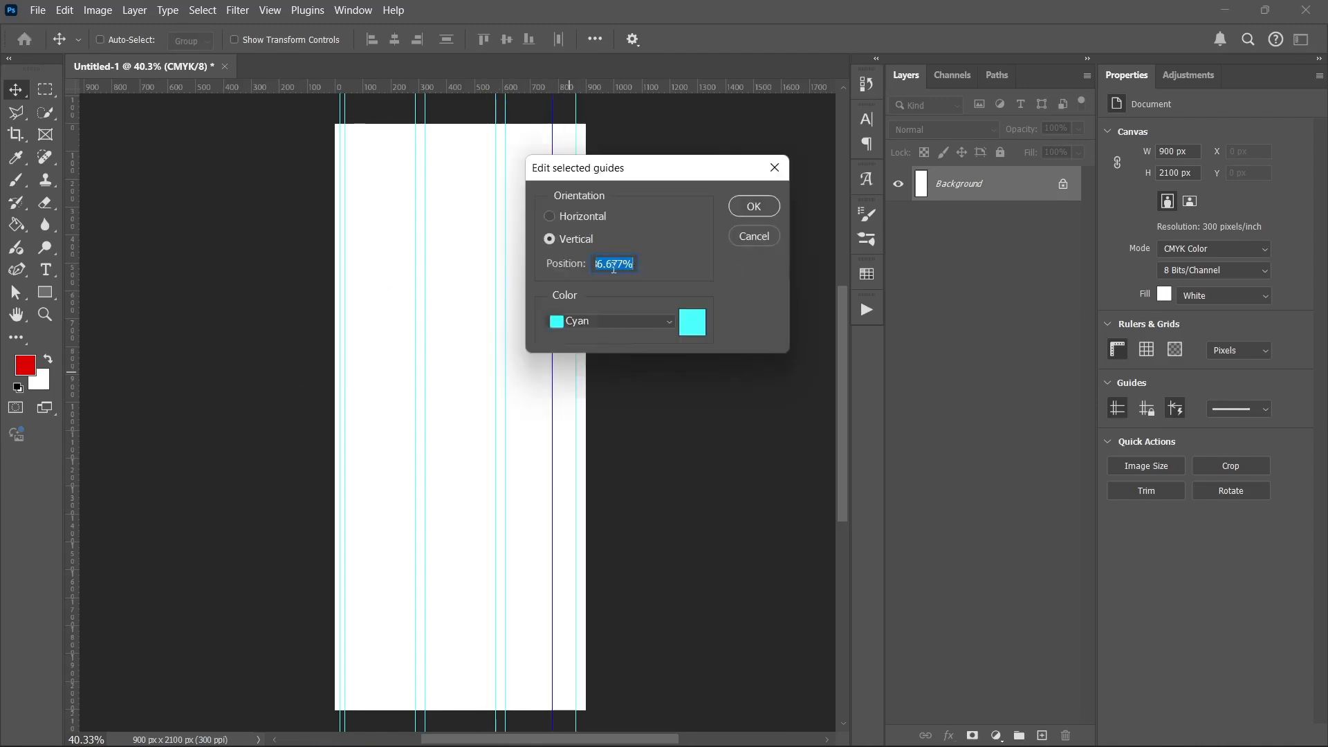
type("98")
key("Return")
Step: Add a horizontal guide and set its position to 99% of the canvas height
left_click_drag(470, 86, 537, 81)
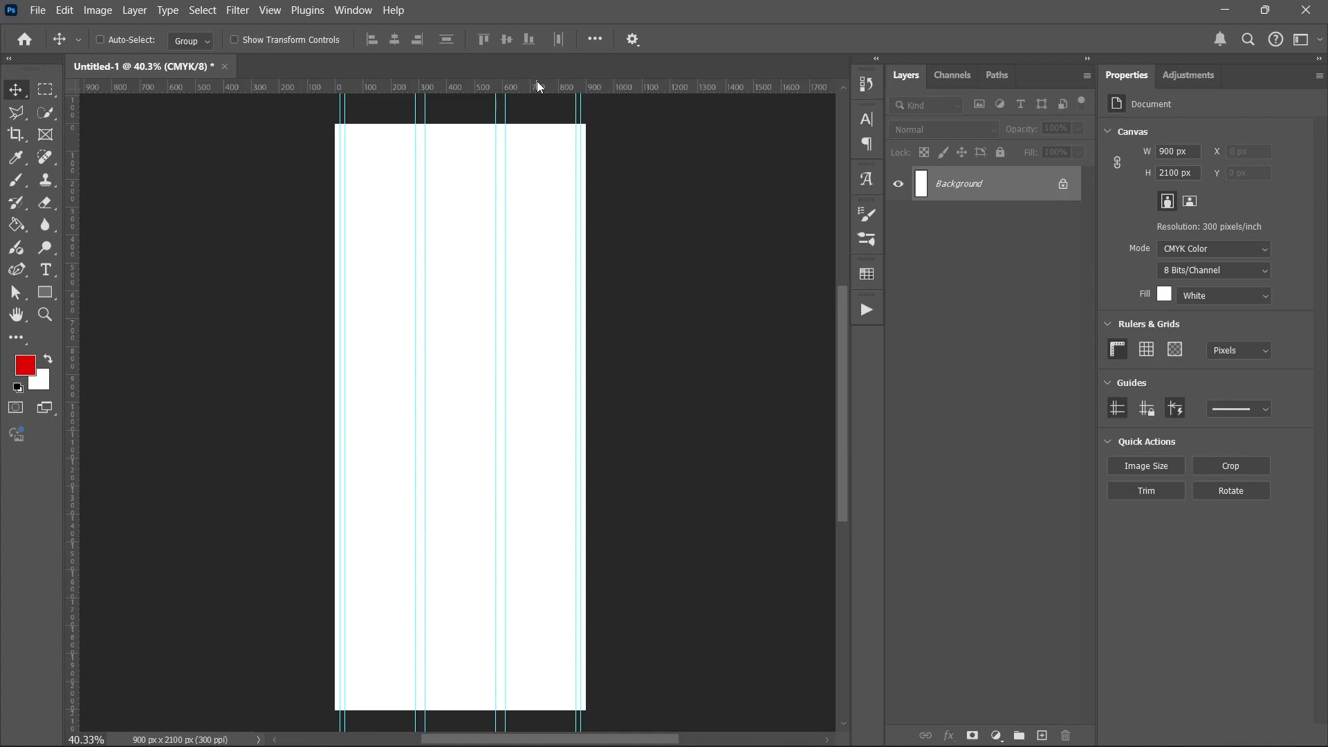
left_click_drag(534, 90, 542, 596)
right_click(542, 597)
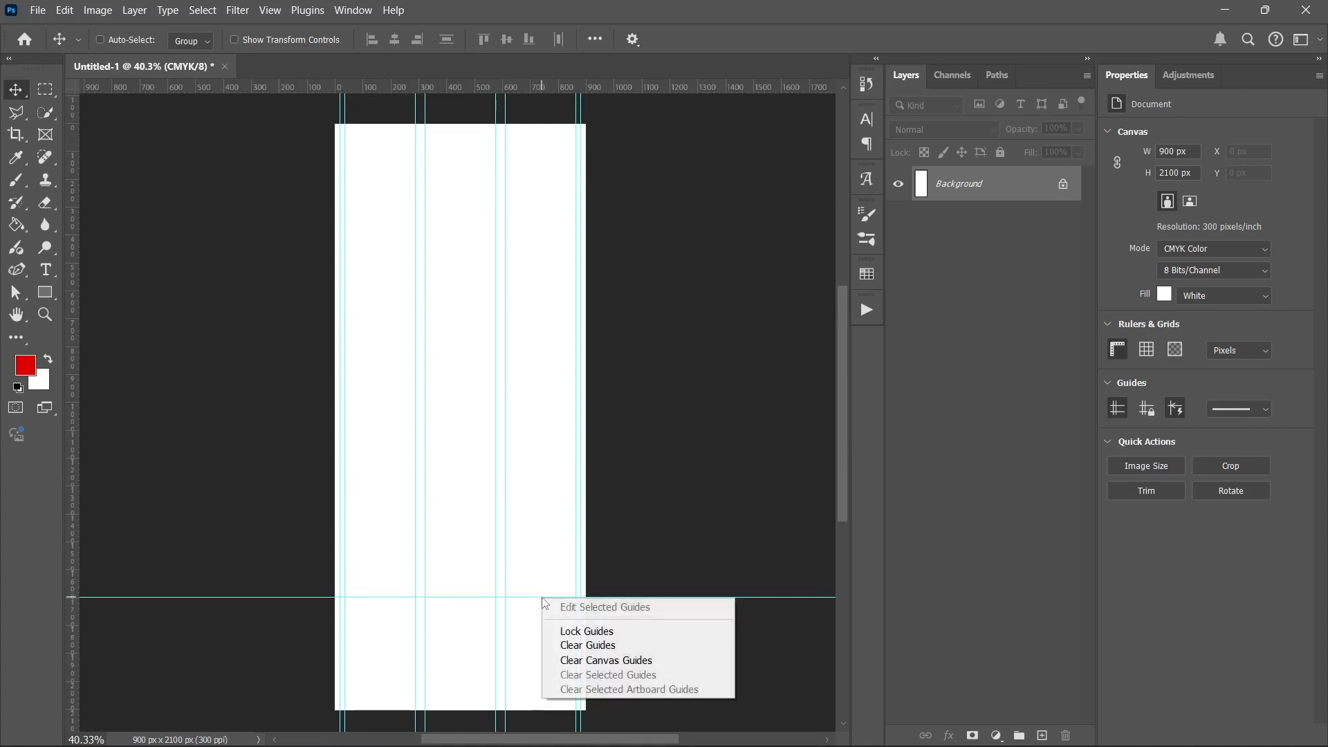
left_click(531, 596)
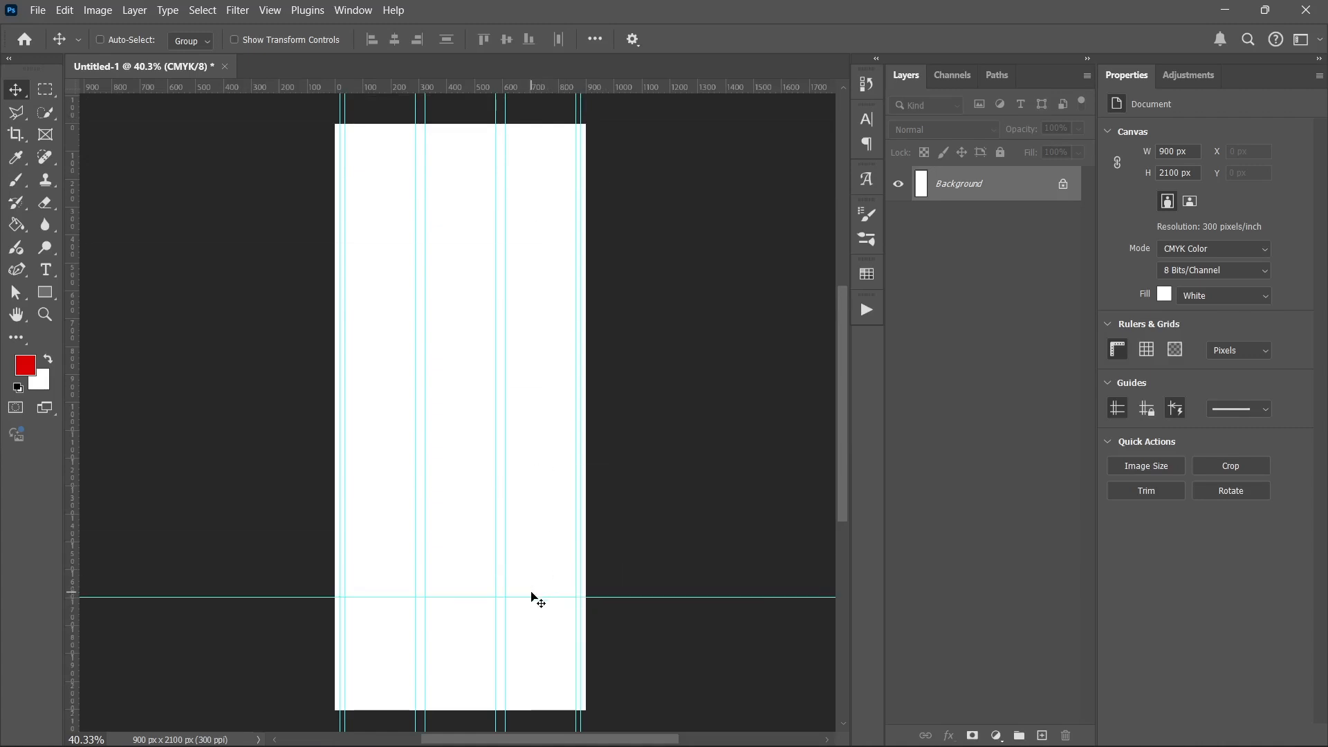
left_click(536, 596)
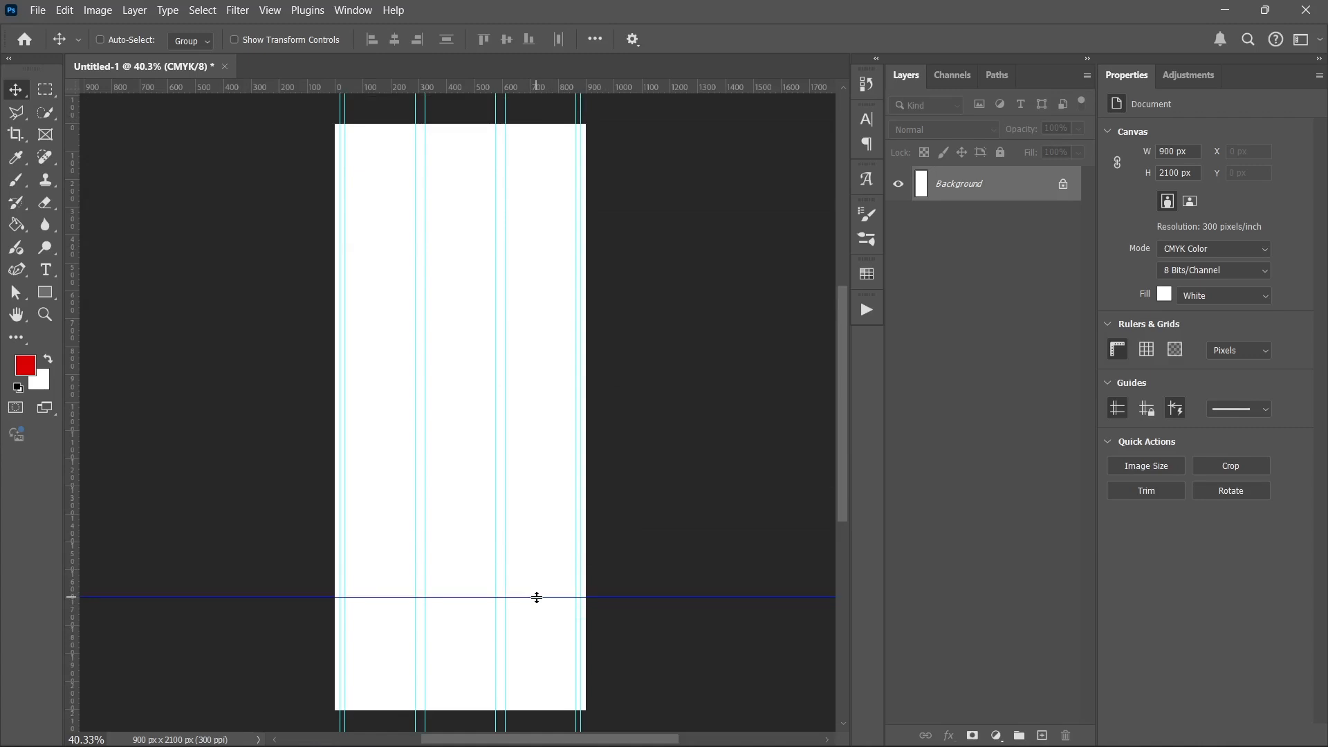
right_click(537, 596)
left_click(559, 606)
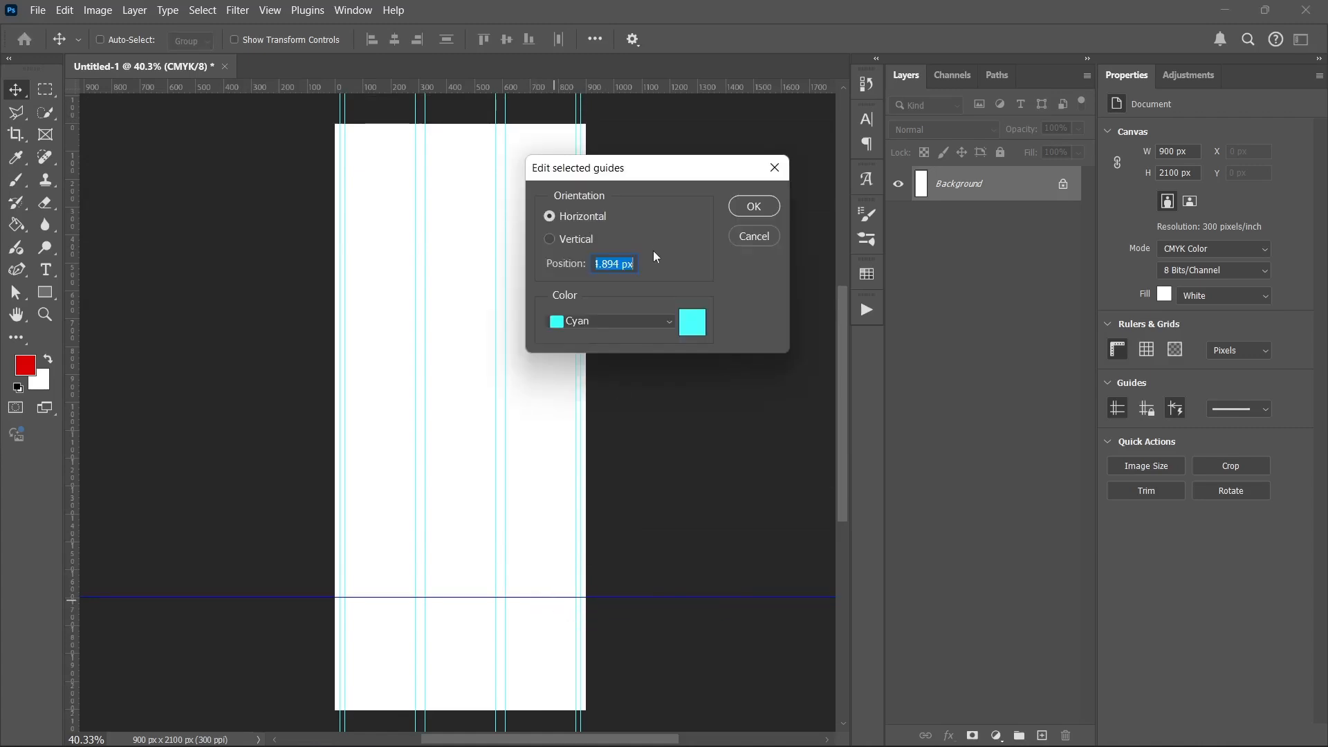
right_click(627, 267)
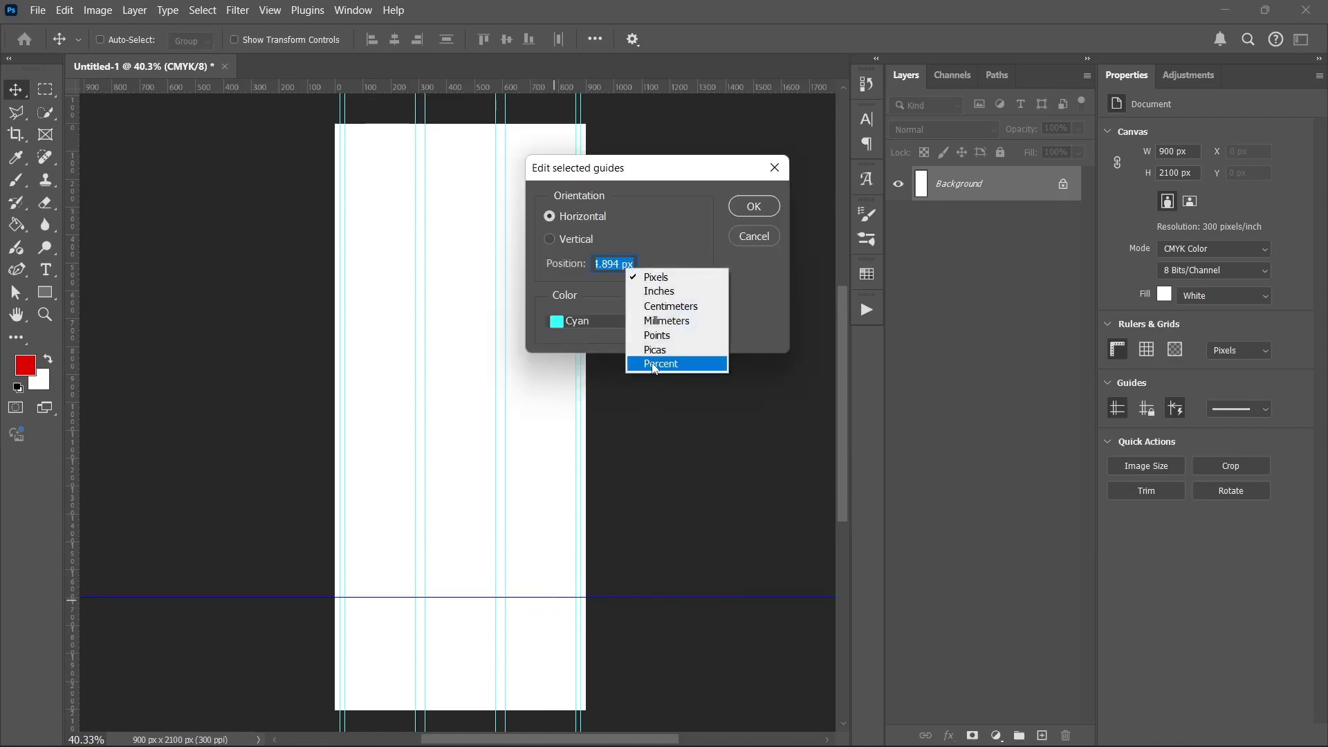
left_click(650, 363)
double_click(612, 265)
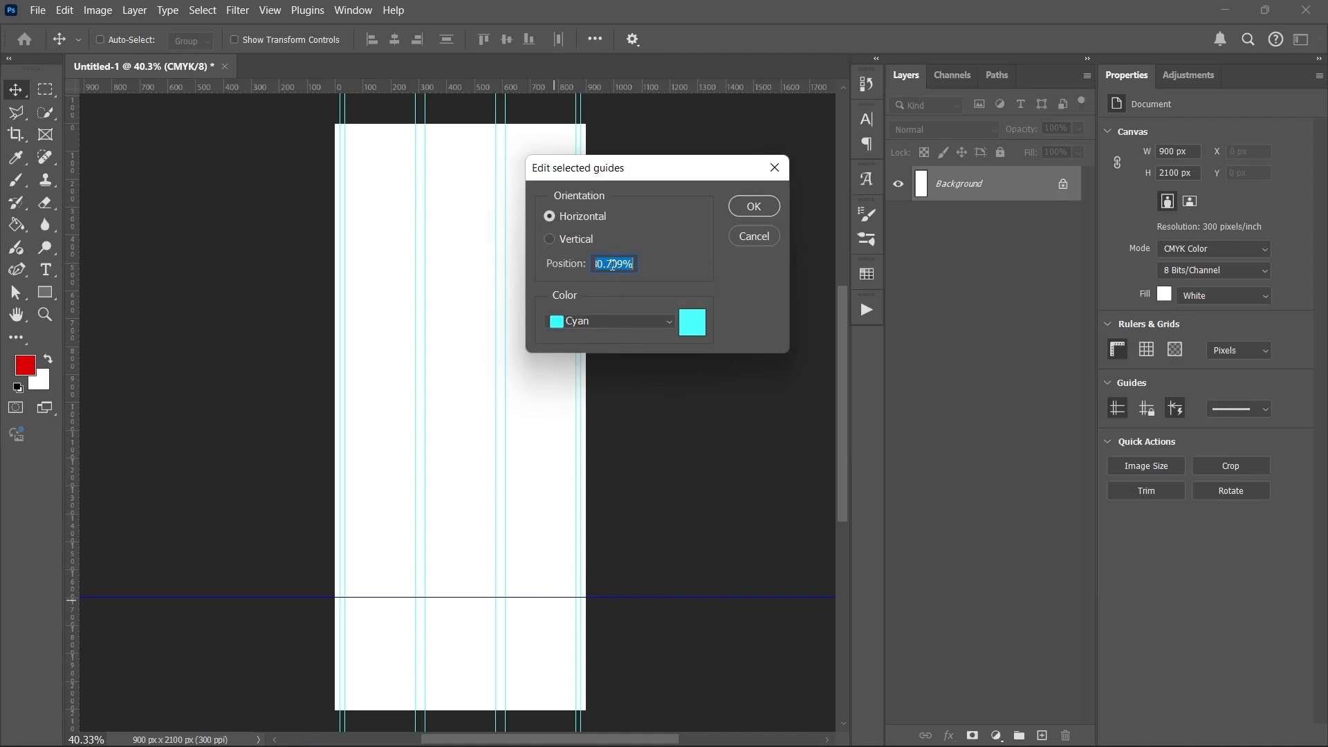
type("99")
key("Return")
Step: Add a second horizontal guide above the first, positioned at about 91% of the canvas height
left_click_drag(517, 704, 517, 658)
right_click(517, 658)
left_click(569, 566)
right_click(626, 264)
left_click(670, 316)
key("Return")
Step: Add a third horizontal guide and set its position to 82% of the canvas height
left_click_drag(560, 86, 530, 624)
right_click(530, 625)
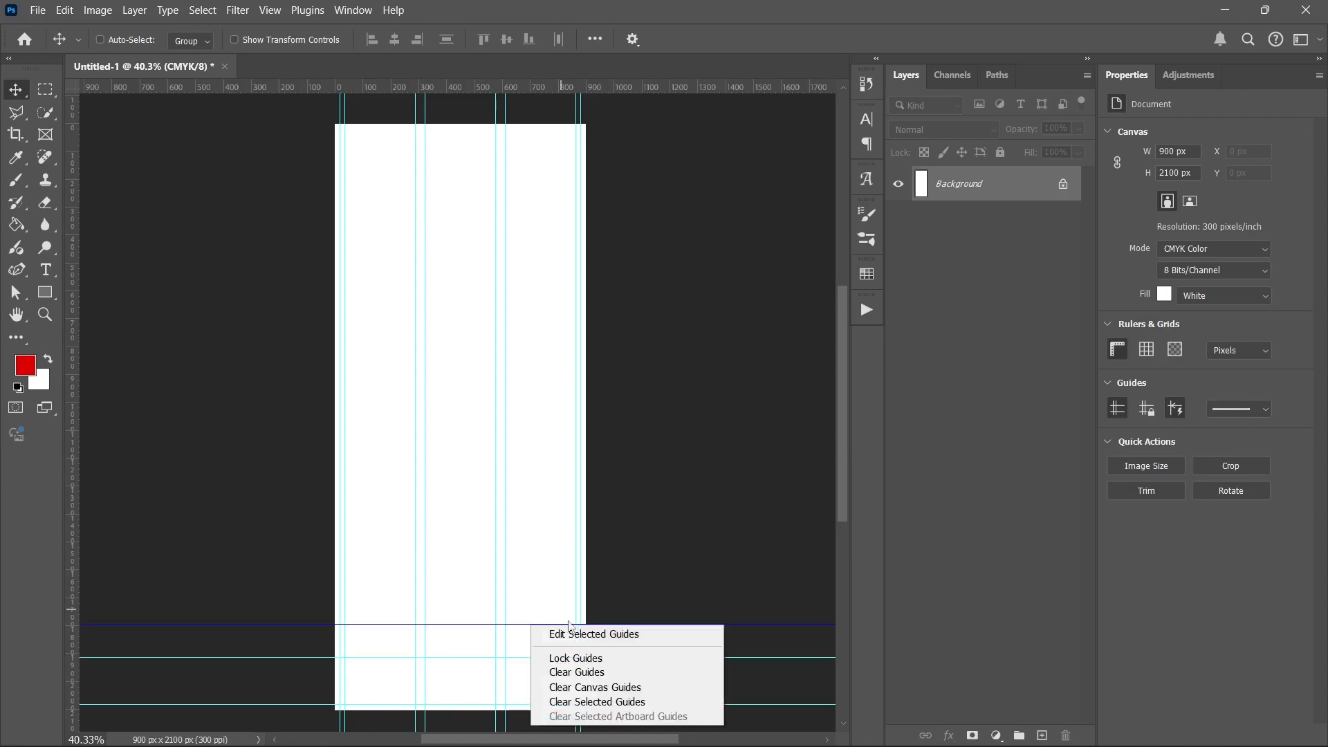
left_click(593, 633)
right_click(625, 263)
type("82")
key("Return")
Step: Add a fourth horizontal guide and set its position to 73% of the canvas height
left_click_drag(534, 86, 546, 565)
right_click(546, 566)
left_click(588, 575)
type("73")
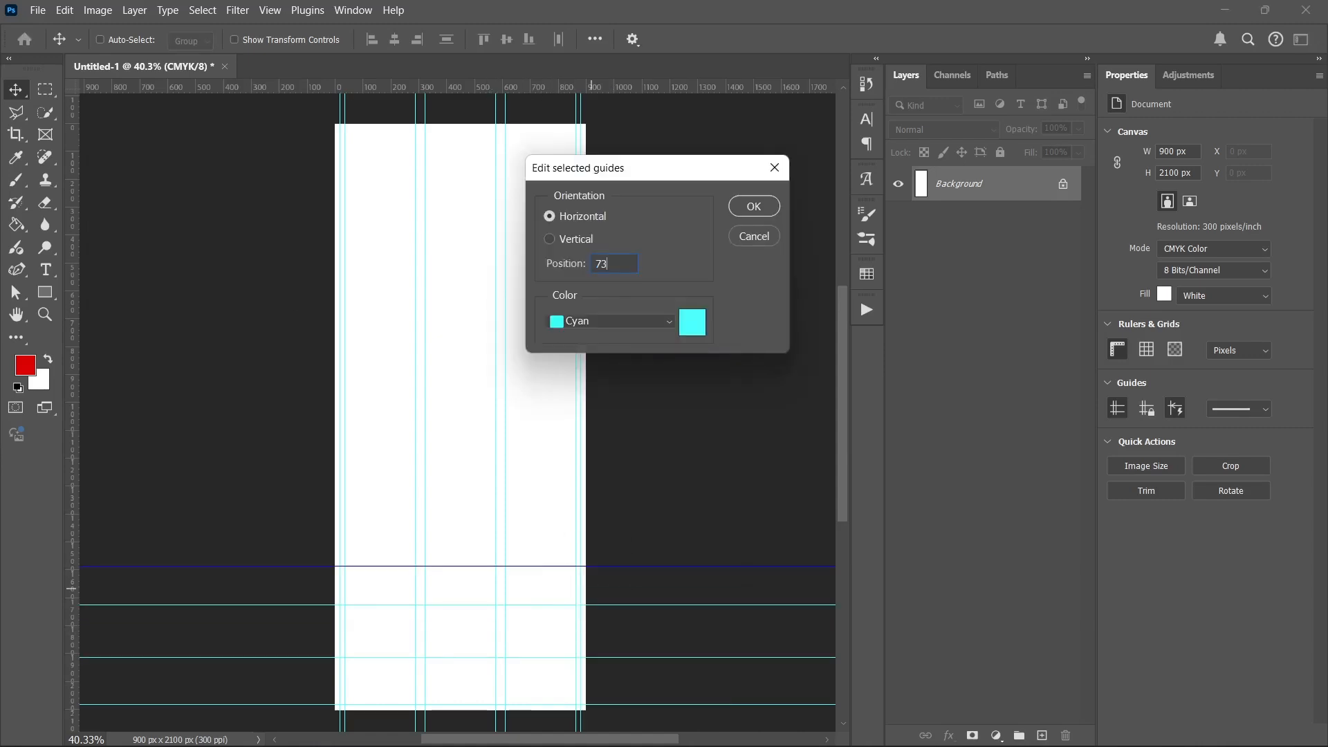
key("Return")
Step: Add a fifth horizontal guide and set its position to 70% of the canvas height
left_click_drag(554, 86, 560, 429)
right_click(560, 429)
left_click(601, 440)
type("70")
key("Return")
Step: Add a sixth horizontal guide and set its position to 61% of the canvas height
left_click_drag(532, 86, 513, 479)
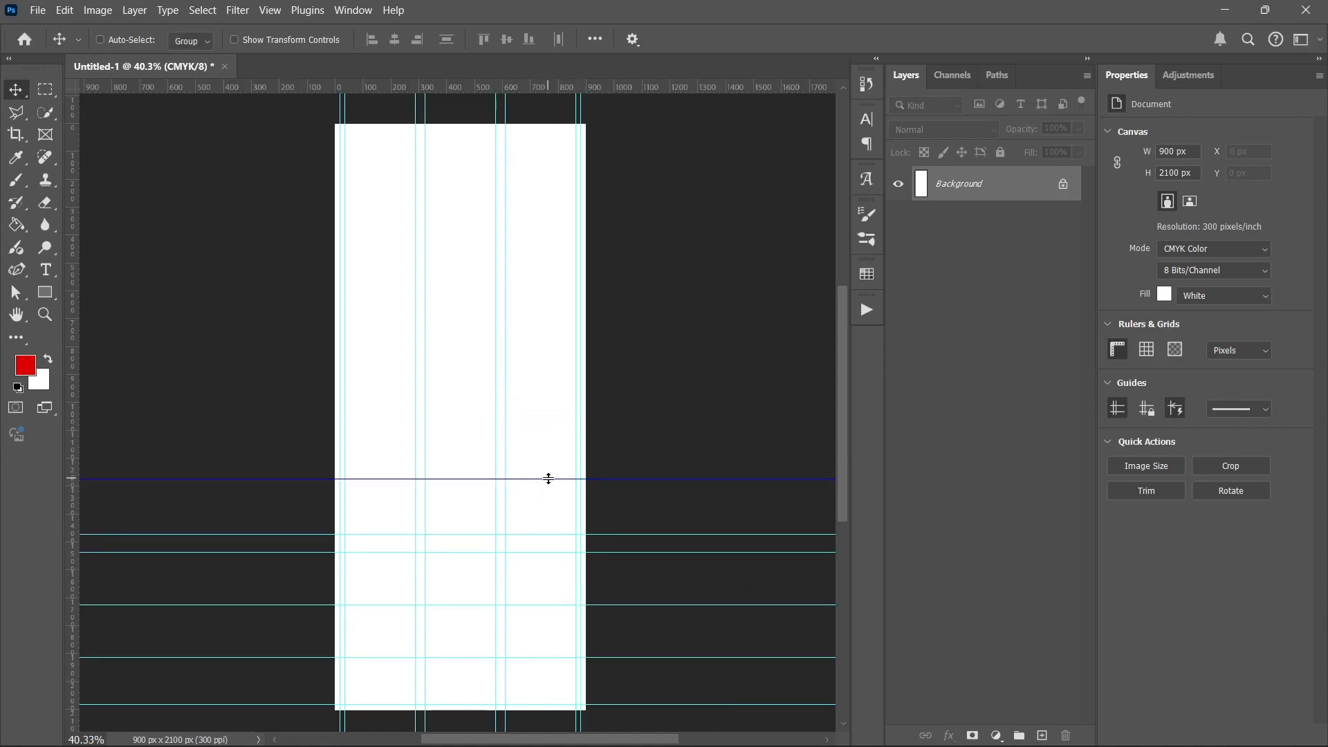
right_click(548, 479)
left_click(581, 487)
type("61")
key("Return")
Step: Add a seventh horizontal guide and set its position to 58% of the canvas height
left_click_drag(526, 87, 552, 416)
right_click(552, 417)
left_click(575, 425)
type("50")
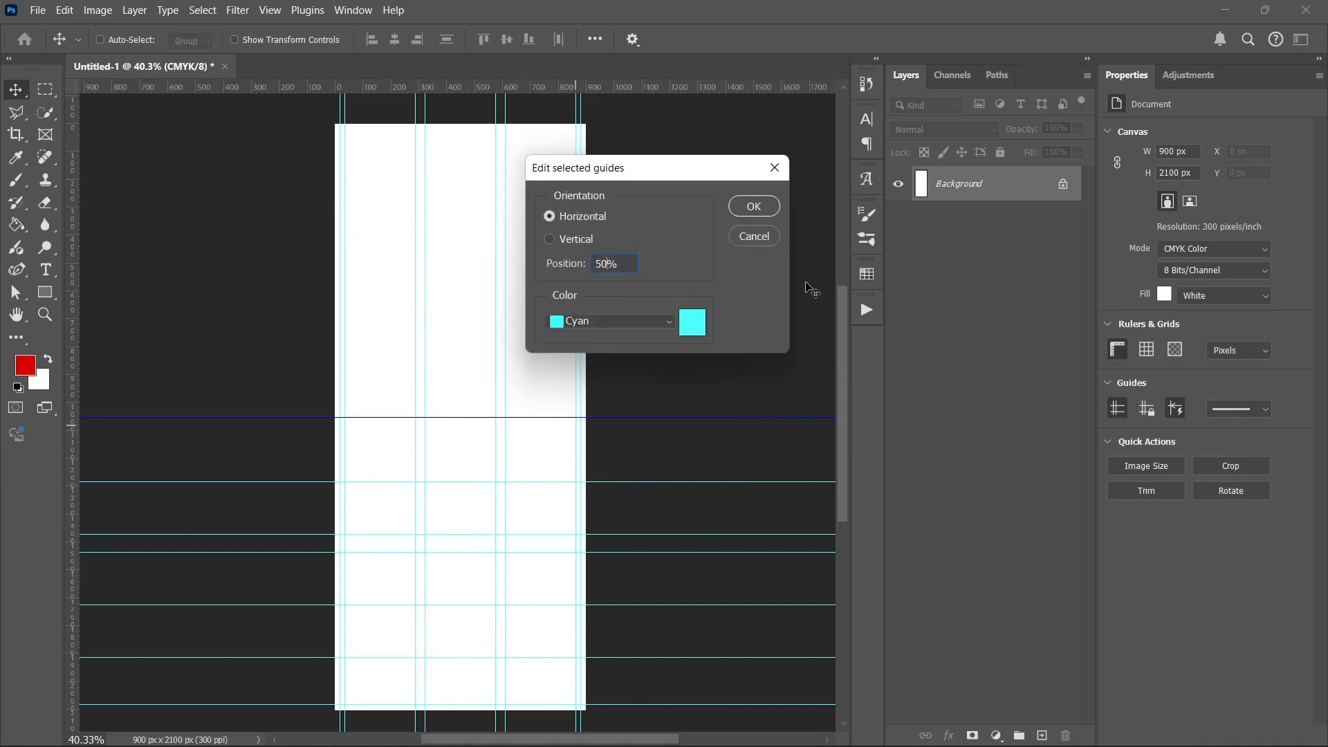
key("BackSpace")
type("8")
key("Return")
Step: Add an eighth horizontal guide and set its position to 49% of the canvas height
left_click_drag(553, 87, 554, 417)
right_click(554, 417)
left_click(577, 426)
type("49")
key("Return")
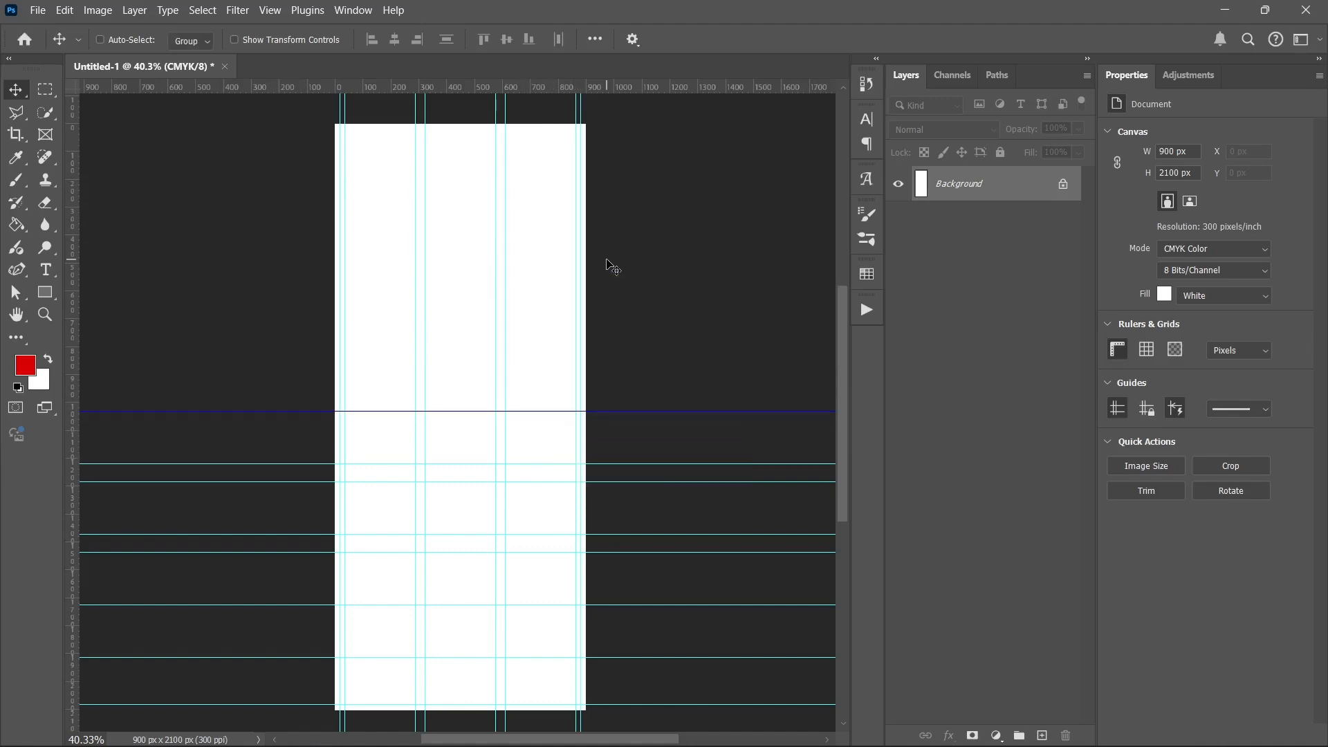
Step: Add a ninth horizontal guide and set its position to 37% of the canvas height
left_click_drag(532, 86, 543, 343)
right_click(543, 343)
left_click(563, 353)
type("3")
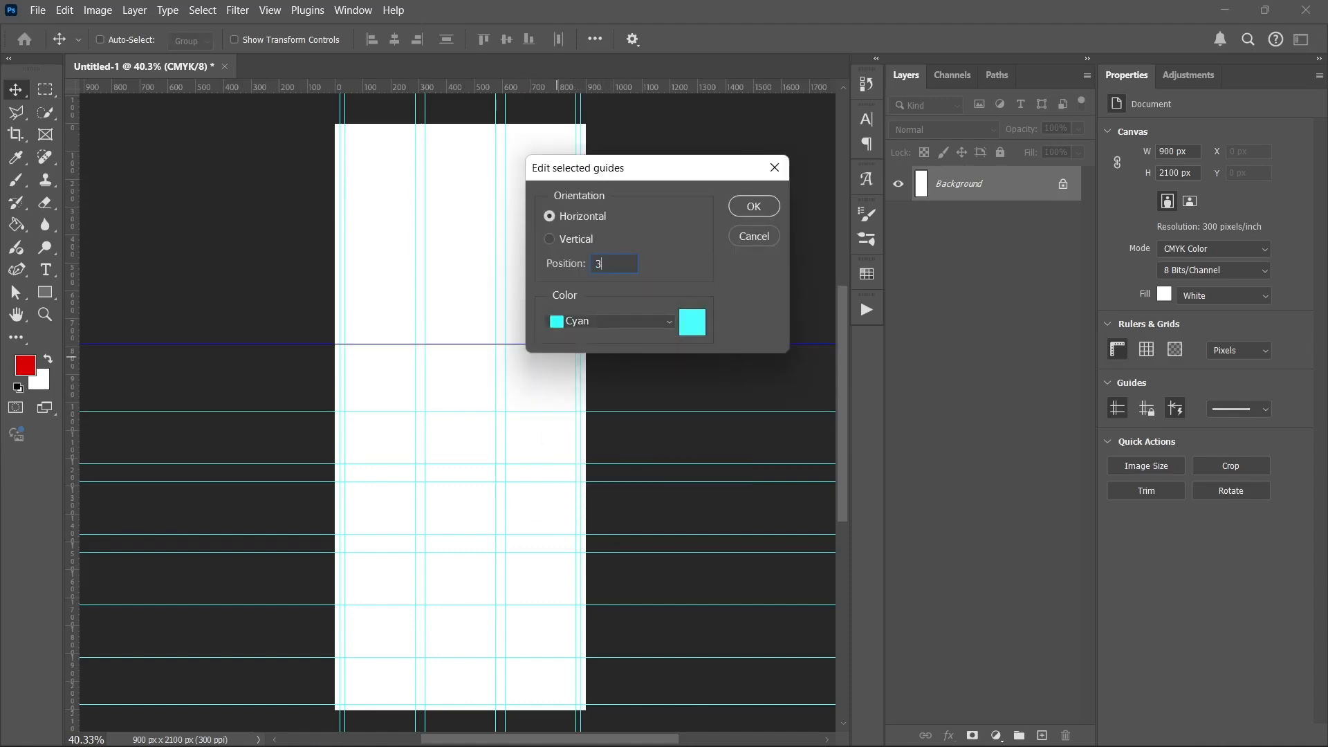
type("7")
key("Return")
Step: Add a horizontal guide between the 37% and 49% guides and set its position to 46%
left_click_drag(526, 87, 519, 367)
right_click(520, 366)
left_click(600, 376)
type("46")
key("Return")
Step: Add a horizontal guide just above the 37% guide and set its position to 34%
left_click_drag(495, 89, 490, 291)
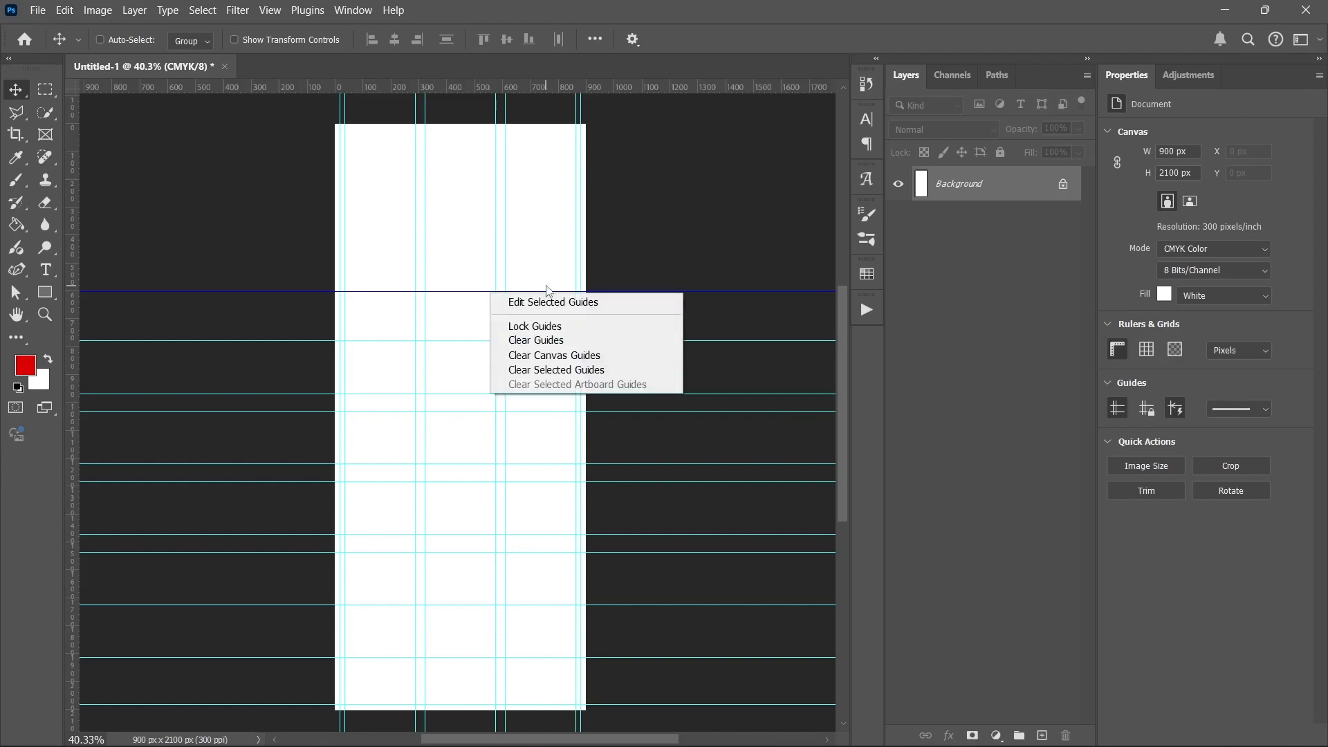
left_click(554, 302)
type("34%")
key("Return")
Step: Add a topmost horizontal guide and set its position to 25% of the canvas height
left_click_drag(536, 87, 516, 255)
right_click(511, 255)
left_click(574, 266)
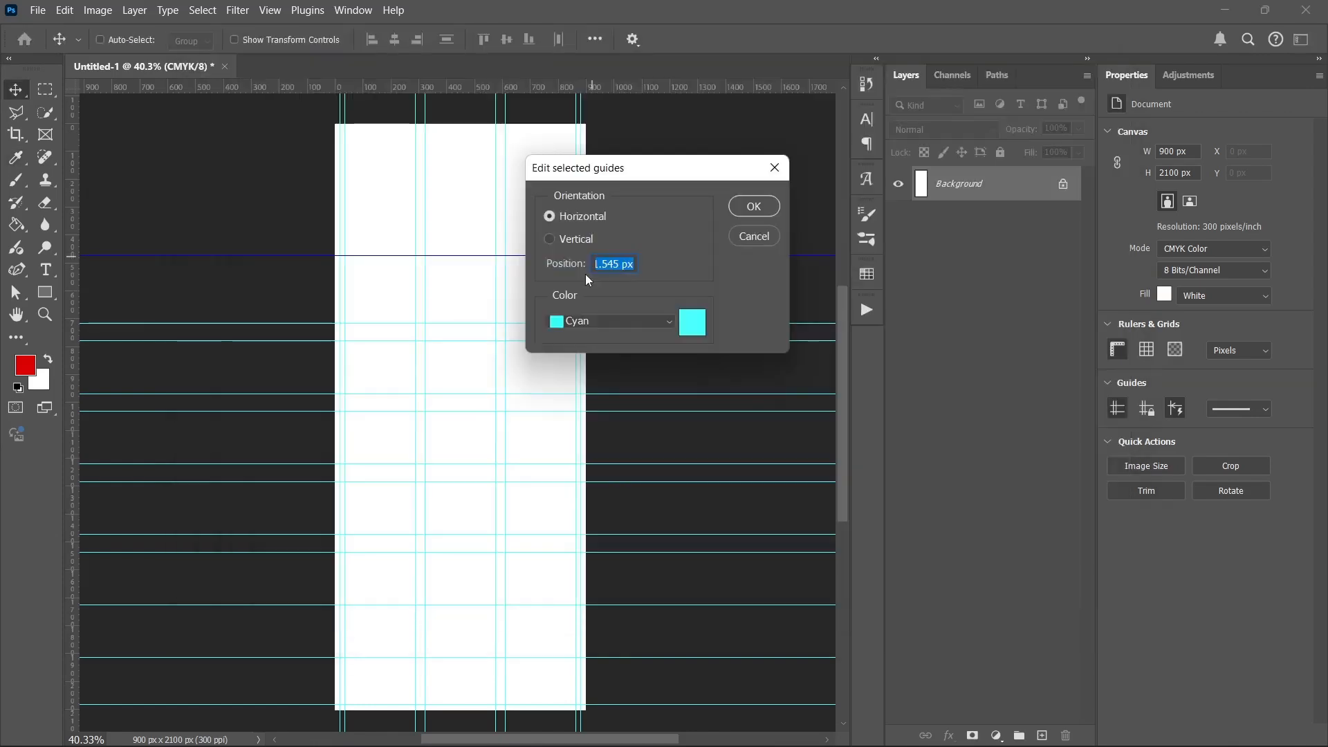
type("25%")
key("Return")
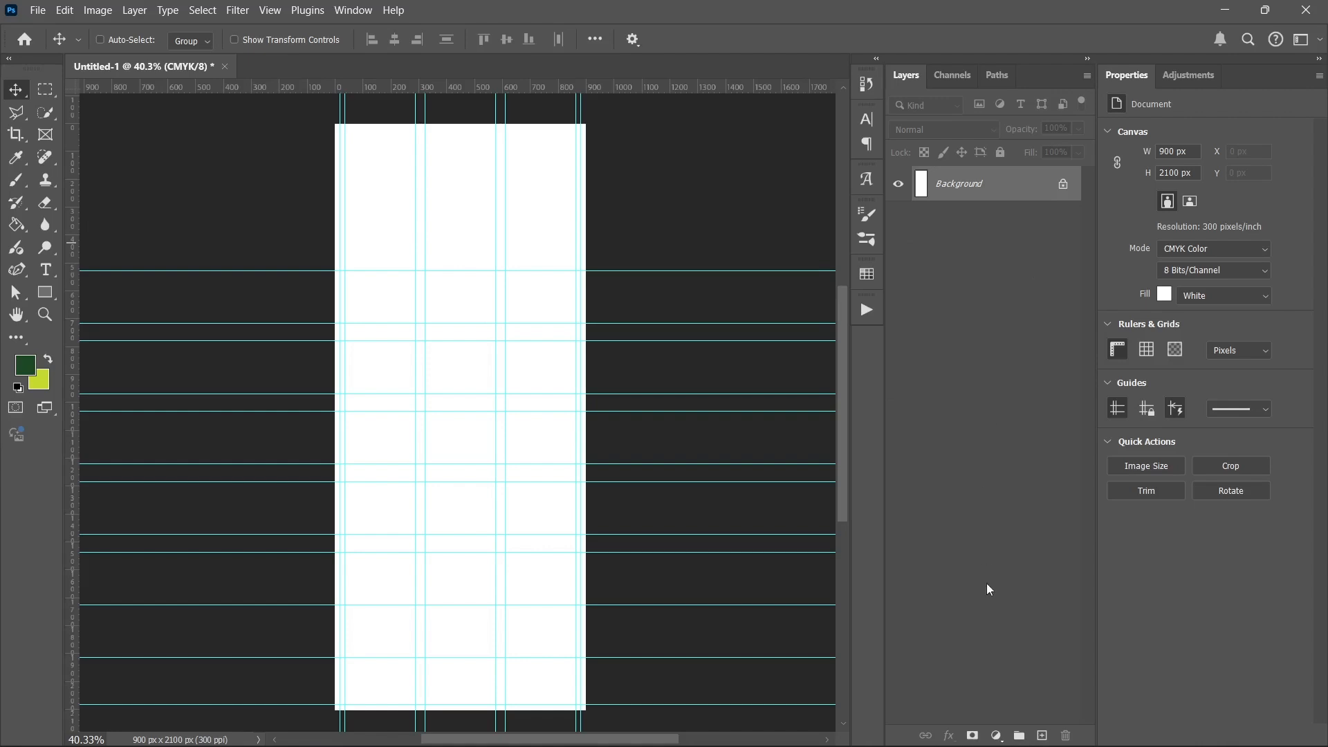
Step: Add a Solid Color fill layer above the background using the dark green 1e4823
left_click(996, 735)
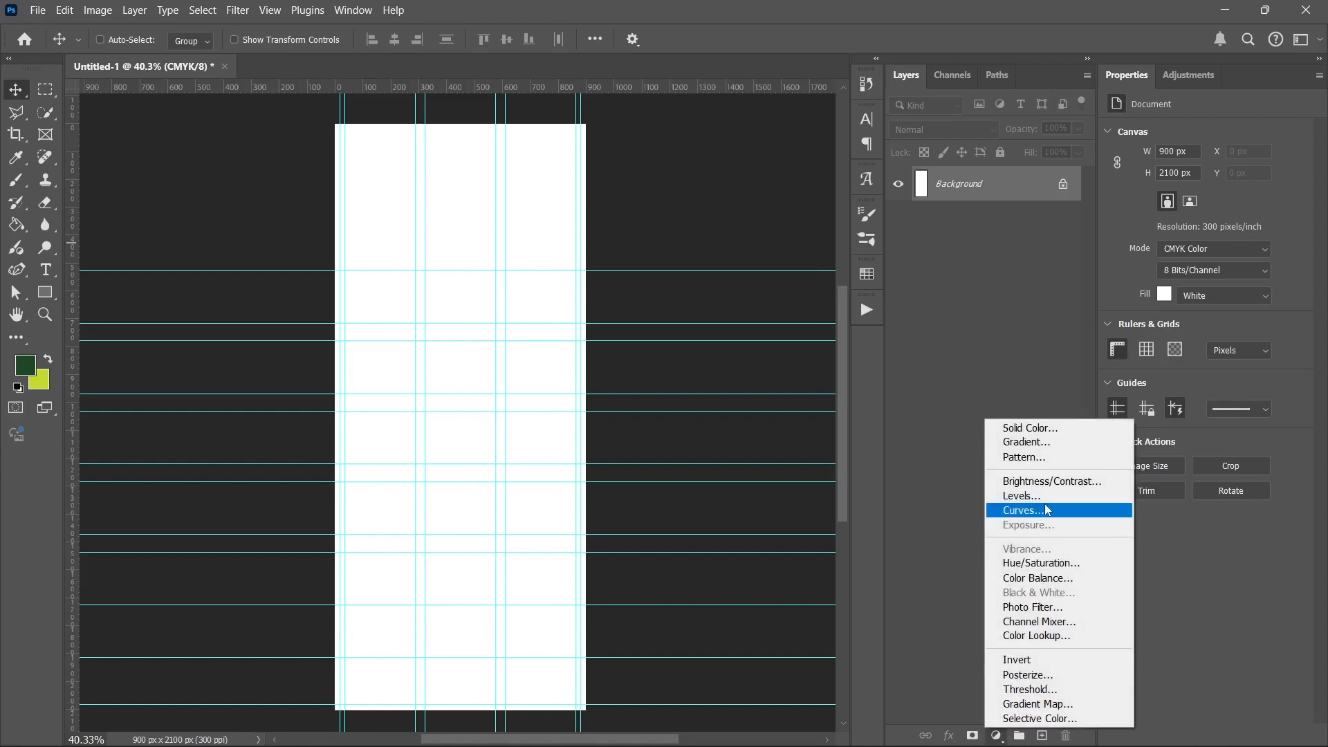
left_click(1057, 429)
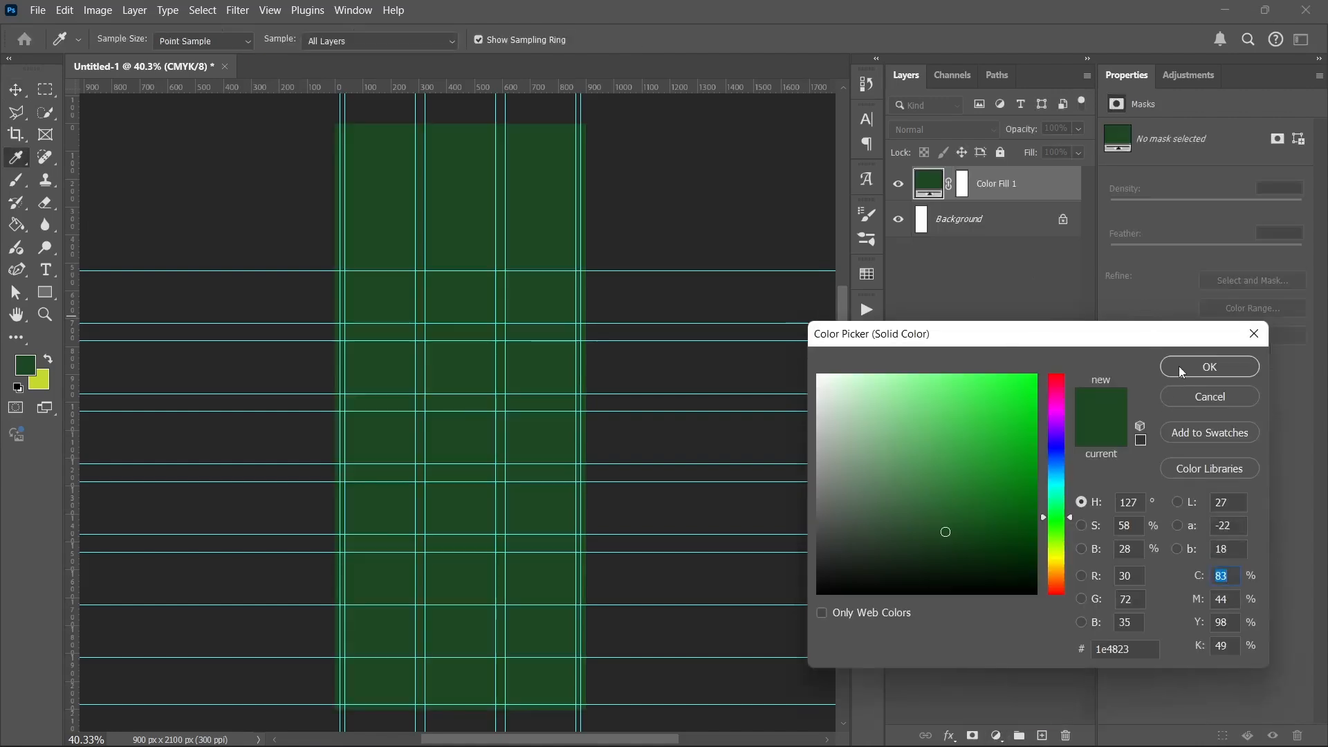
left_click(1179, 370)
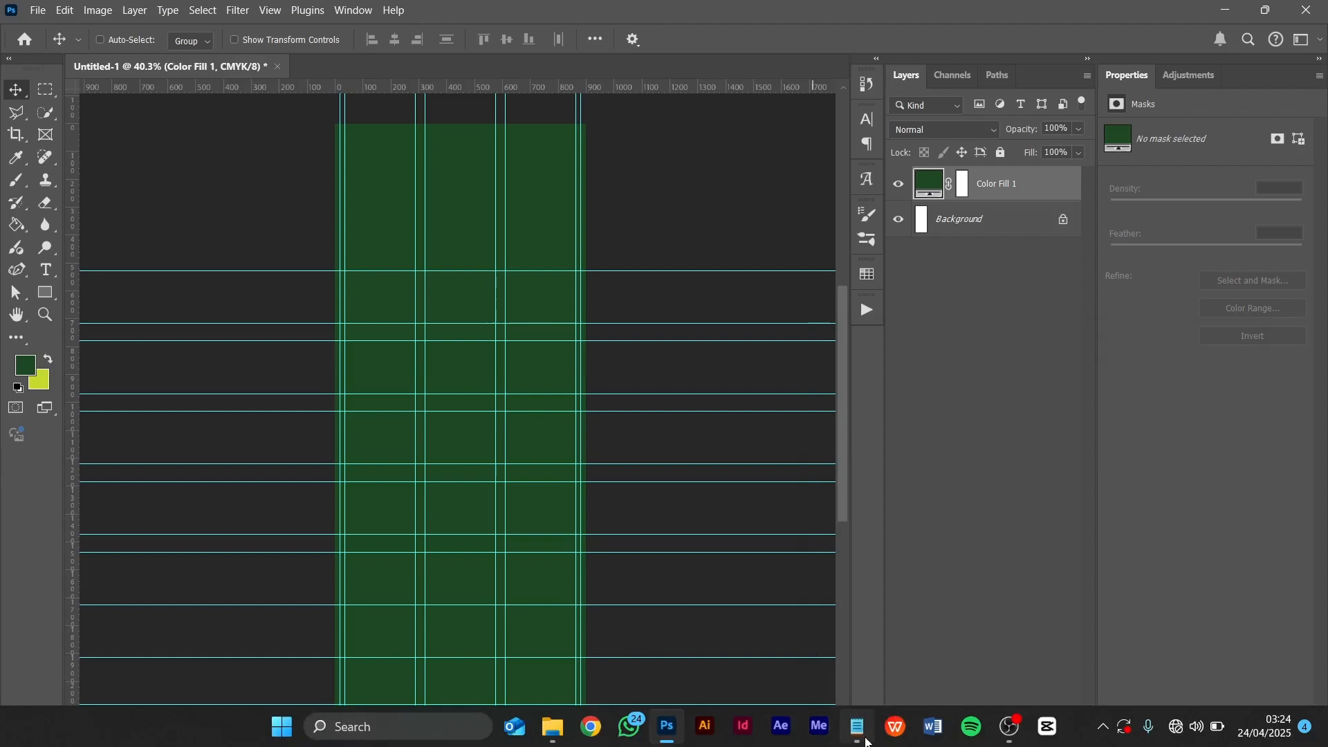
Step: Switch to Notepad and copy the hex code ee2f25 with the blank line above it from Rollup Banner.txt
left_click(857, 726)
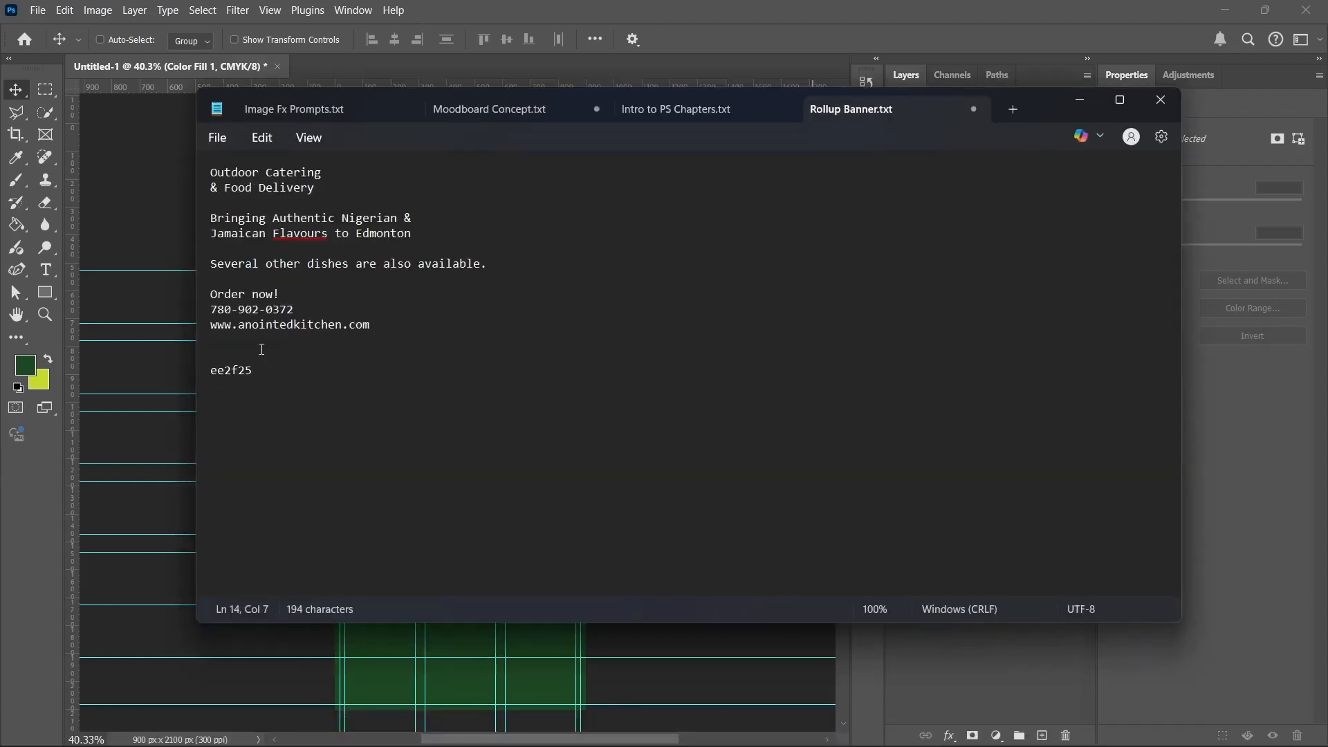
left_click_drag(262, 367, 207, 353)
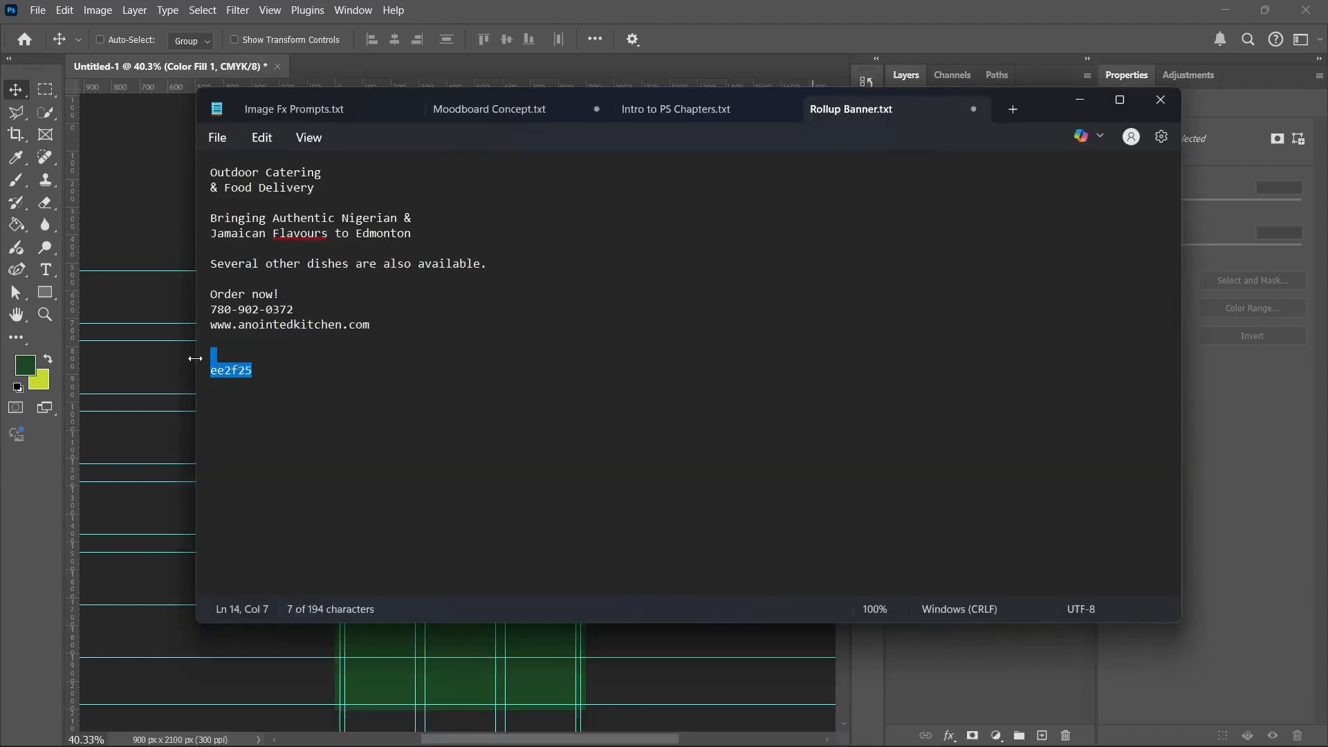
right_click(232, 372)
left_click(276, 92)
left_click(1066, 100)
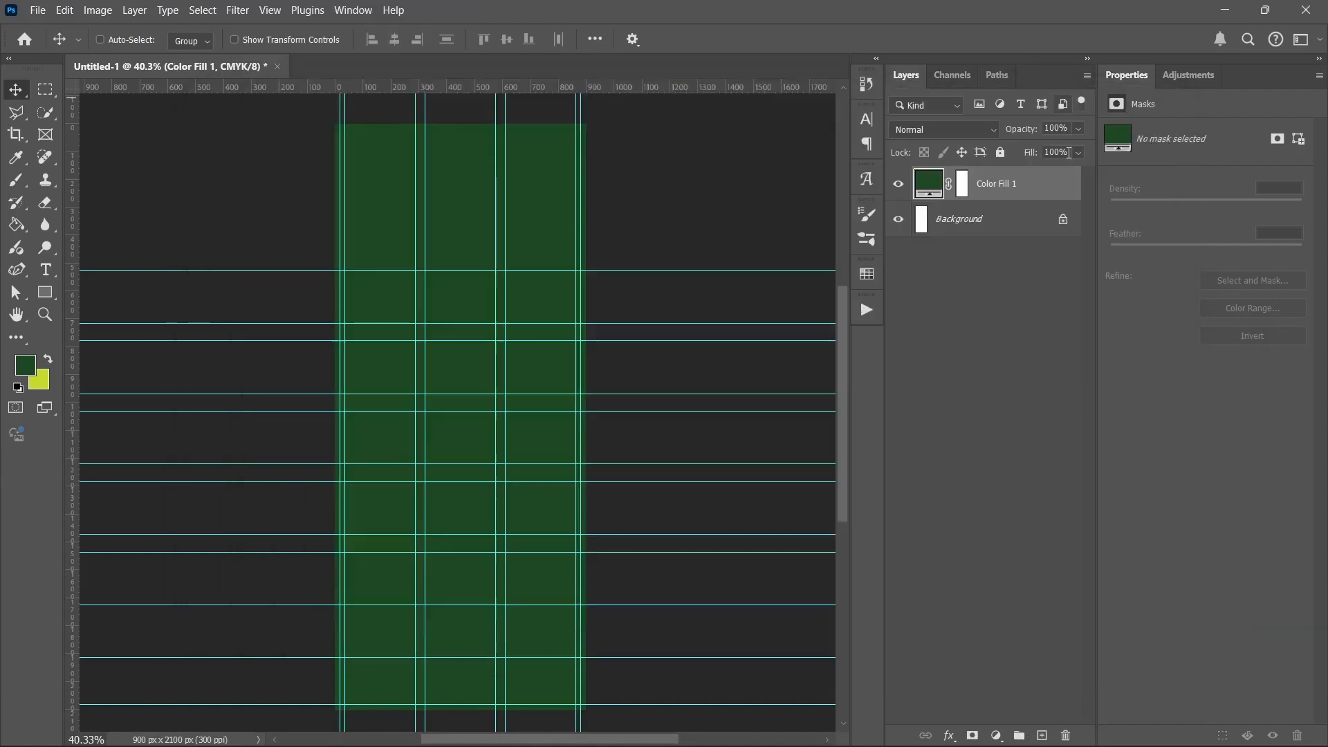
Step: Open the fill layer's color for editing and try to replace its hex value with the copied code
double_click(927, 185)
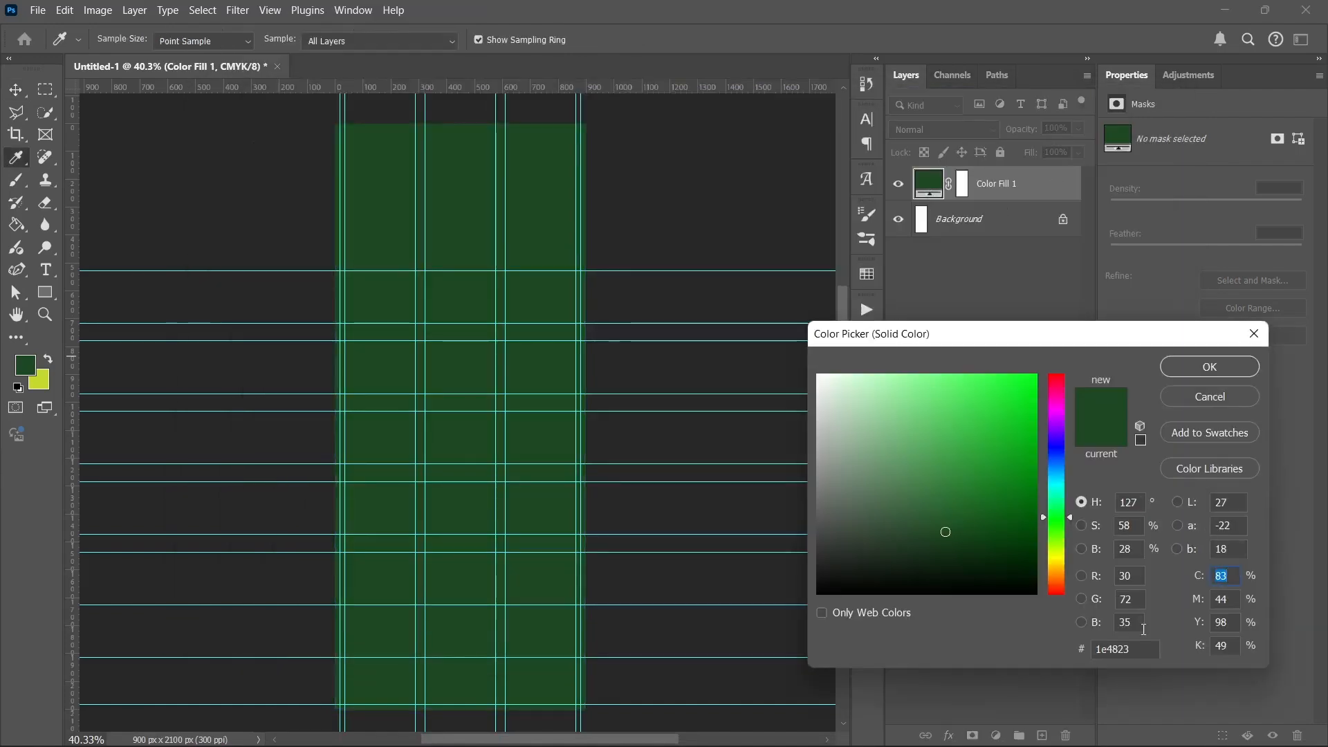
left_click_drag(1144, 646, 1094, 648)
right_click(1102, 649)
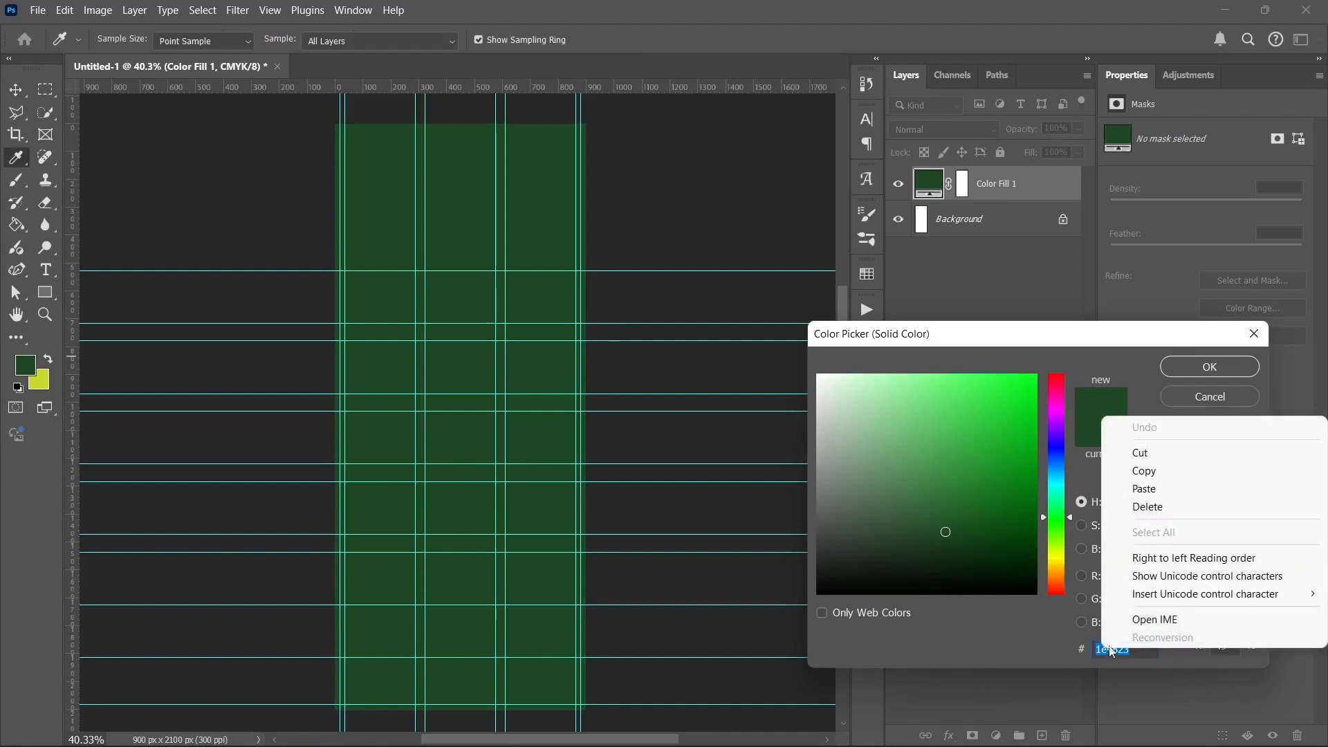
left_click(1134, 488)
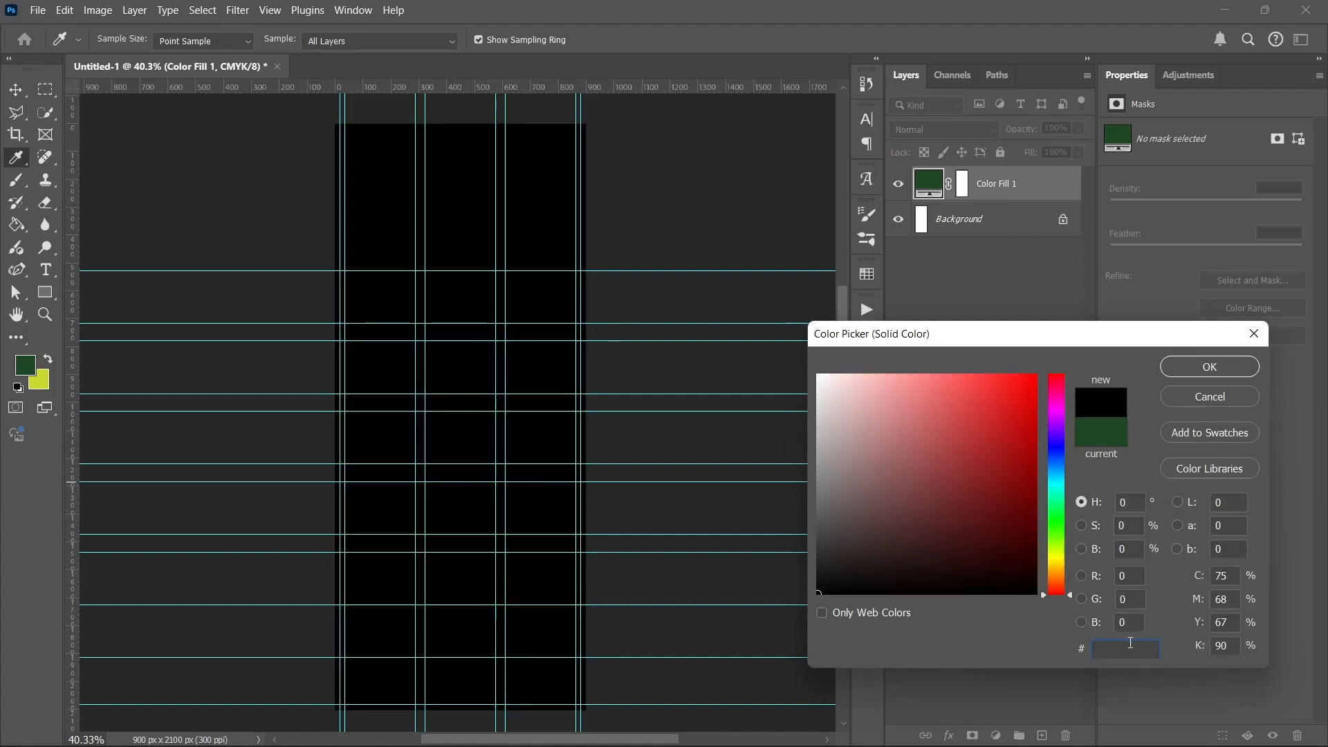
right_click(1101, 650)
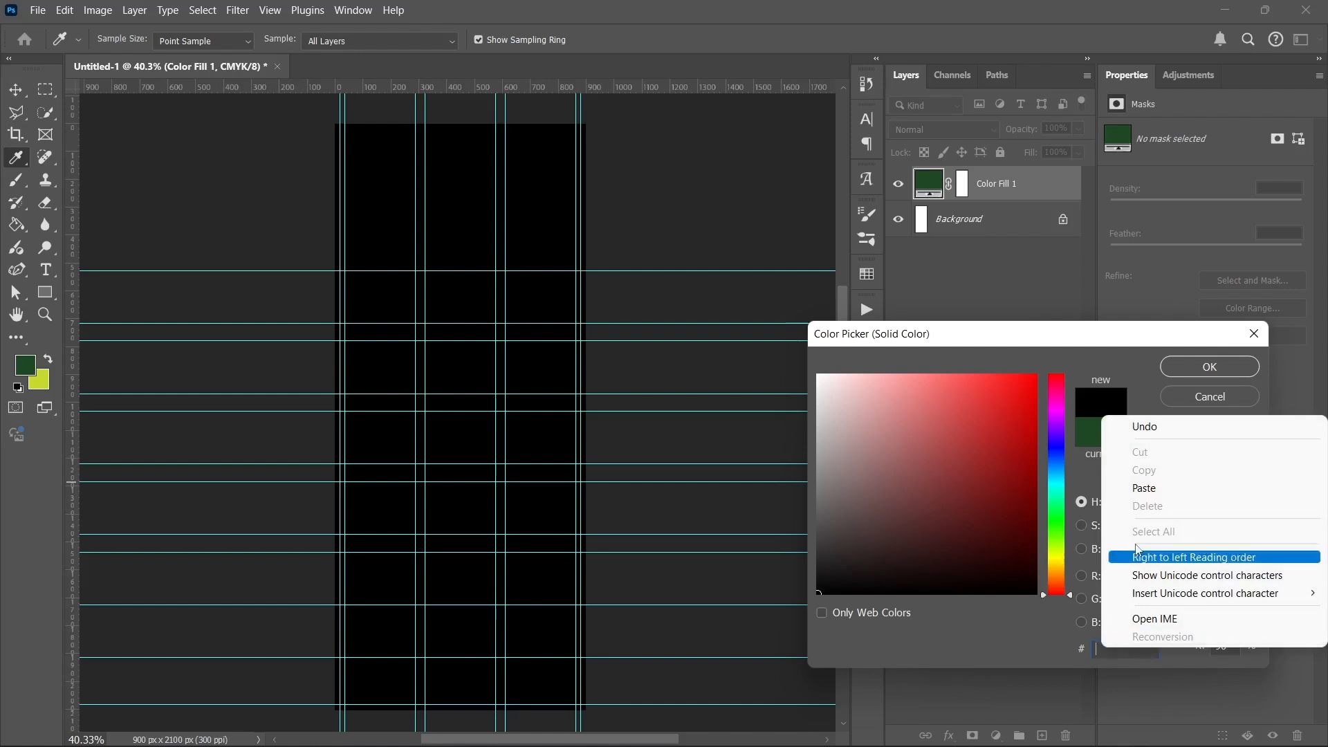
left_click(1154, 490)
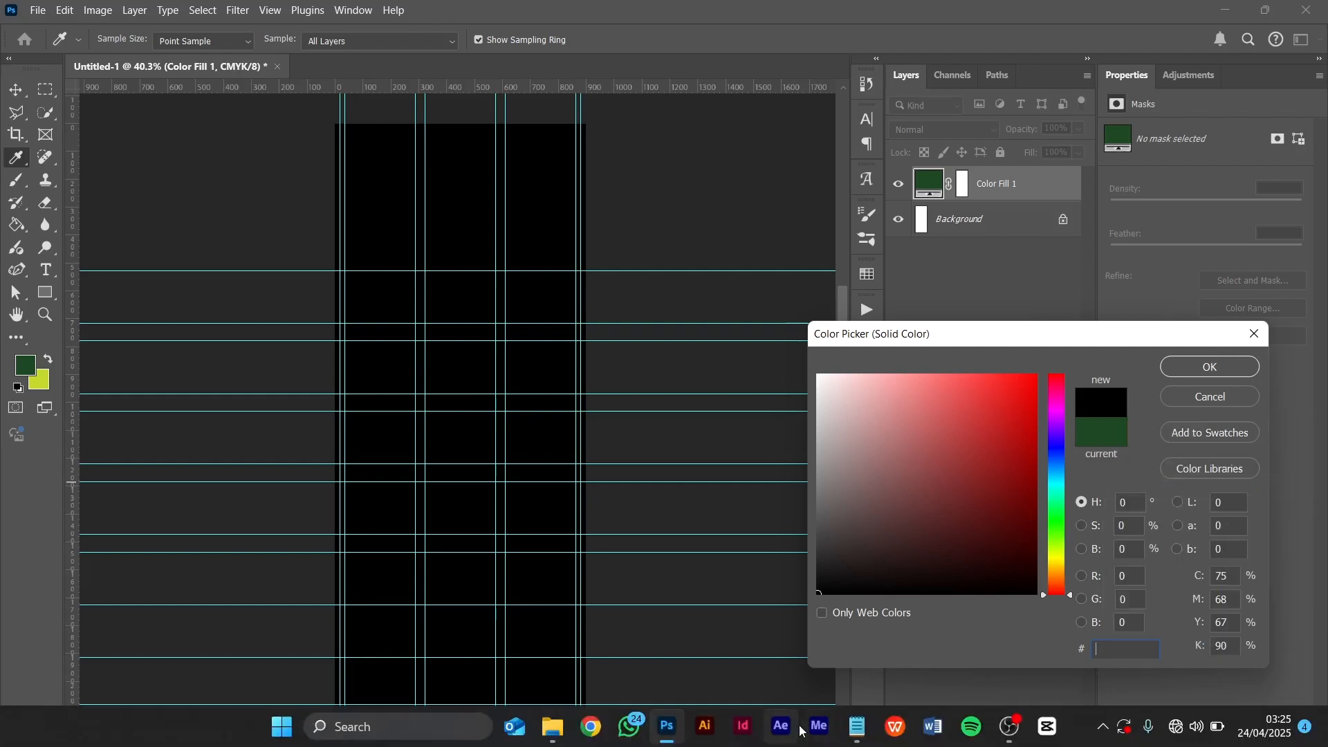
Step: Switch to Notepad and copy only the hex code ee2f25 from Rollup Banner.txt
left_click(857, 726)
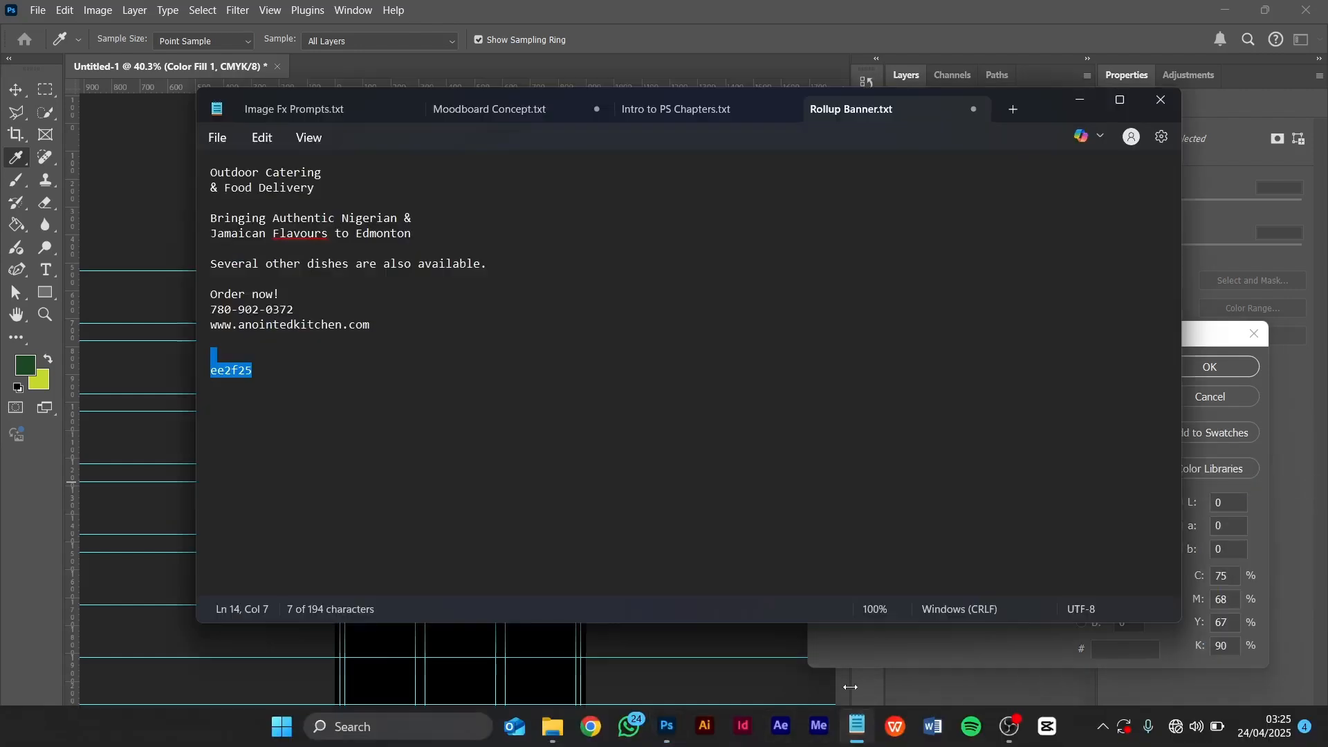
left_click(247, 371)
double_click(247, 371)
right_click(246, 371)
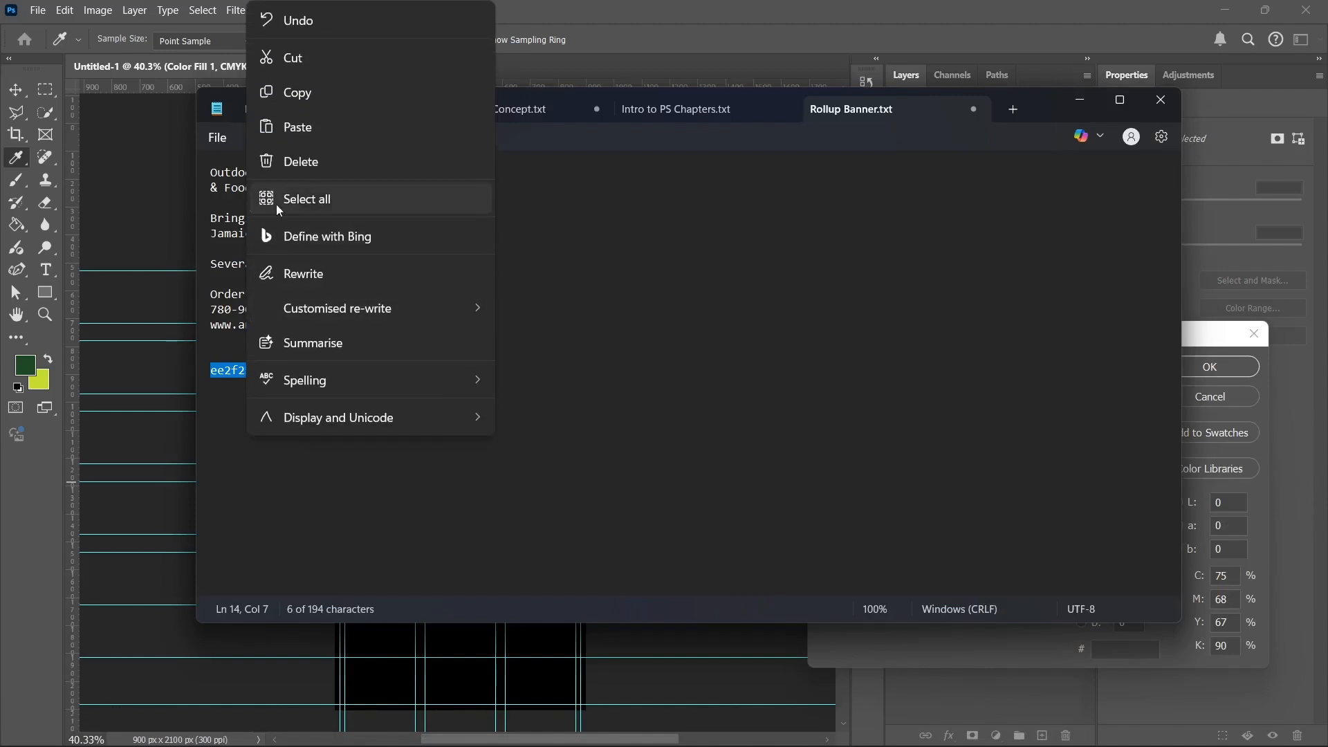
left_click(304, 92)
Step: Paste the copied hex code ee2f25 into the fill layer's color, brighten it to ff0d00 and apply it
left_click(914, 648)
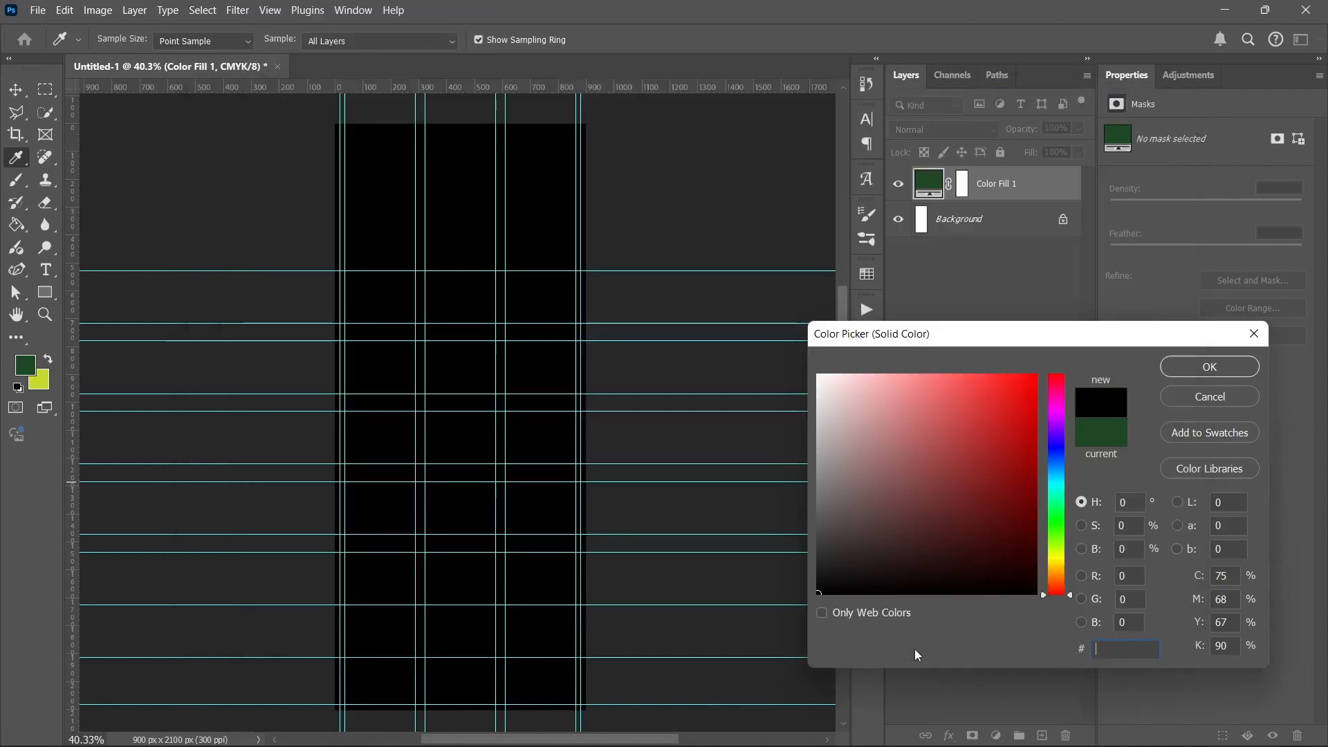
right_click(1102, 648)
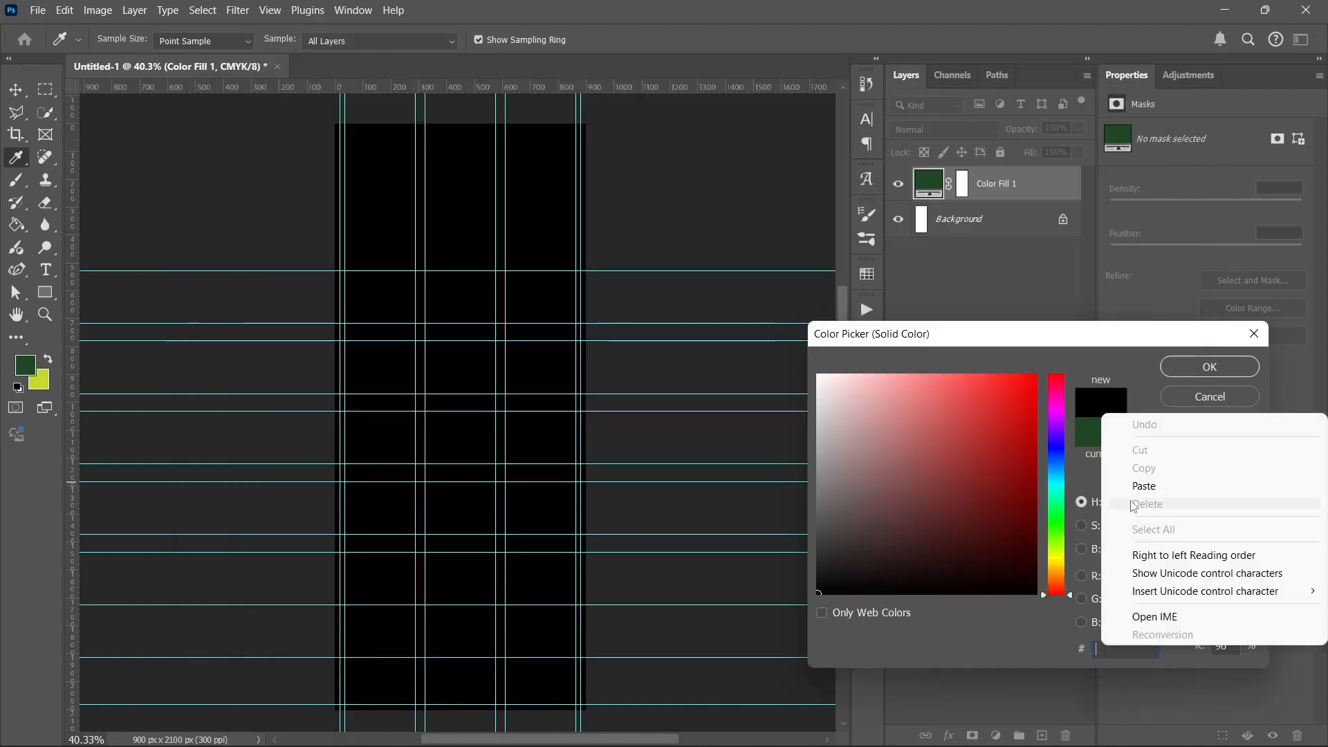
left_click(1144, 486)
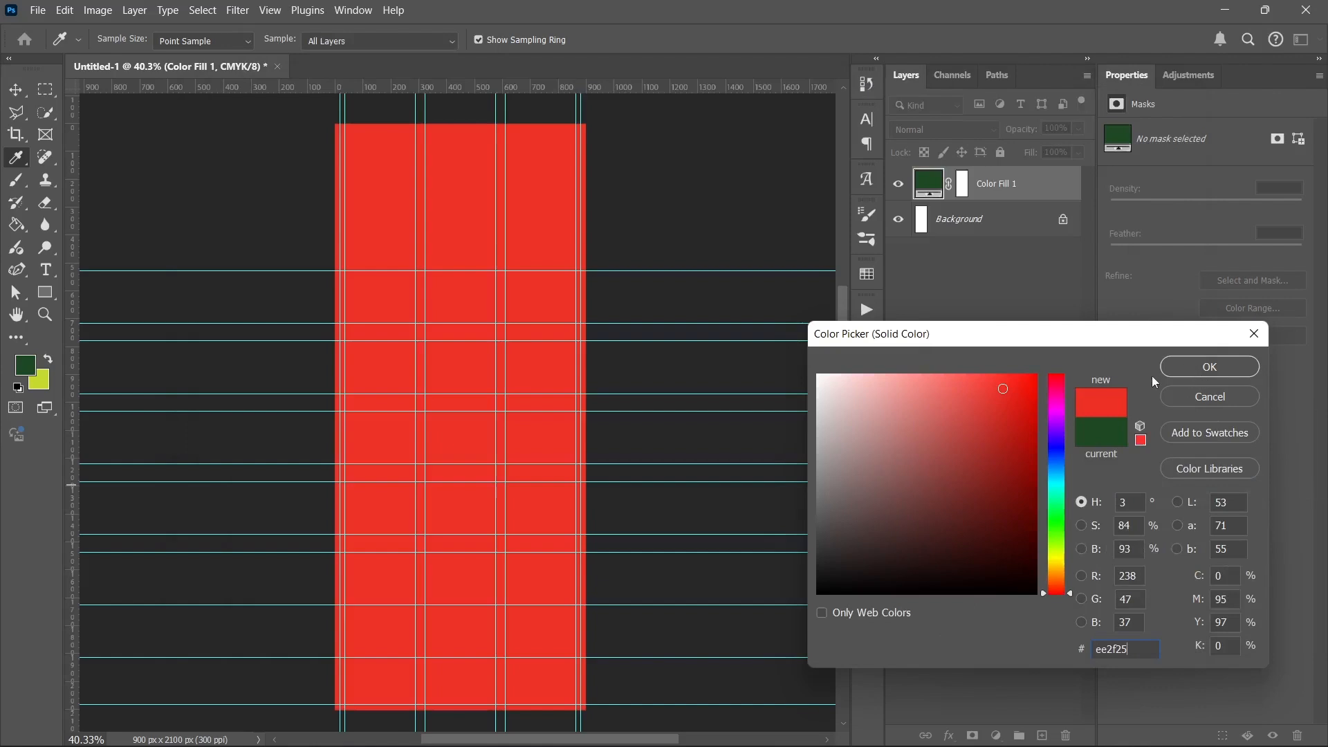
left_click(1035, 375)
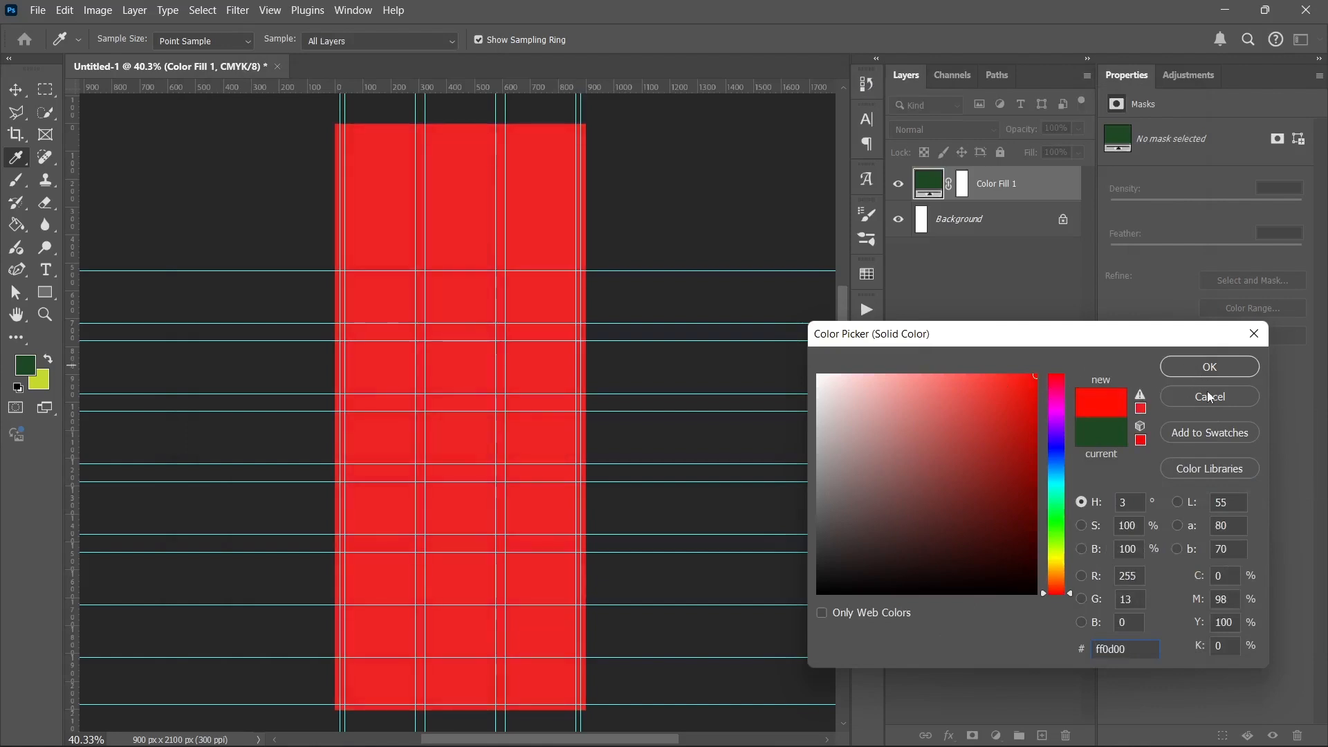
left_click(1210, 367)
left_click(1036, 421)
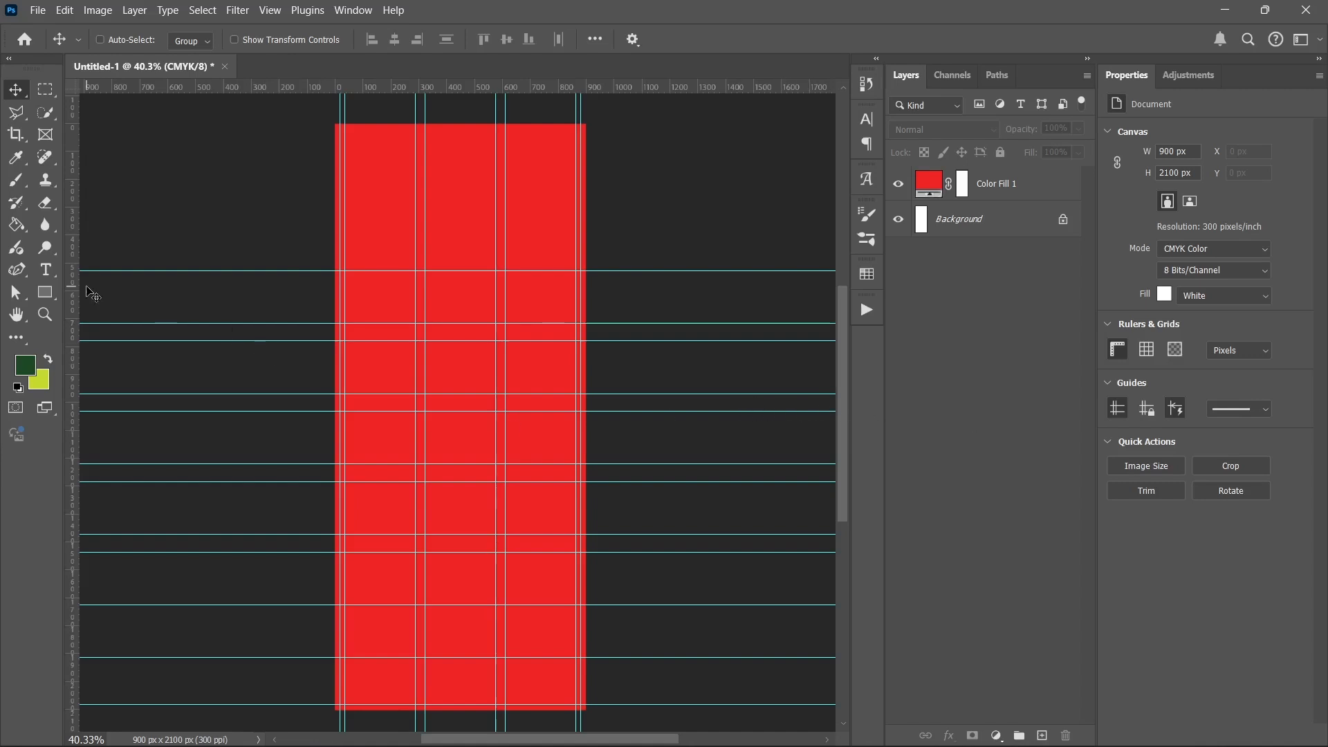
Step: Draw a rectangle about 619 by 1407 px over the lower part of the banner and fill it with white ffffff
left_click(45, 292)
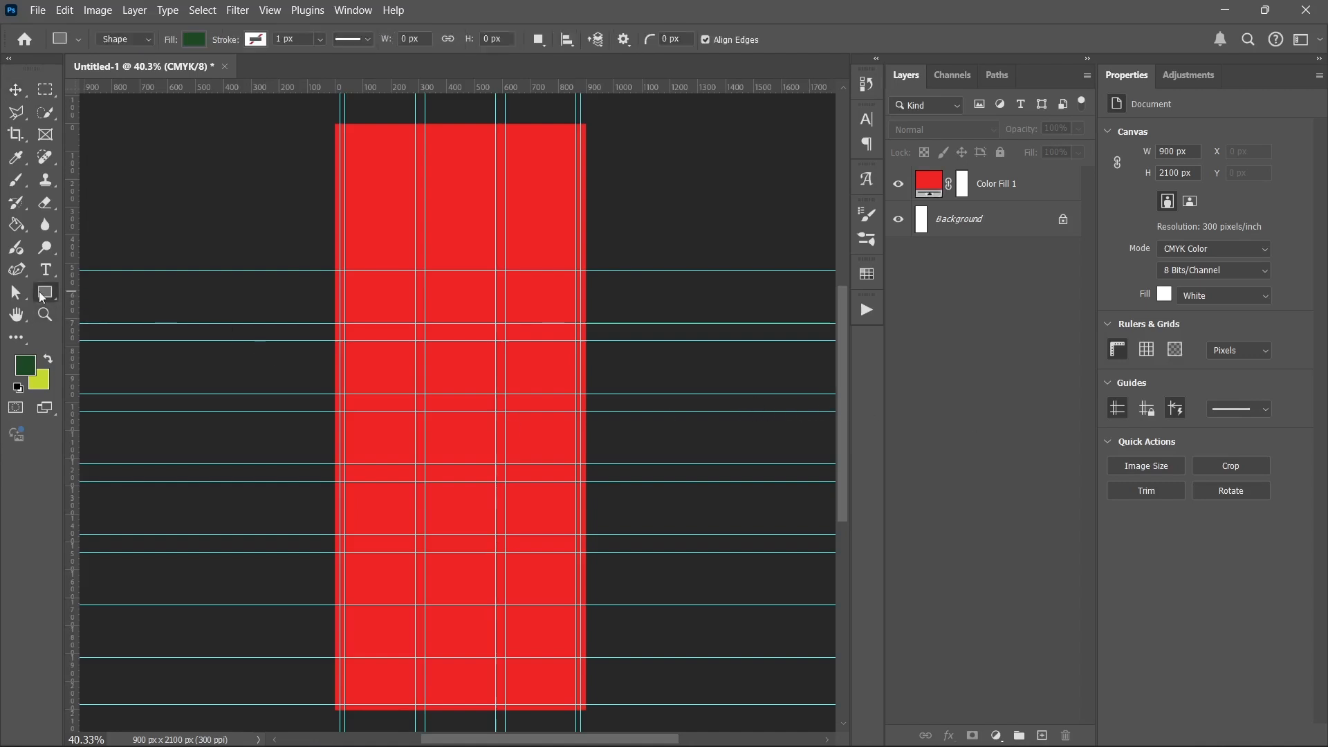
left_click(999, 185)
left_click_drag(365, 284, 538, 677)
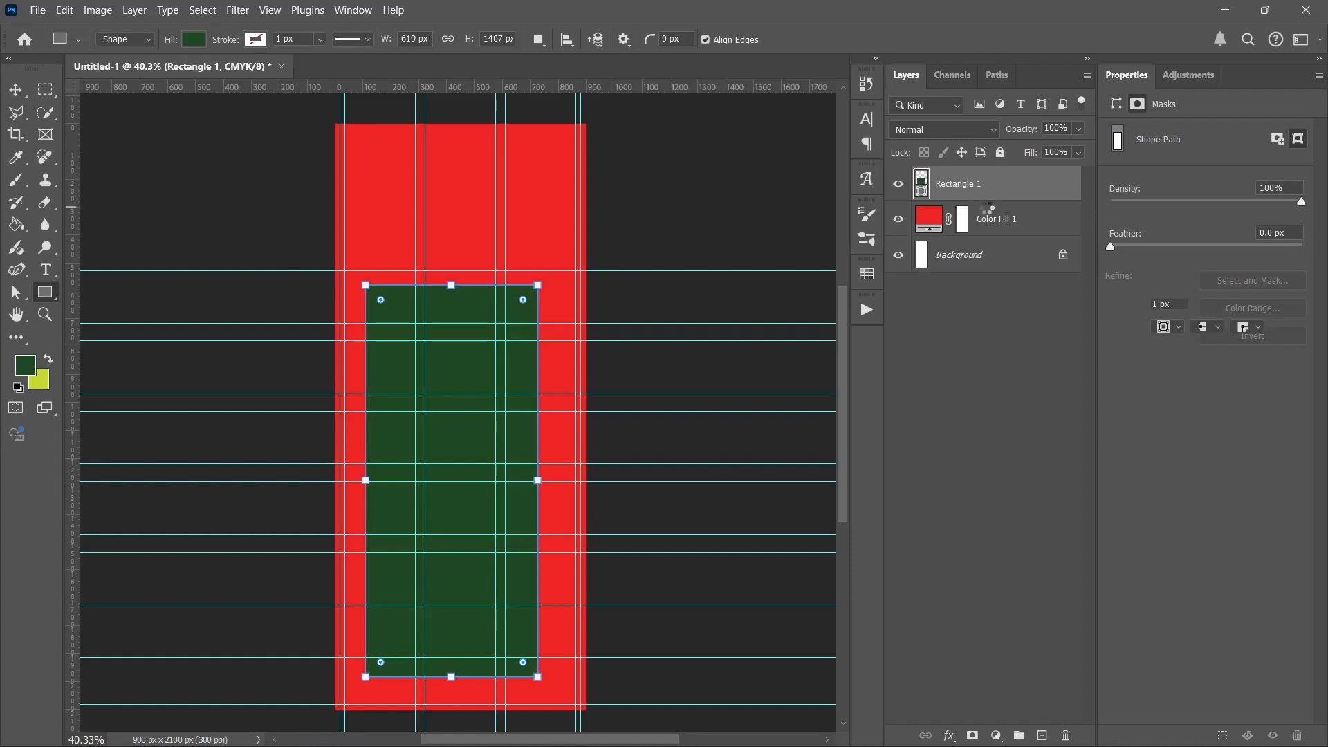
double_click(921, 183)
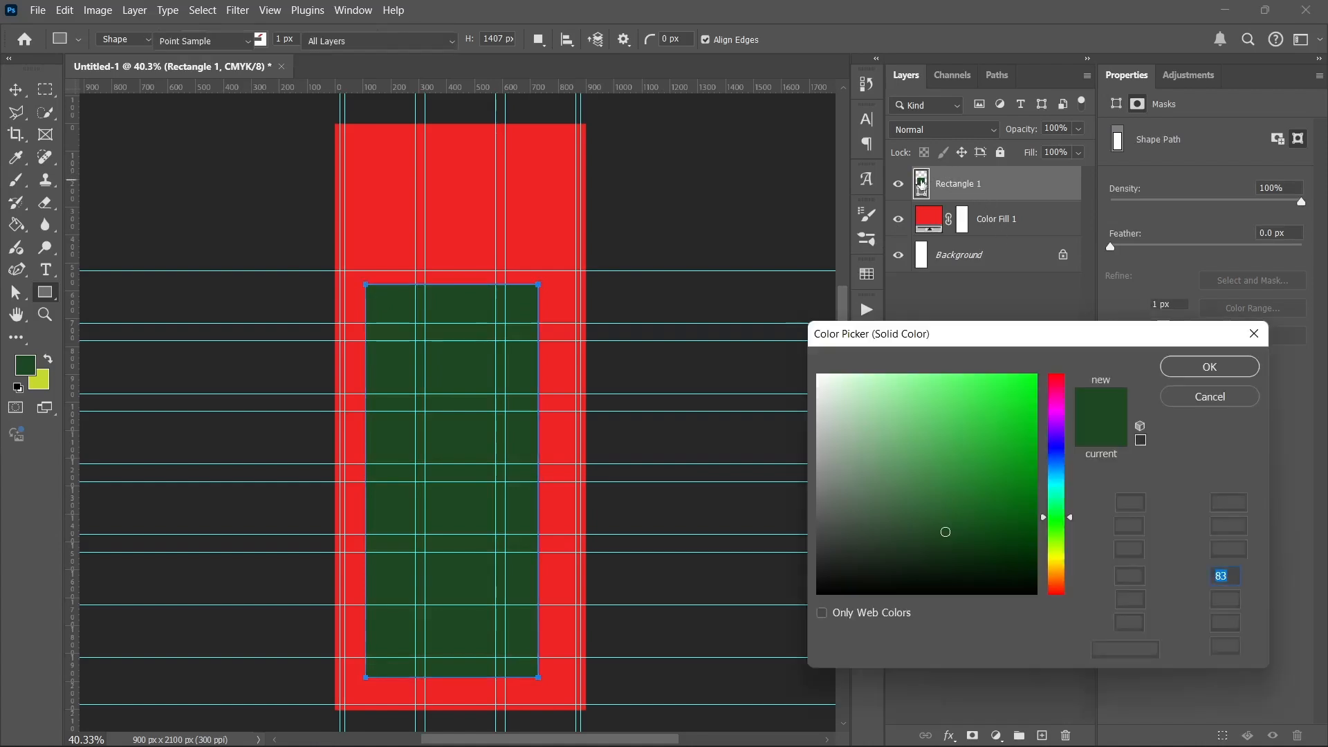
left_click(818, 375)
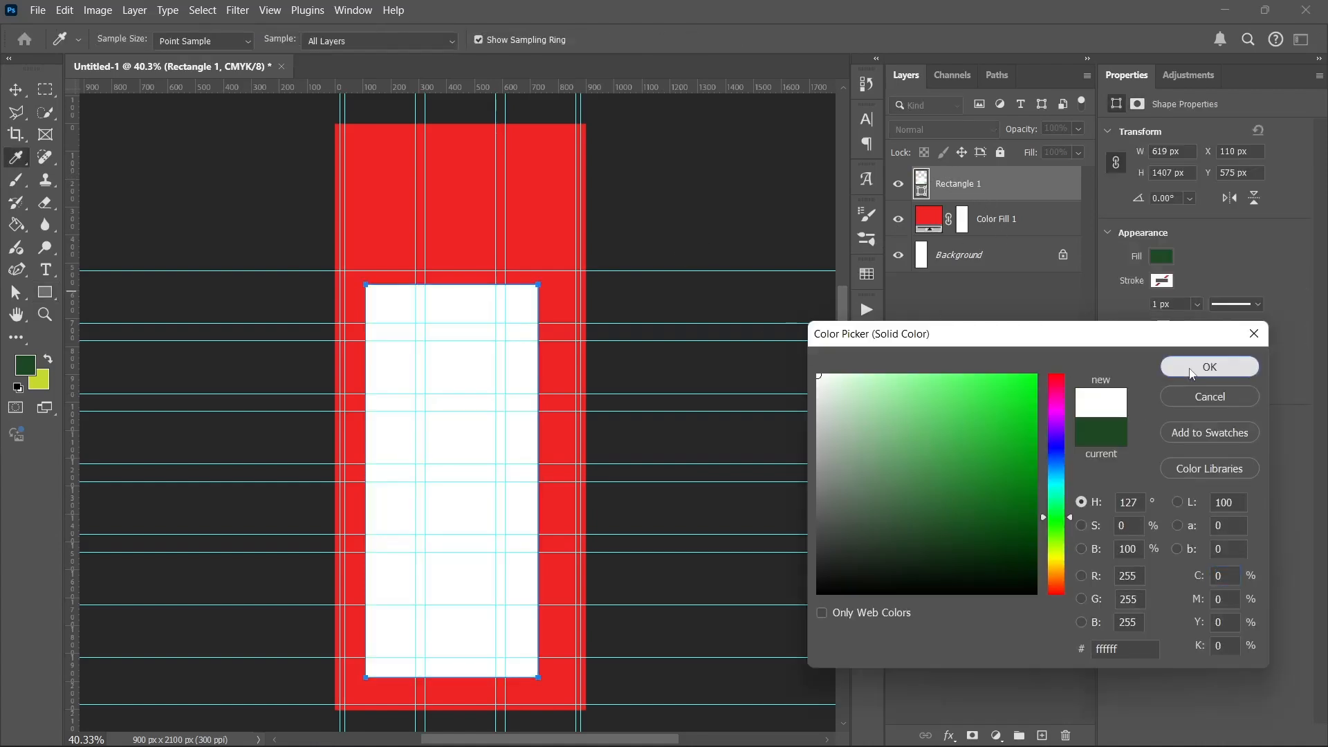
key("Return")
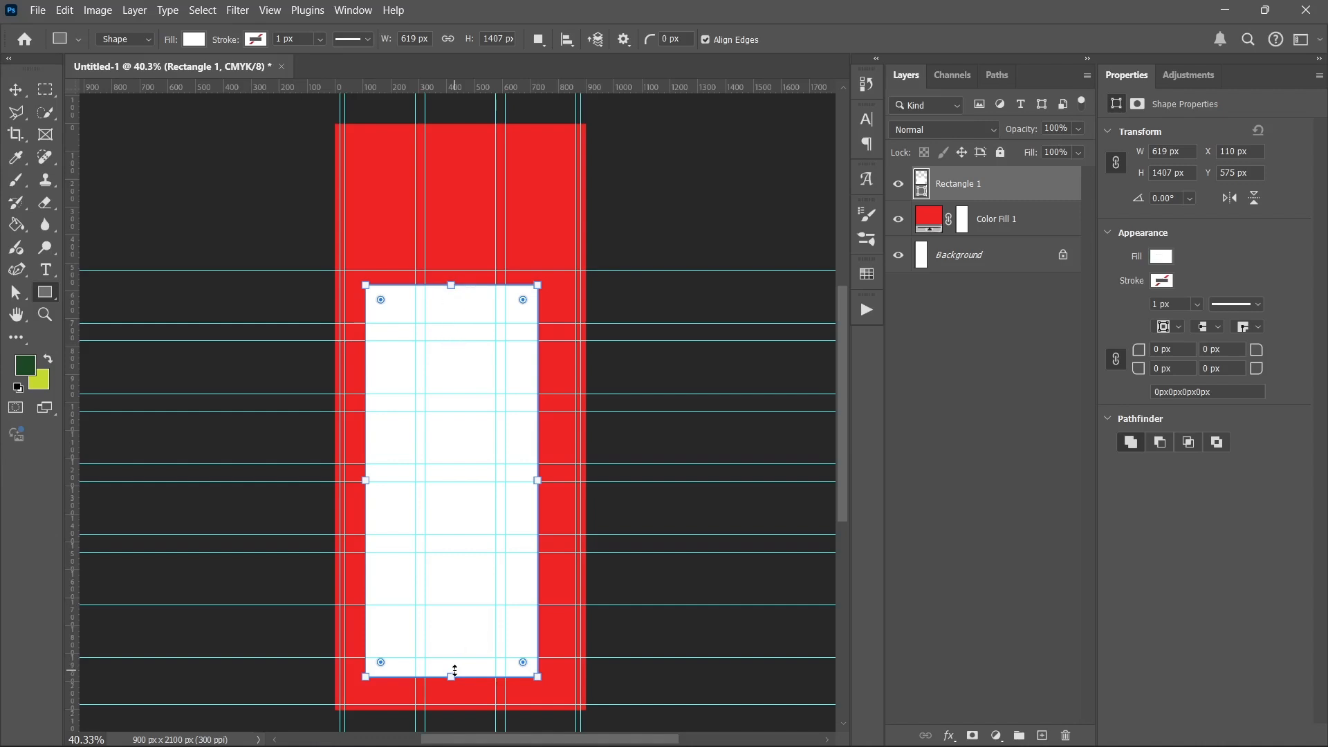
Step: Extend the white rectangle's lower edge to the lowest horizontal guide, making it about 1504 px tall
left_click_drag(450, 675, 450, 710)
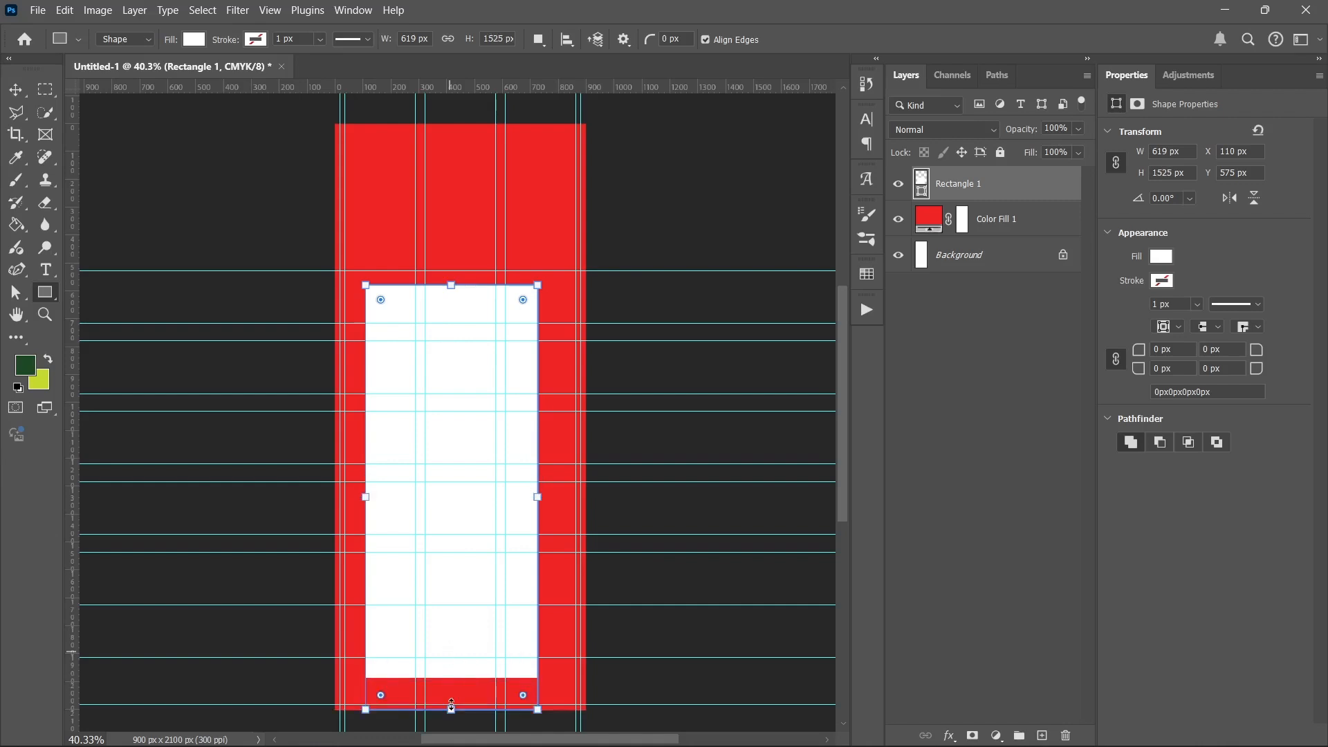
scroll(451, 705, "down", 1)
scroll(450, 679, "up", 2)
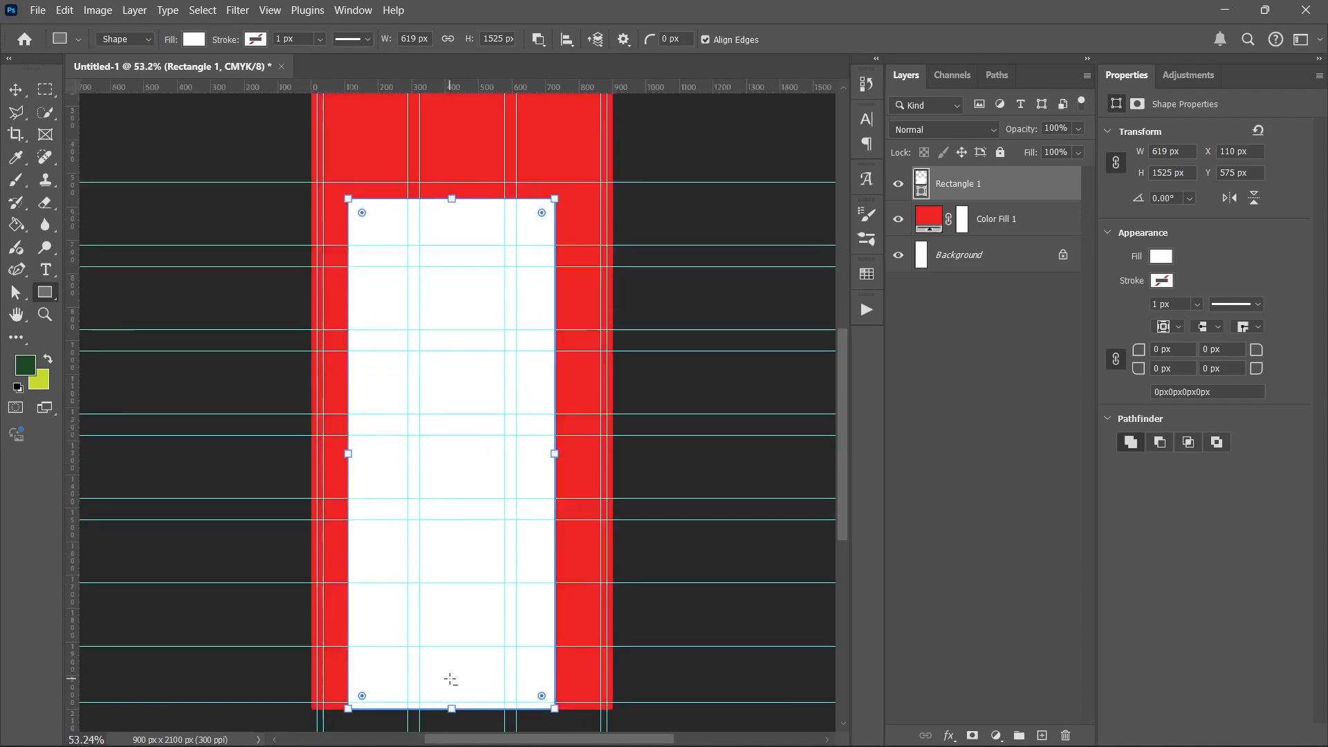
scroll(451, 679, "up", 2)
scroll(444, 664, "down", 3)
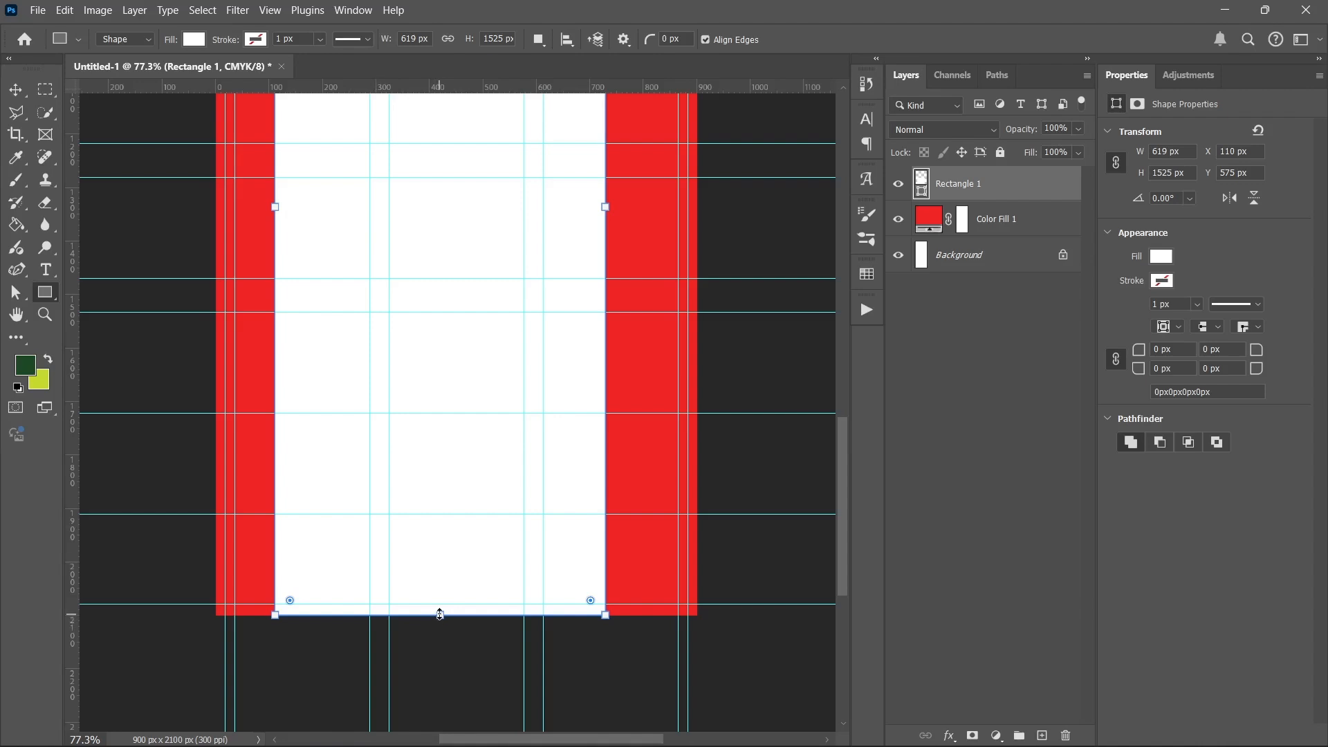
left_click_drag(440, 603, 440, 602)
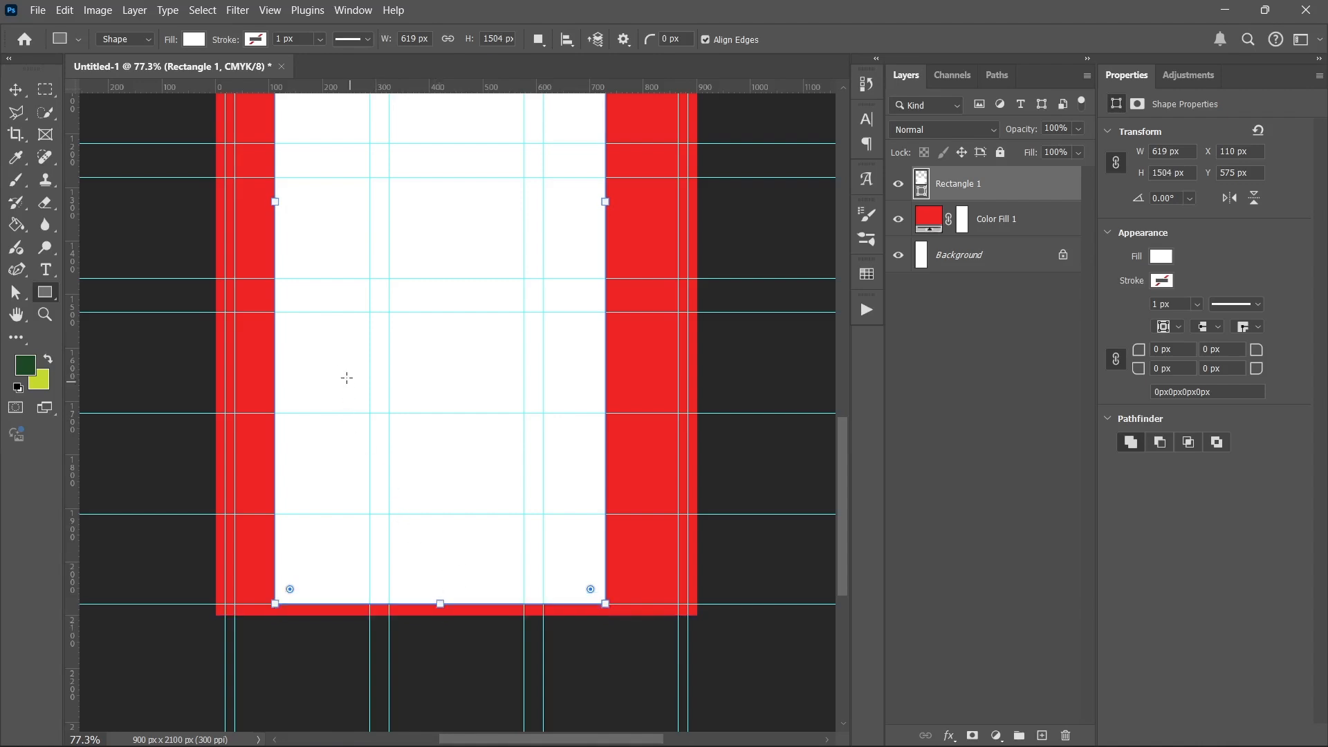
Step: Stretch the white rectangle's sides to the outermost vertical guides, 864 px wide, and lower its upper edge to about Y 603 px
left_click_drag(274, 201, 224, 202)
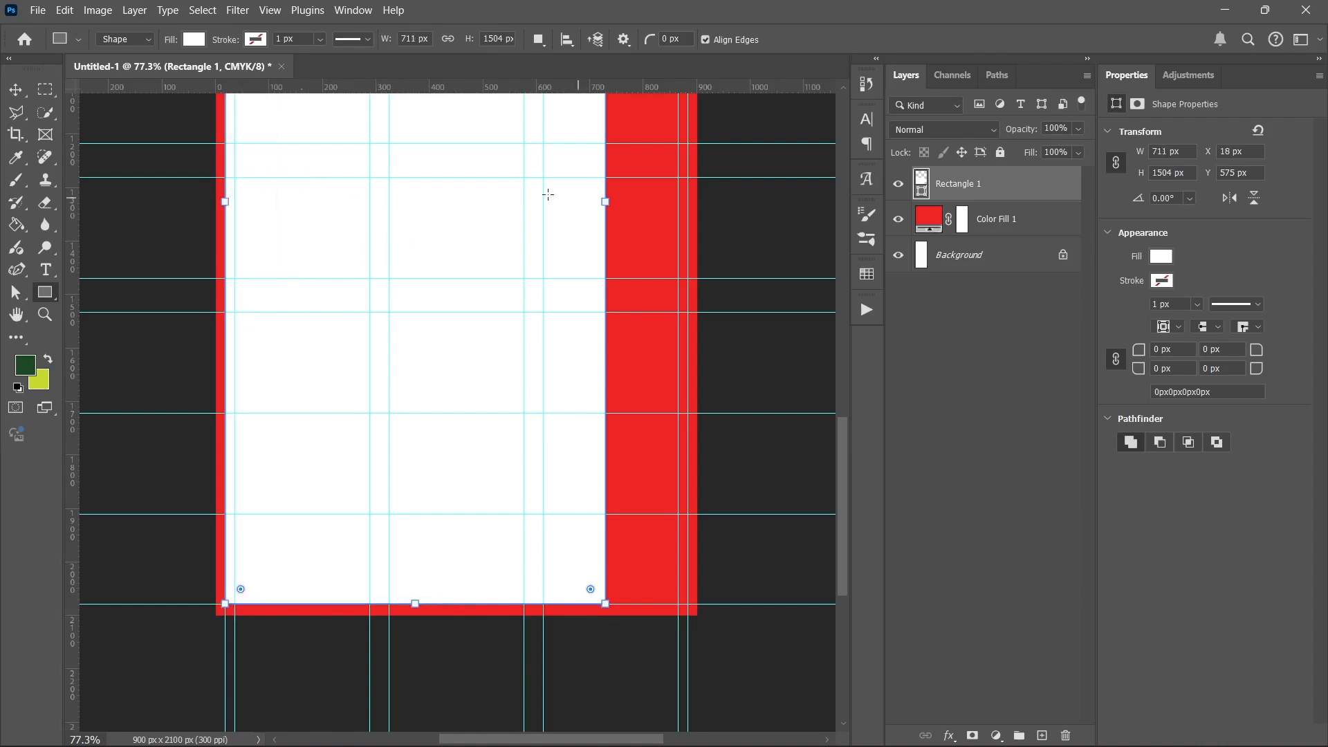
left_click_drag(604, 201, 686, 202)
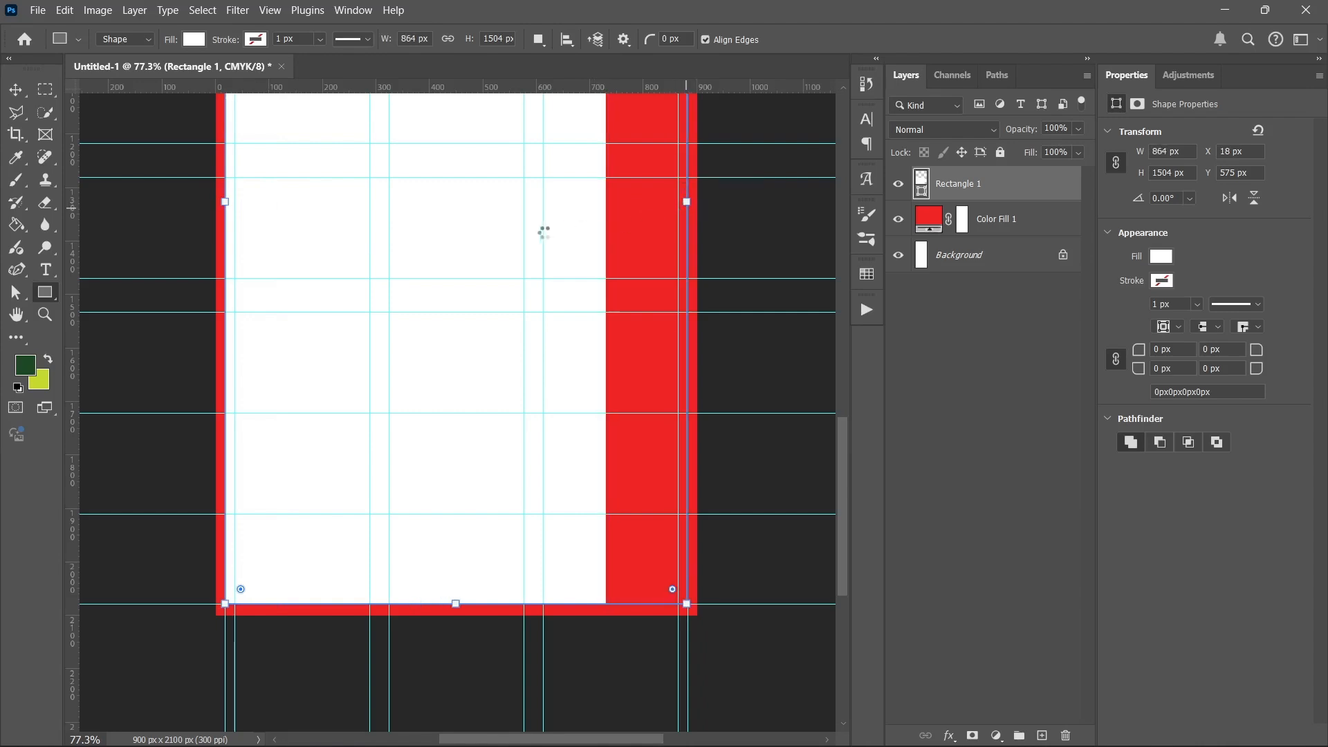
scroll(554, 249, "up", 1)
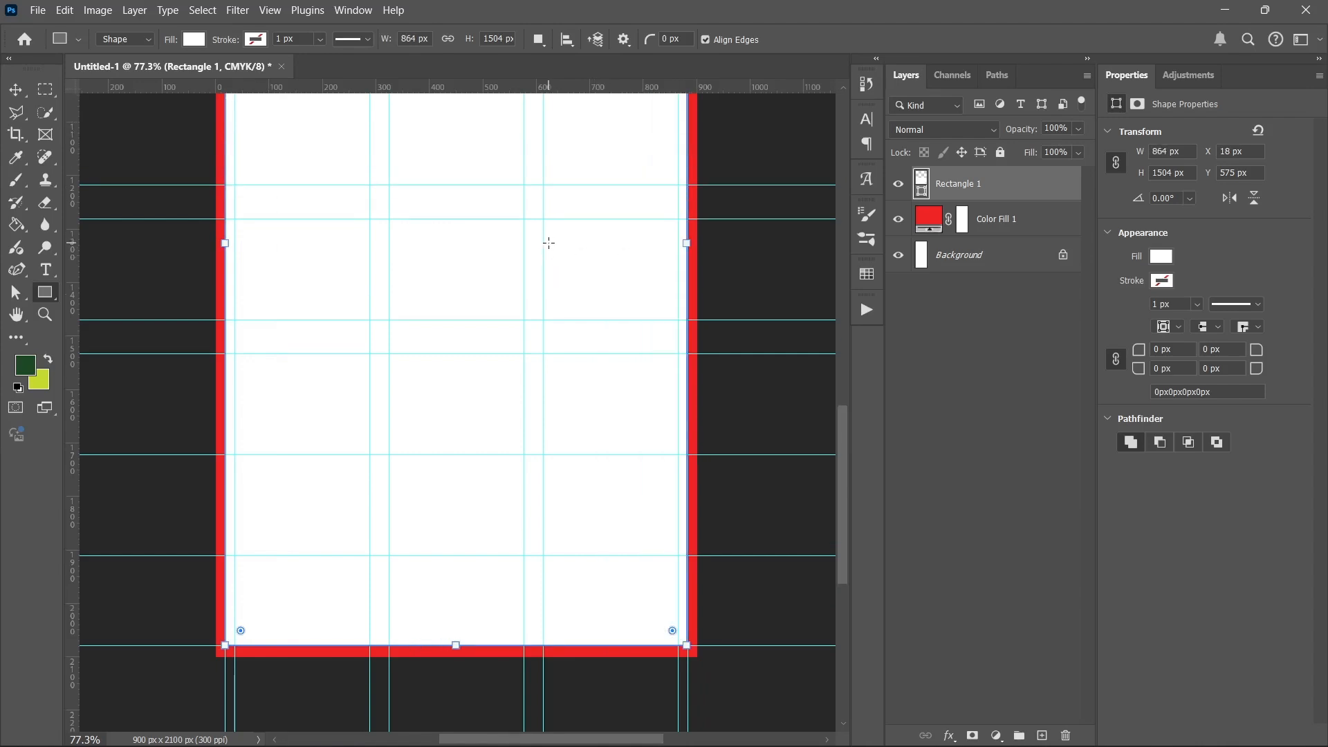
scroll(547, 242, "down", 3)
scroll(526, 291, "up", 3)
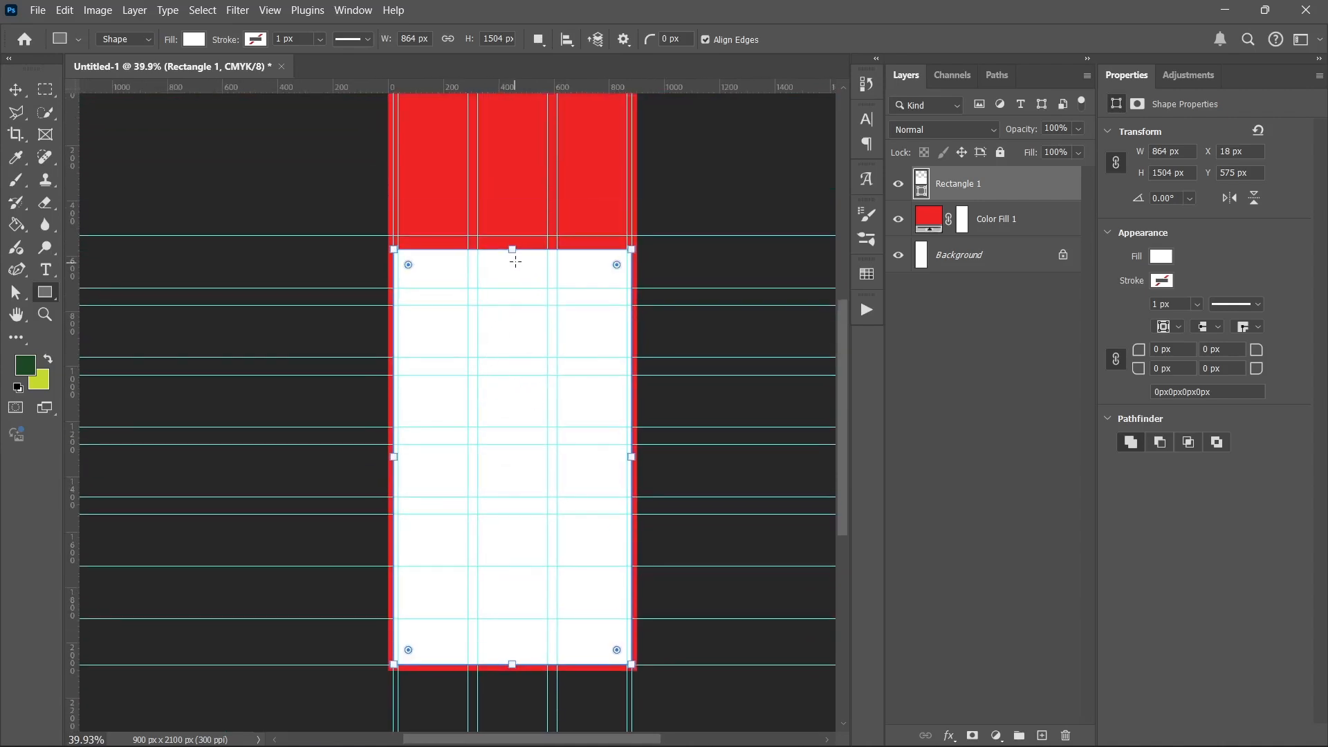
left_click_drag(513, 251, 513, 258)
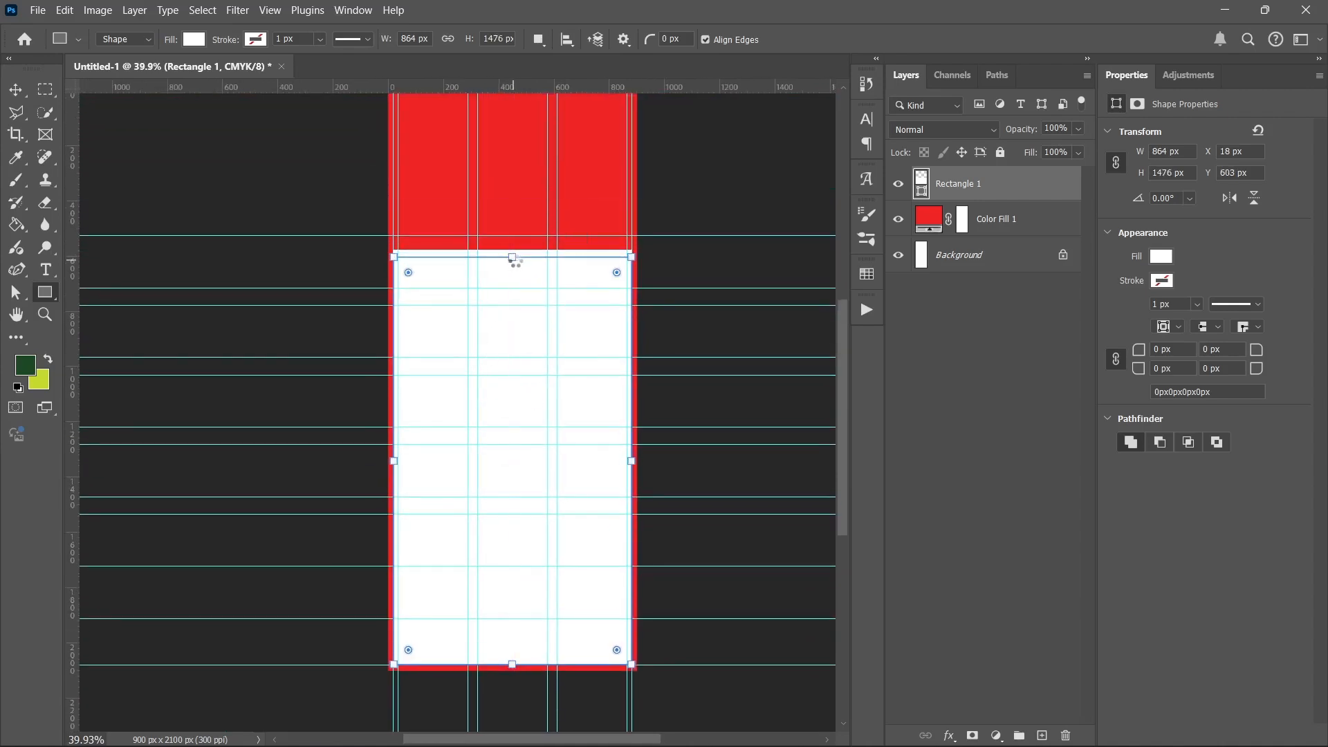
left_click(16, 90)
left_click(1051, 427)
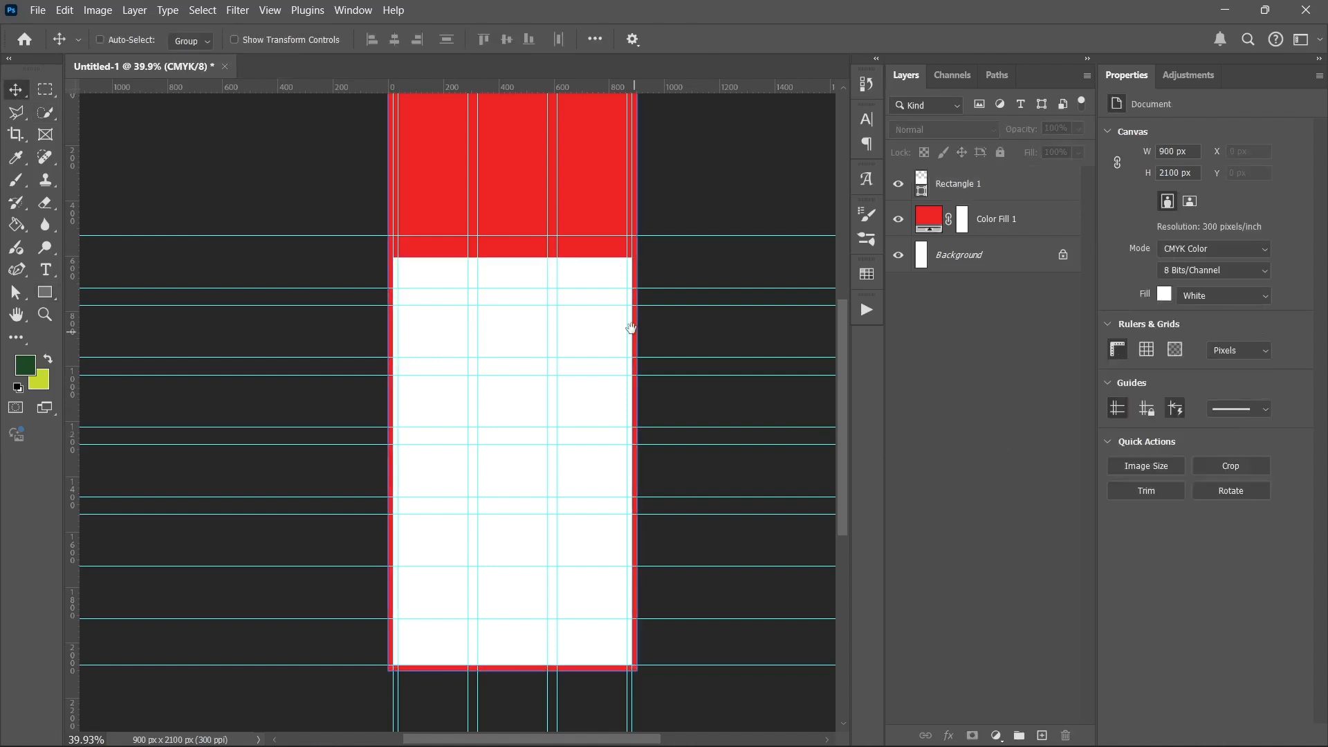
Step: Draw a second rectangle about 319 by 189 px at X 50, Y 525 px, overlapping the boundary between the red and white areas
left_click_drag(631, 328, 595, 364)
left_click(931, 438)
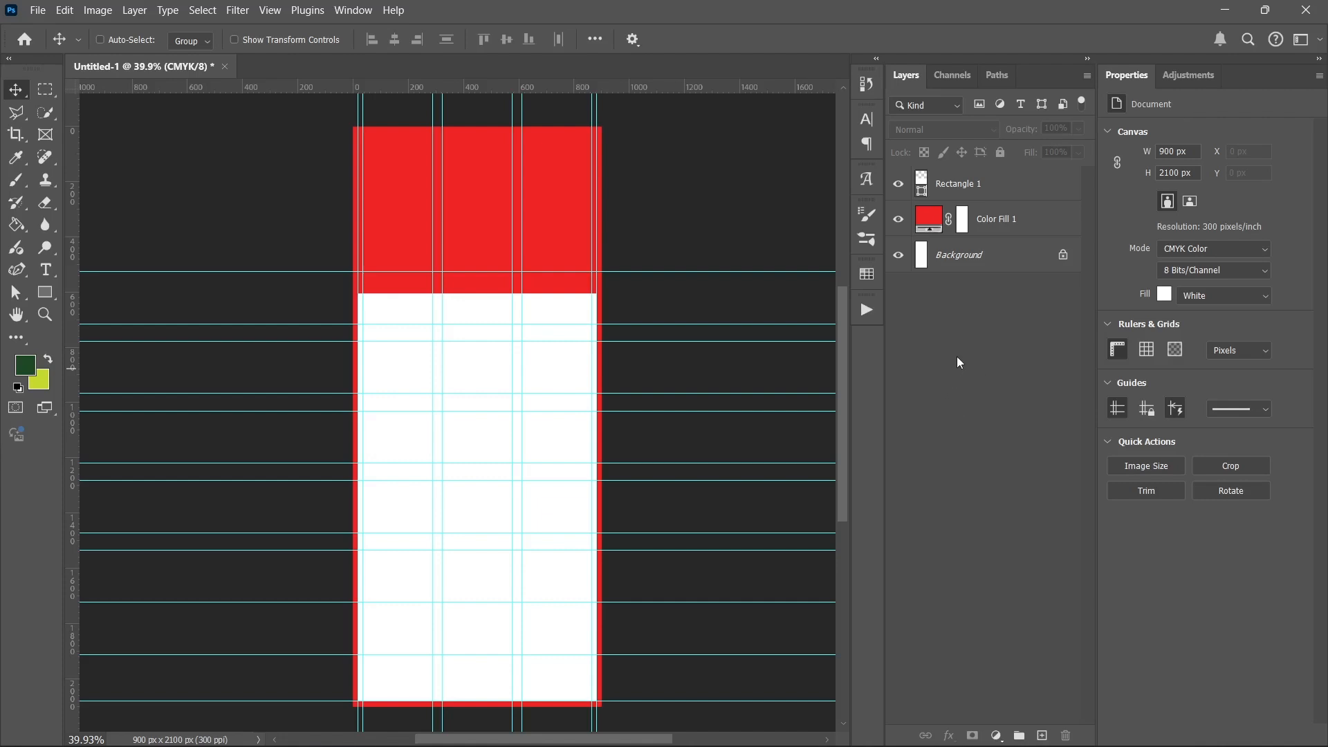
left_click(1010, 186)
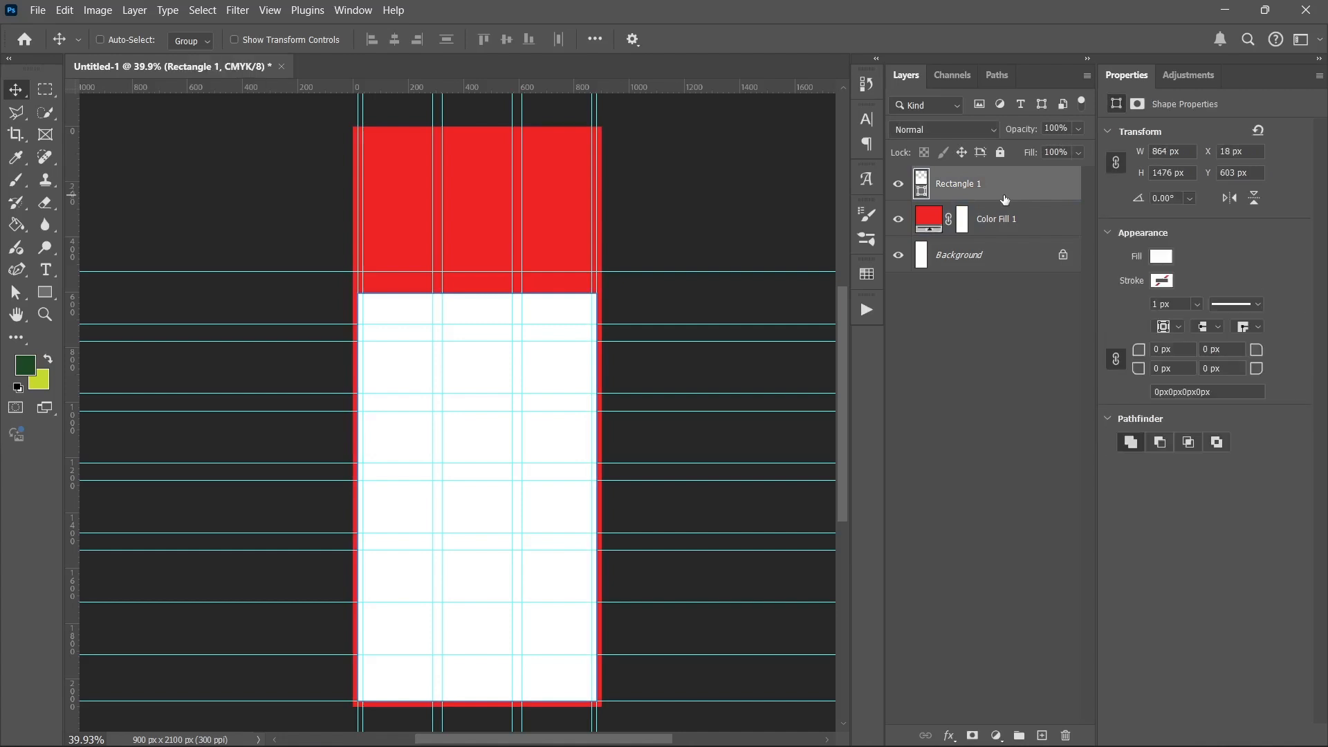
left_click(45, 294)
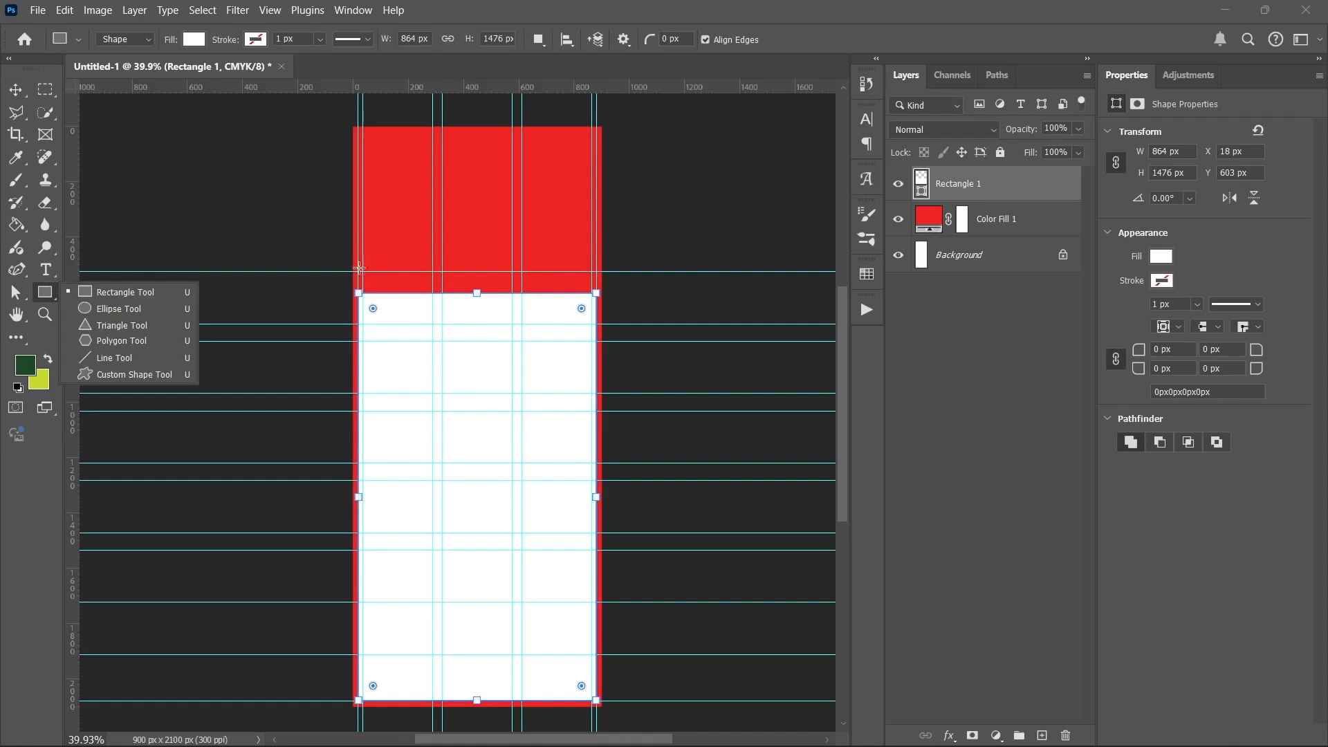
left_click(46, 295)
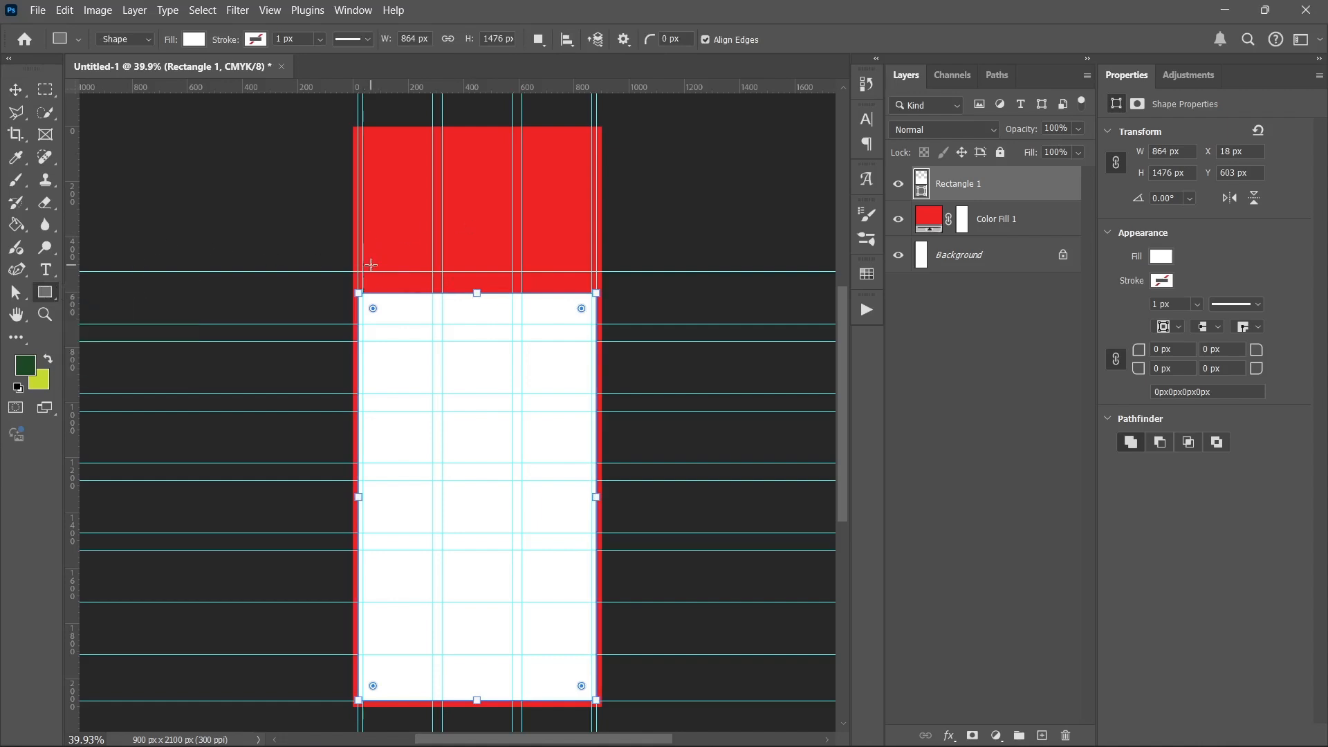
left_click_drag(370, 272, 454, 328)
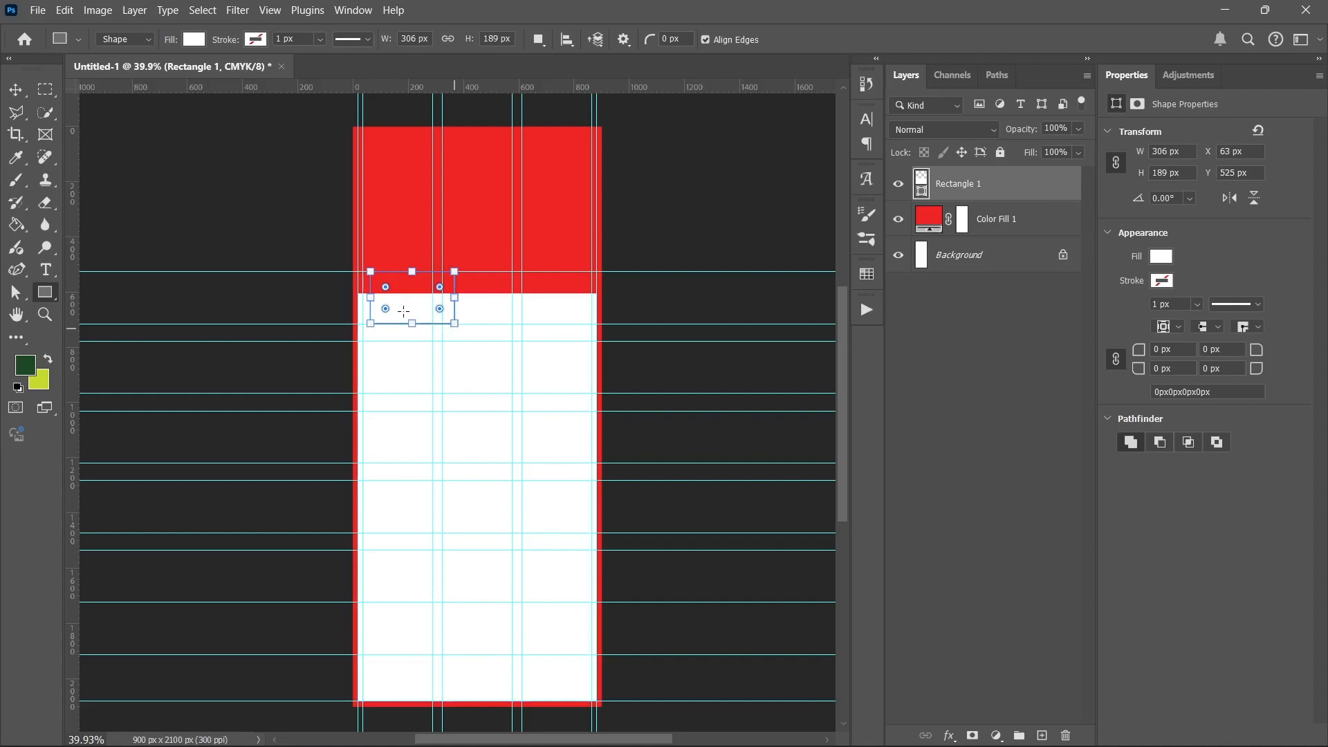
scroll(416, 305, "up", 2)
scroll(416, 305, "down", 2)
scroll(416, 304, "up", 5)
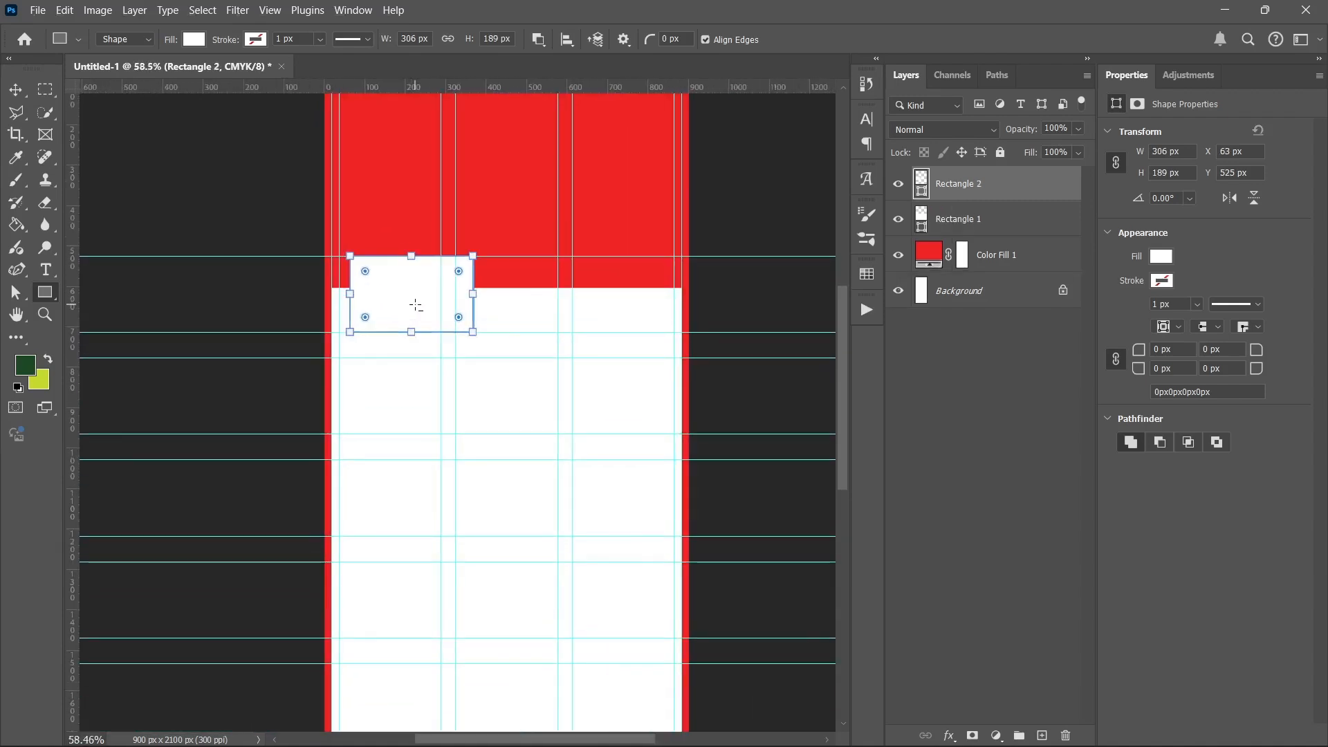
left_click_drag(389, 298, 385, 371)
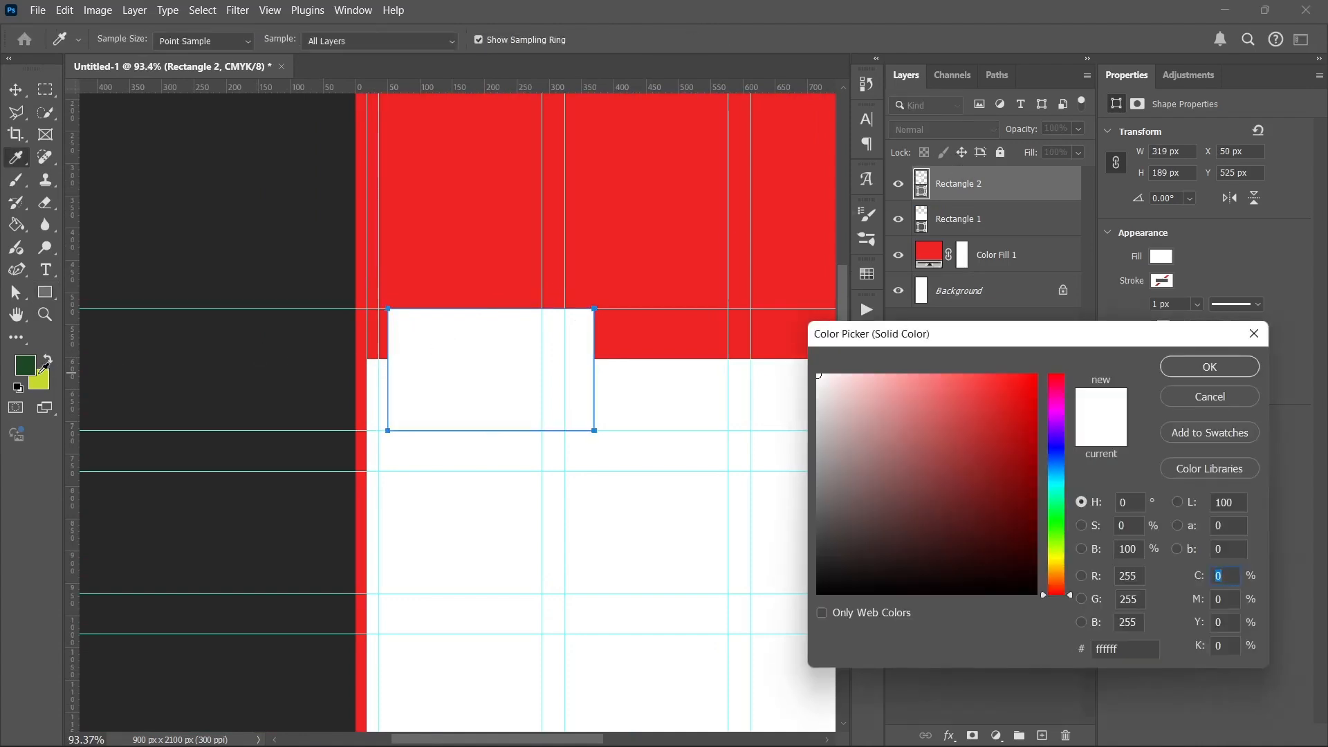
Step: Fill the second rectangle with the dark green foreground color 1e4823
left_click(36, 368)
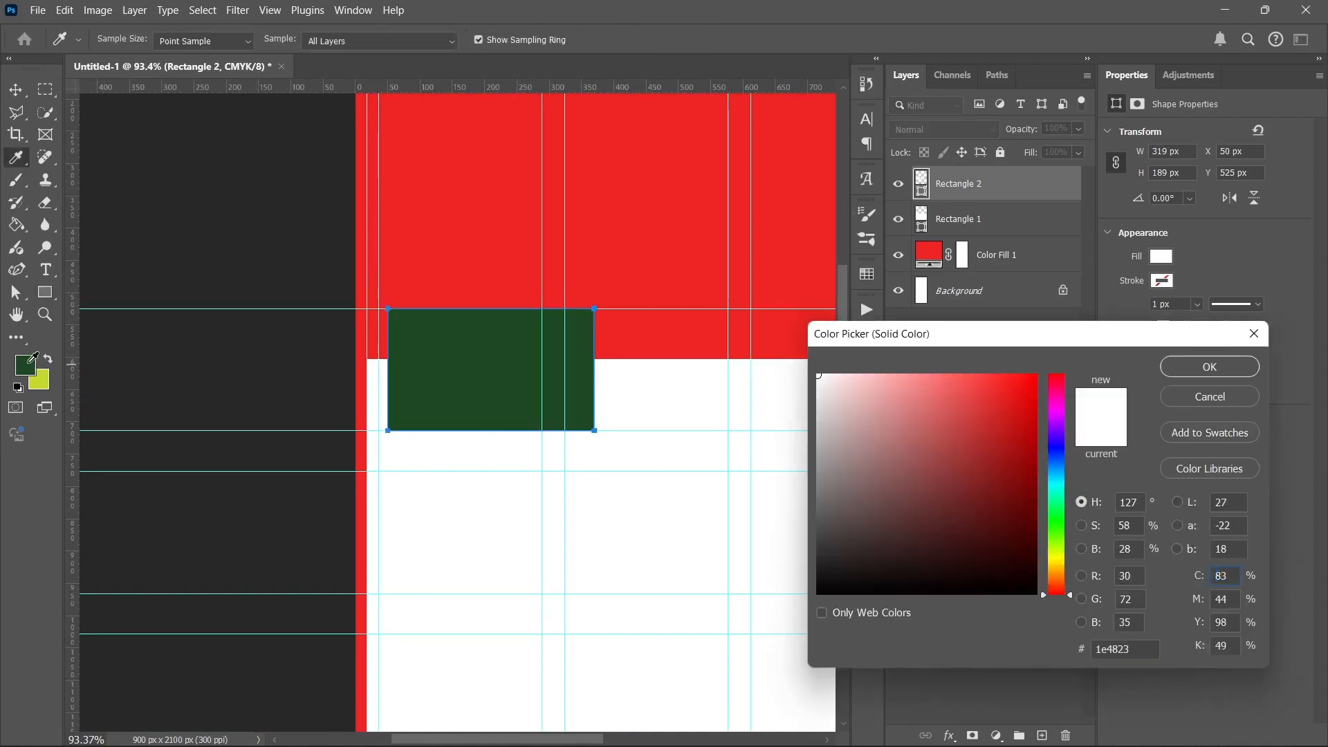
left_click(1187, 362)
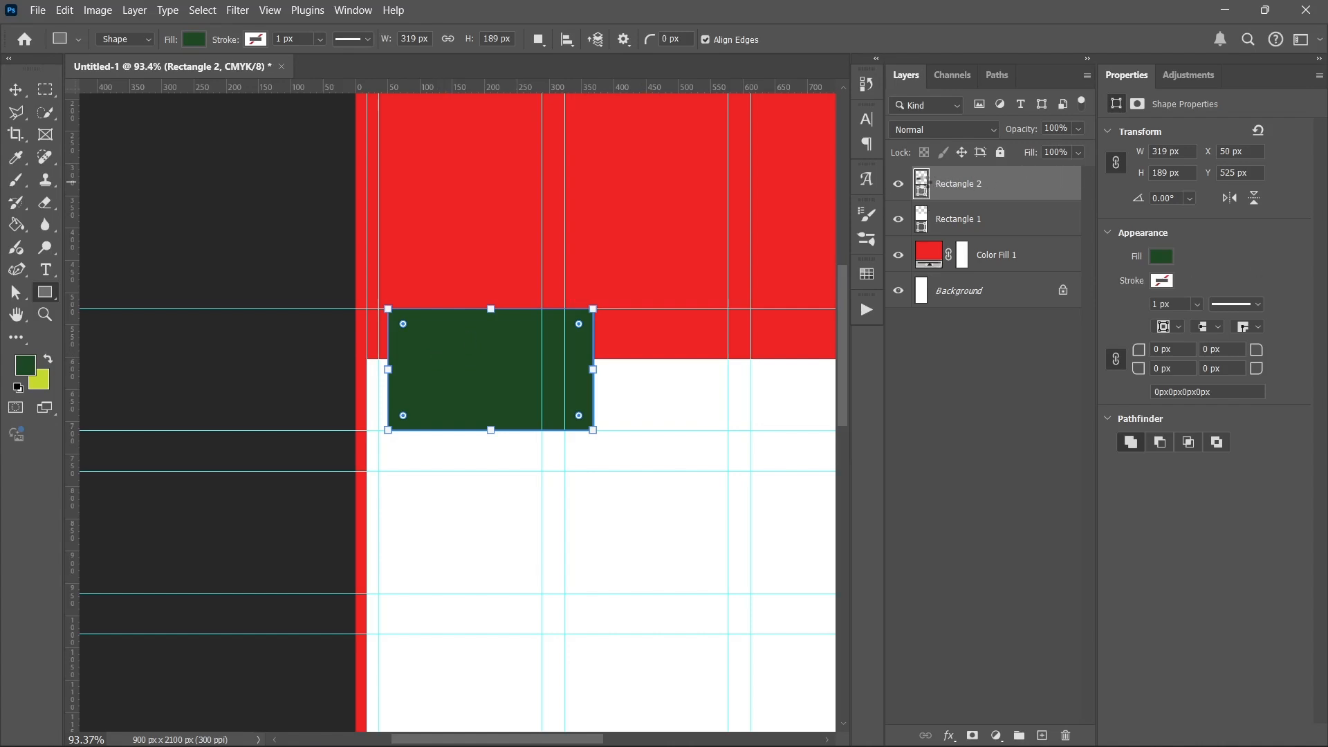
double_click(921, 183)
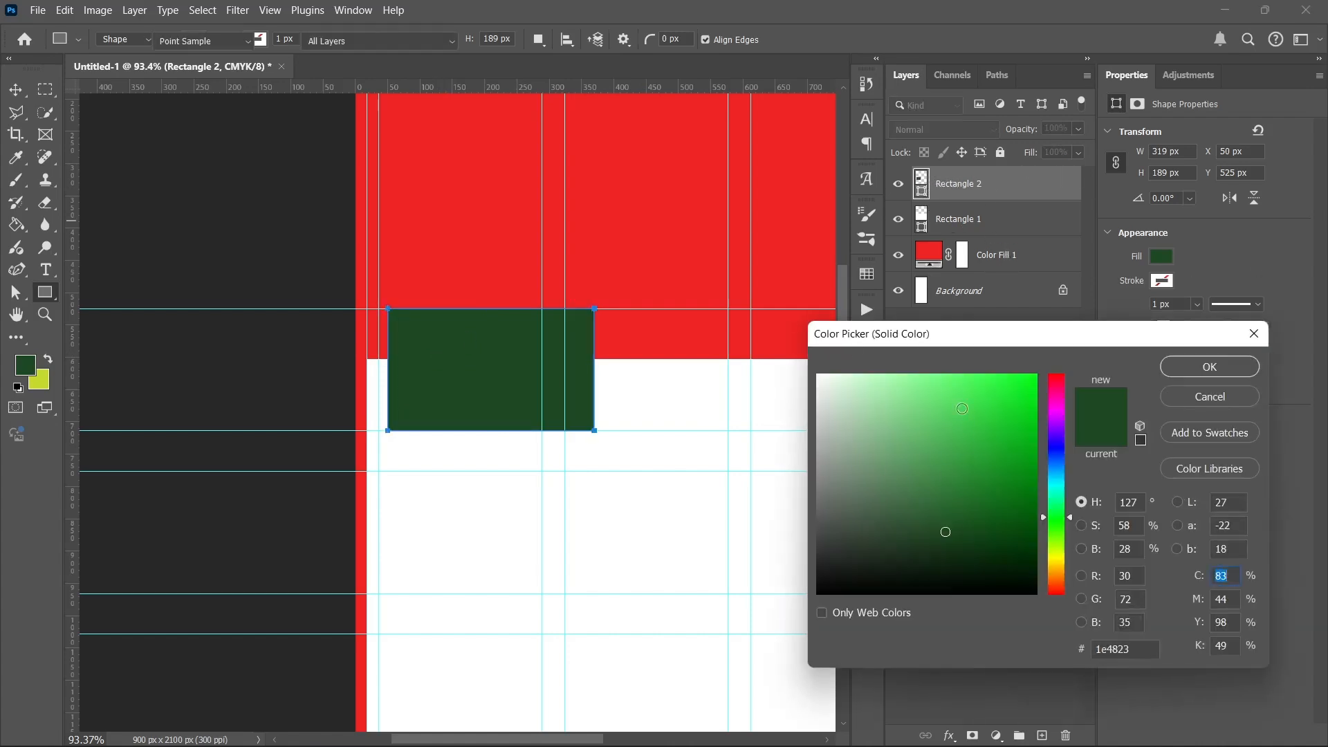
left_click(1208, 366)
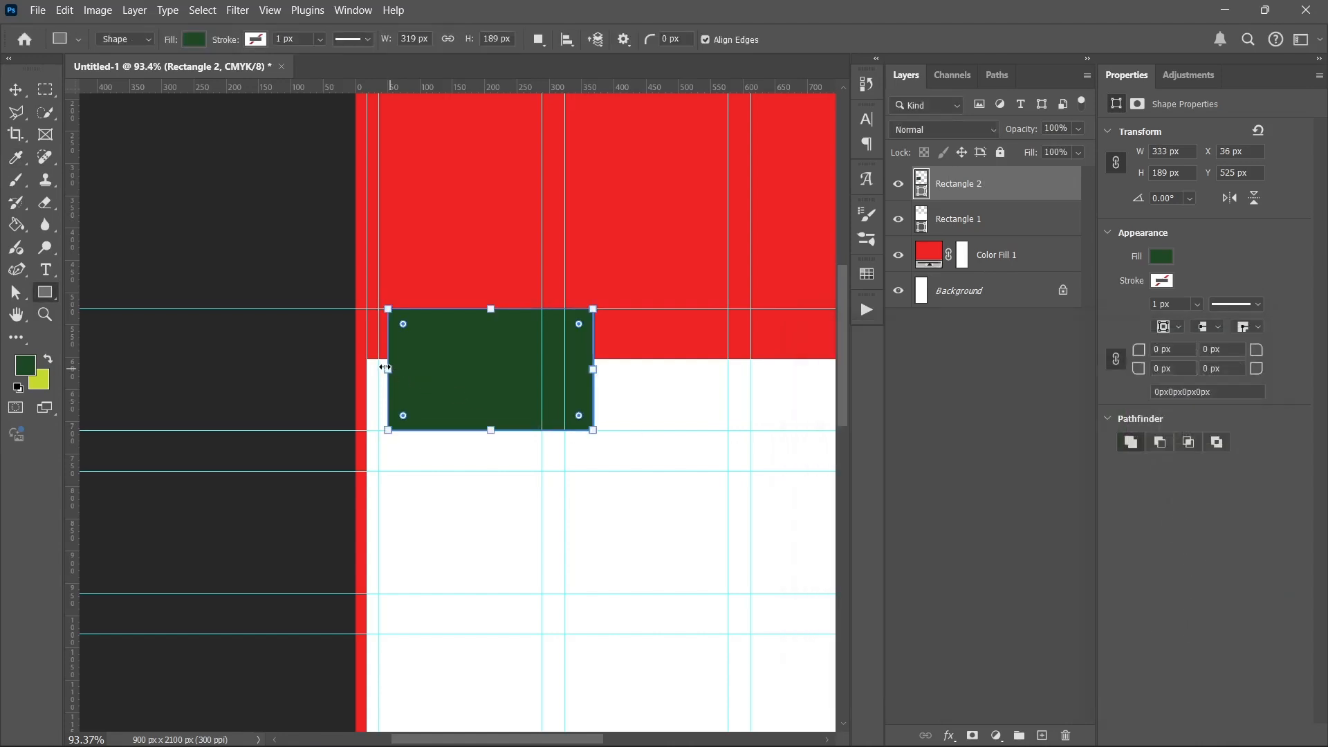
Step: Fit the green rectangle's sides to the guides of the first photo column, making it 252 px wide at X 36 px
left_click_drag(385, 367, 378, 368)
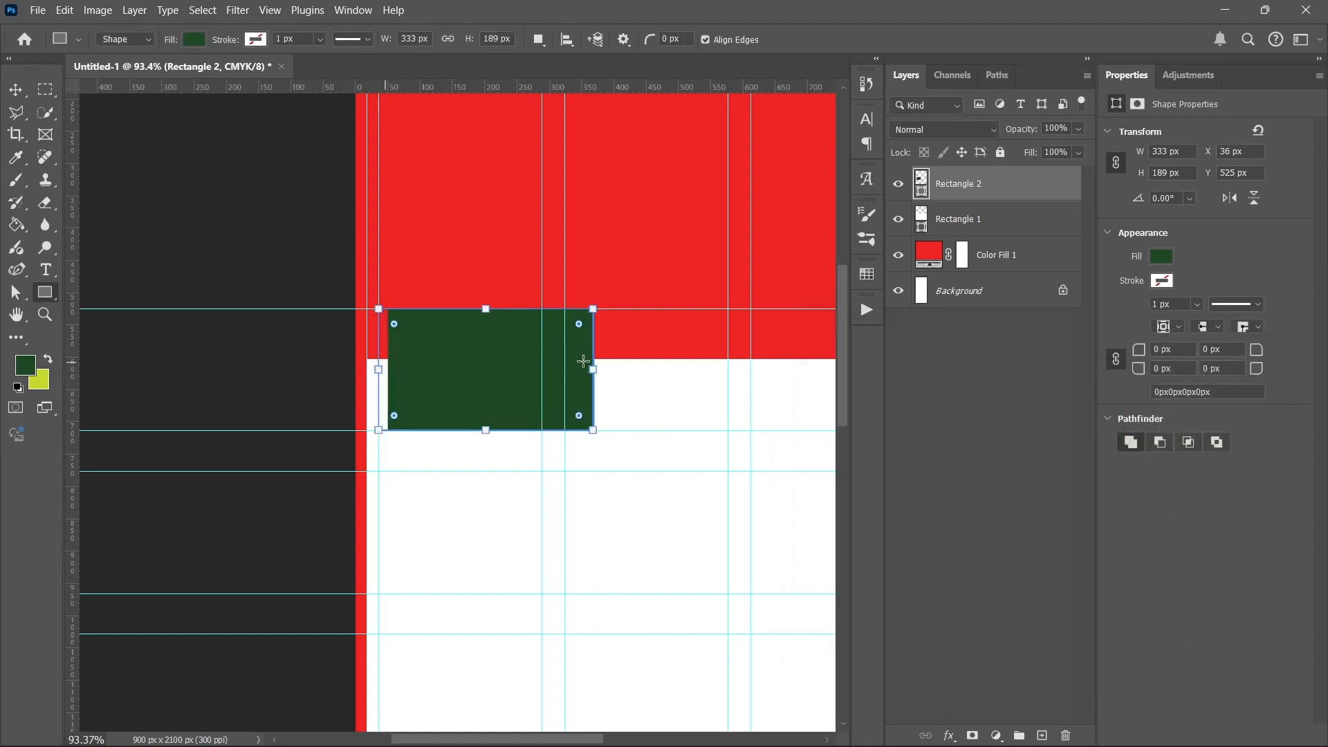
left_click_drag(592, 369, 536, 374)
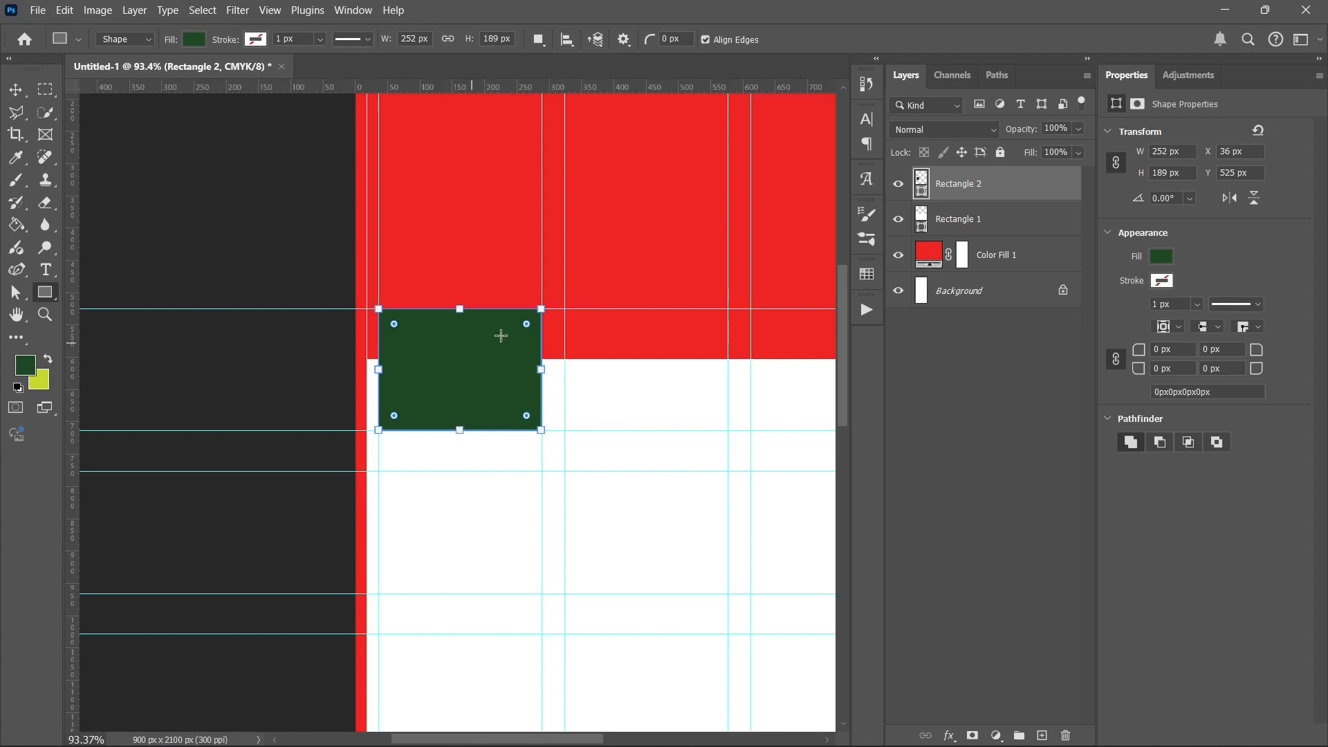
left_click(16, 91)
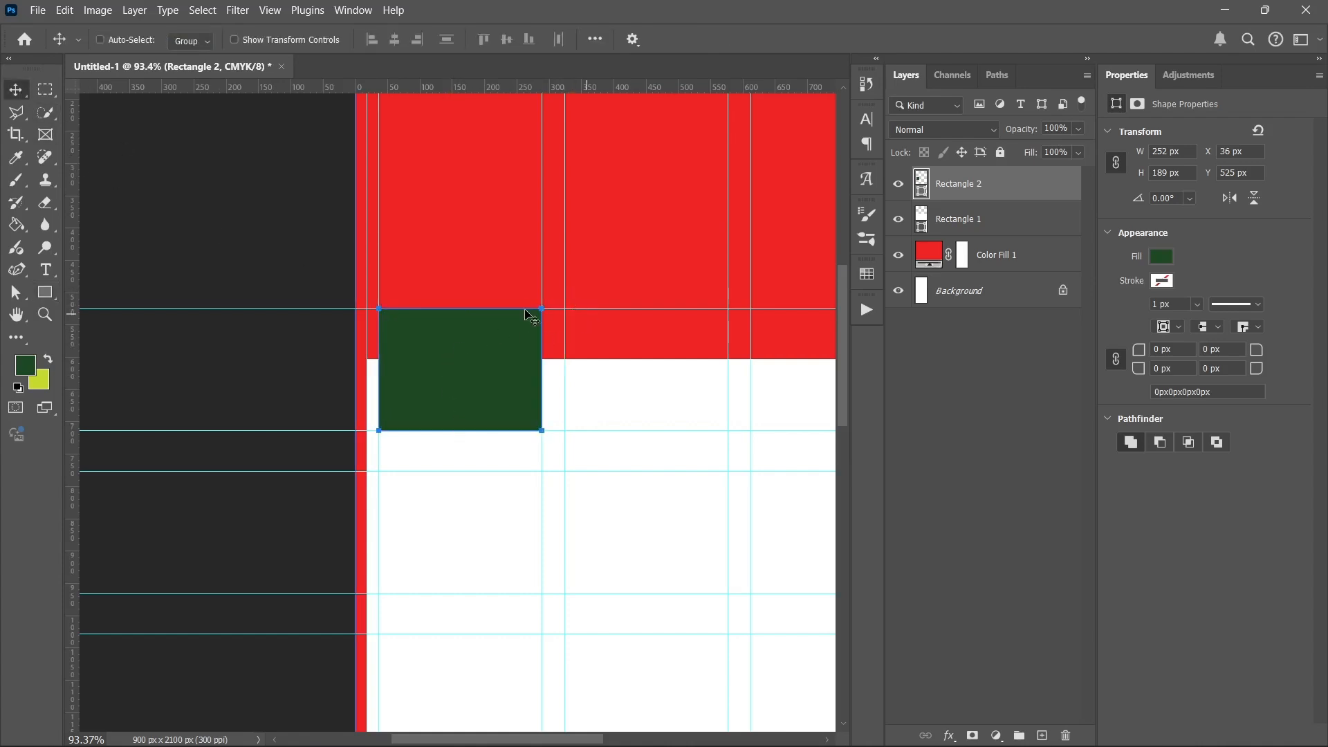
scroll(533, 304, "down", 2)
left_click_drag(605, 352, 516, 350)
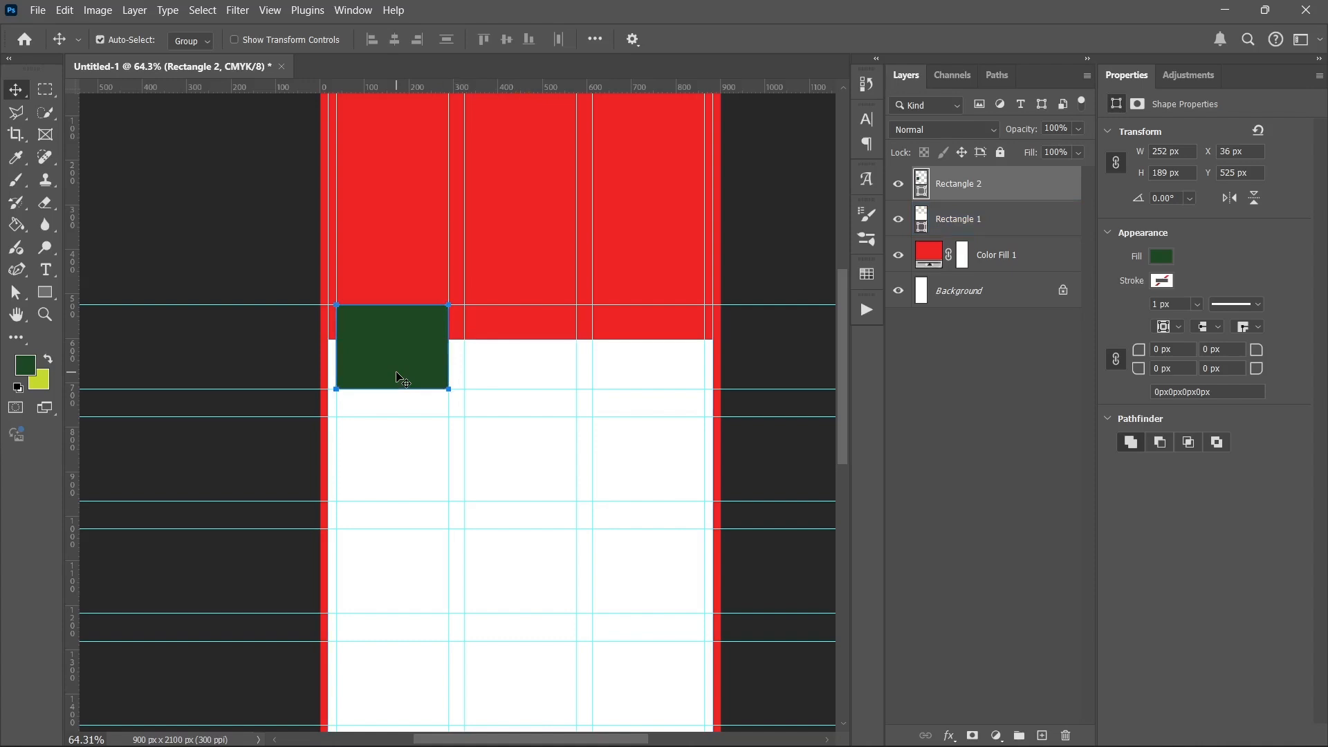
Step: Duplicate the green rectangle and center the copy horizontally on the canvas, at X 324 px
key("ctrl+j")
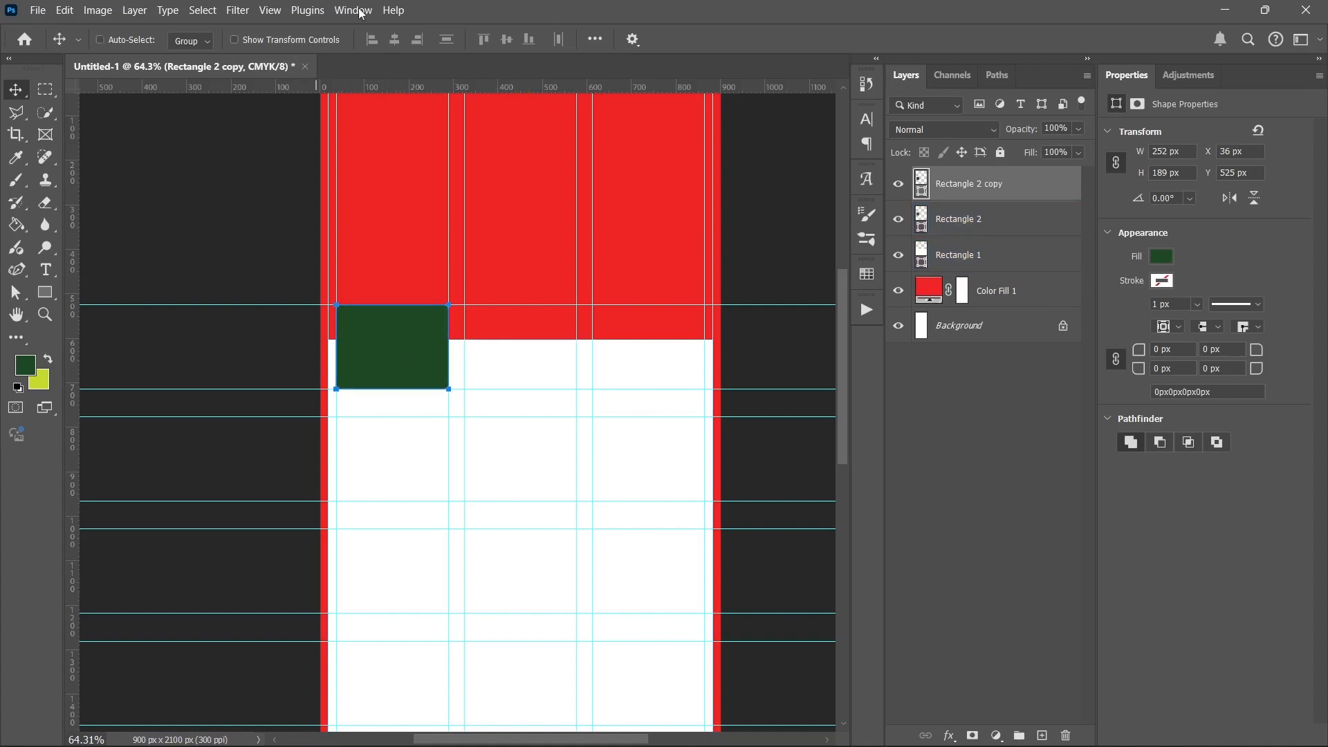
left_click(593, 44)
left_click(640, 197)
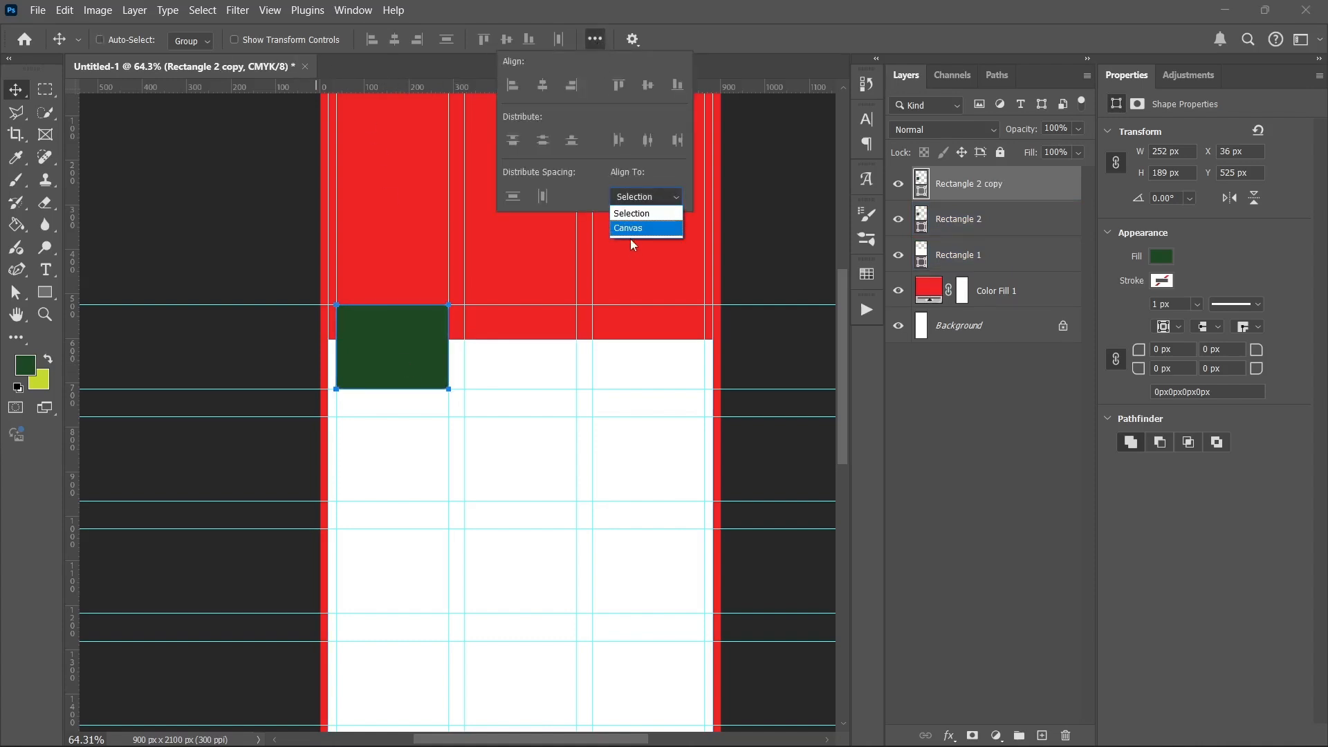
left_click(628, 232)
left_click(394, 40)
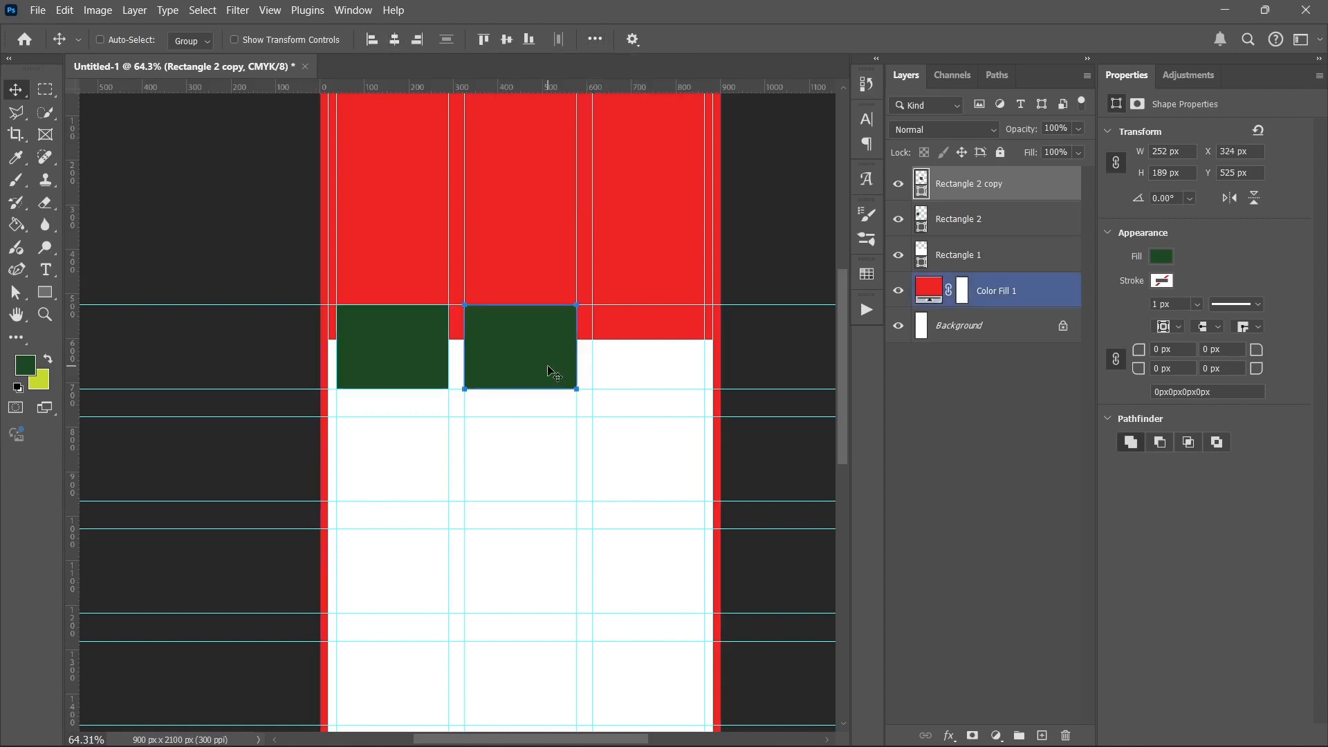
Step: Duplicate the middle green rectangle and move the copy into the third guide column, at X 612 px
key("ctrl")
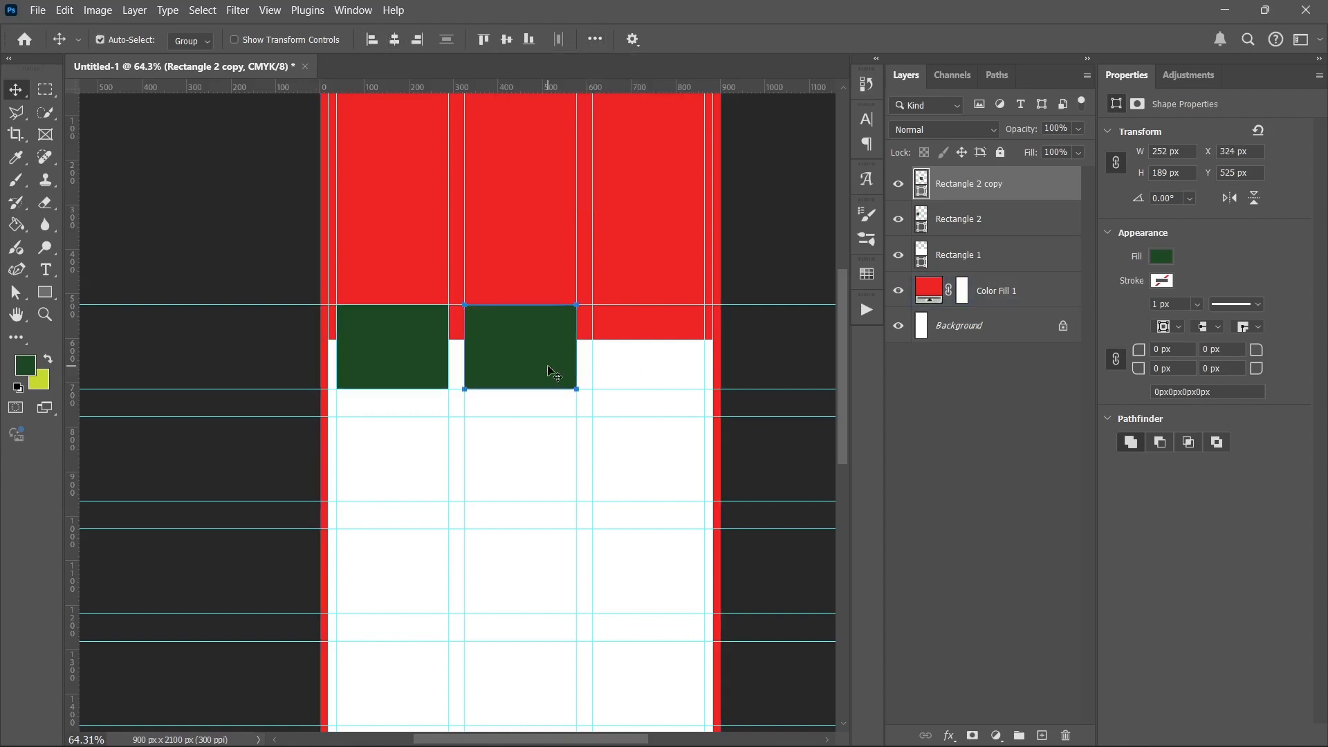
key("ctrl+j")
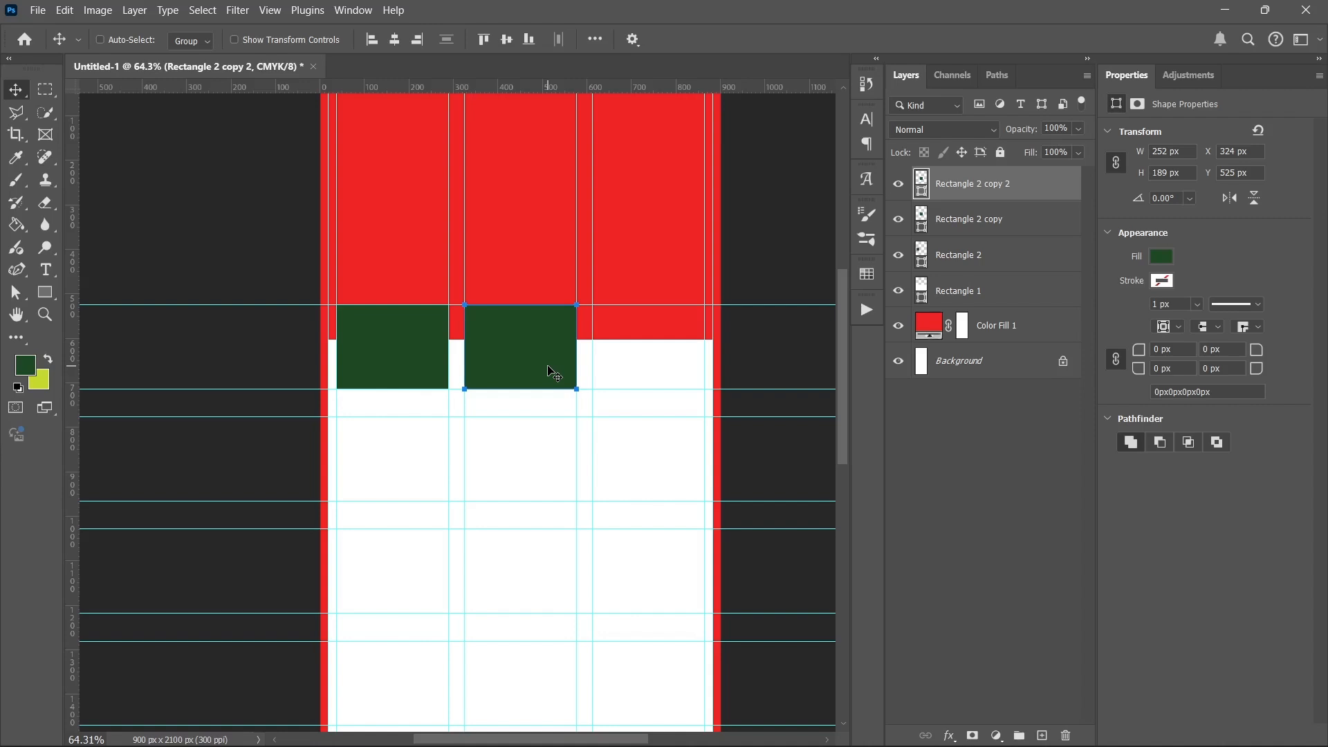
left_click_drag(547, 366, 675, 365)
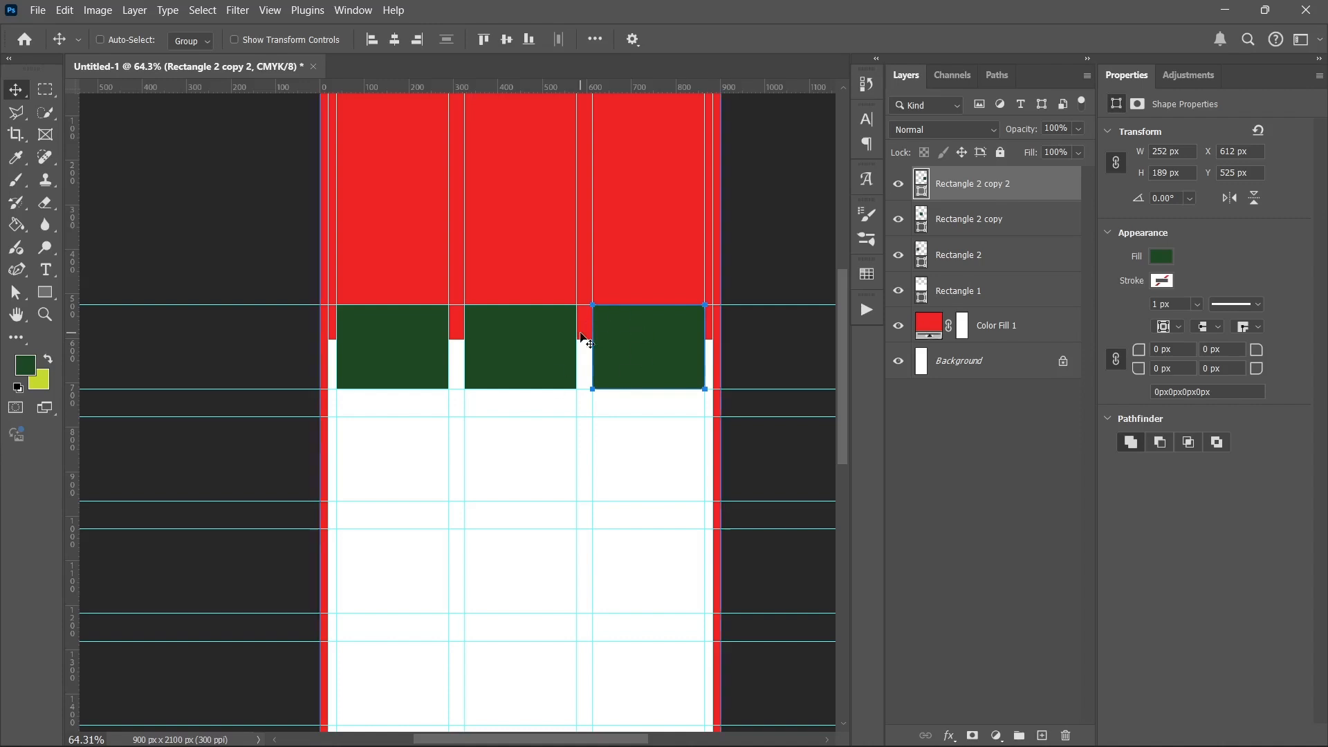
Step: Round all corners of the third column's green rectangle to a 25 px radius
scroll(584, 340, "up", 1)
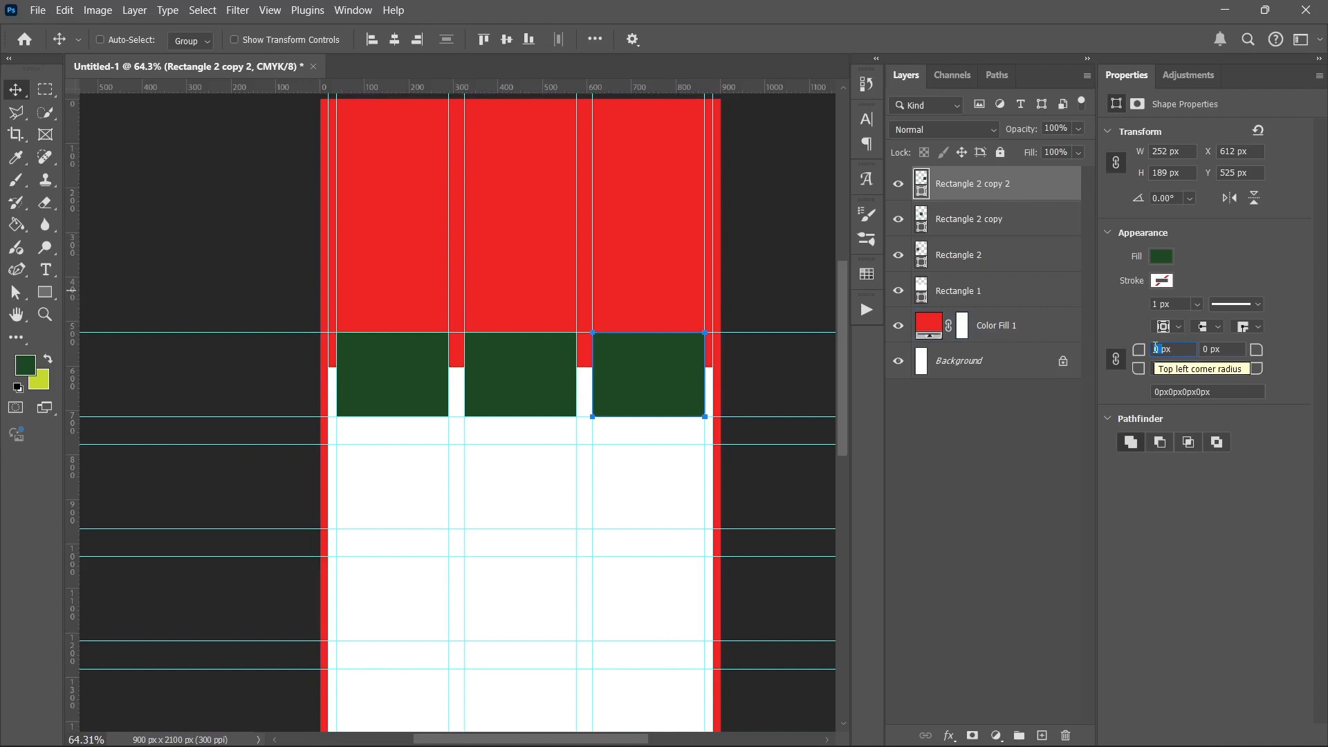
key("BackSpace")
type("50")
key("Return")
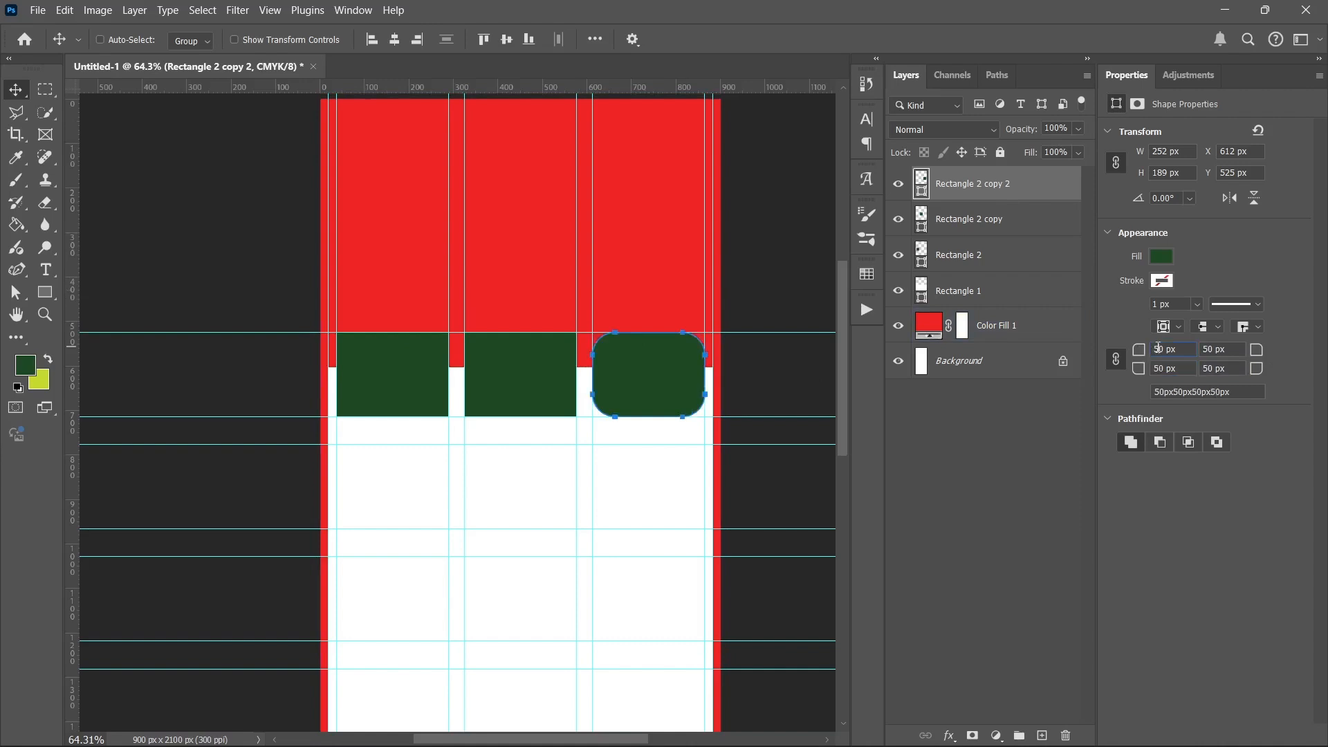
type("25")
key("Return")
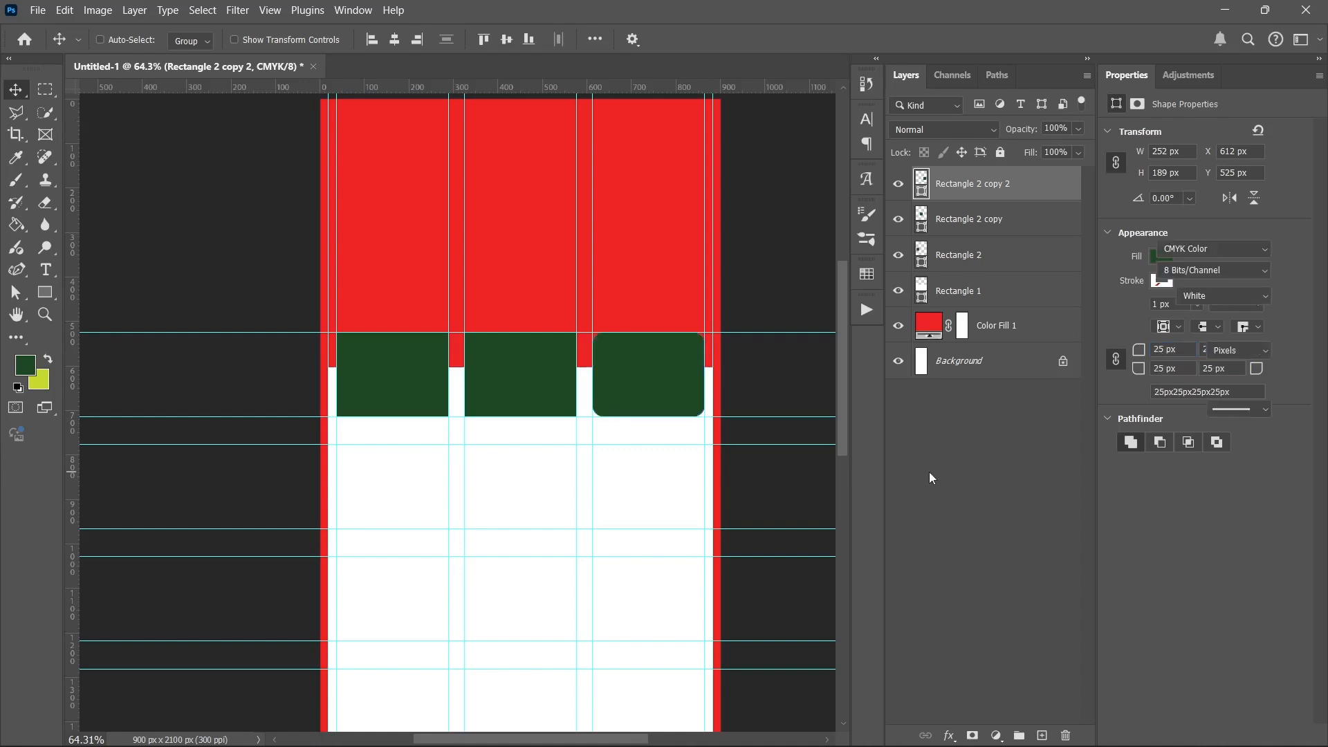
left_click(928, 473)
Step: Round all corners of the middle green rectangle to a 25 px radius
left_click(994, 218)
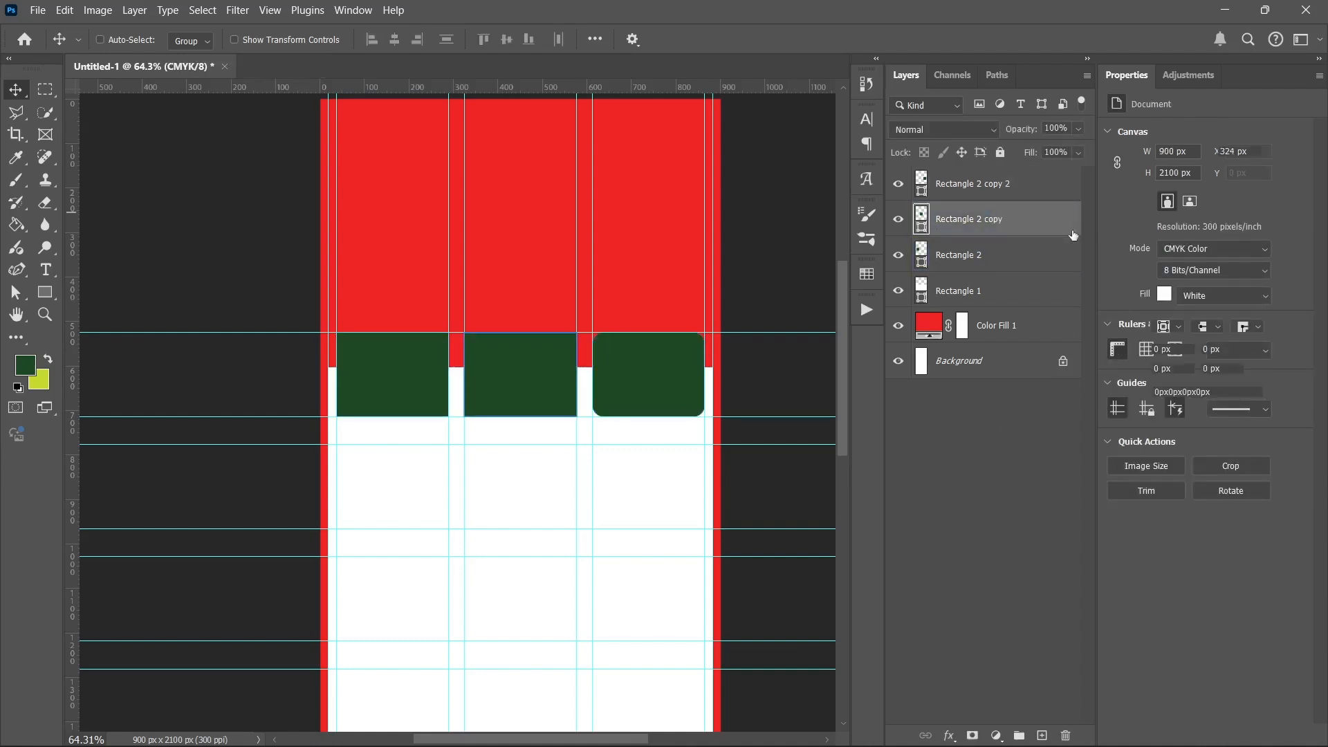
left_click(1153, 349)
type("25")
key("Return")
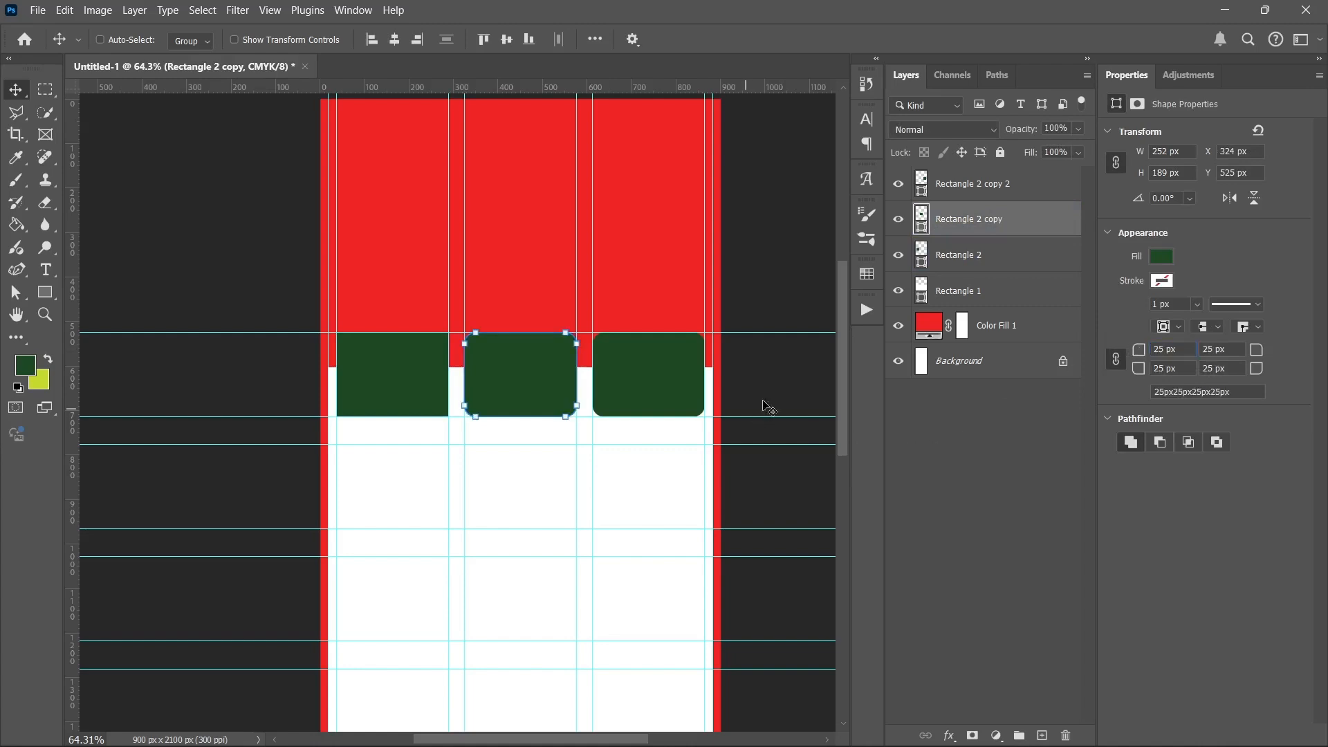
Step: Round all corners of the first column's green rectangle to a 25 px radius
left_click(1030, 290)
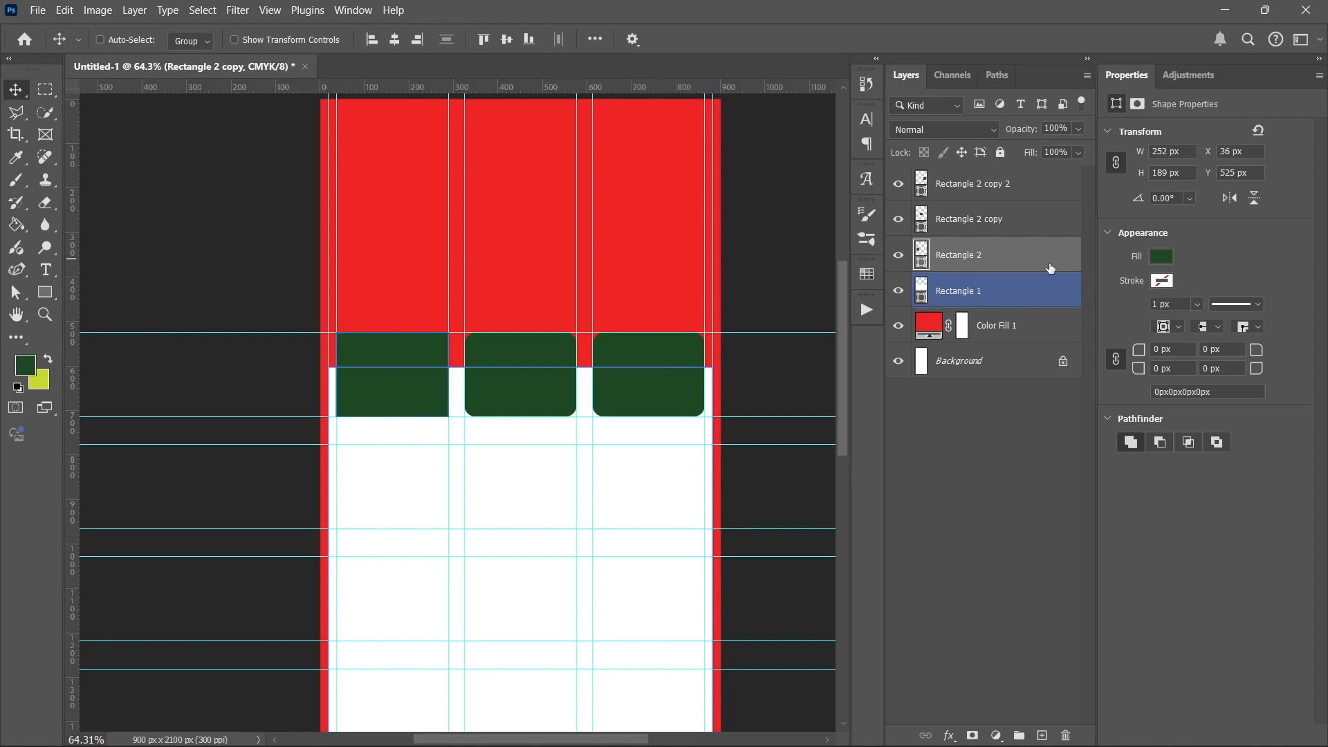
left_click(1048, 264)
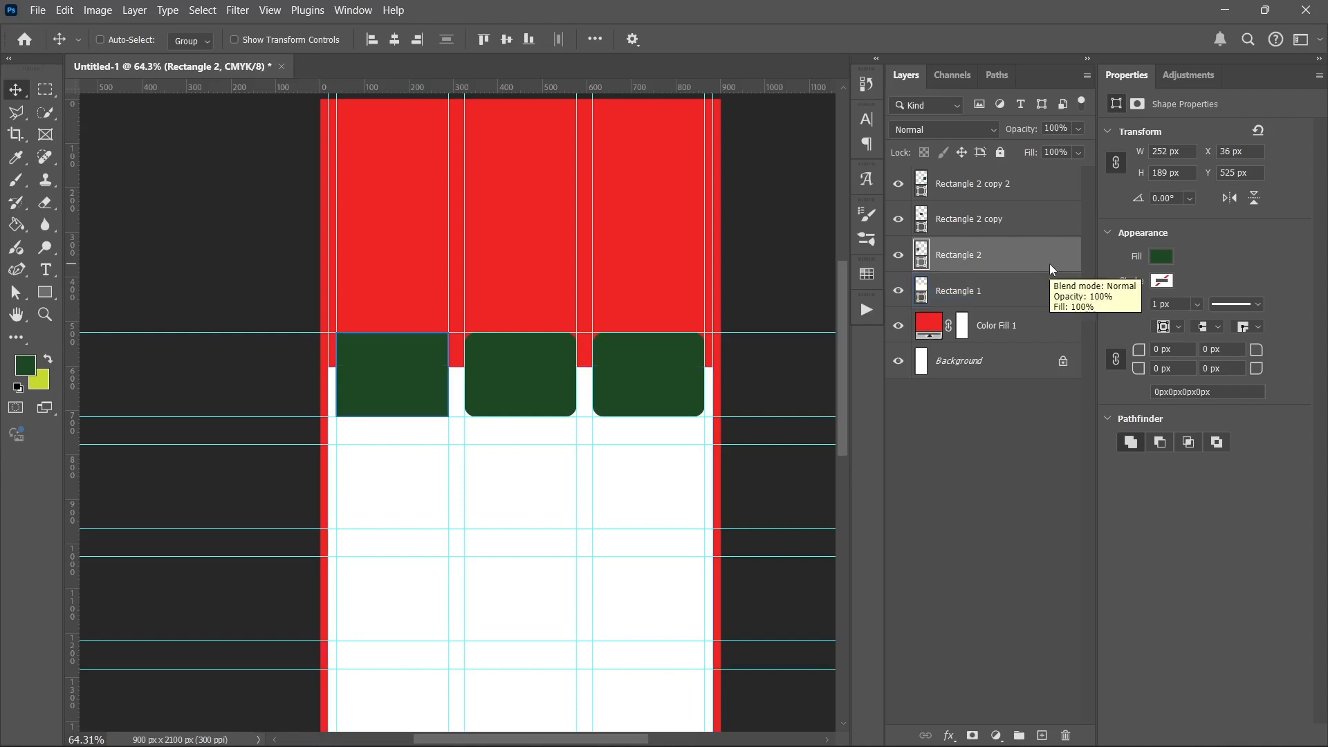
left_click(1156, 349)
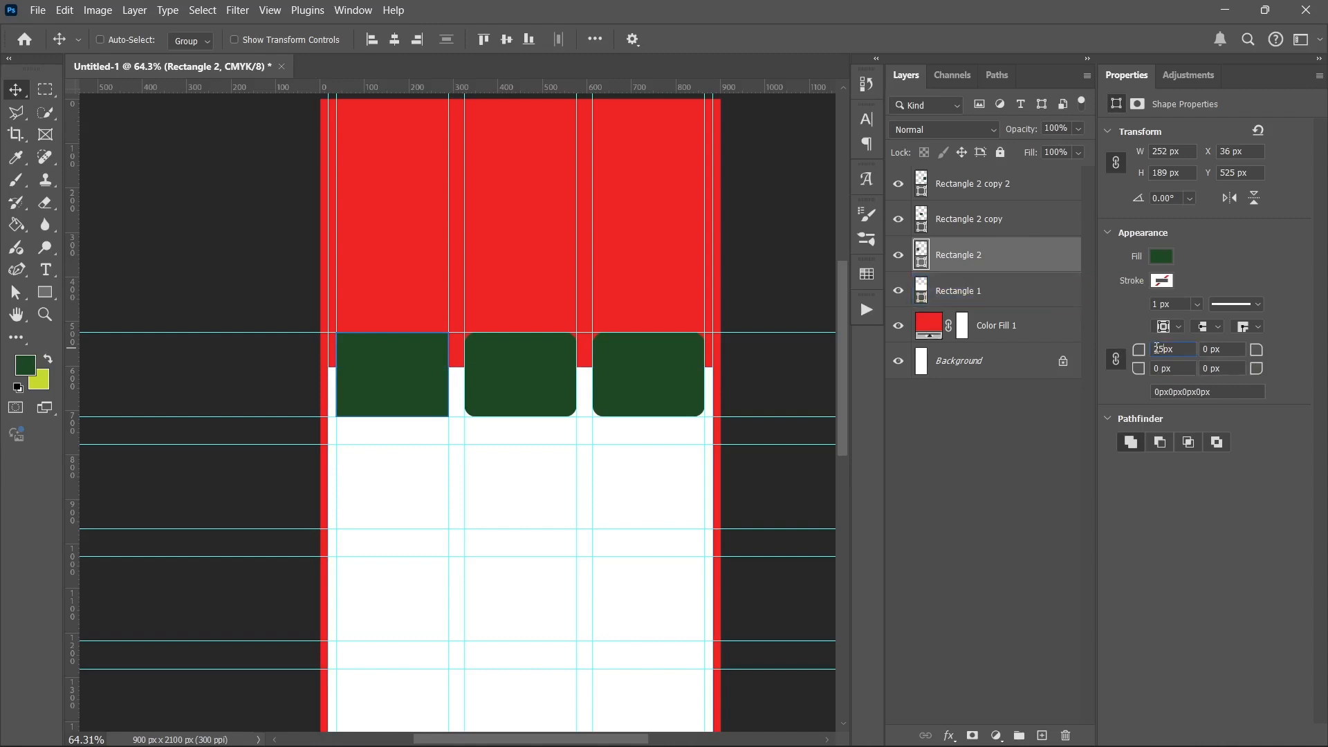
type("25")
key("Return")
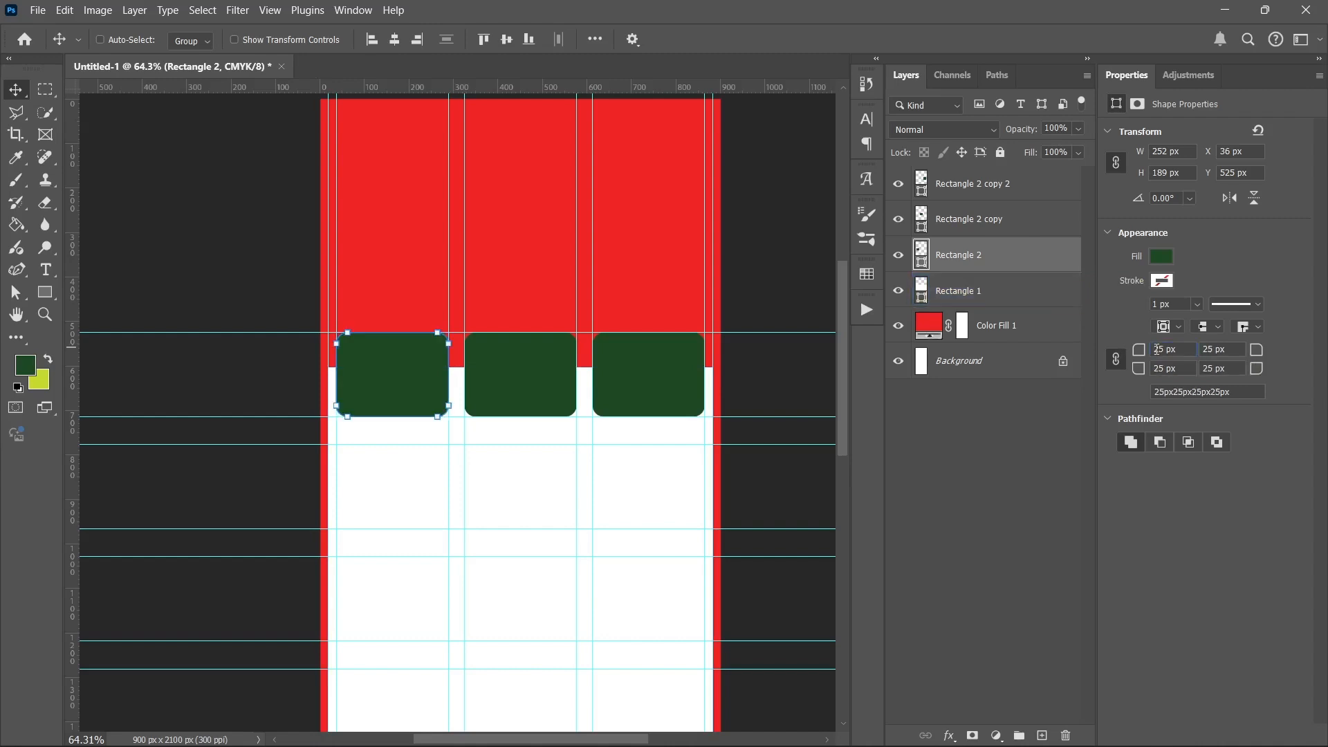
left_click(1009, 468)
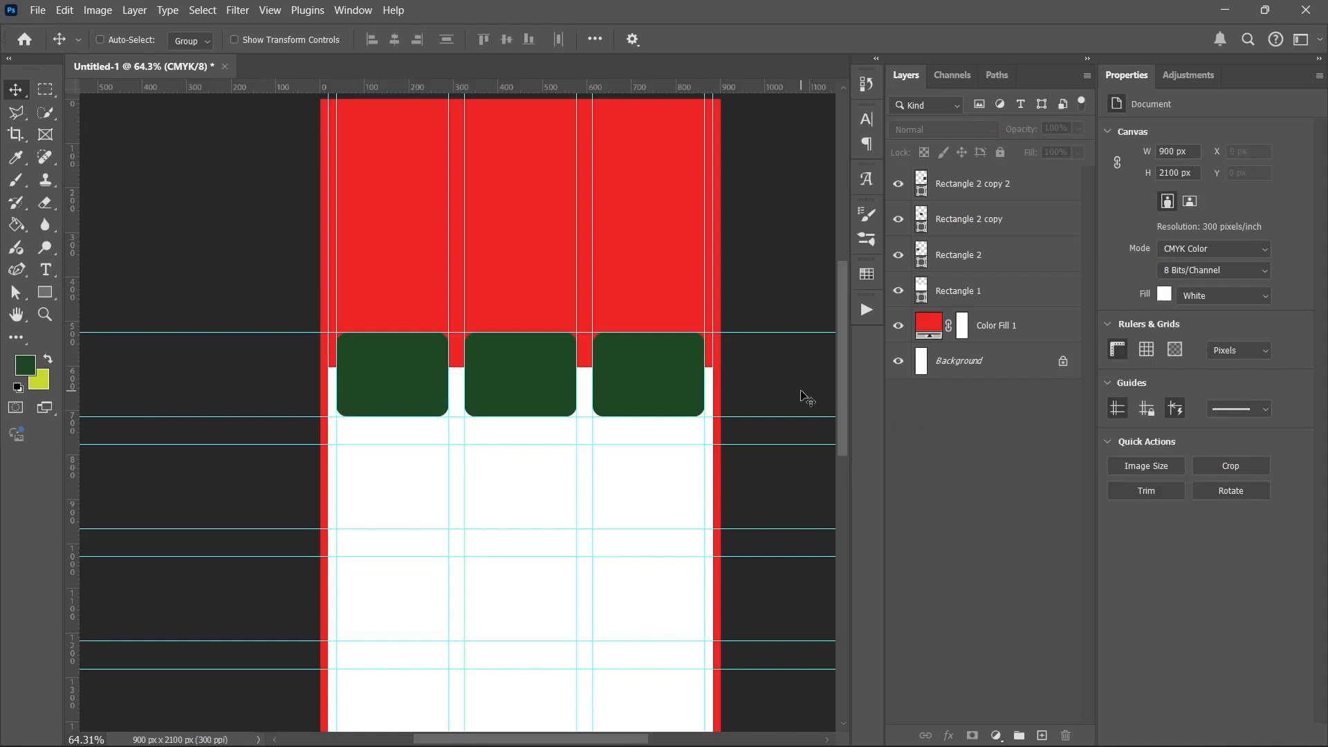
Step: Examine the row of three rounded green rectangles against the guides and the whole banner
left_click(512, 331, "ctrl")
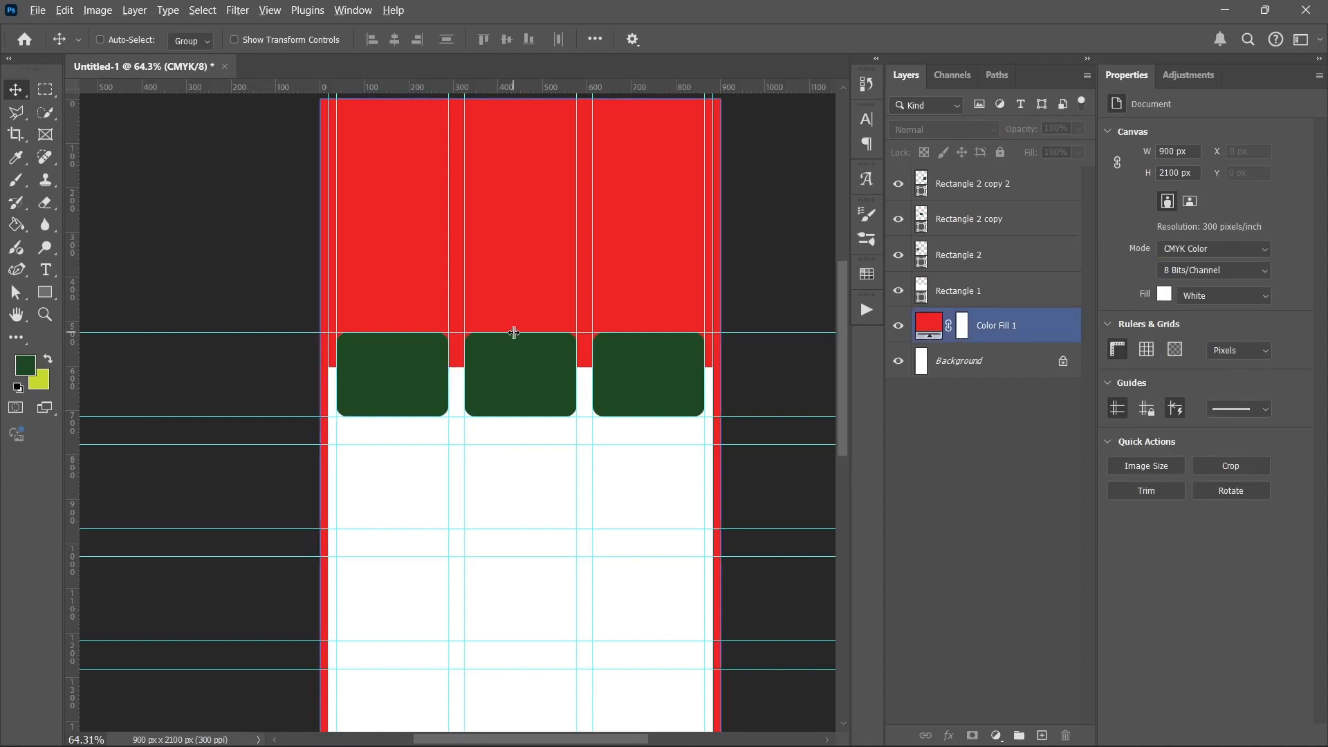
scroll(512, 334, "down", 2)
left_click(496, 431, "ctrl")
left_click_drag(473, 377, 468, 351)
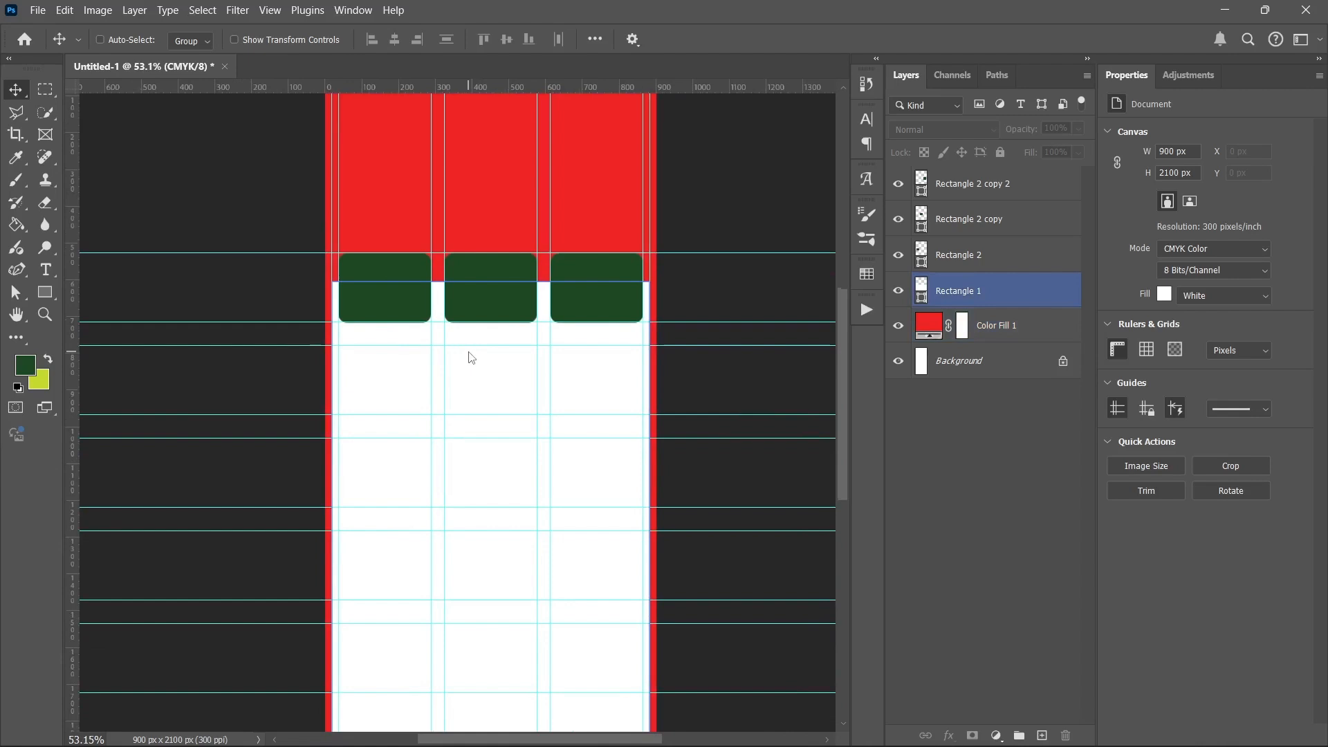
scroll(471, 357, "down", 2)
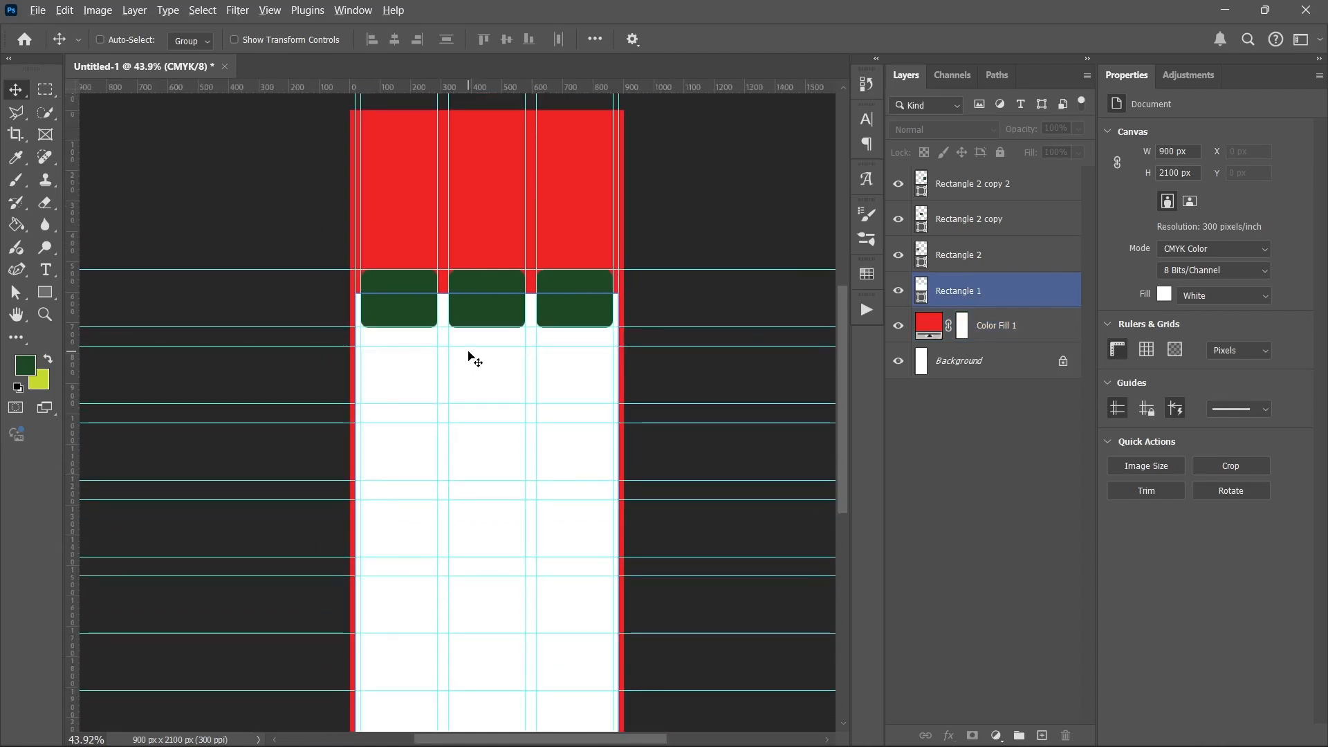
scroll(468, 355, "down", 1)
left_click_drag(459, 344, 471, 354)
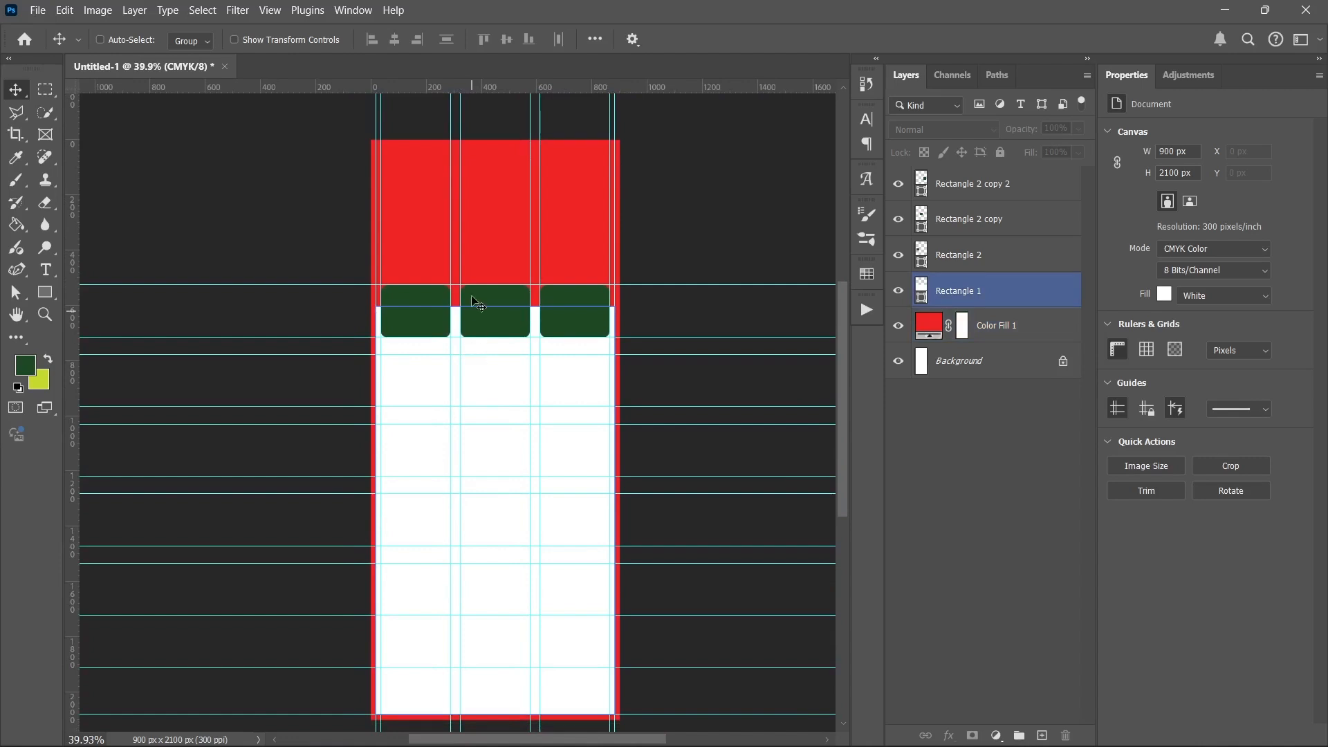
left_click(450, 329, "ctrl")
scroll(450, 323, "up", 5)
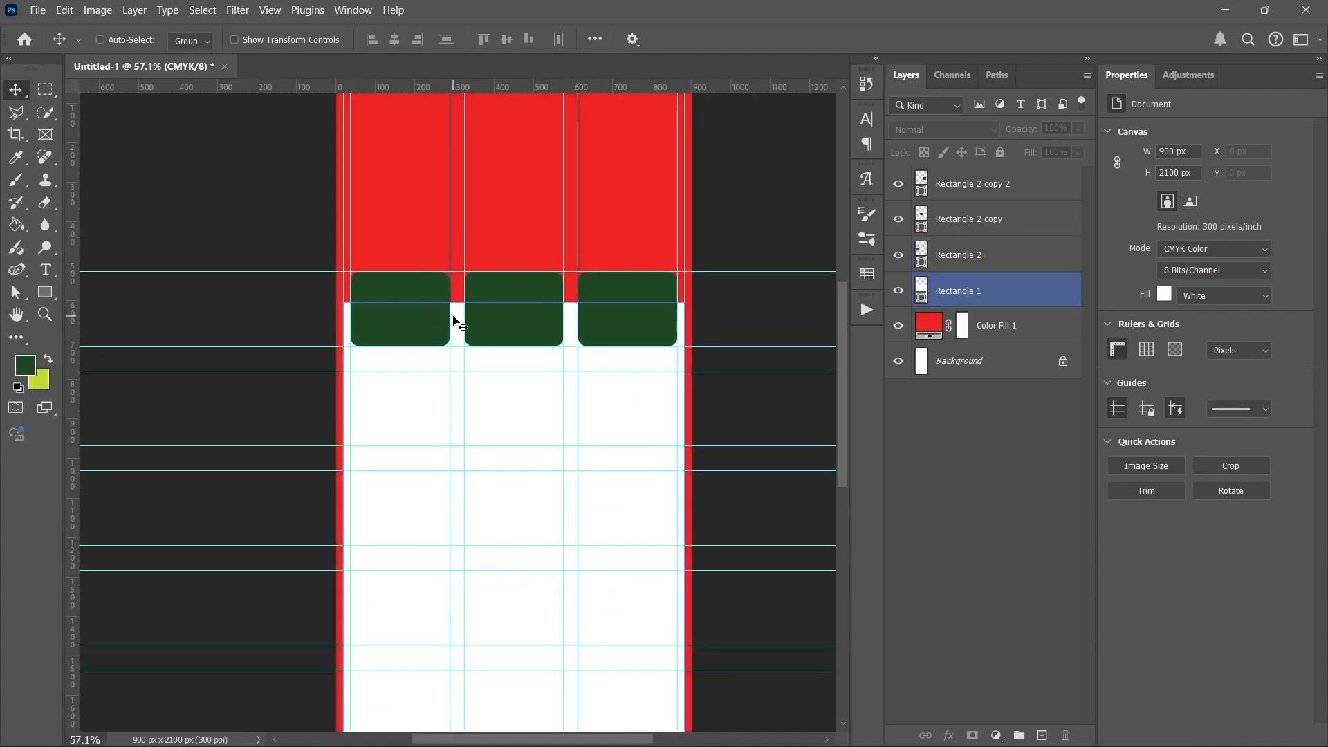
left_click(526, 285, "ctrl")
left_click_drag(525, 286, 492, 321)
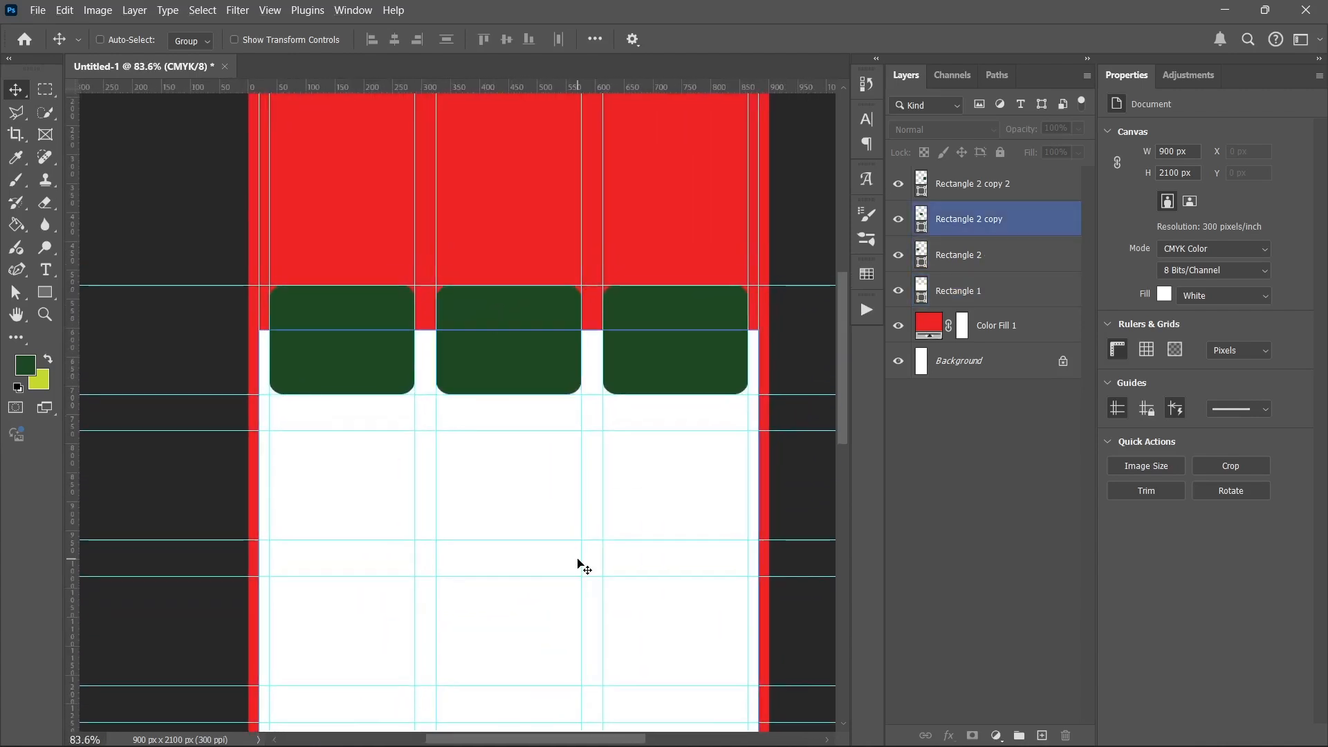
Step: Place photo 1 from the Rollup Banner Assets folder, scale it to 10.76%, and position it over the first green rectangle at X 36 px, Y 418 px
mouse_move(589, 745)
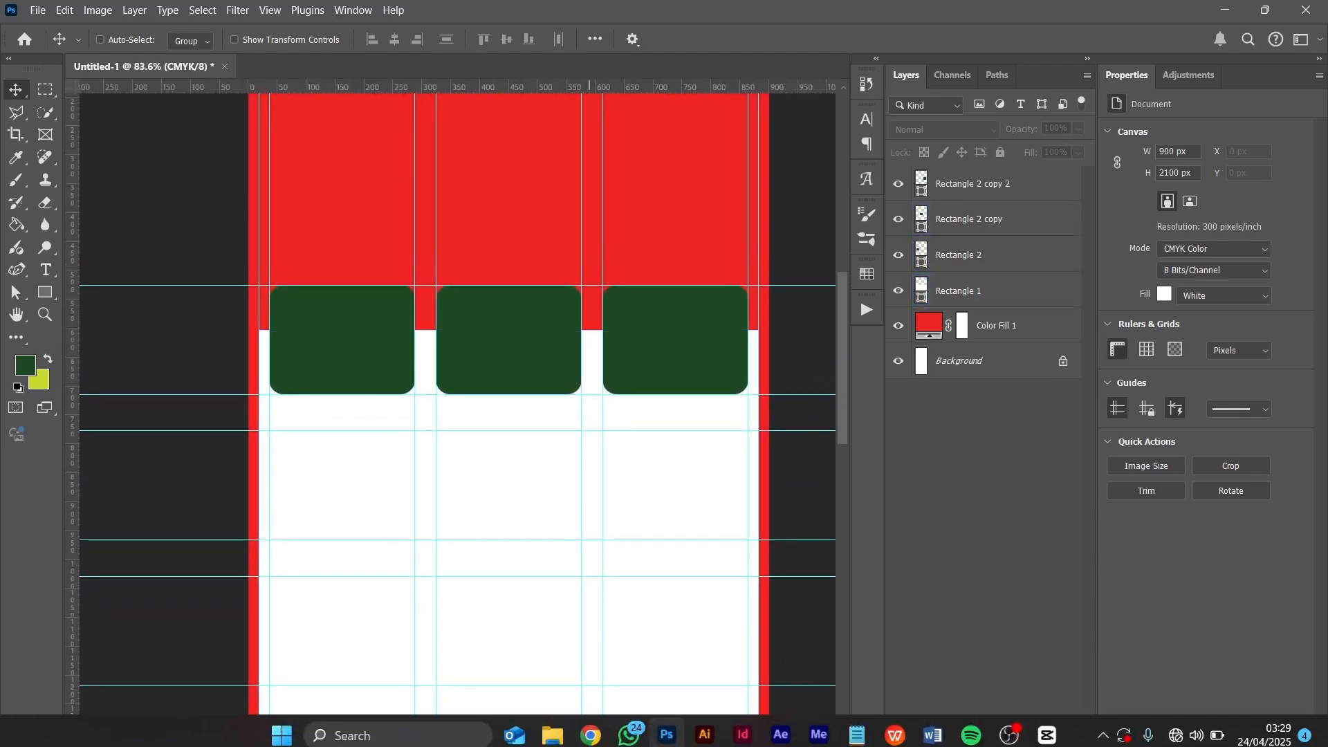
left_click(551, 735)
left_click(397, 261)
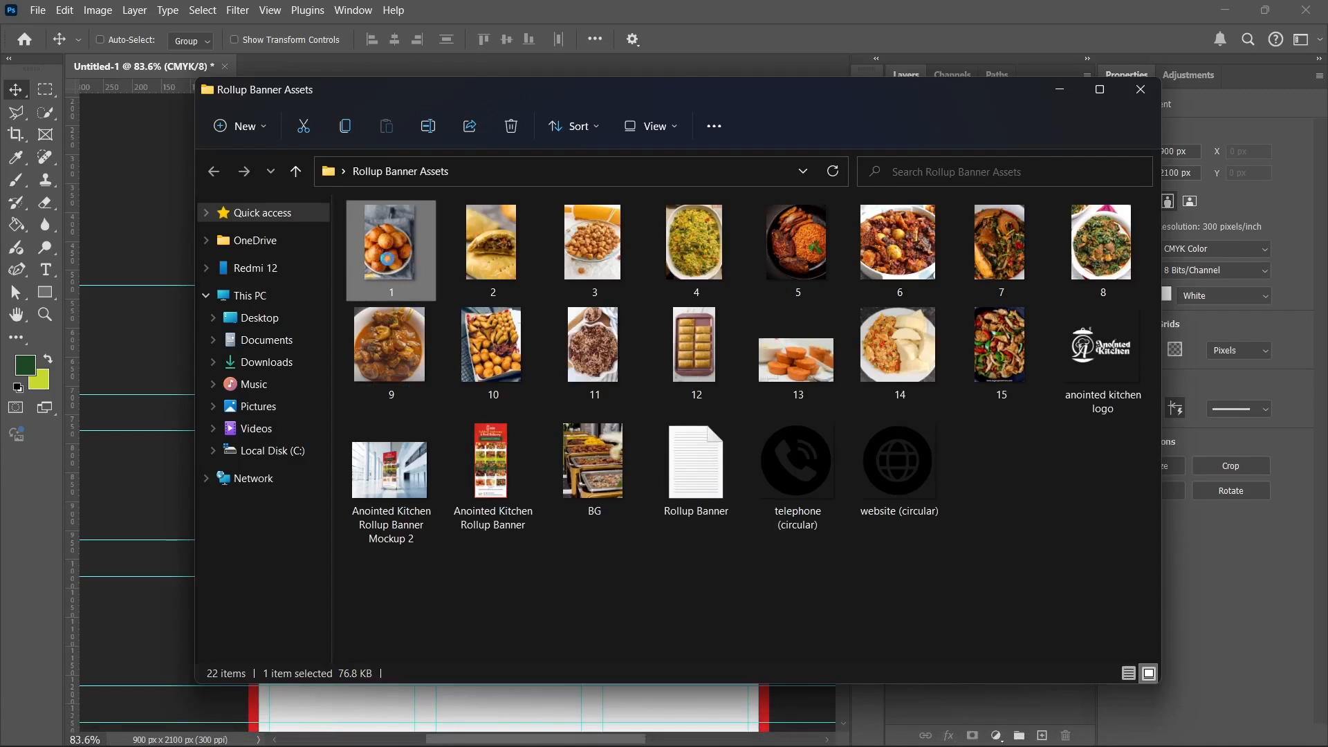
left_click_drag(398, 257, 164, 335)
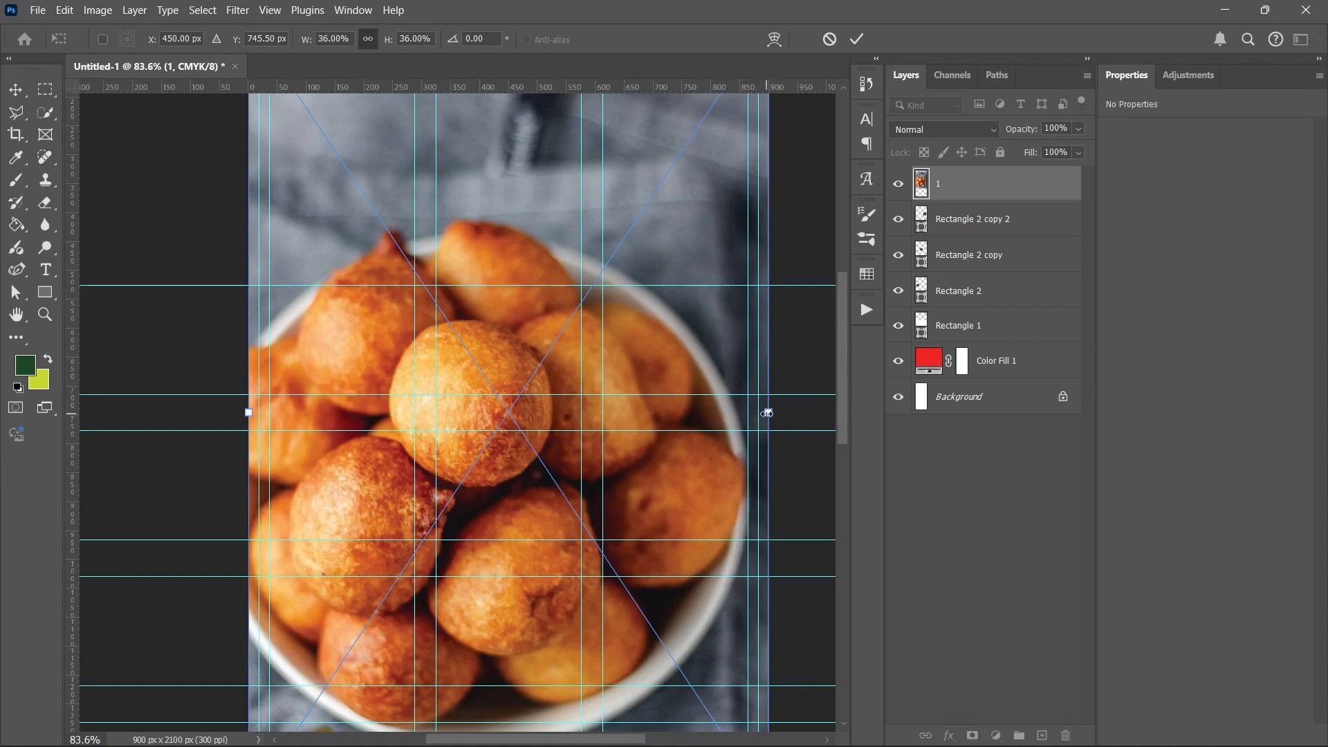
left_click_drag(767, 412, 404, 413)
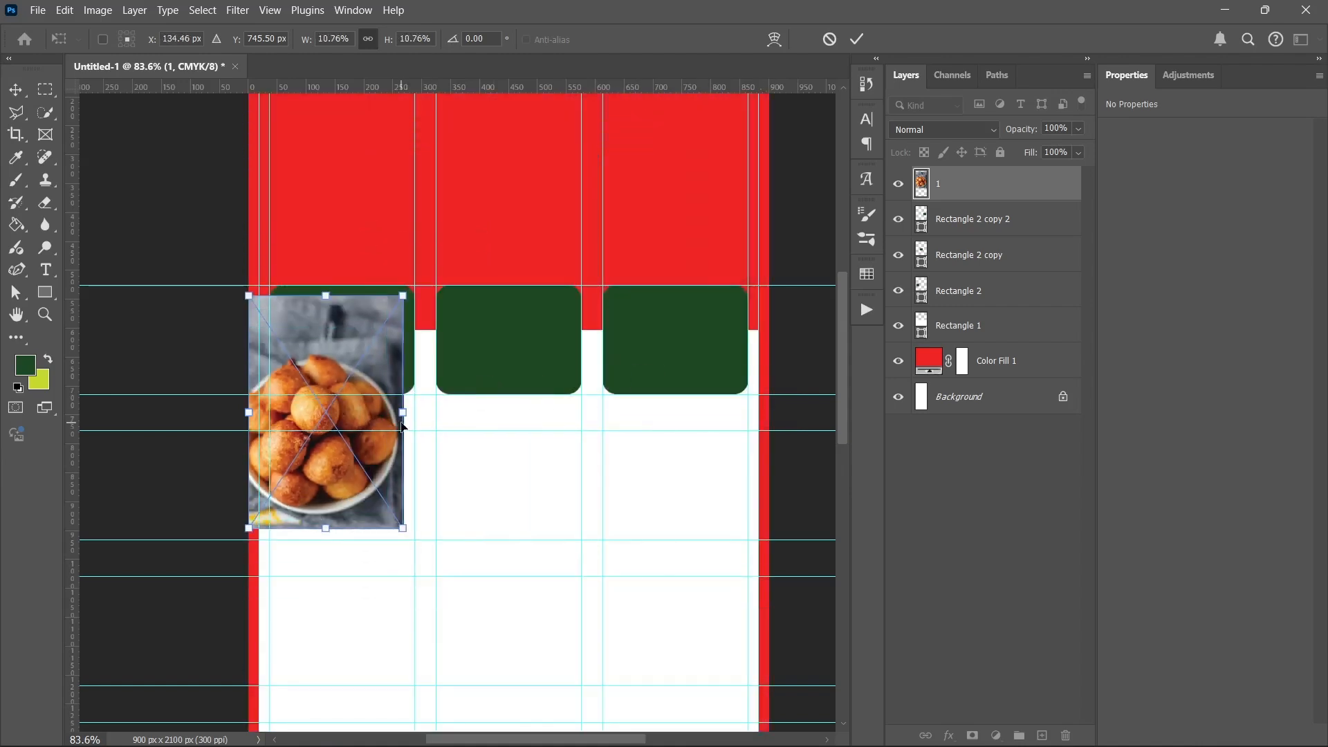
left_click_drag(336, 449, 353, 396)
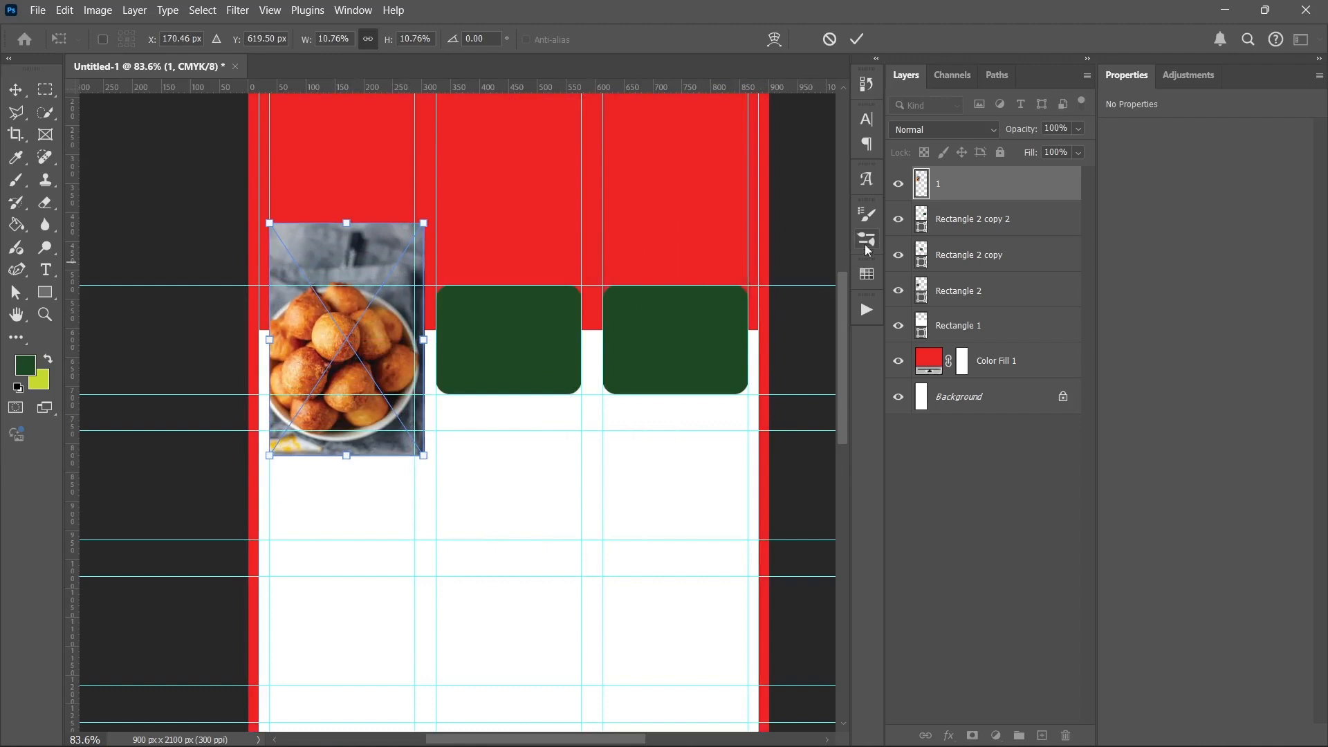
Step: Place the Rectangle 2 layer directly beneath photo layer 1 and clip the photo to that rounded rectangle
left_click(966, 320)
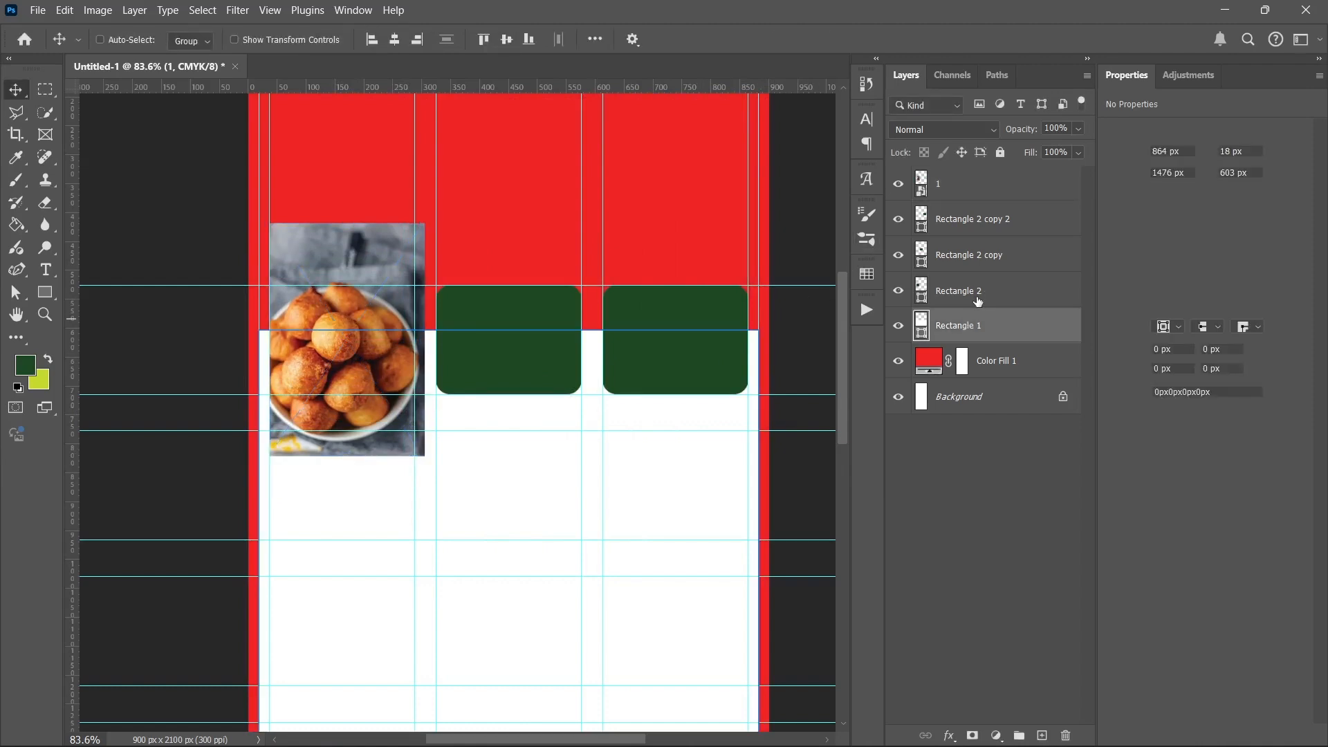
left_click(977, 300)
left_click_drag(996, 298, 997, 210)
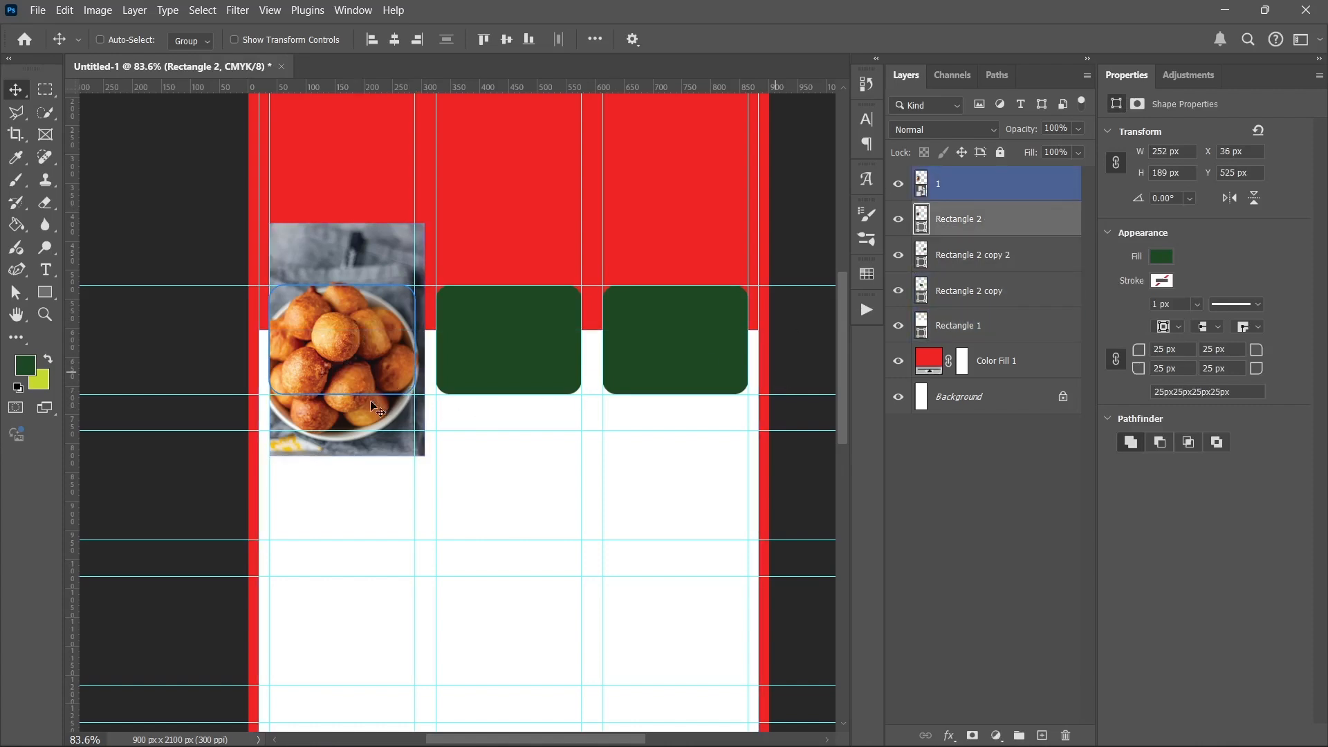
left_click(962, 194)
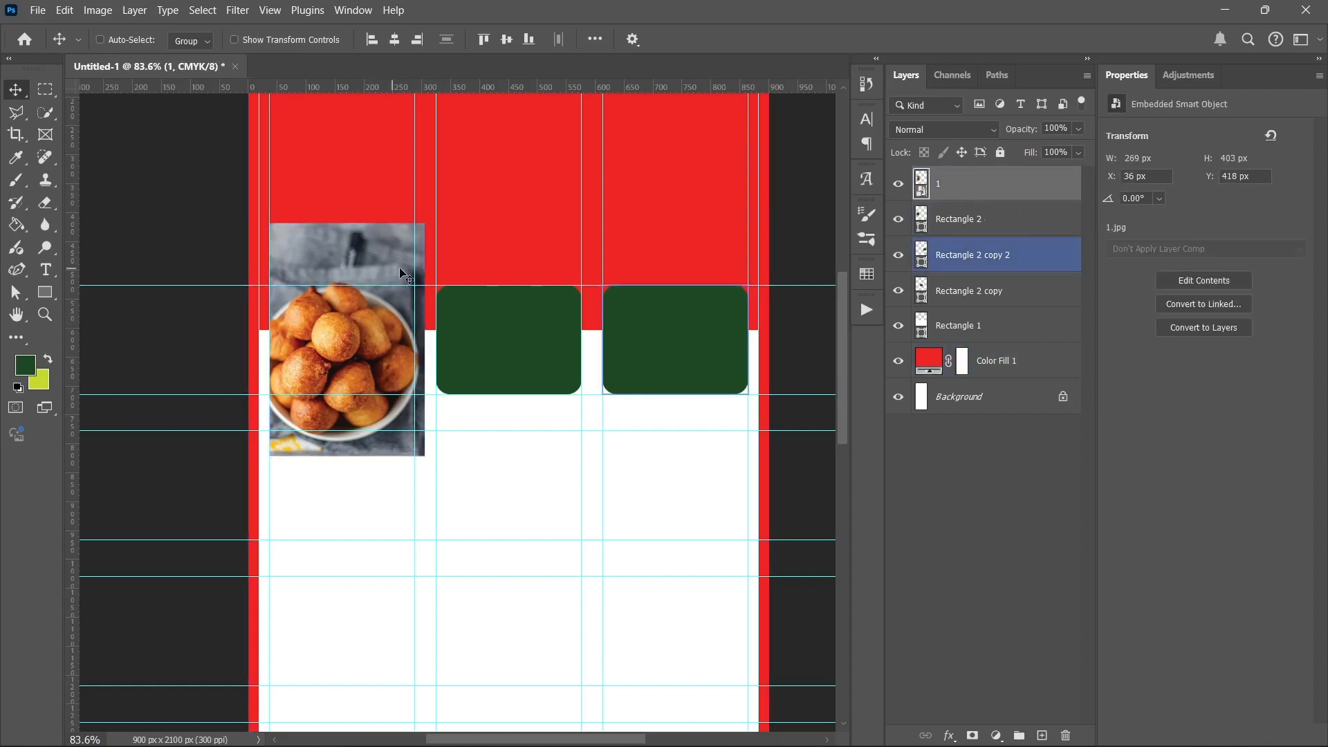
left_click(964, 199, "alt")
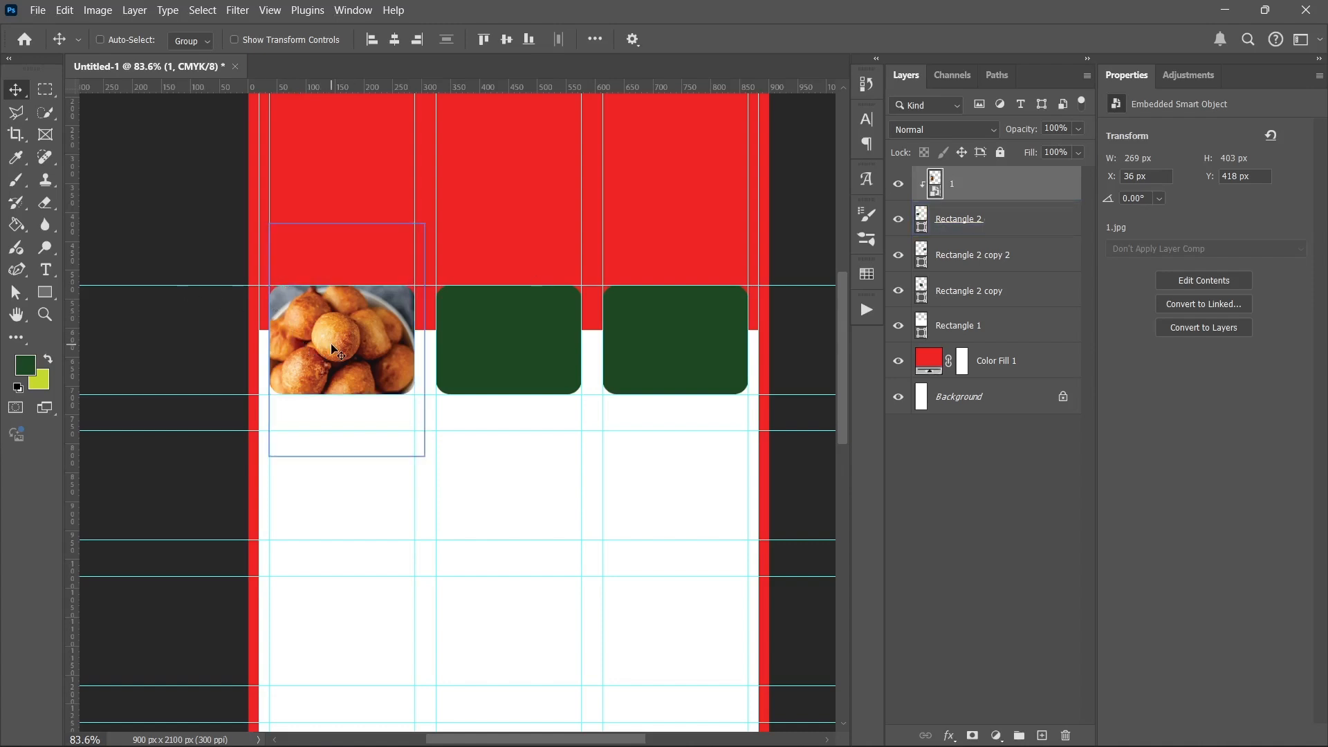
Step: Shift the clipped photo upward inside the first rounded rectangle to Y 401 px
key("ctrl+t")
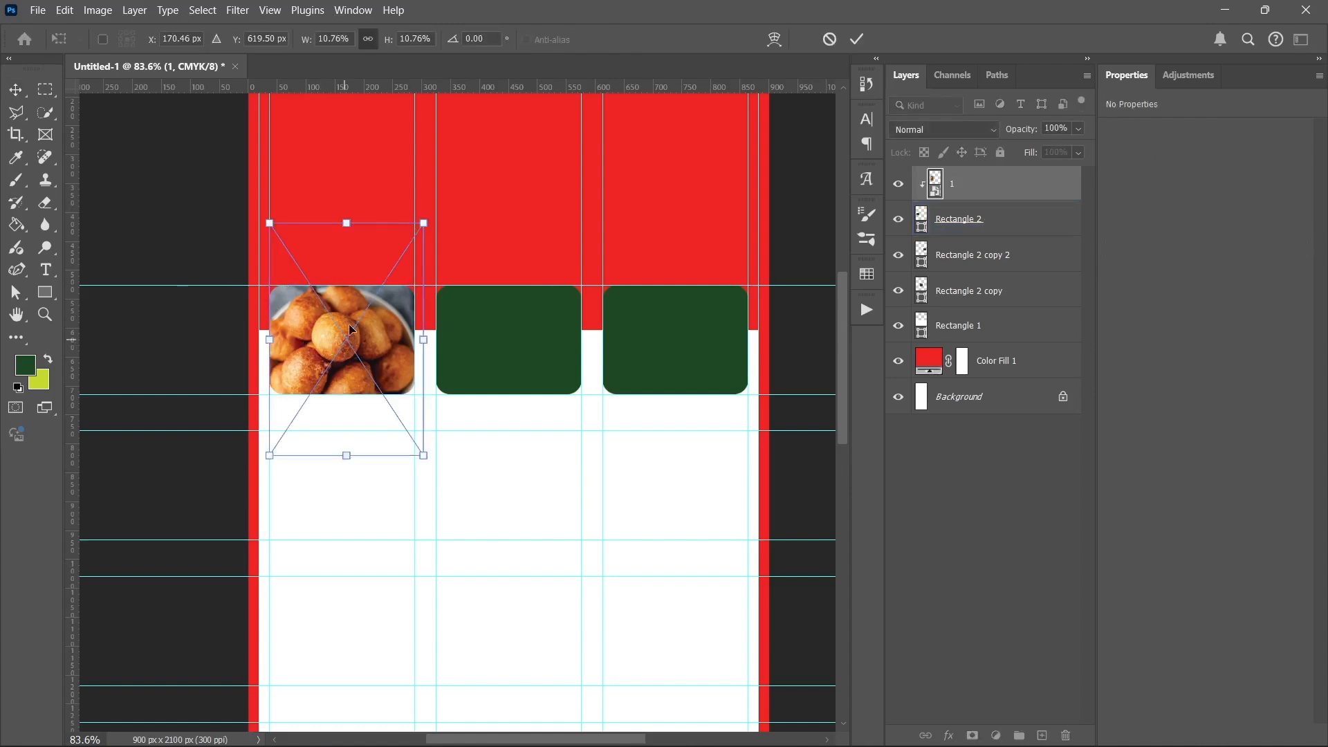
left_click_drag(343, 377, 345, 354)
key("Return")
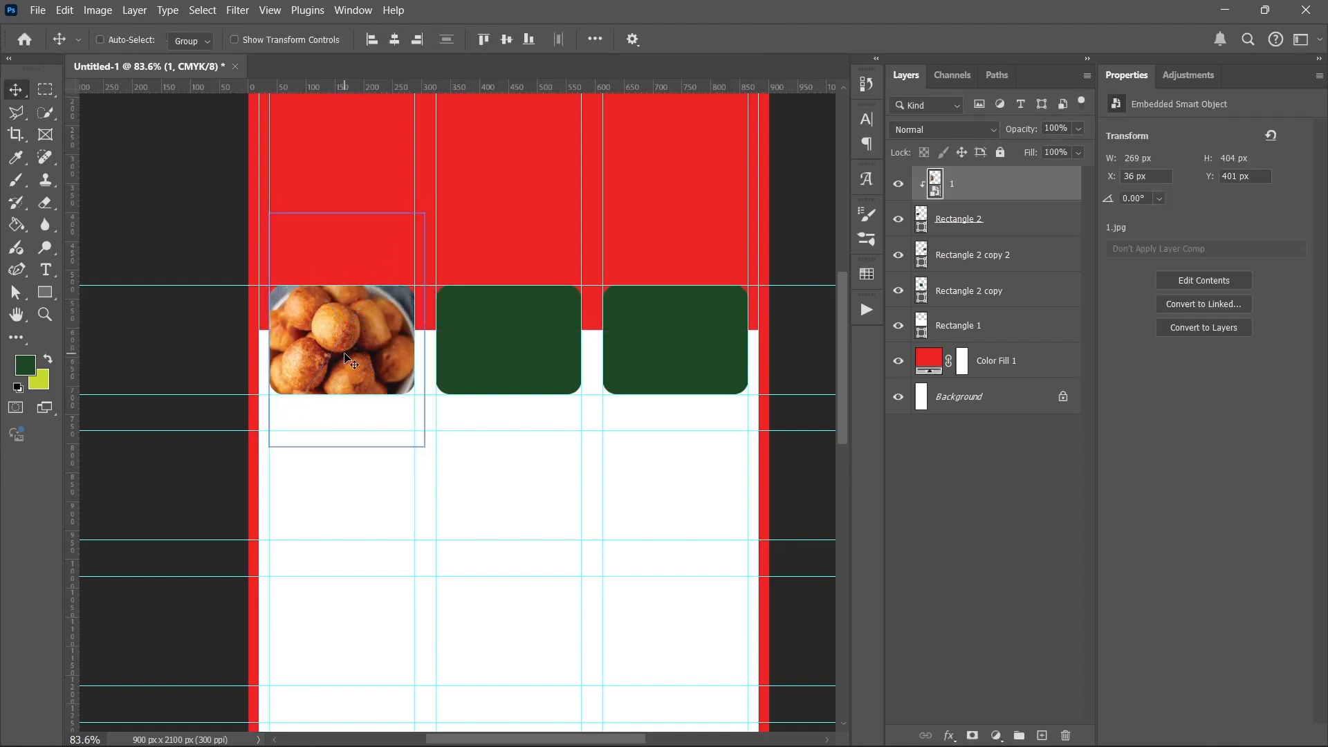
Step: Reorder the middle rectangle's layer, Rectangle 2 copy, to sit directly beneath Rectangle 2
left_click(1002, 255)
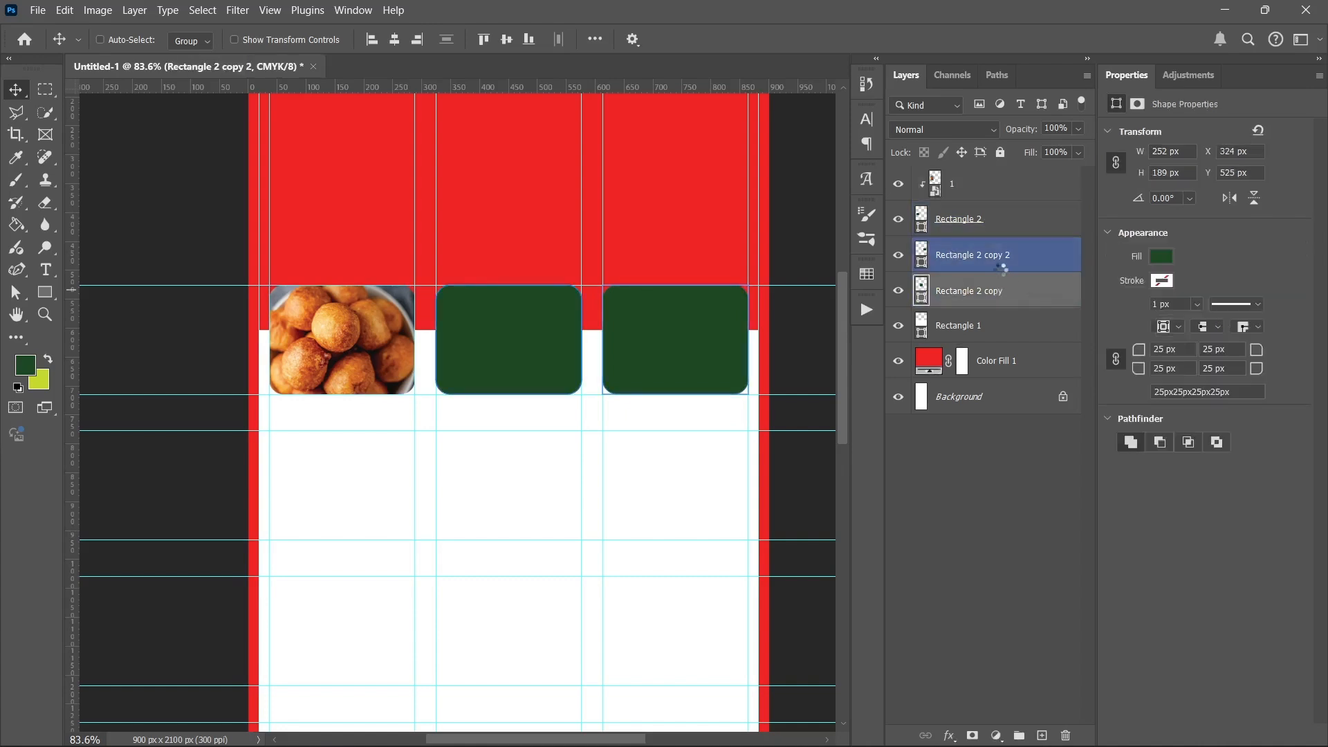
left_click_drag(1001, 269, 998, 242)
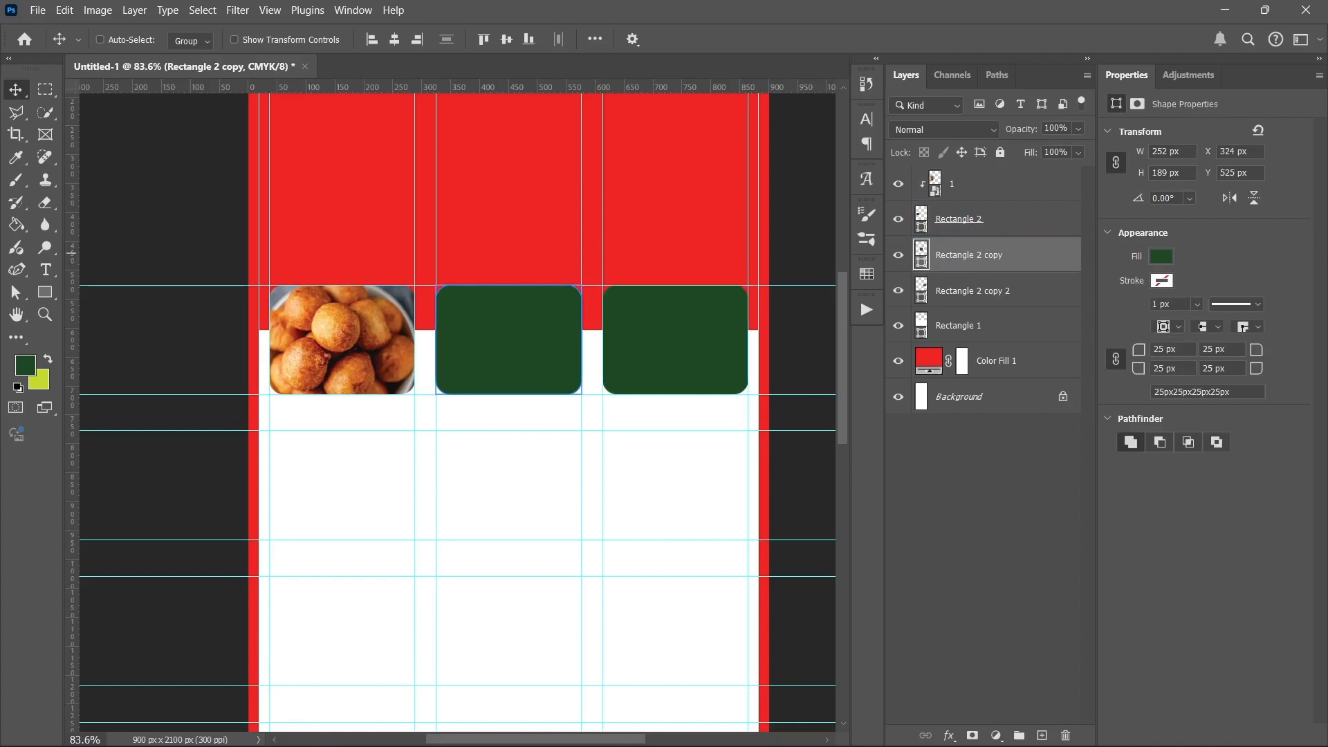
Step: Place photo 2 from the Rollup Banner Assets folder, scale it to 10.45%, and position it over the middle green rectangle at X 315 px, Y 462 px
left_click(552, 727)
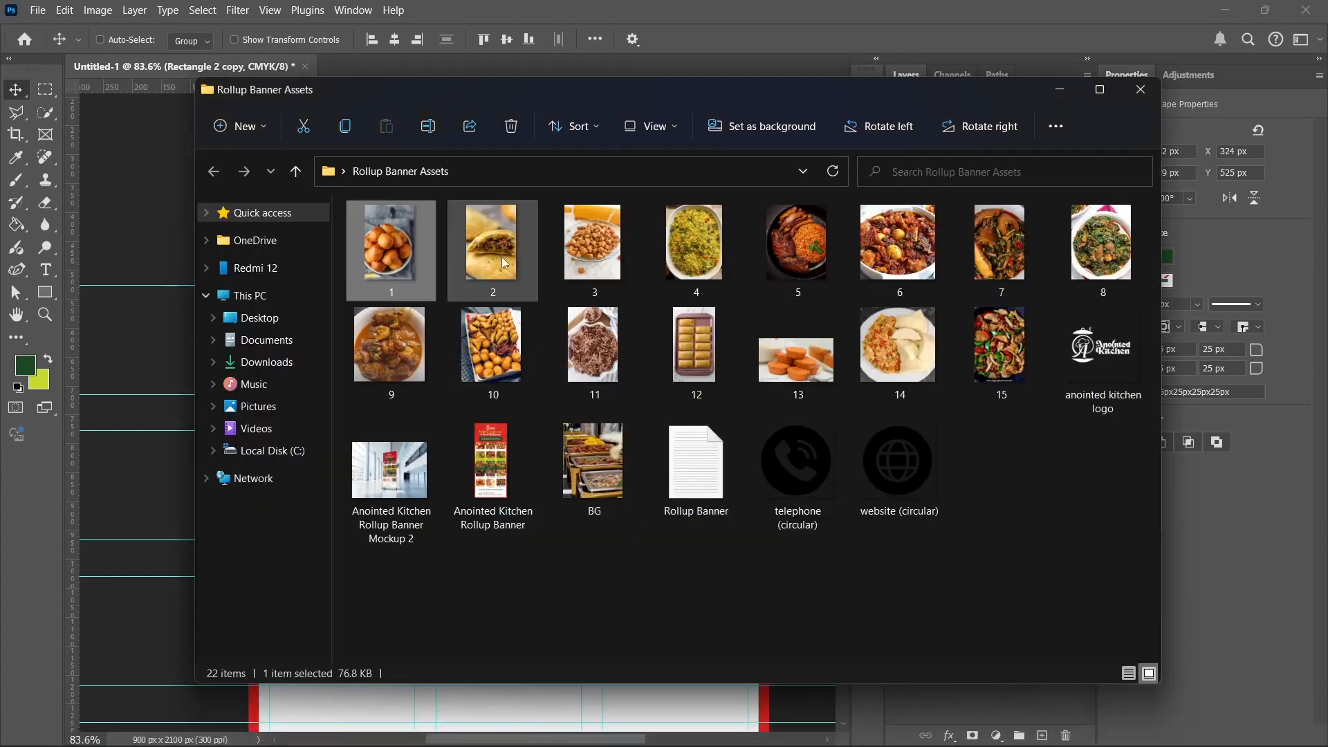
left_click(502, 257)
left_click_drag(500, 248, 529, 323)
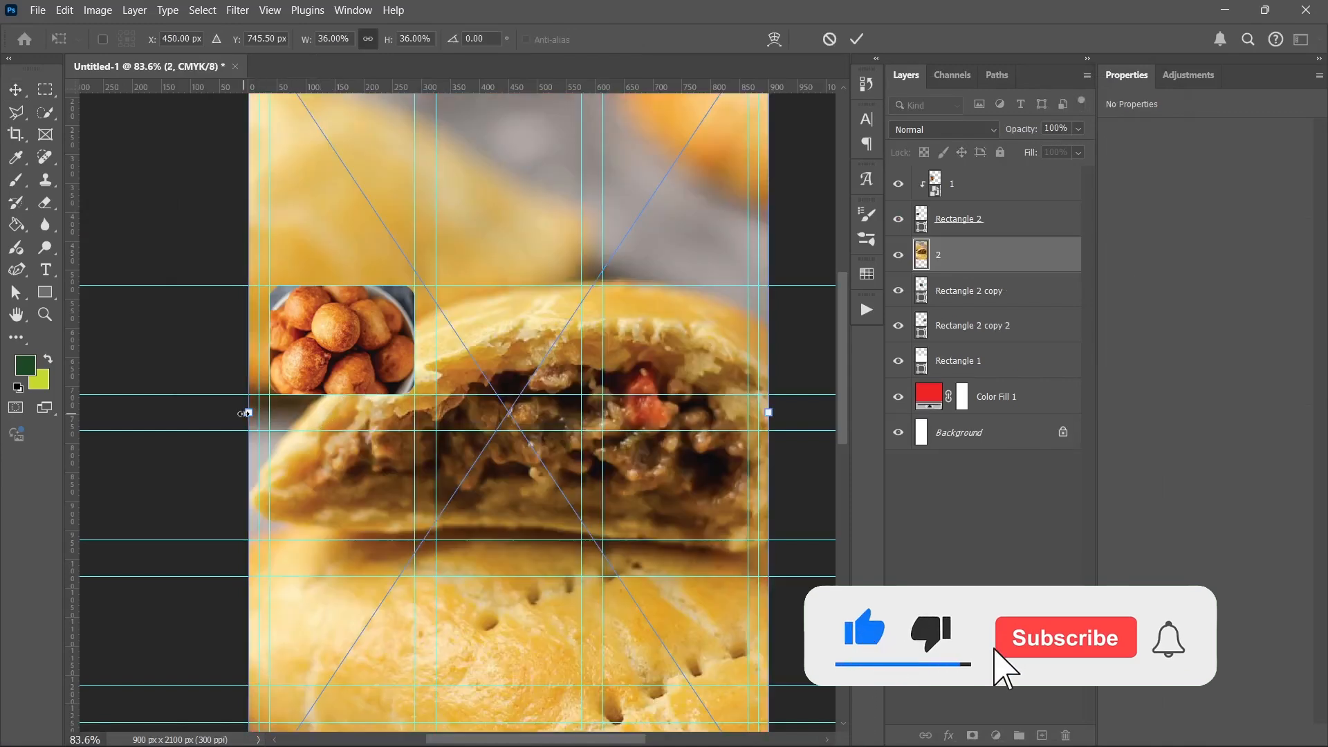
left_click_drag(249, 412, 427, 413)
left_click_drag(480, 471, 495, 394)
left_click_drag(508, 211, 512, 249)
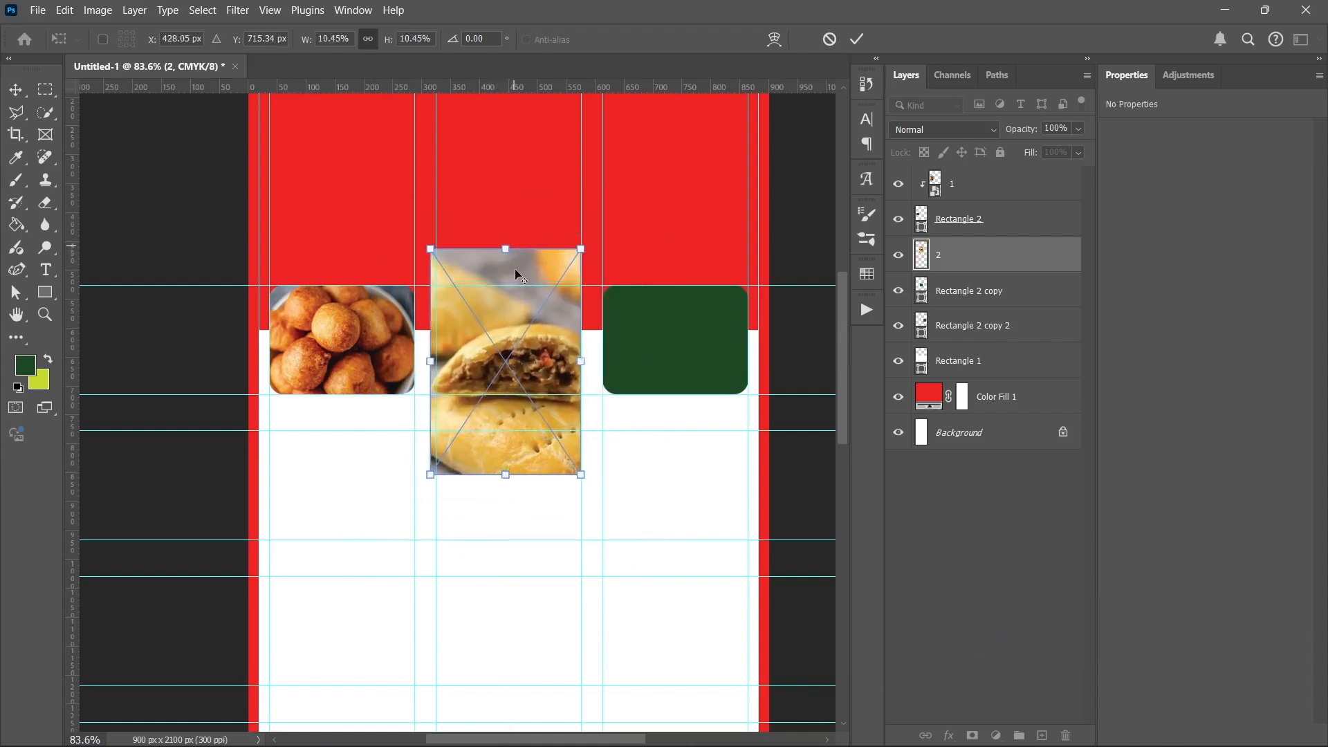
Step: Clip photo 2 to the middle rounded rectangle and shift it upward to Y 401 px
left_click(957, 268, "alt")
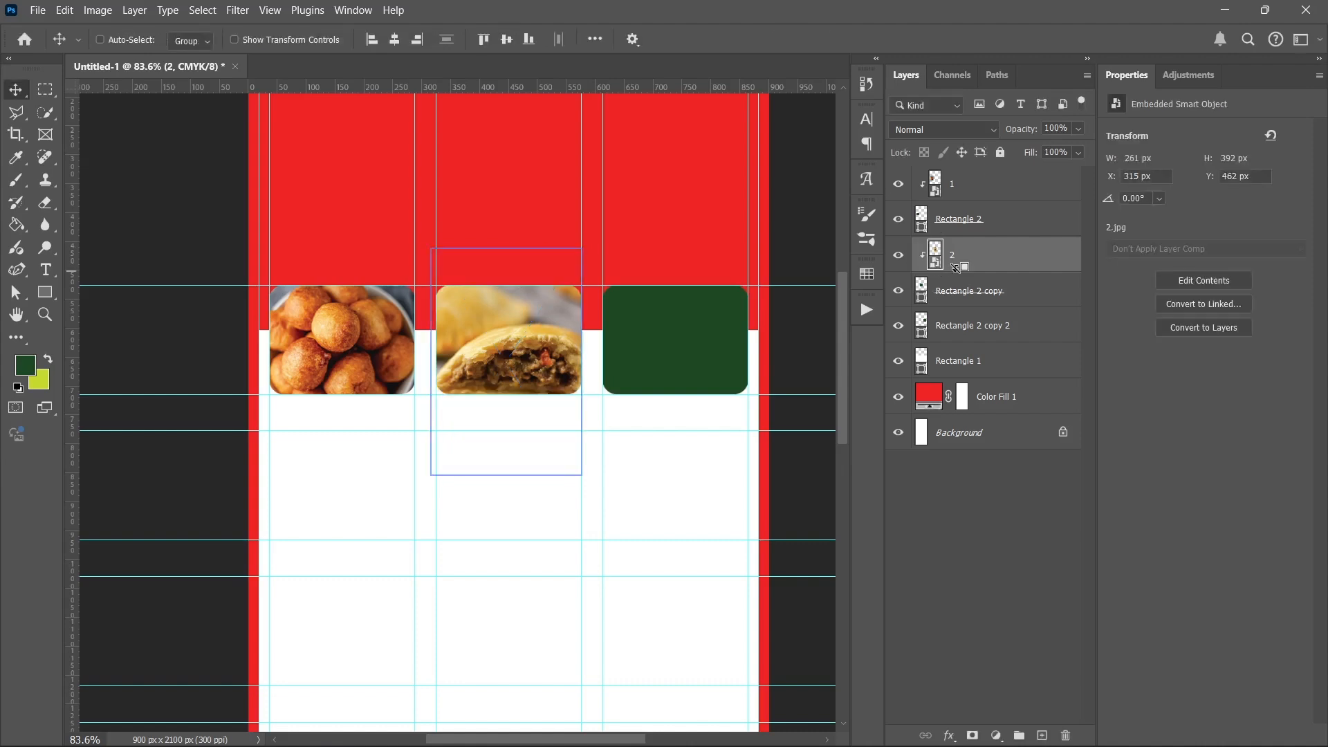
left_click_drag(526, 357, 520, 316)
Step: Place photo 3 above the Rectangle 2 copy 2 layer, scale it to 8.22% over the third rectangle, and clip it to that shape
left_click(690, 346, "ctrl")
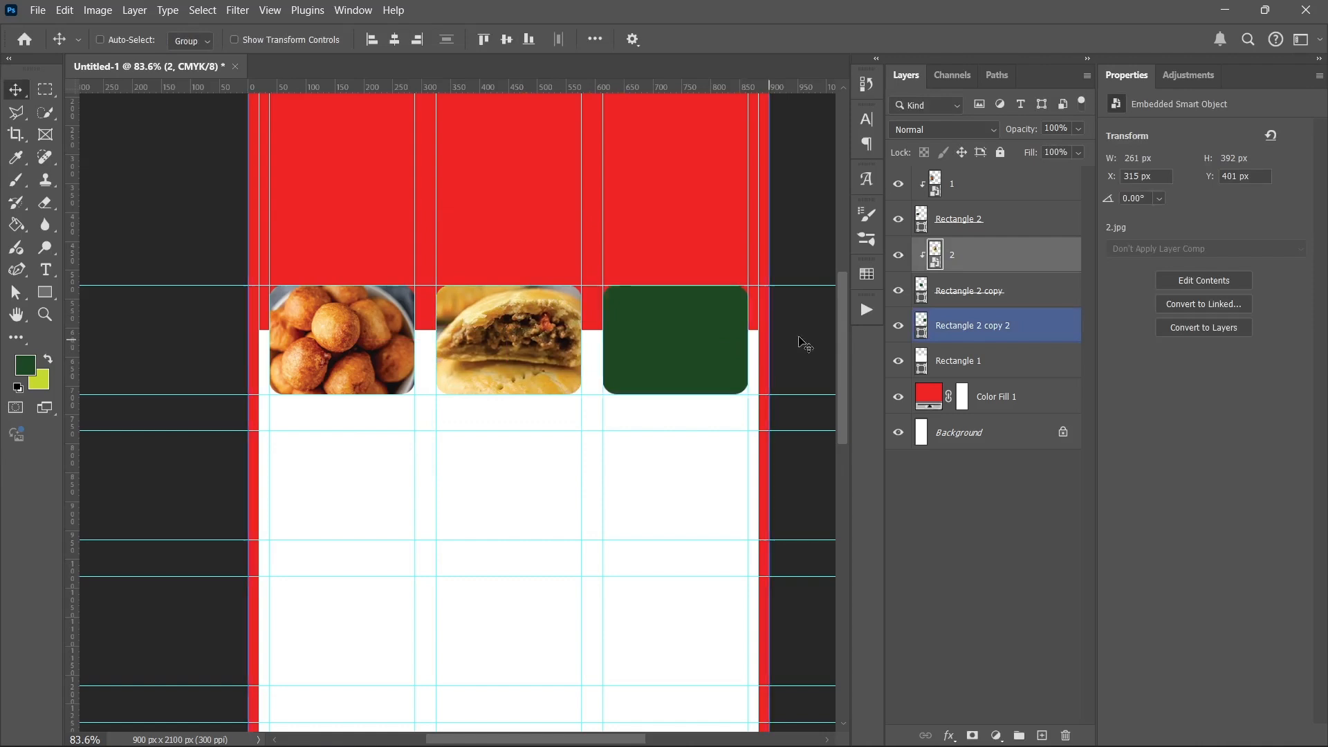
left_click_drag(937, 328, 963, 322)
mouse_move(552, 726)
left_click(563, 607)
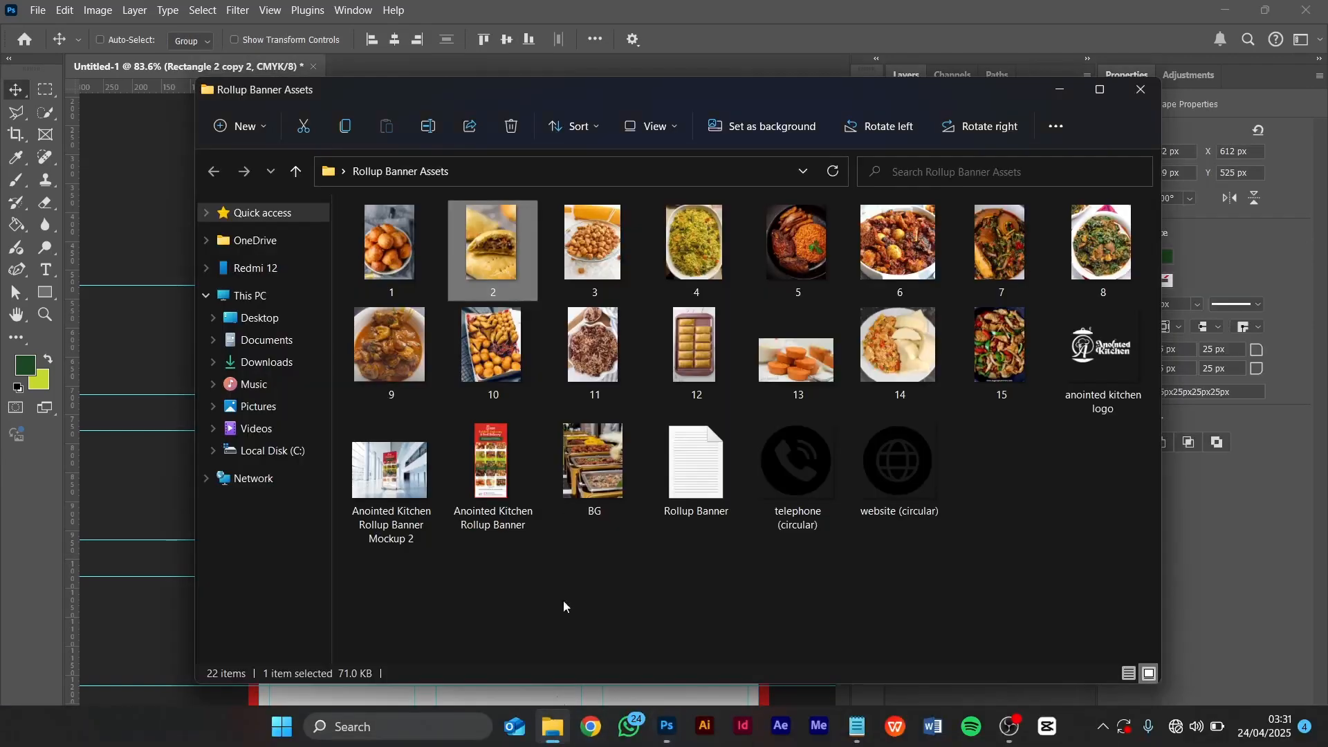
left_click_drag(593, 256, 133, 292)
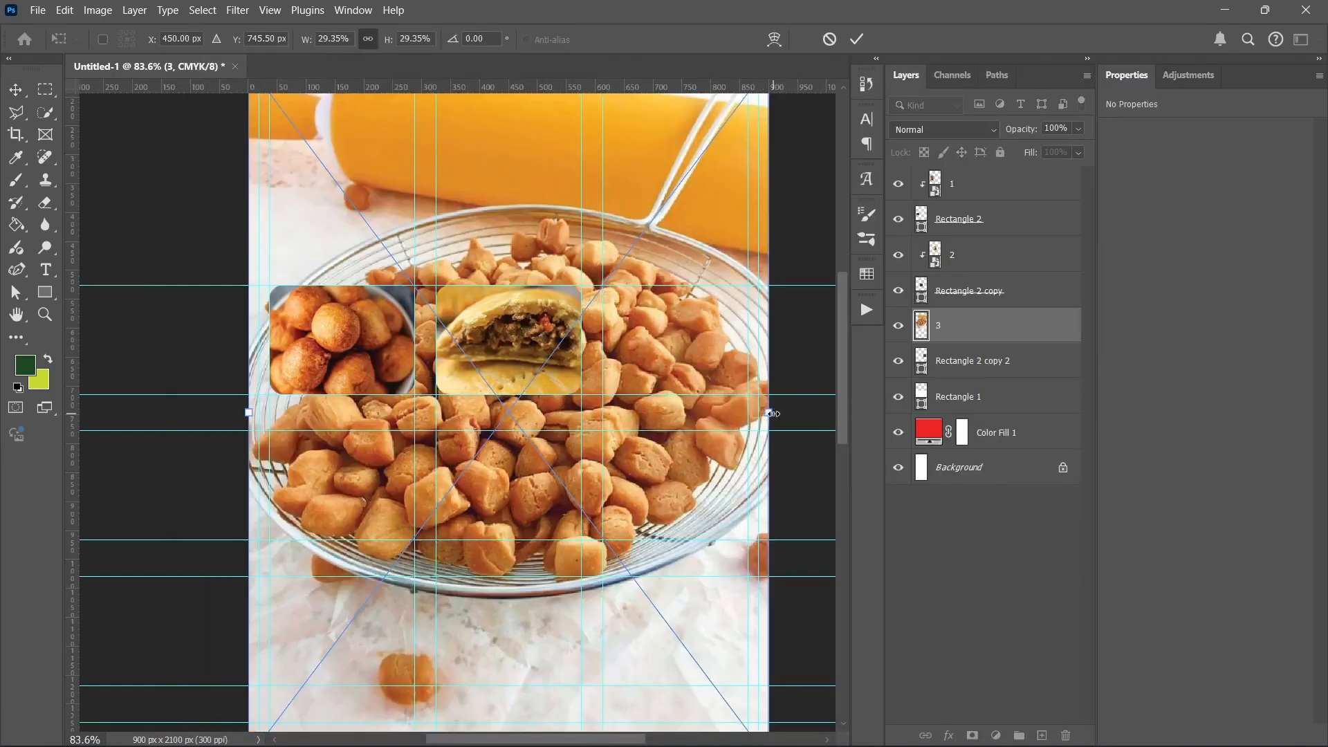
left_click_drag(772, 413, 688, 385)
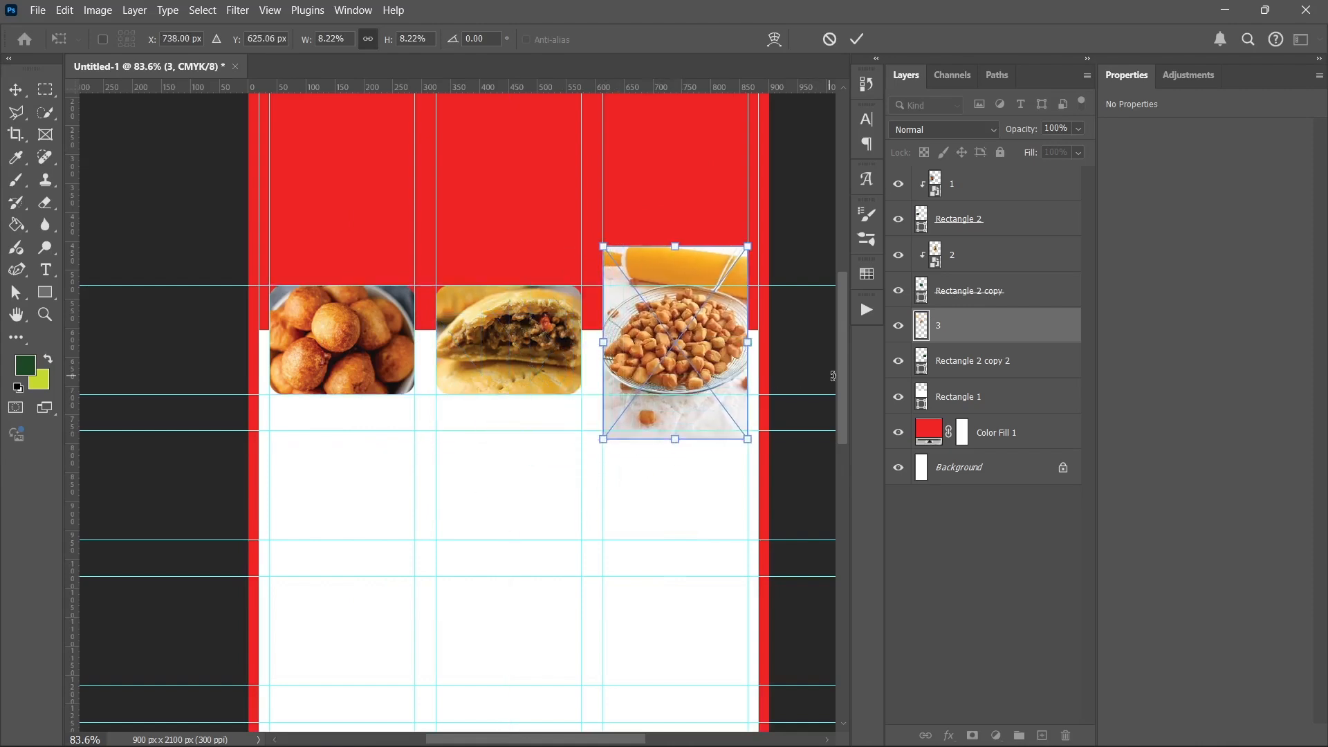
left_click(951, 341, "alt")
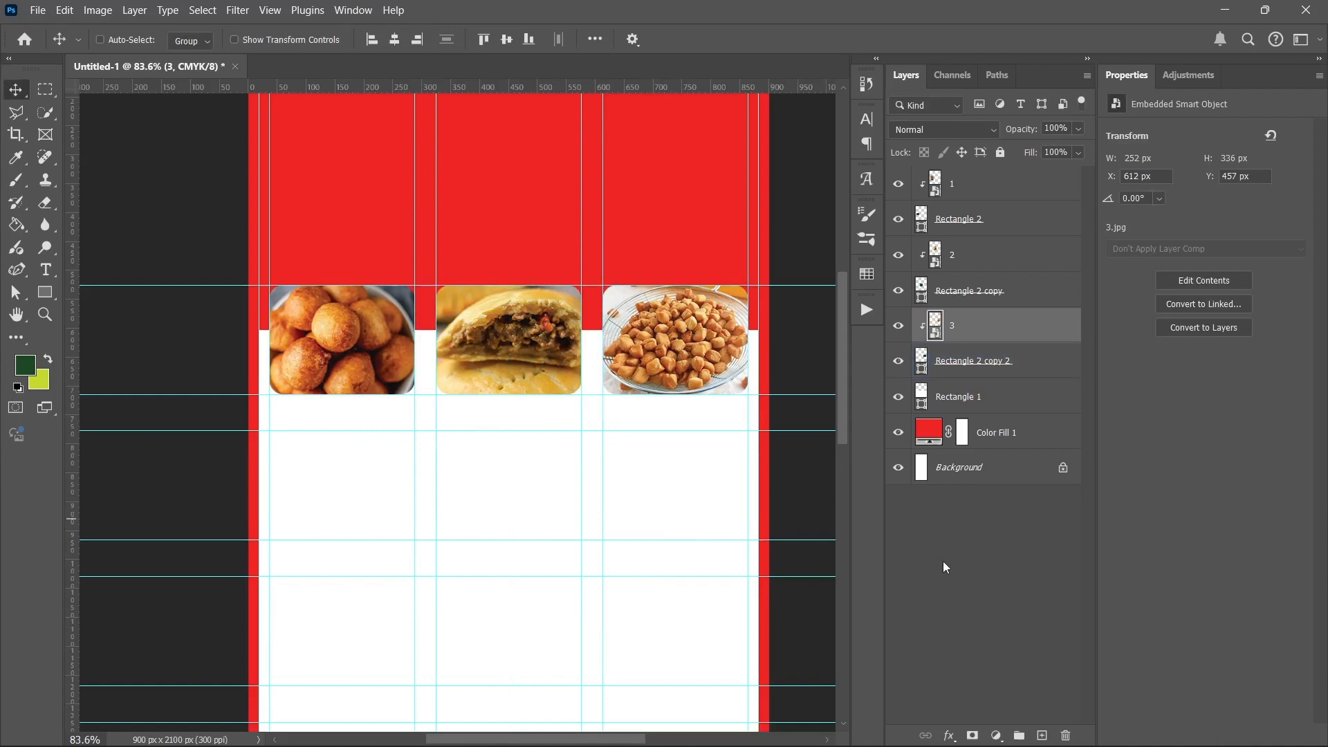
scroll(401, 383, "down", 1)
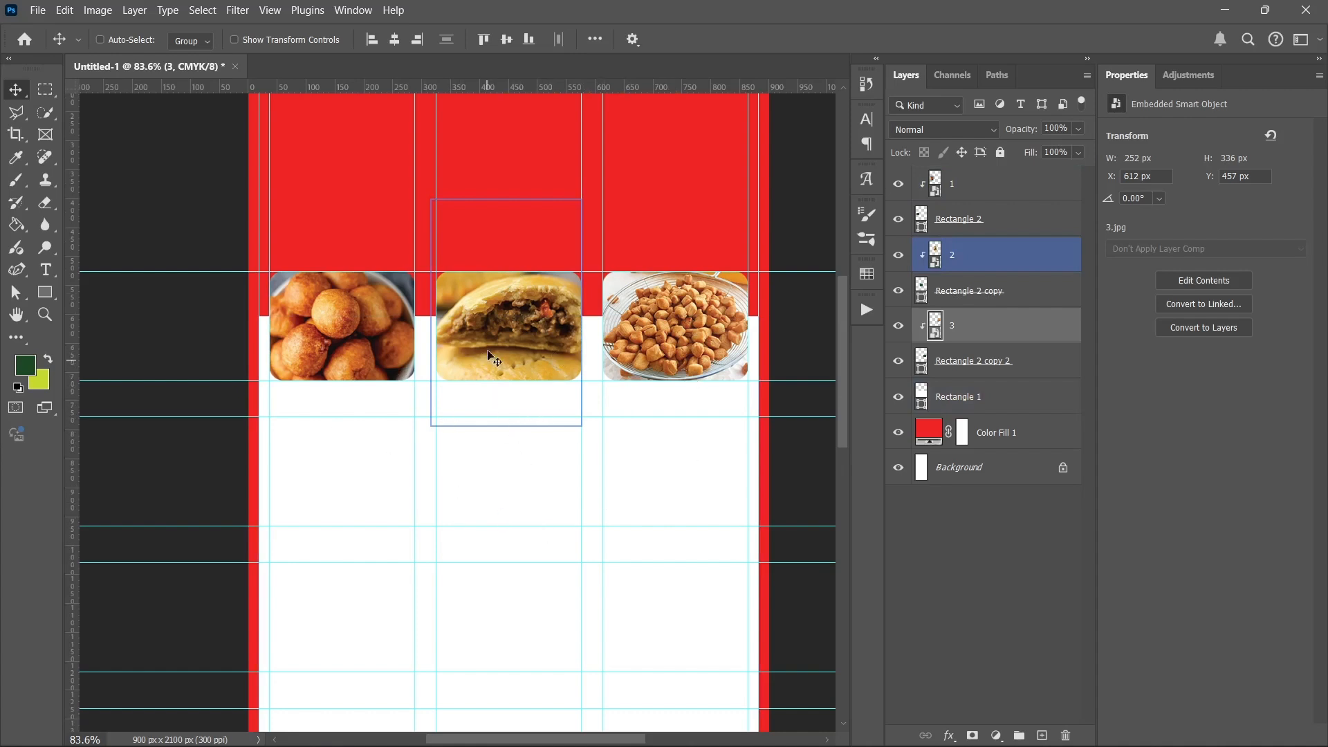
scroll(490, 356, "down", 12)
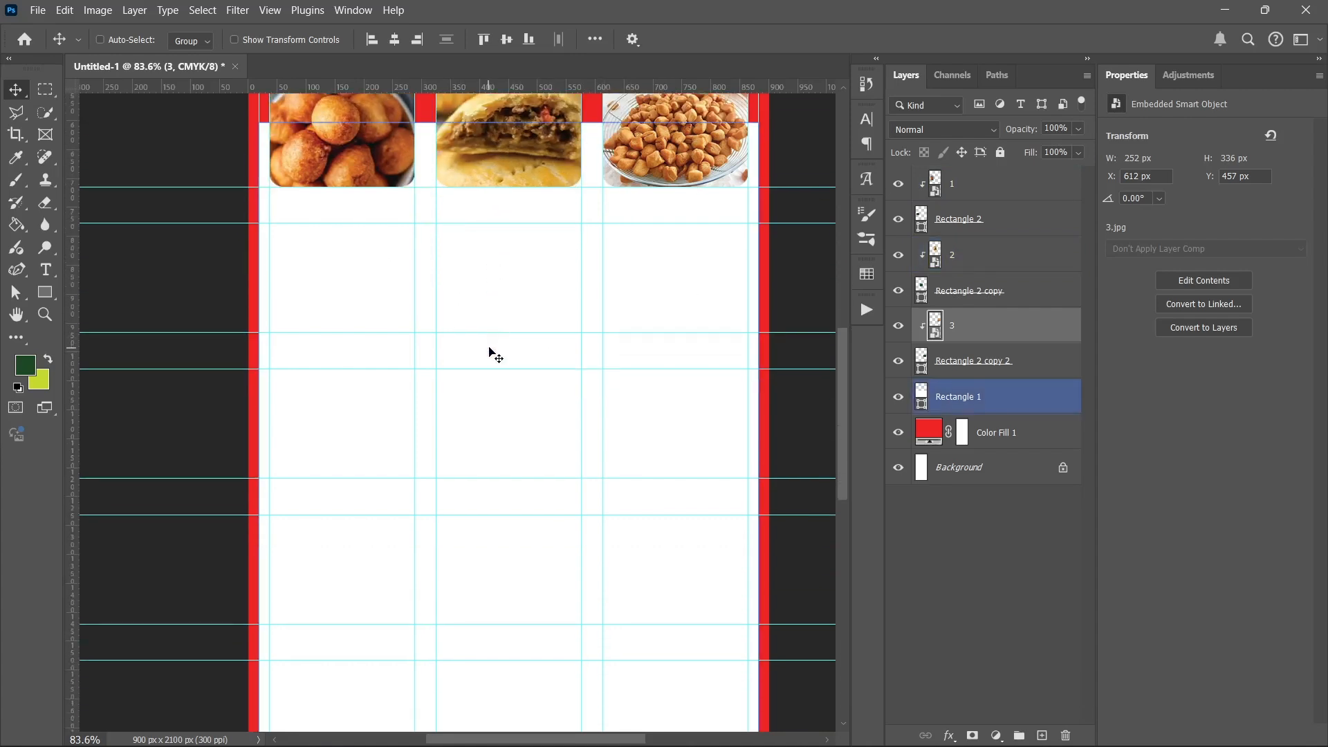
scroll(495, 356, "down", 6)
scroll(490, 360, "up", 4)
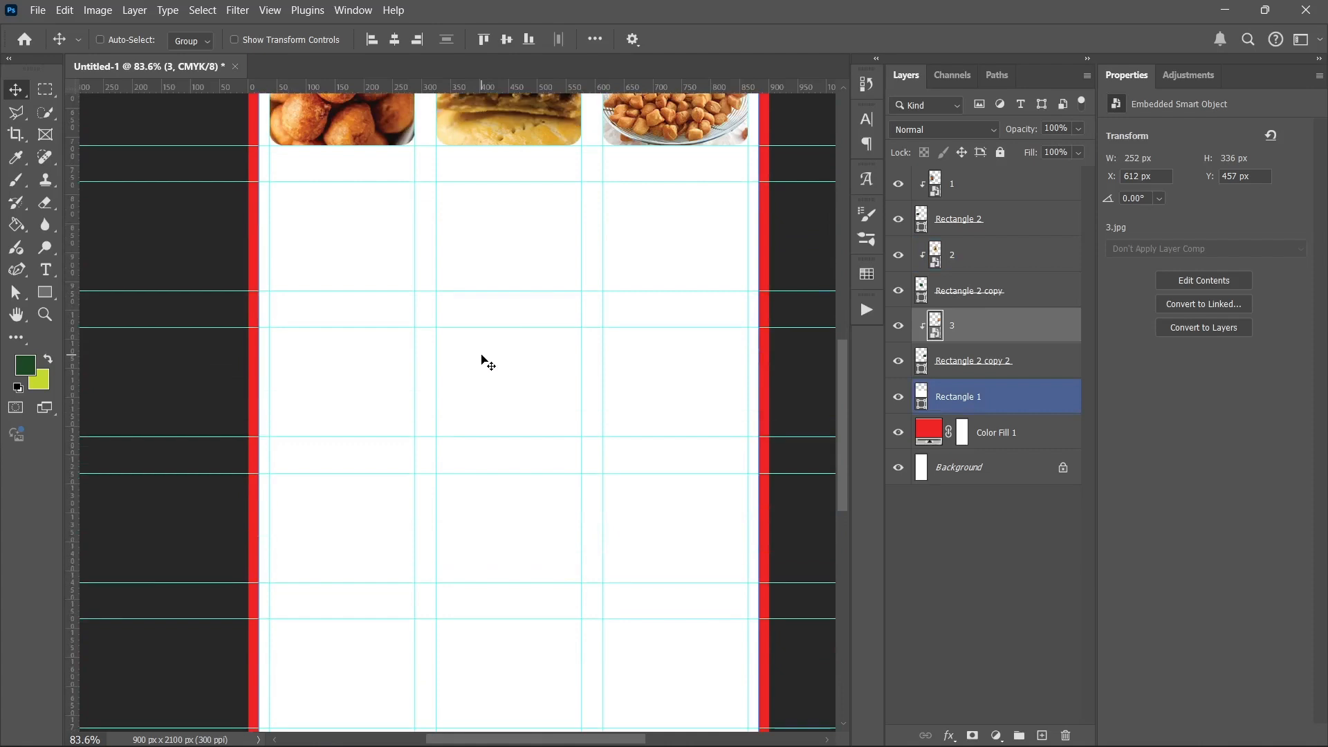
scroll(482, 359, "up", 10)
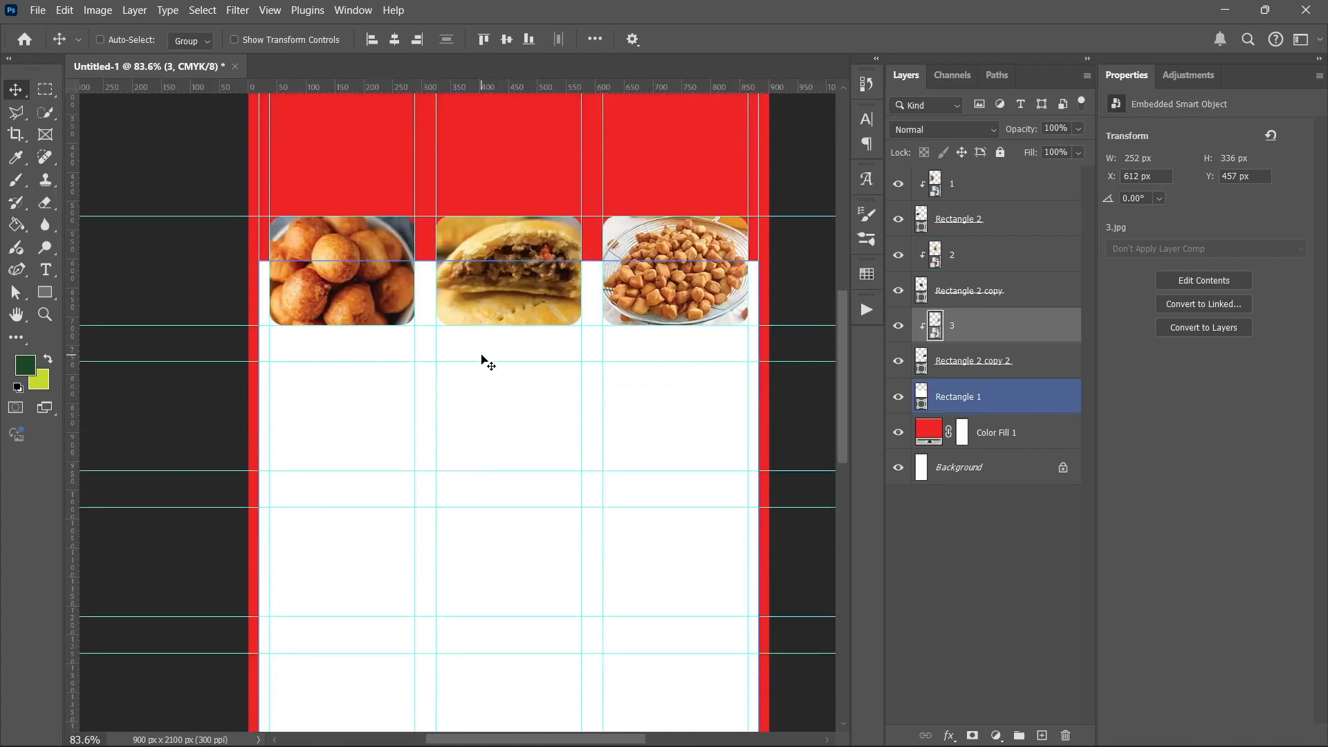
left_click(998, 181)
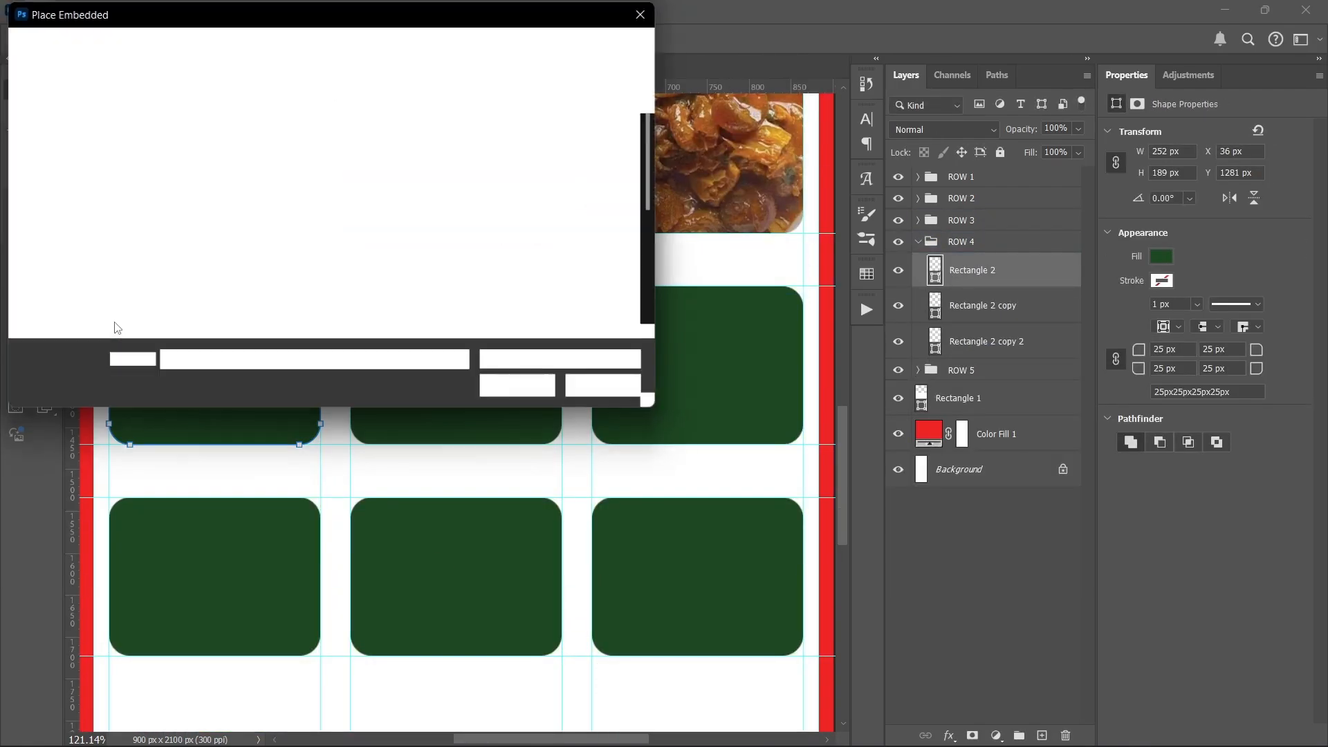
Step: Place photo 10, scale it down over the first rectangle of ROW 4, and clip it to that rectangle
left_click(517, 385)
left_click_drag(832, 411, 321, 411)
key("Return")
left_click(1061, 286, "alt")
Step: Place photo 11, scale it down over ROW 4's middle rectangle, and clip it to the Rectangle 2 copy layer
left_click(1016, 341)
left_click(38, 9)
left_click(104, 322)
left_click_drag(832, 411, 565, 385)
key("Return")
left_click(1061, 359, "alt")
Step: Place photo 12, fit it over ROW 4's third rectangle at 290 × 515 px, and clip it to Rectangle 2 copy 2
left_click(1016, 411)
left_click(37, 10)
left_click(104, 322)
left_click_drag(81, 411, 584, 392)
key("Return")
left_click(1060, 429, "alt")
left_click_drag(831, 439, 815, 394)
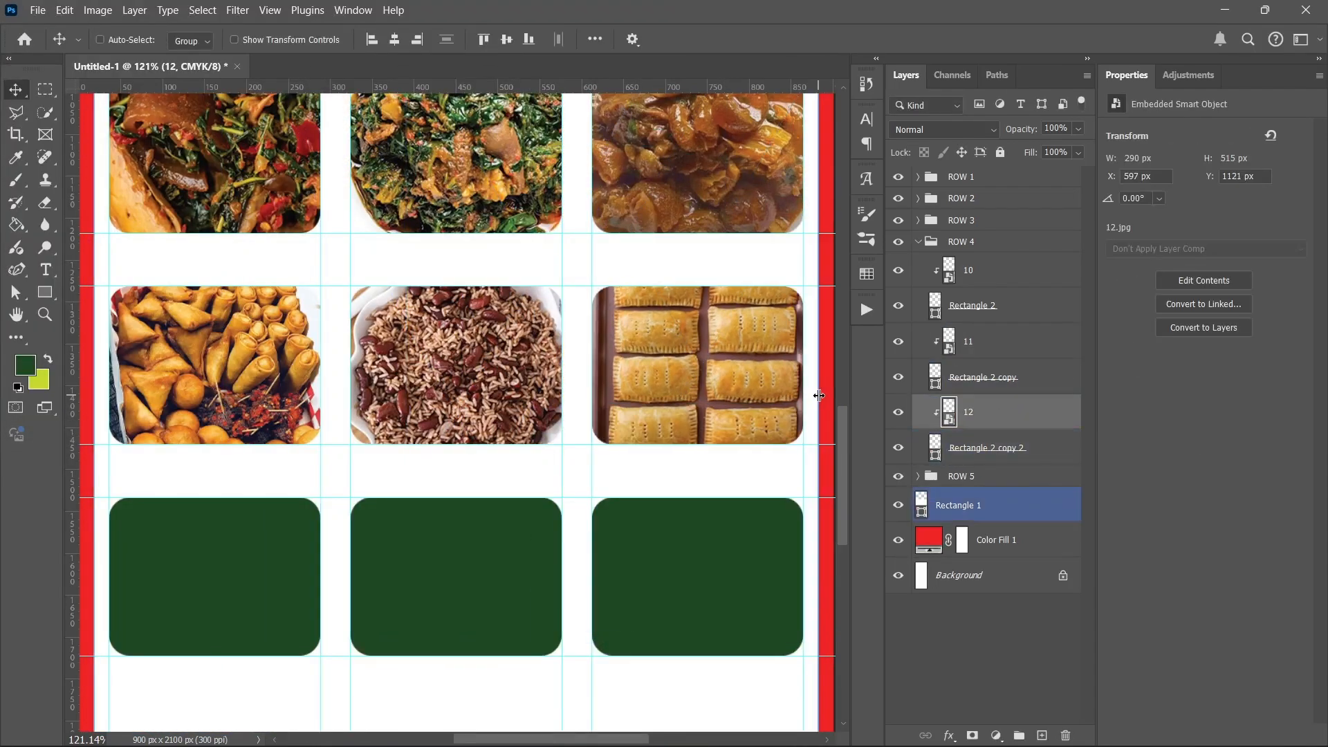
Step: In the ROW 5 group, place photo 13 over the first rectangle and clip it to the Rectangle 2 layer
left_click(918, 241)
left_click(918, 263)
left_click(1003, 292)
left_click(37, 10)
left_click(104, 322)
left_click_drag(475, 499, 267, 556)
key("Return")
left_click(1003, 309, "alt")
Step: Place photo 14, scale it down over ROW 5's middle rectangle, and clip it to the Rectangle 2 copy layer
left_click(1001, 363)
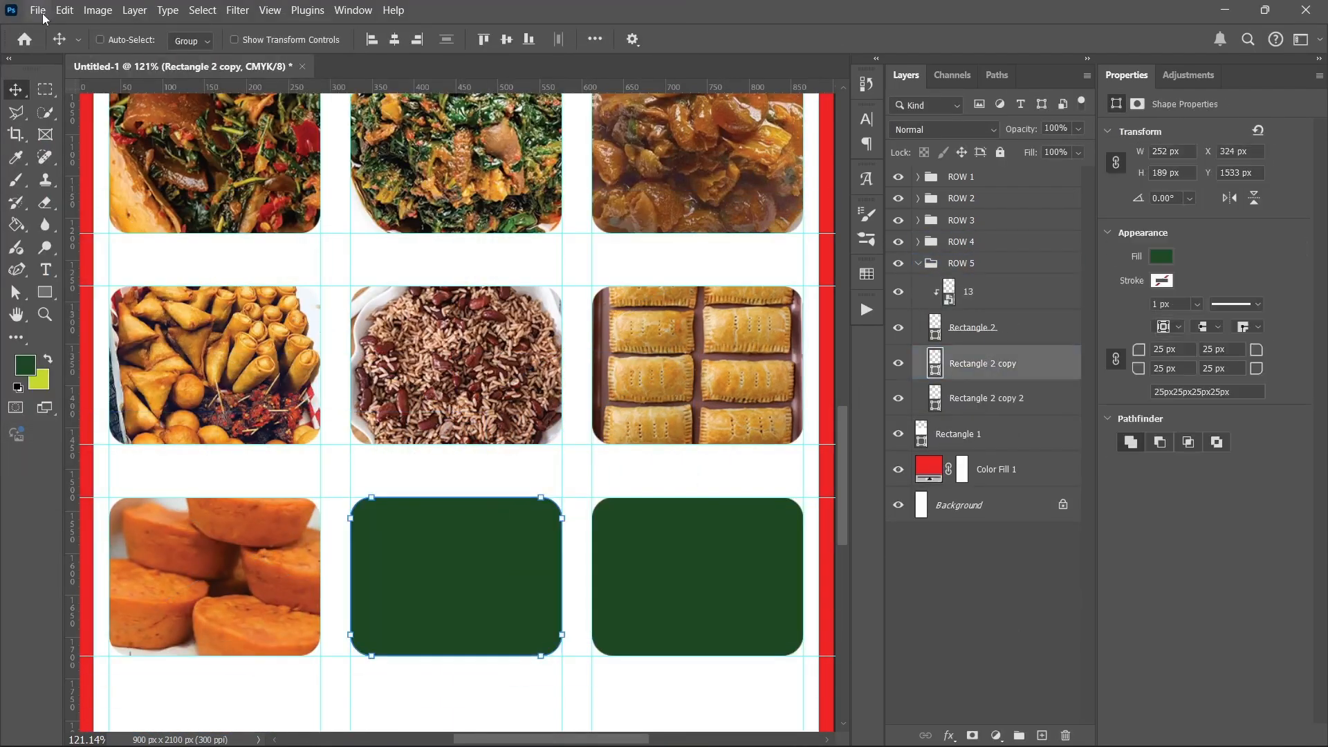
left_click(37, 10)
left_click(103, 322)
left_click_drag(832, 412, 712, 412)
left_click_drag(563, 448, 581, 594)
Step: Place photo 15, scale it down over ROW 5's third rectangle, and clip it to the Rectangle 2 copy 2 layer
left_click(37, 10)
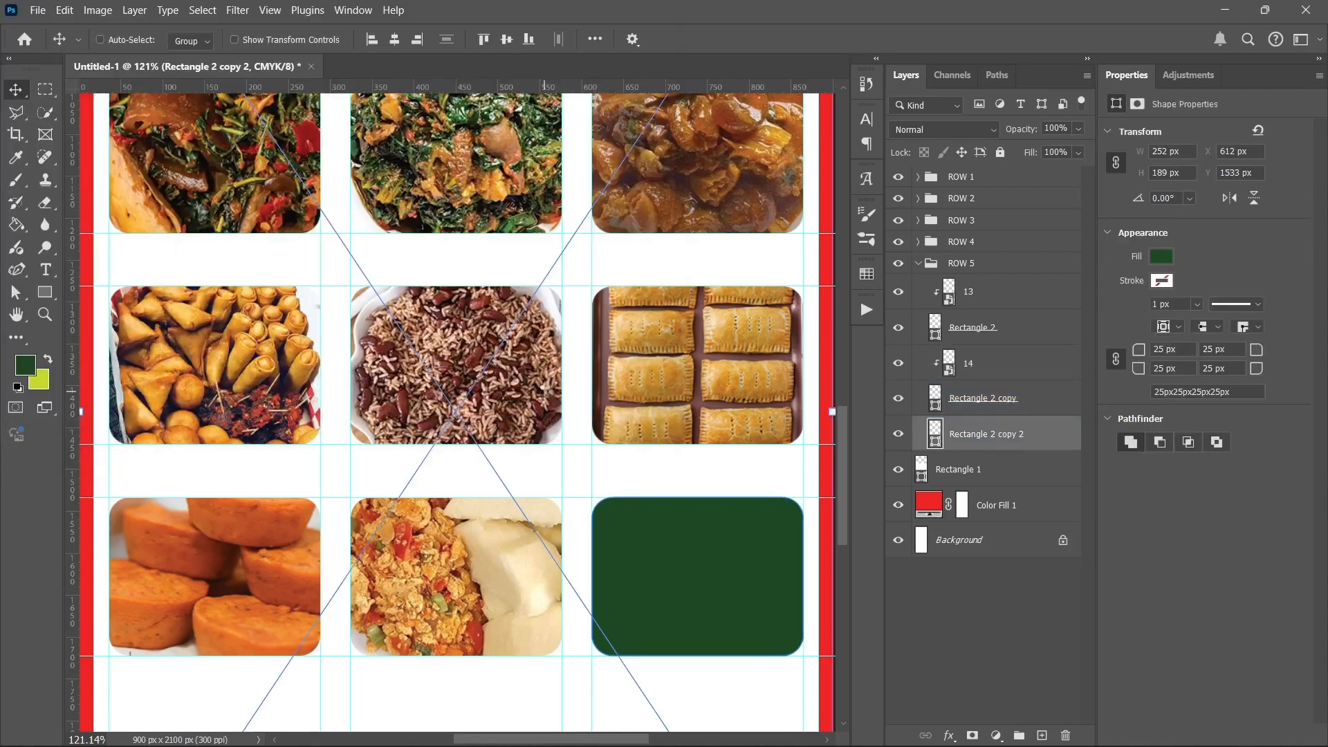
left_click_drag(182, 411, 531, 412)
left_click_drag(684, 450, 699, 581)
key("Return")
left_click(1002, 450, "alt")
Step: Collapse the ROW 5 group, clear the layer selection, and hide the guides
left_click(918, 263)
left_click(998, 397)
key("ctrl+0")
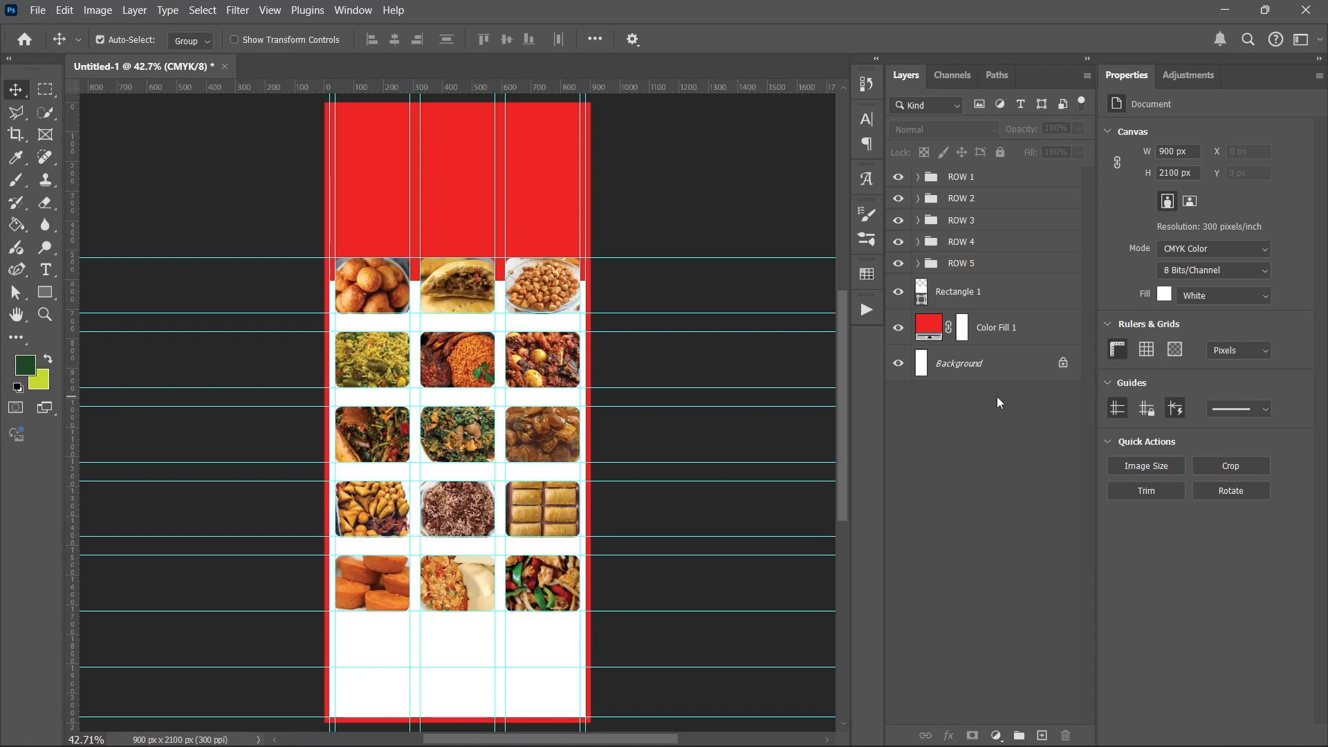
key("ctrl+semicolon")
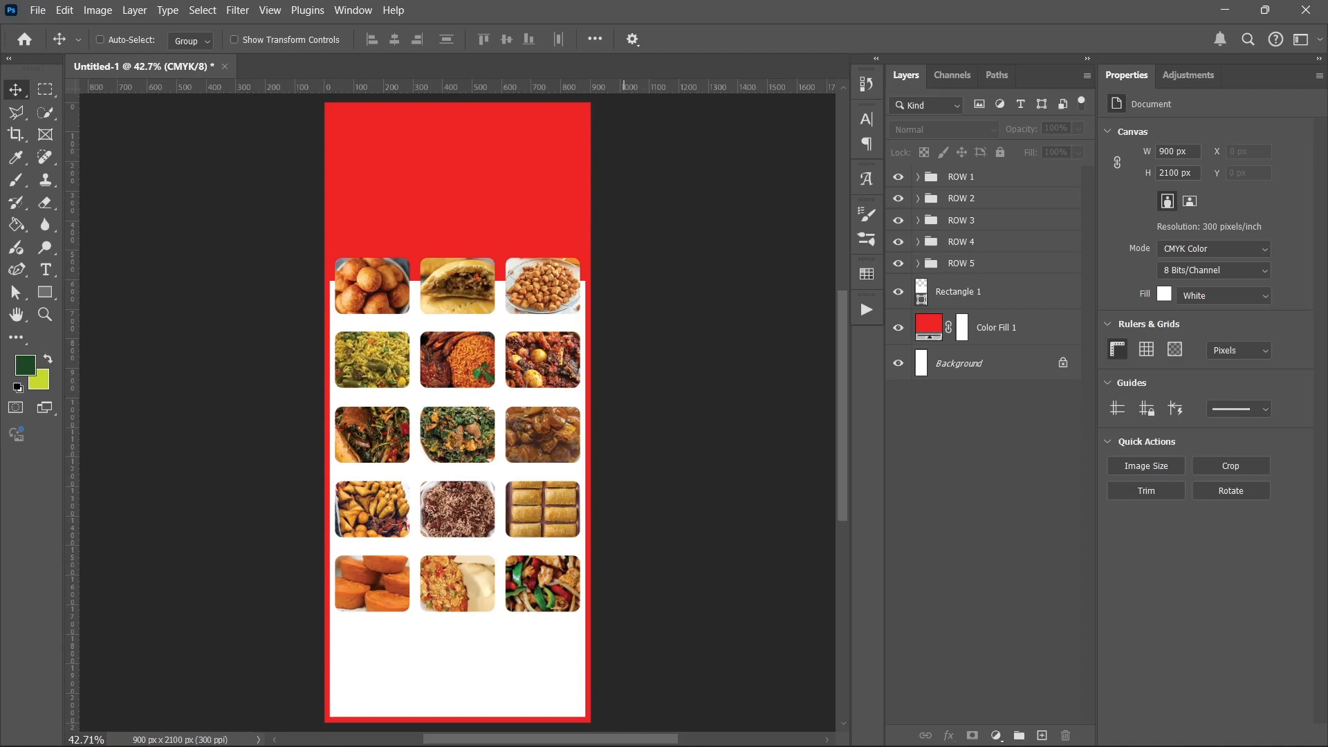
Step: Place the anointed kitchen logo from the Rollup Banner Assets folder and scale it to 3.50%
left_click(552, 729)
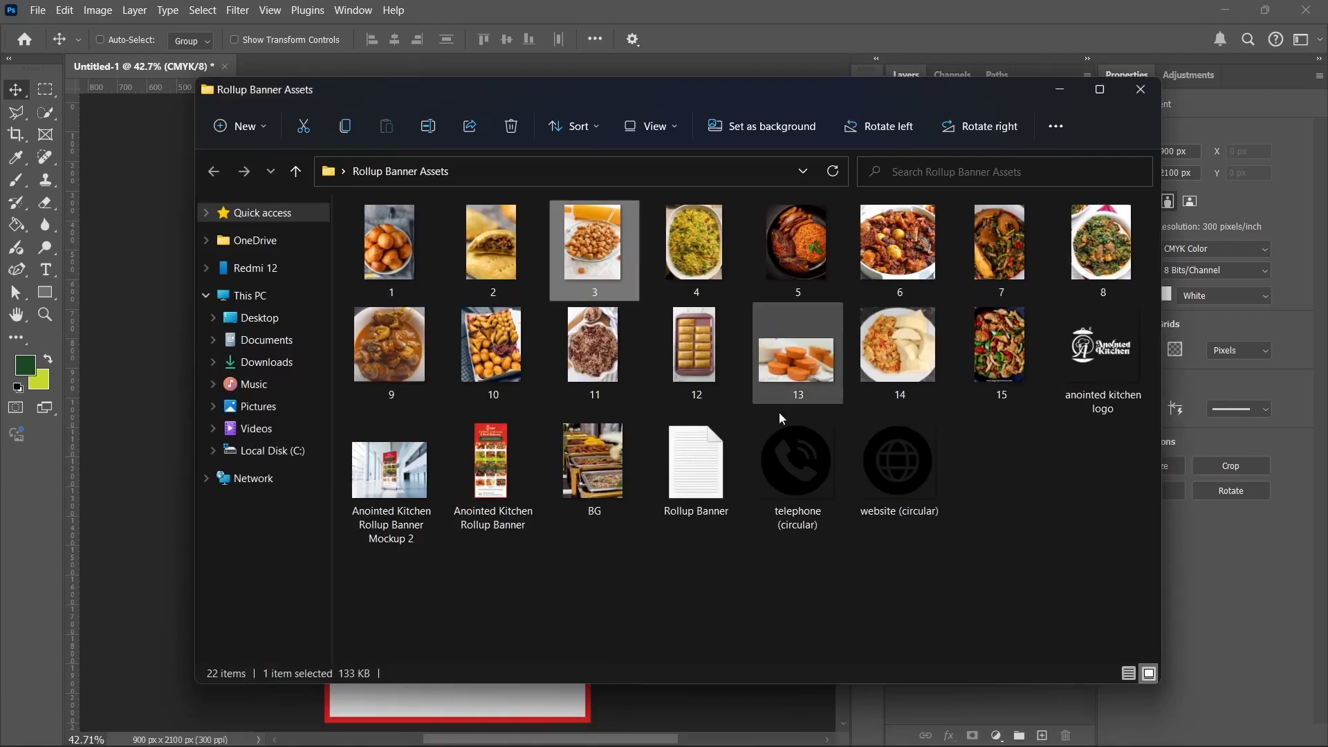
left_click(1114, 368)
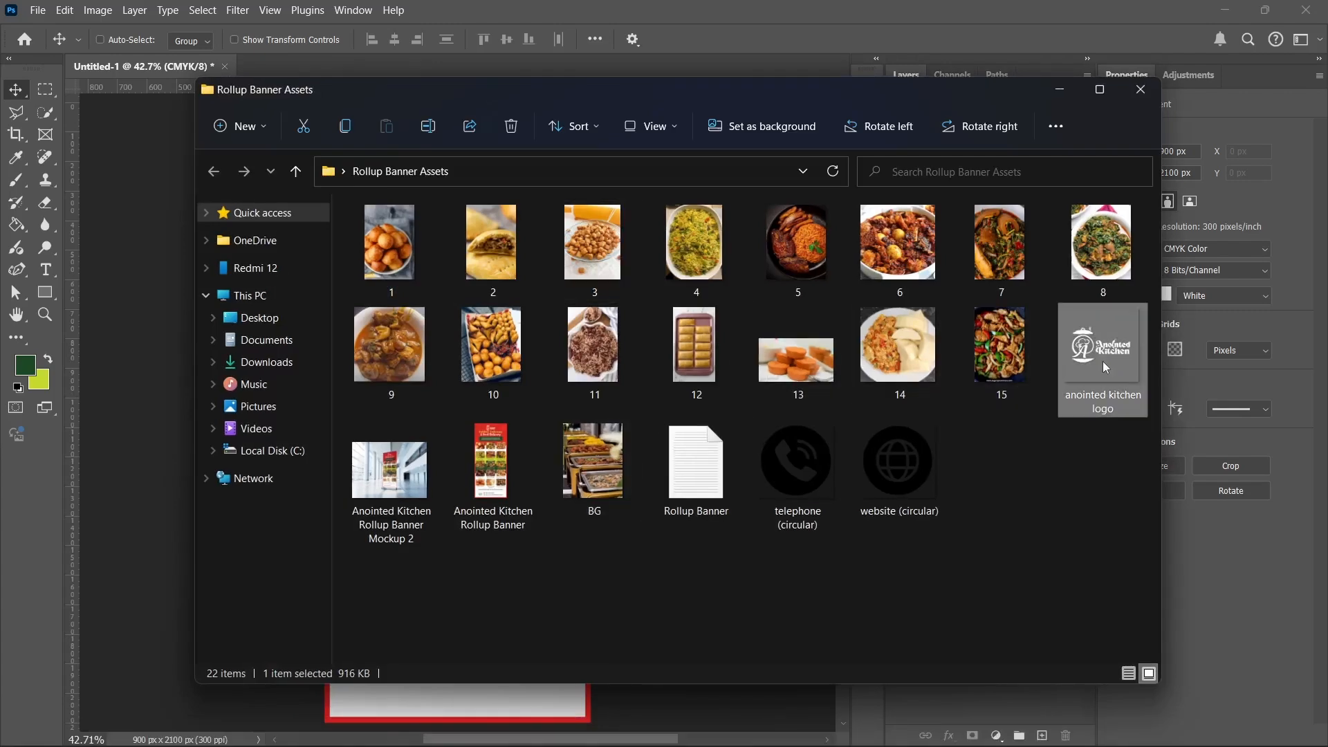
left_click_drag(1102, 361, 423, 251)
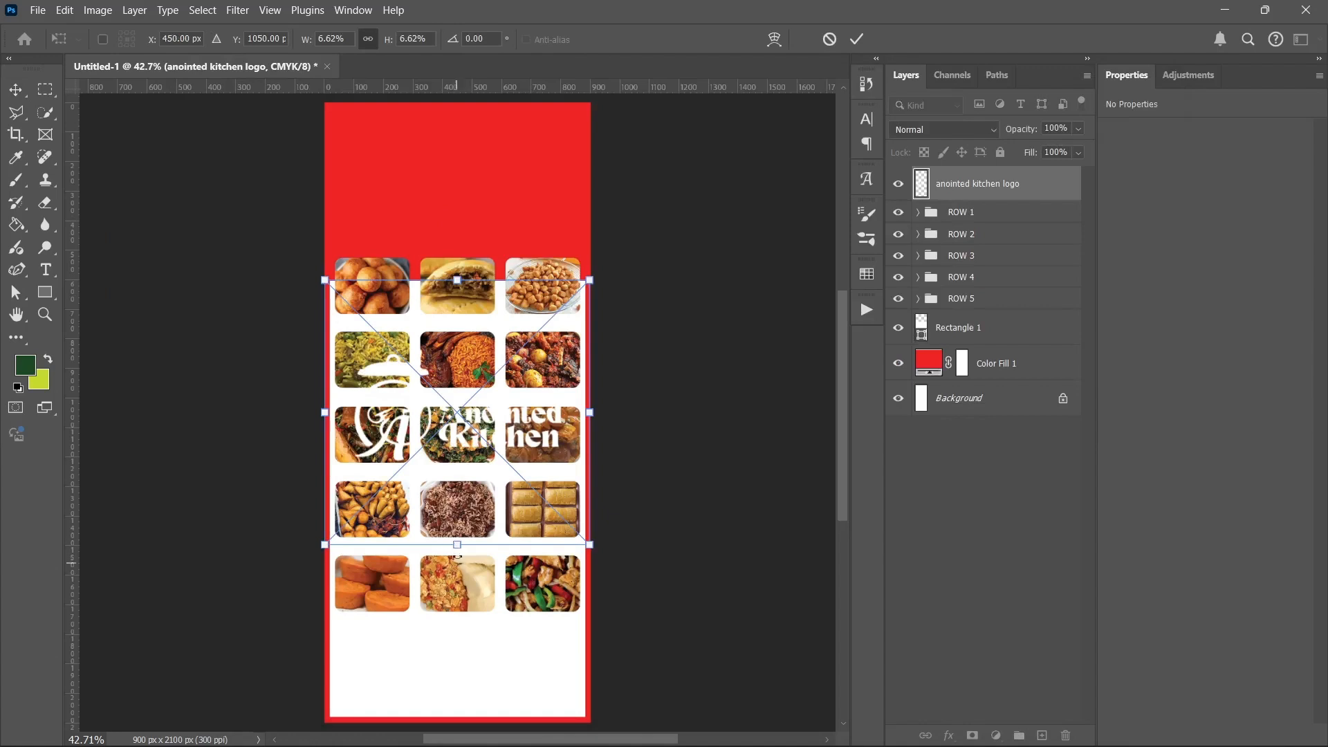
left_click_drag(456, 542, 463, 419)
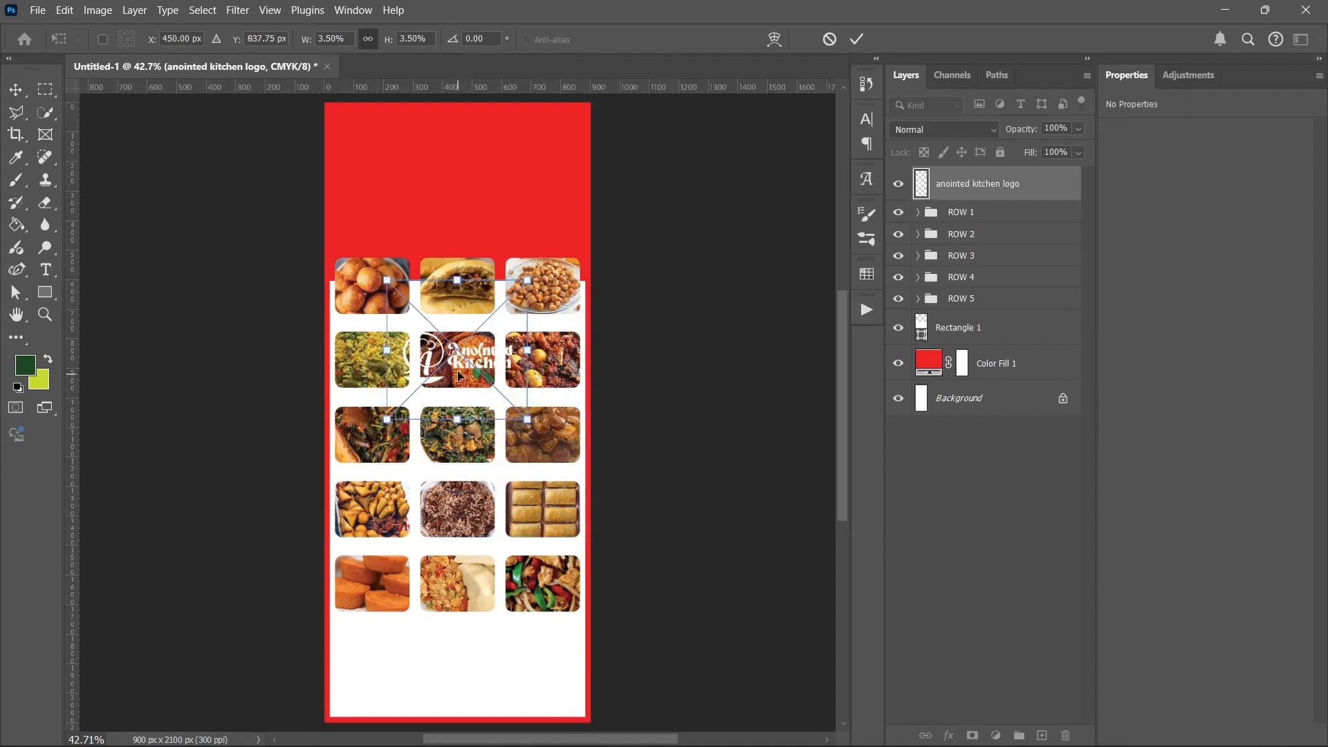
Step: Reduce the logo to 2.22%, place it at the top of the red area at Y 32 px, and center it horizontally on the banner
left_click_drag(459, 350, 467, 171)
left_click_drag(466, 220, 459, 154)
left_click_drag(458, 144, 459, 154)
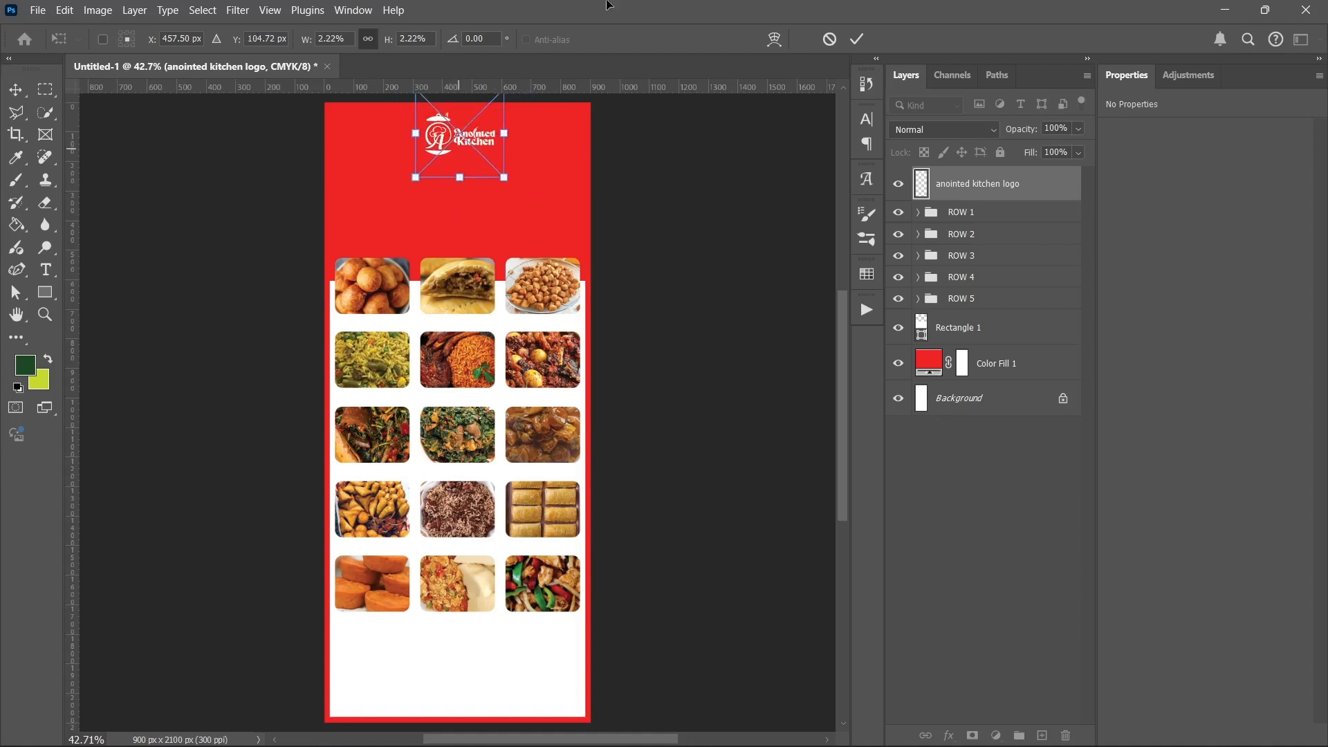
left_click(857, 39)
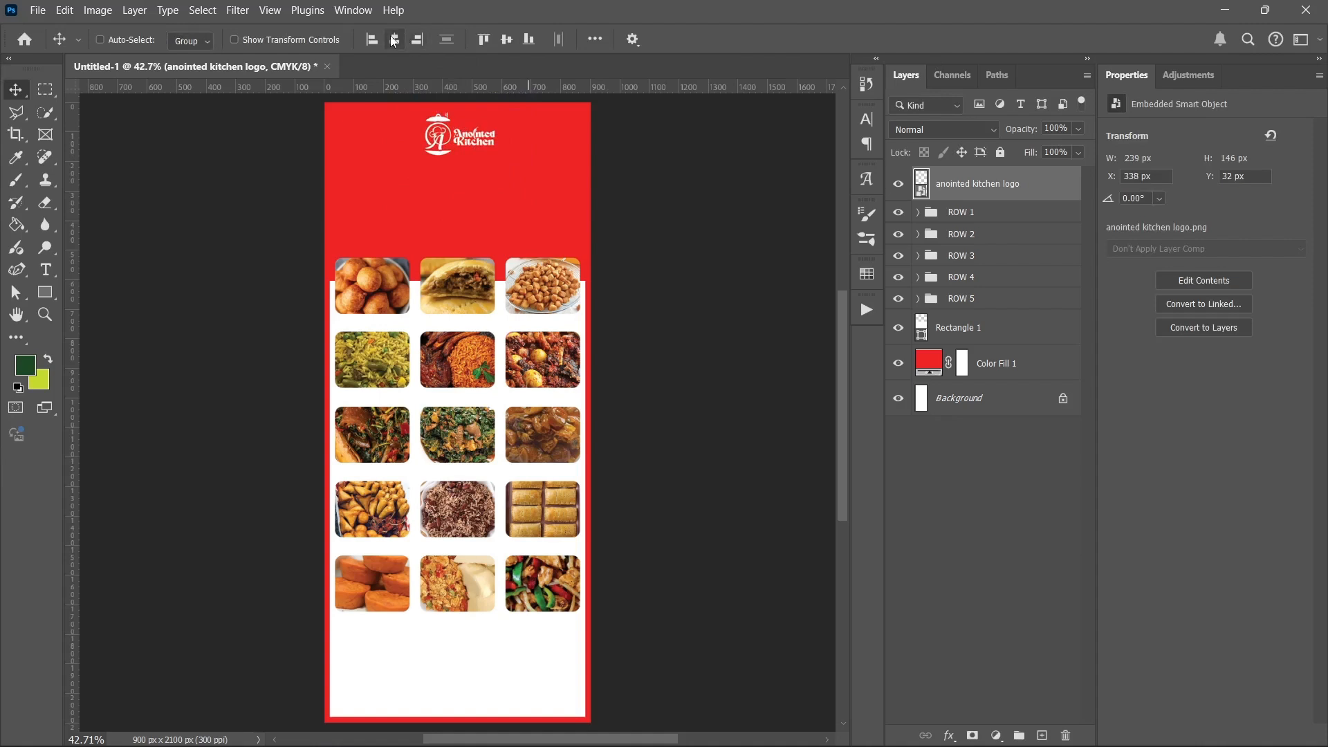
left_click(394, 39)
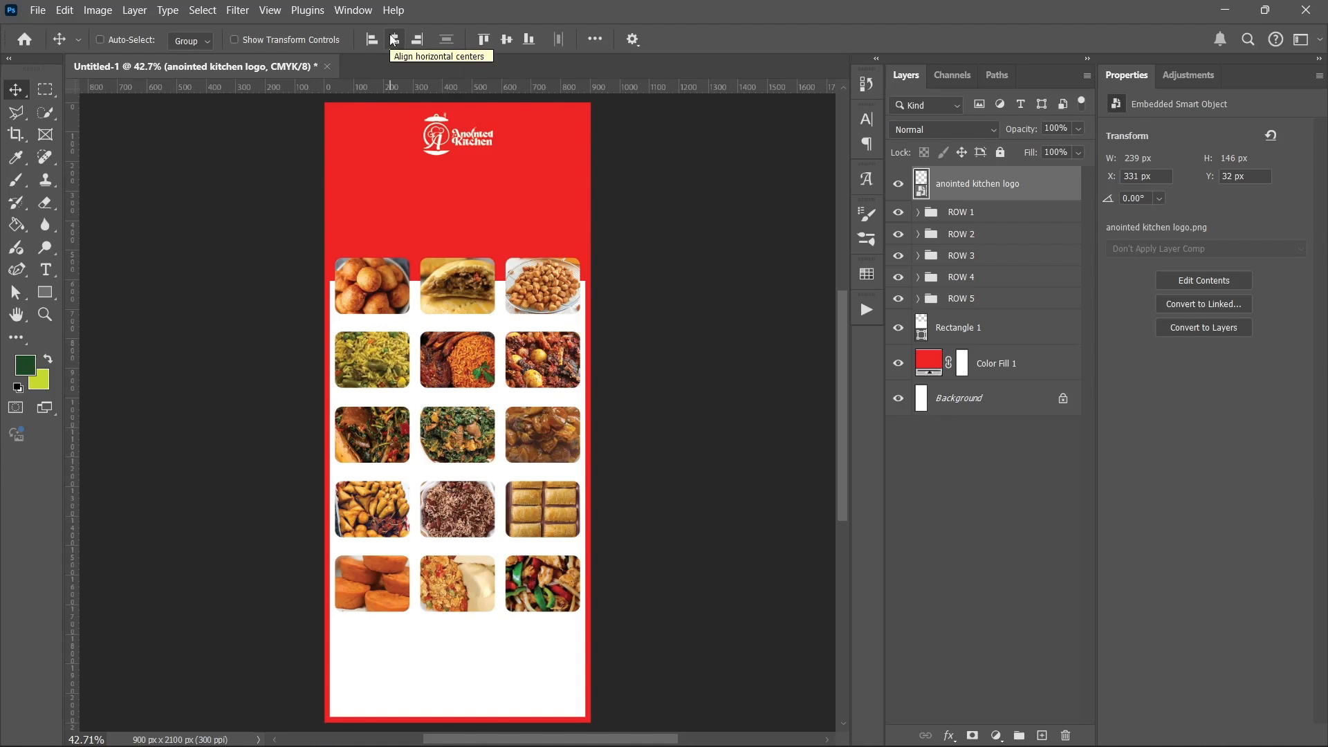
left_click(516, 660, "ctrl")
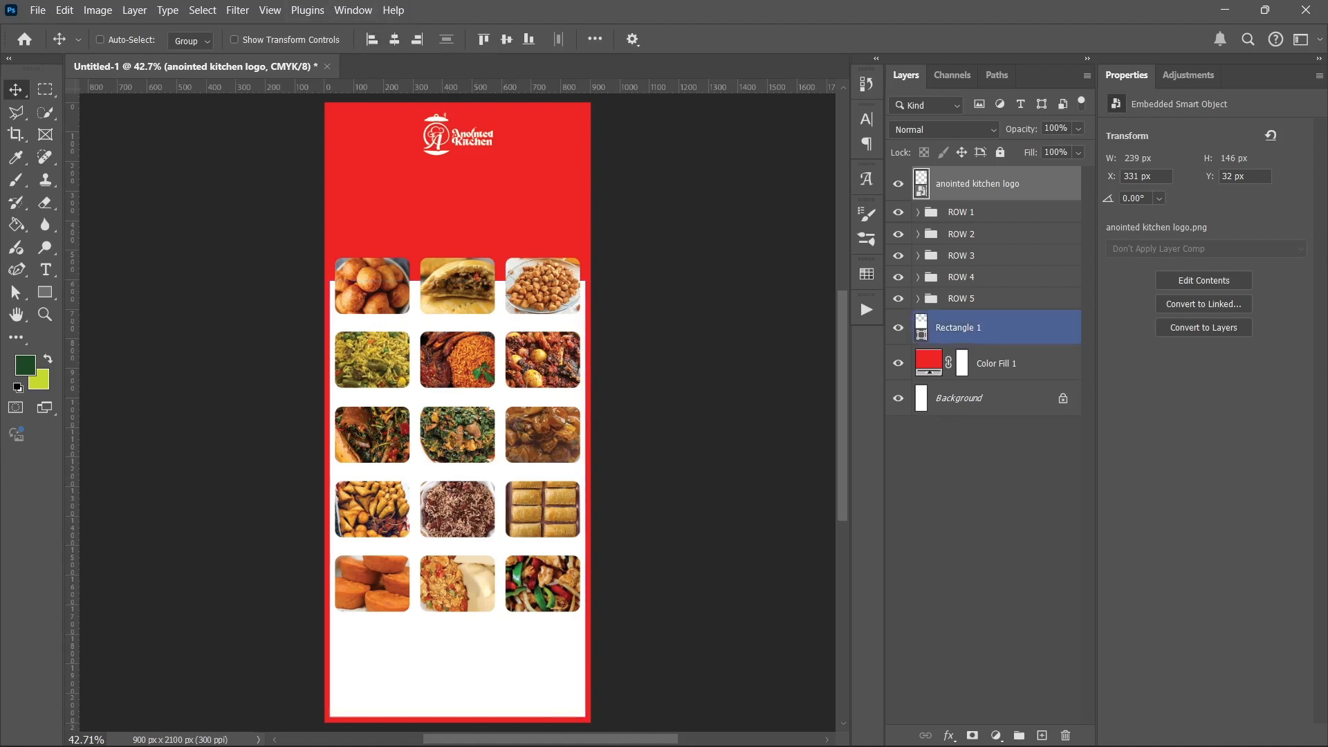
Step: Switch to Notepad and copy the headline "Outdoor Catering & Food Delivery" from Rollup Banner.txt
left_click(856, 742)
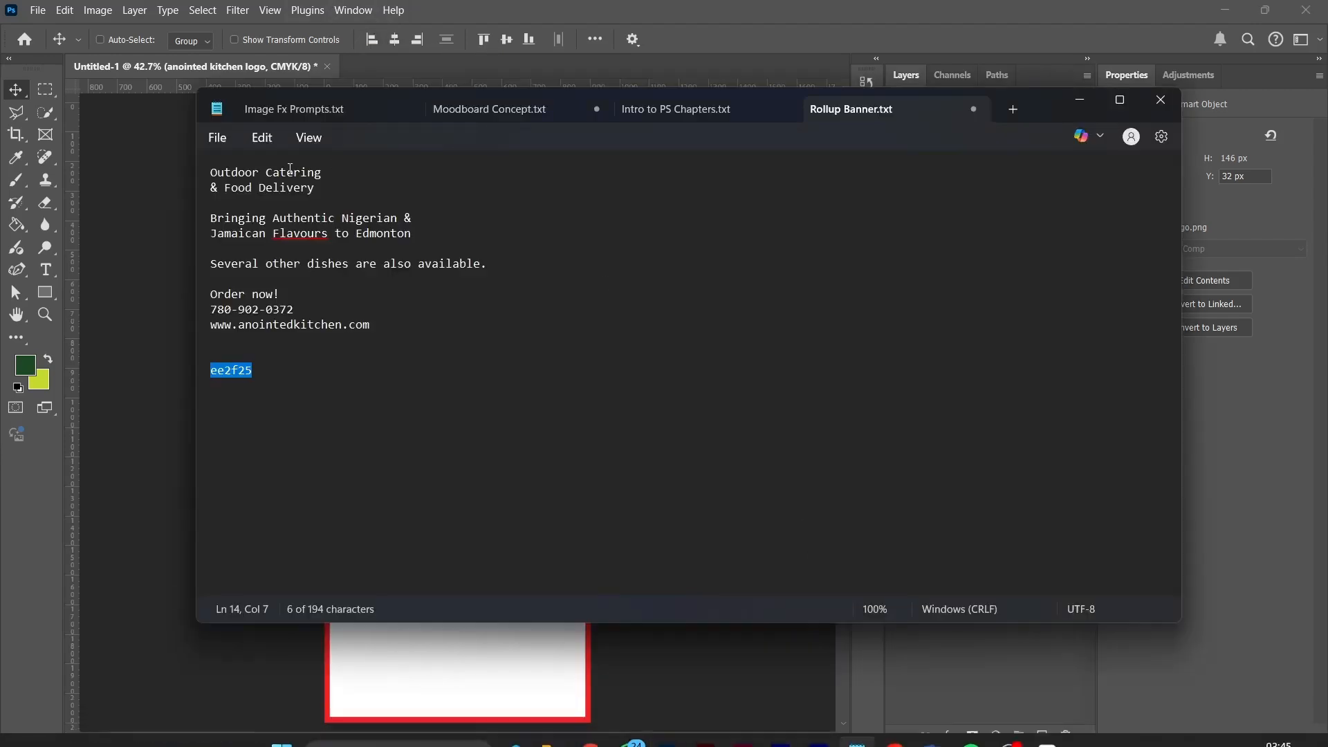
left_click_drag(214, 162, 329, 194)
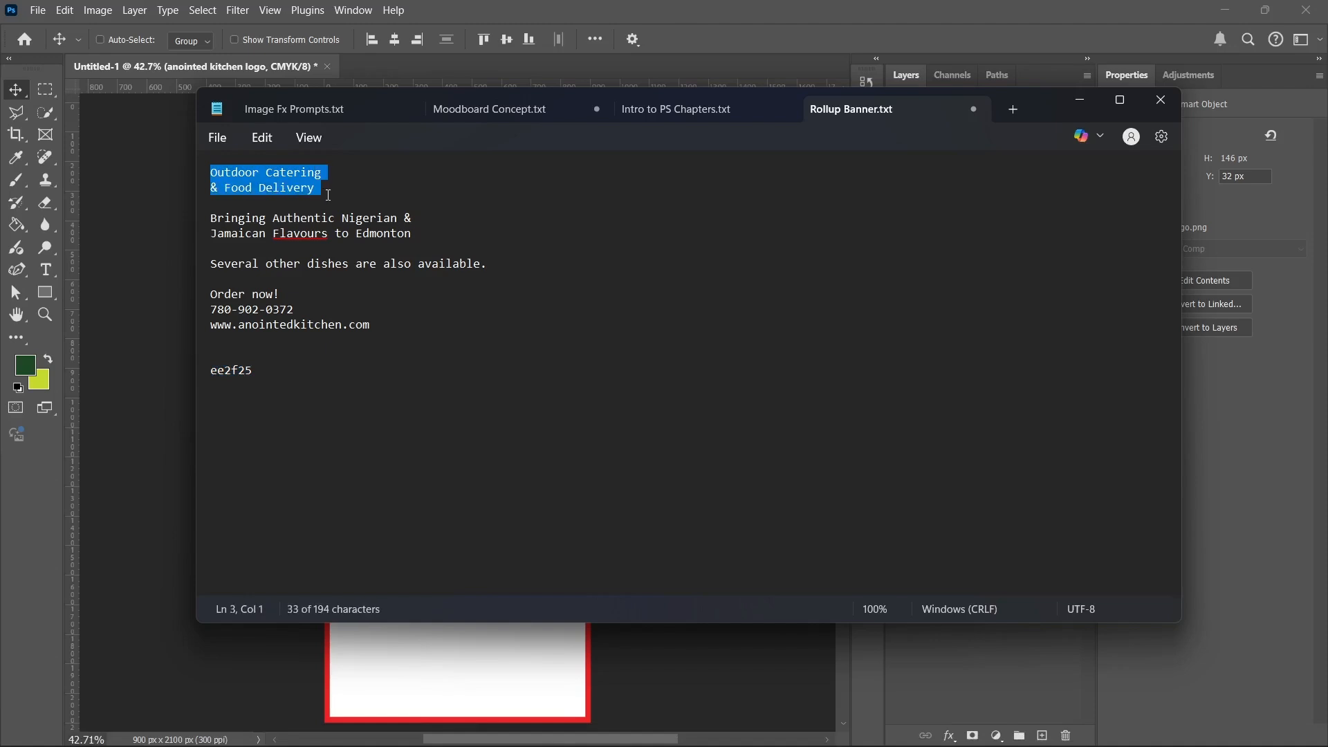
right_click(289, 191)
left_click(426, 277)
left_click(1080, 100)
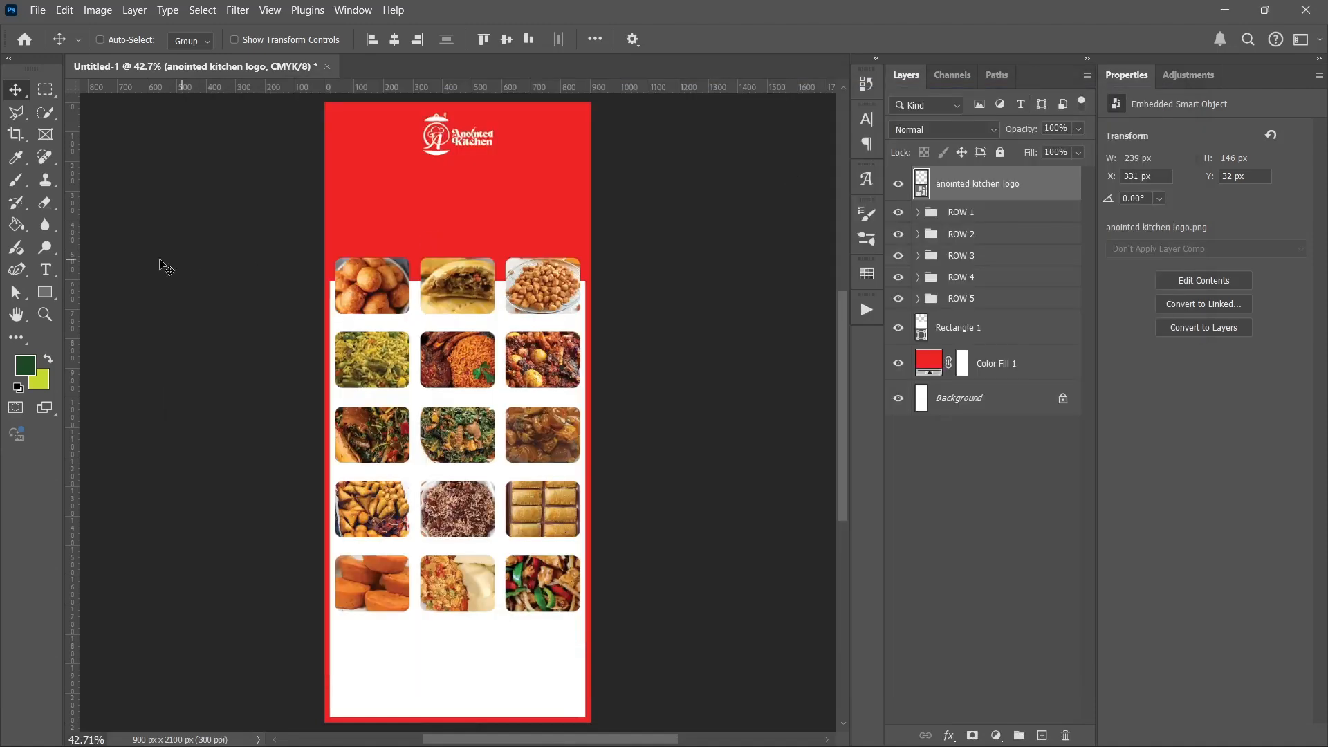
Step: Add the copied headline "Outdoor Catering & Food Delivery" as a text layer below the logo in the red area
left_click(44, 270)
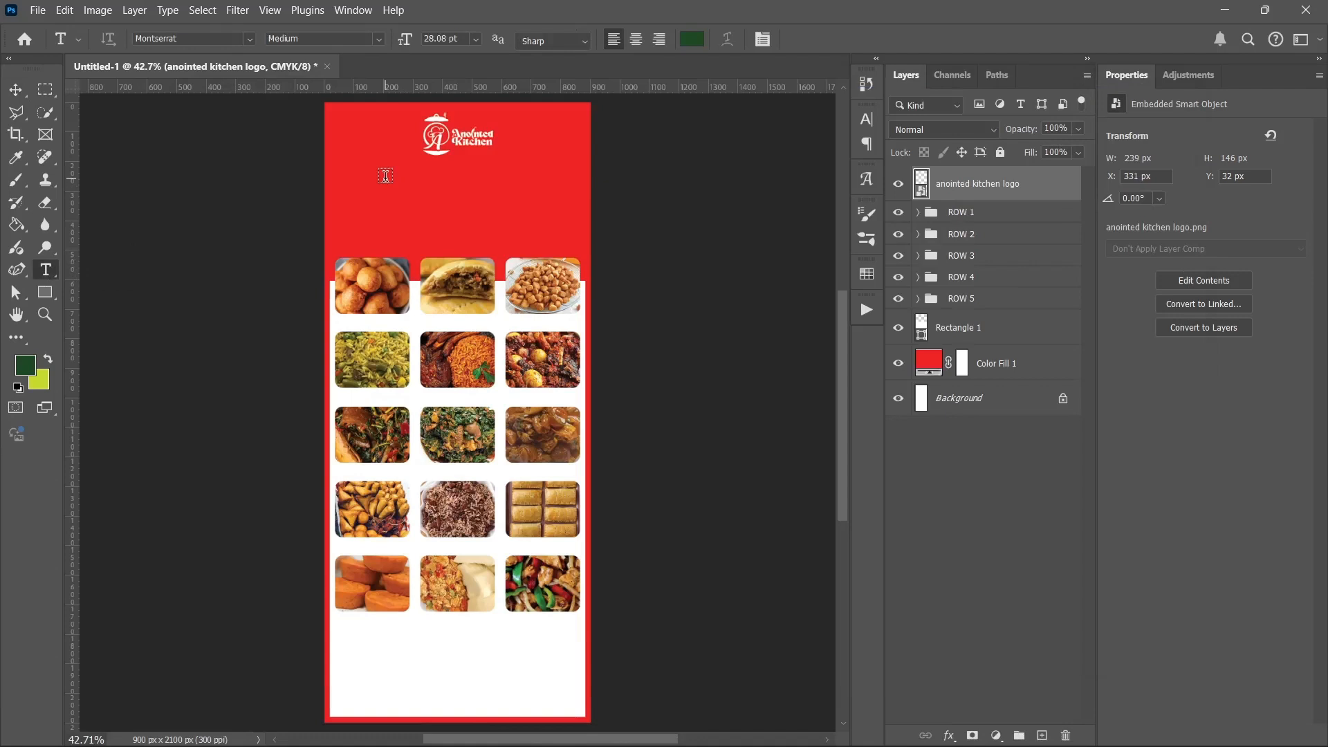
left_click(430, 197)
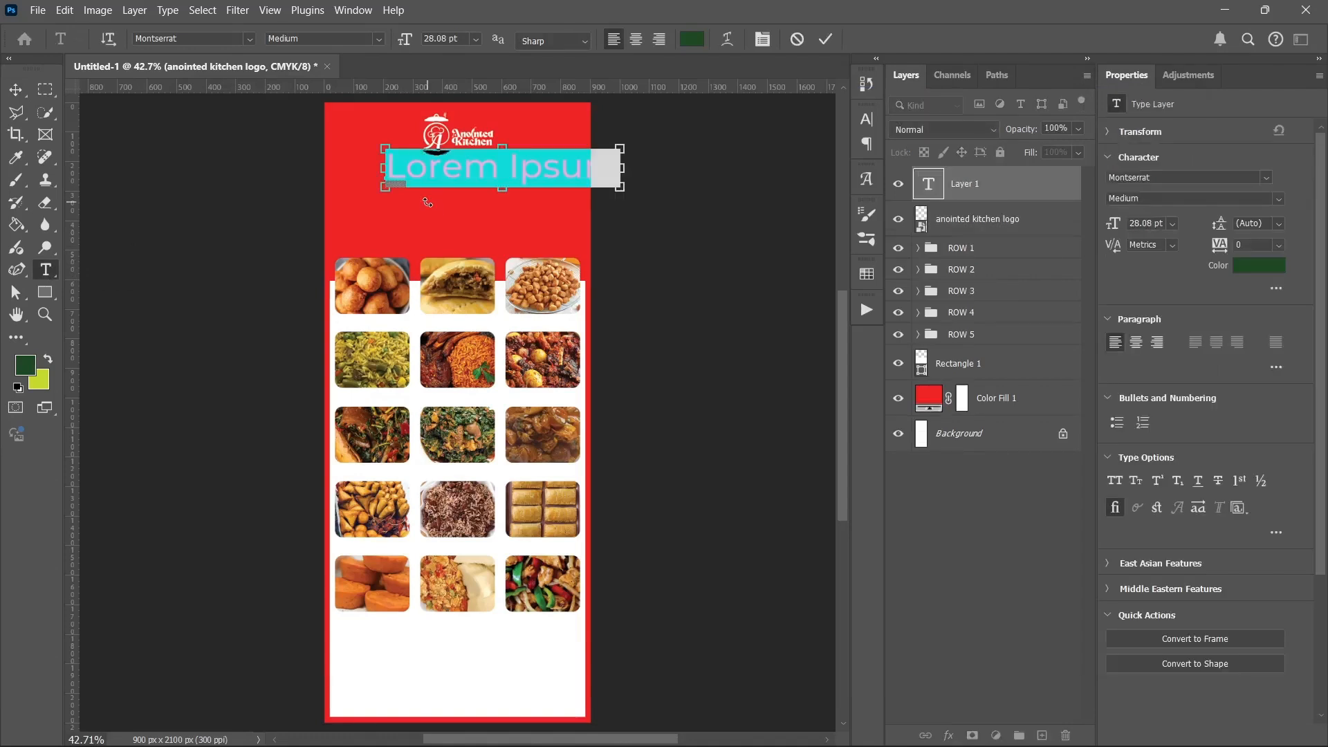
key("ctrl+v")
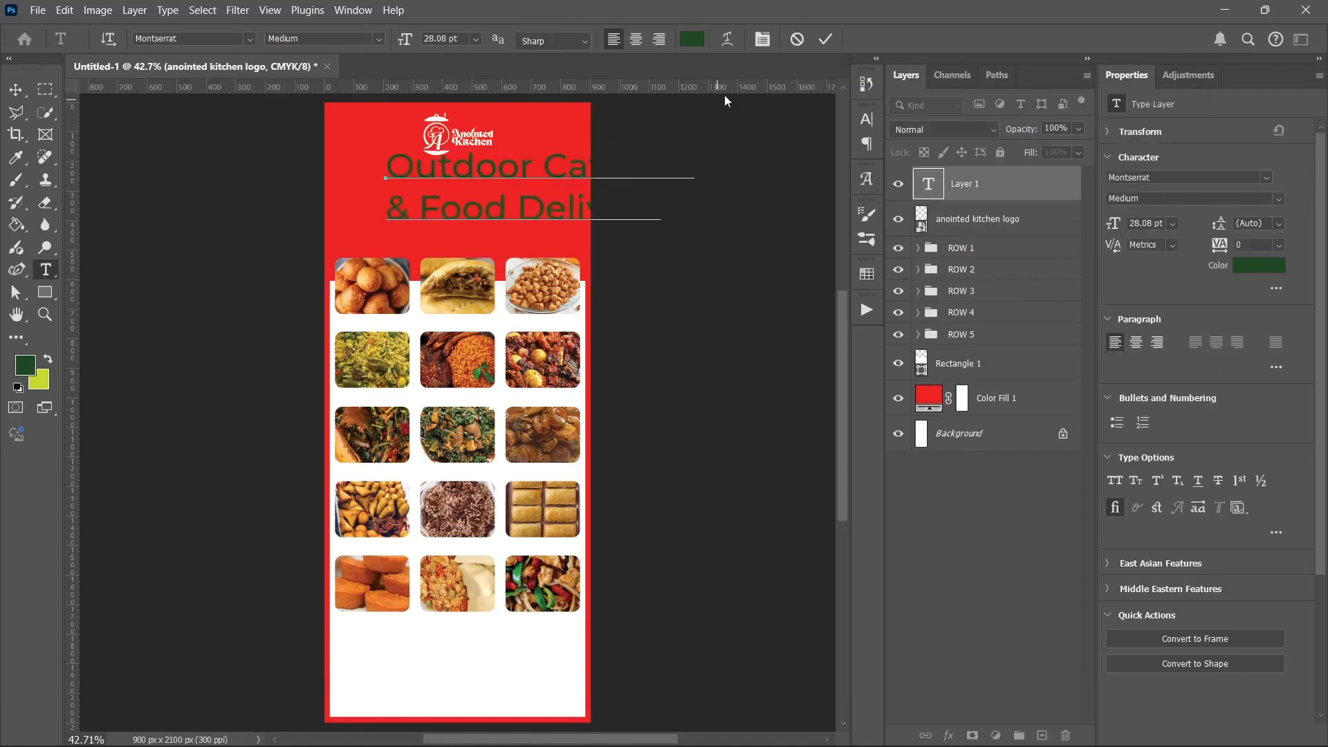
left_click(828, 38)
Step: Set the headline text to the Yummy Regular font and colour it white (ffffff)
left_click(1266, 178)
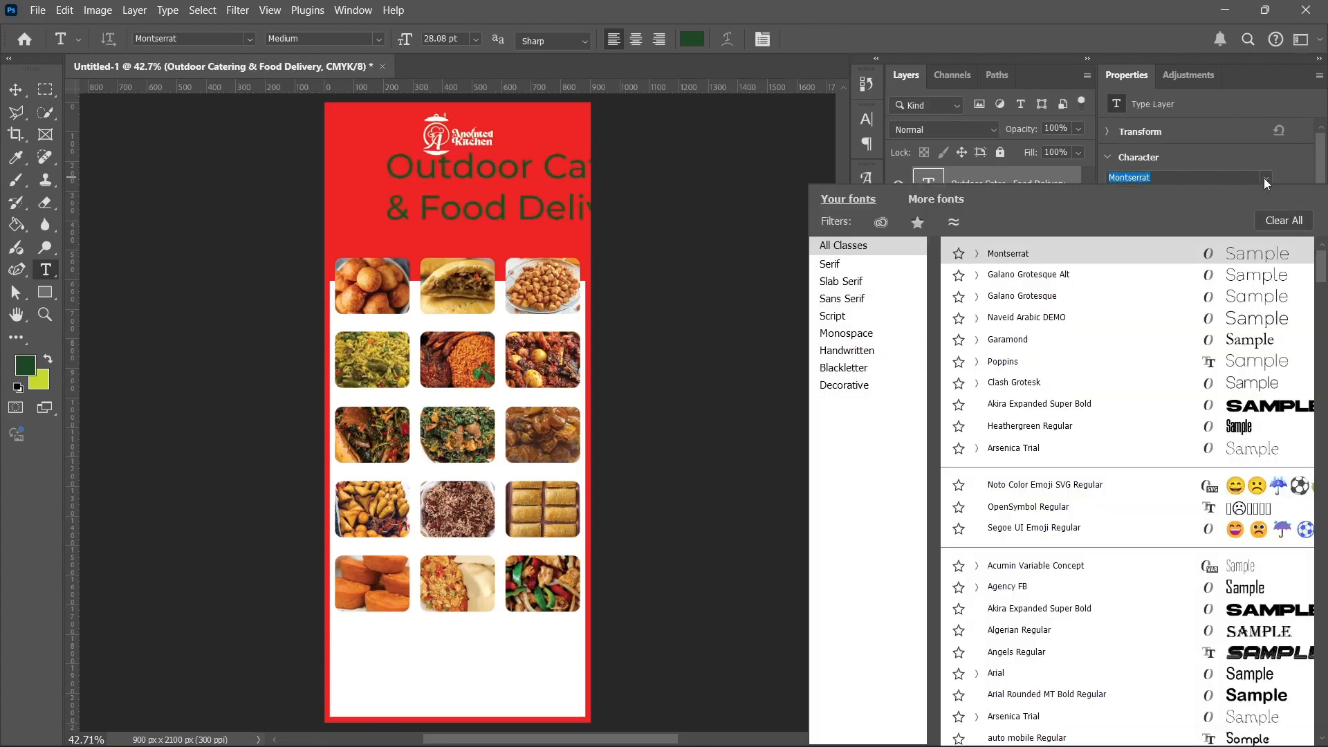
type("YUMM")
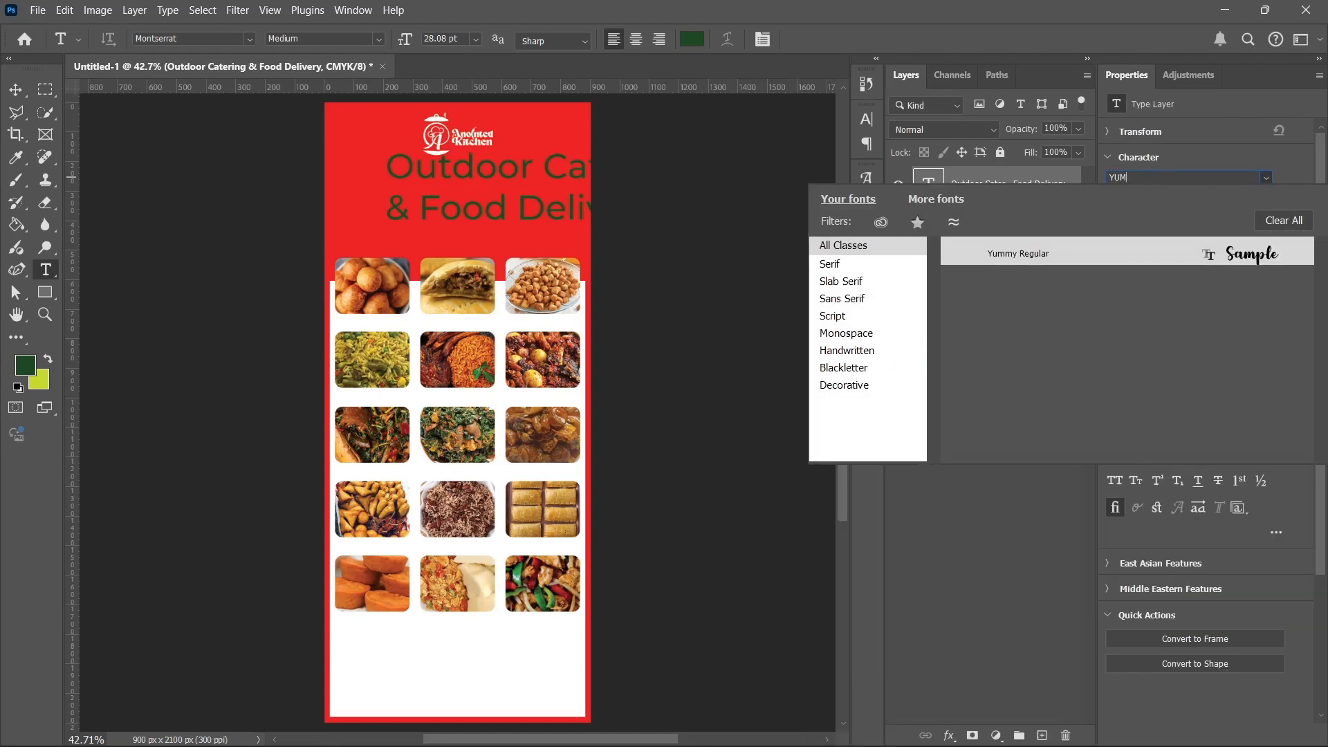
left_click(1040, 260)
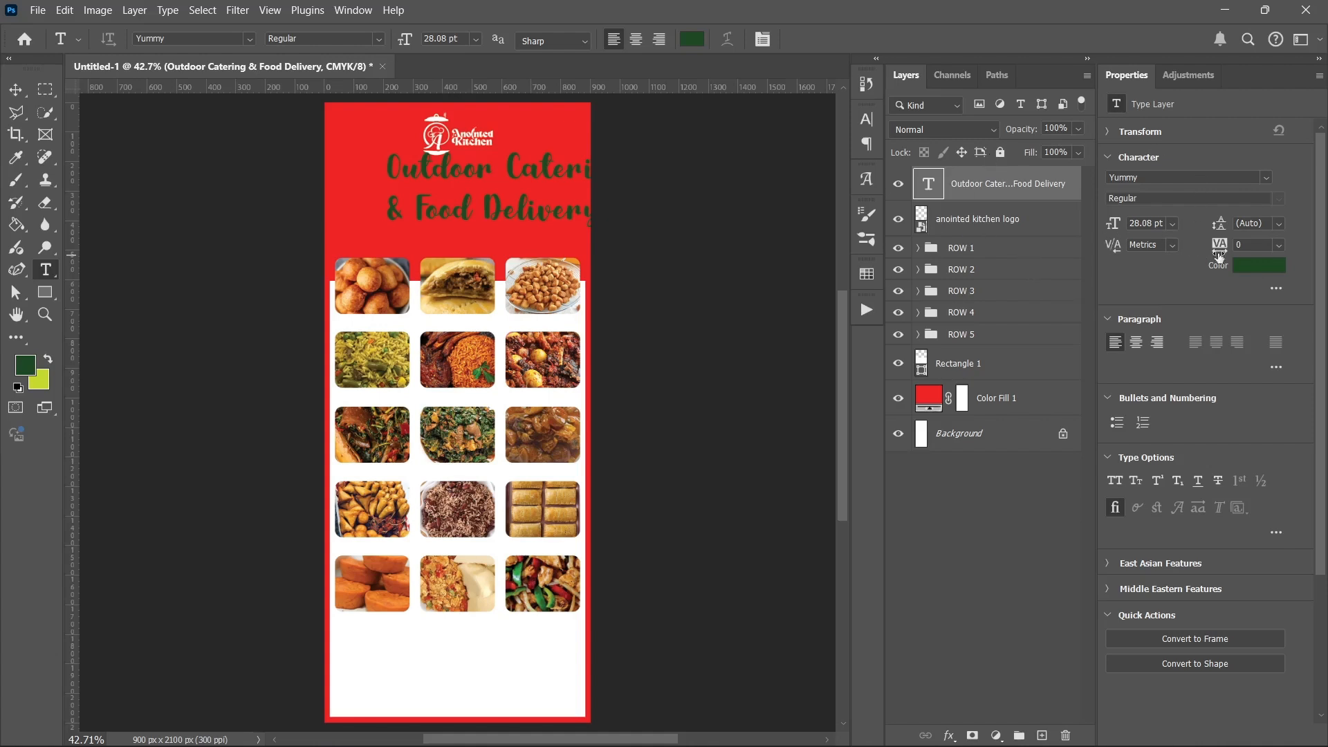
left_click(1249, 265)
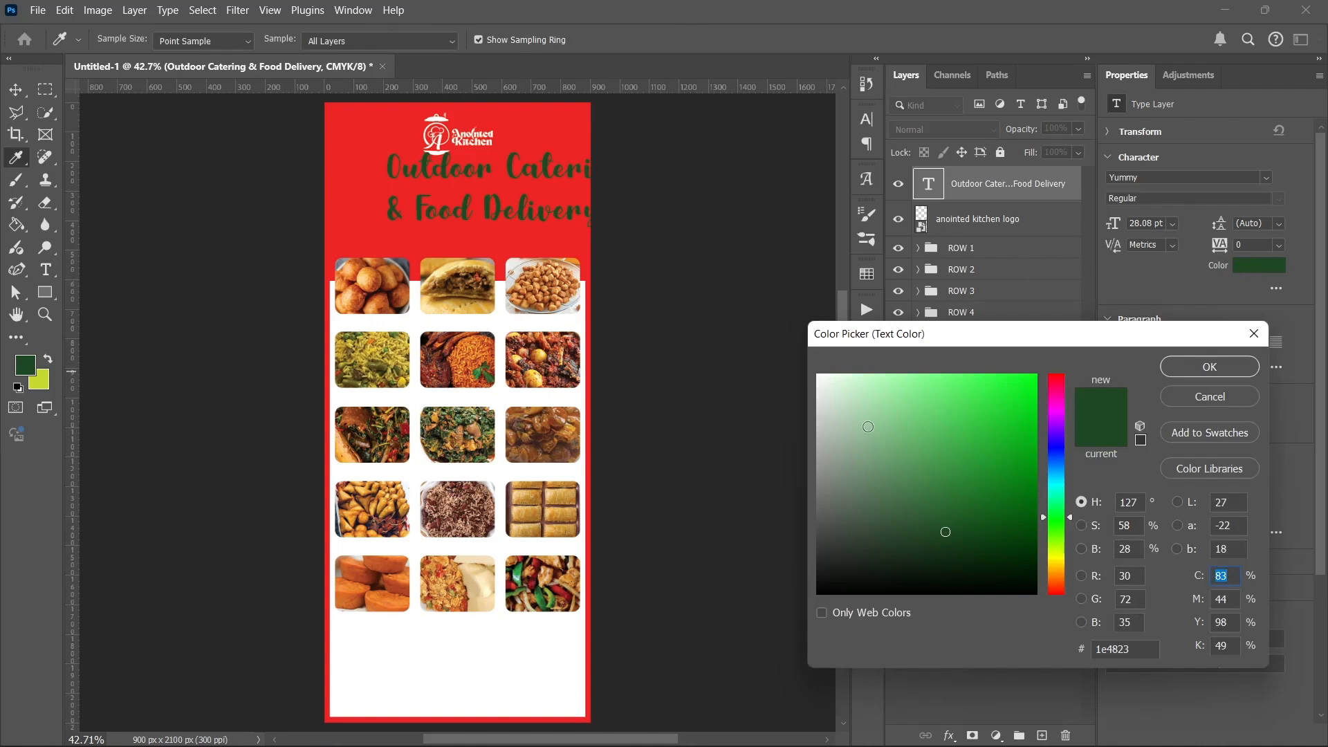
left_click(819, 375)
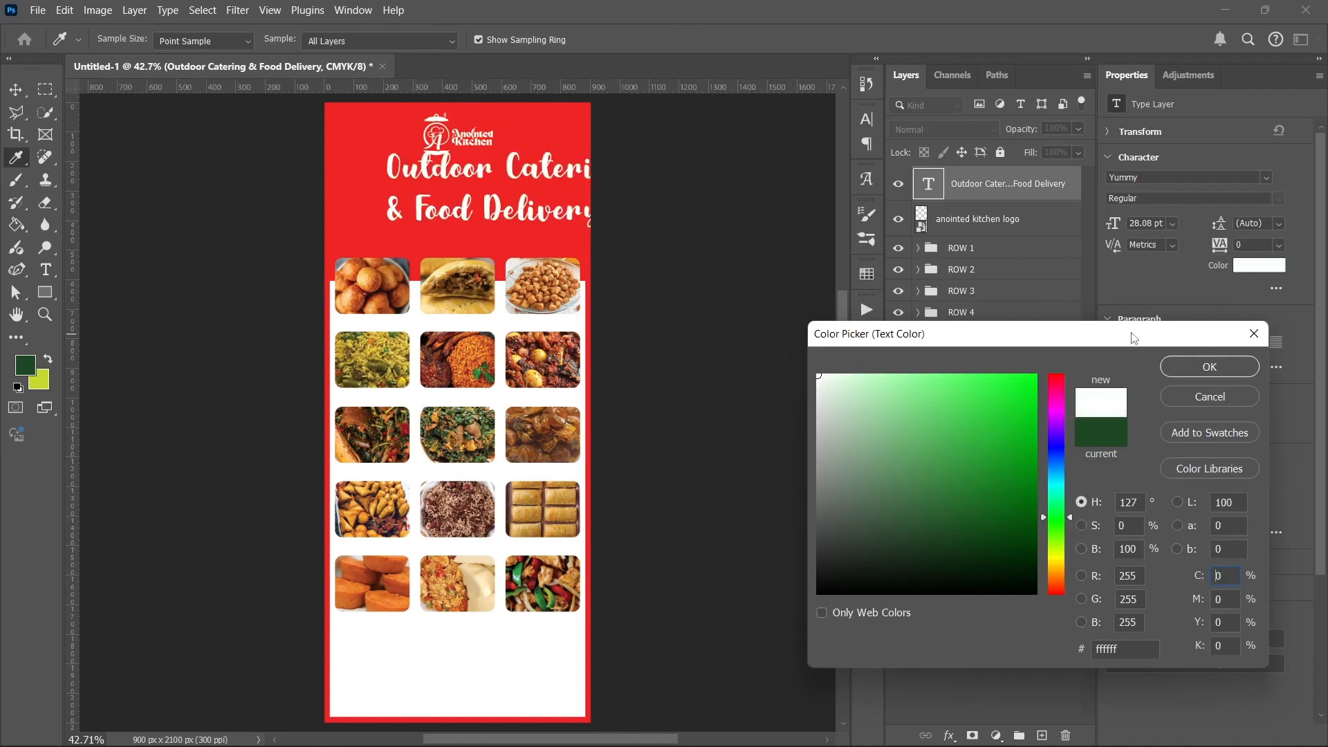
left_click(1213, 366)
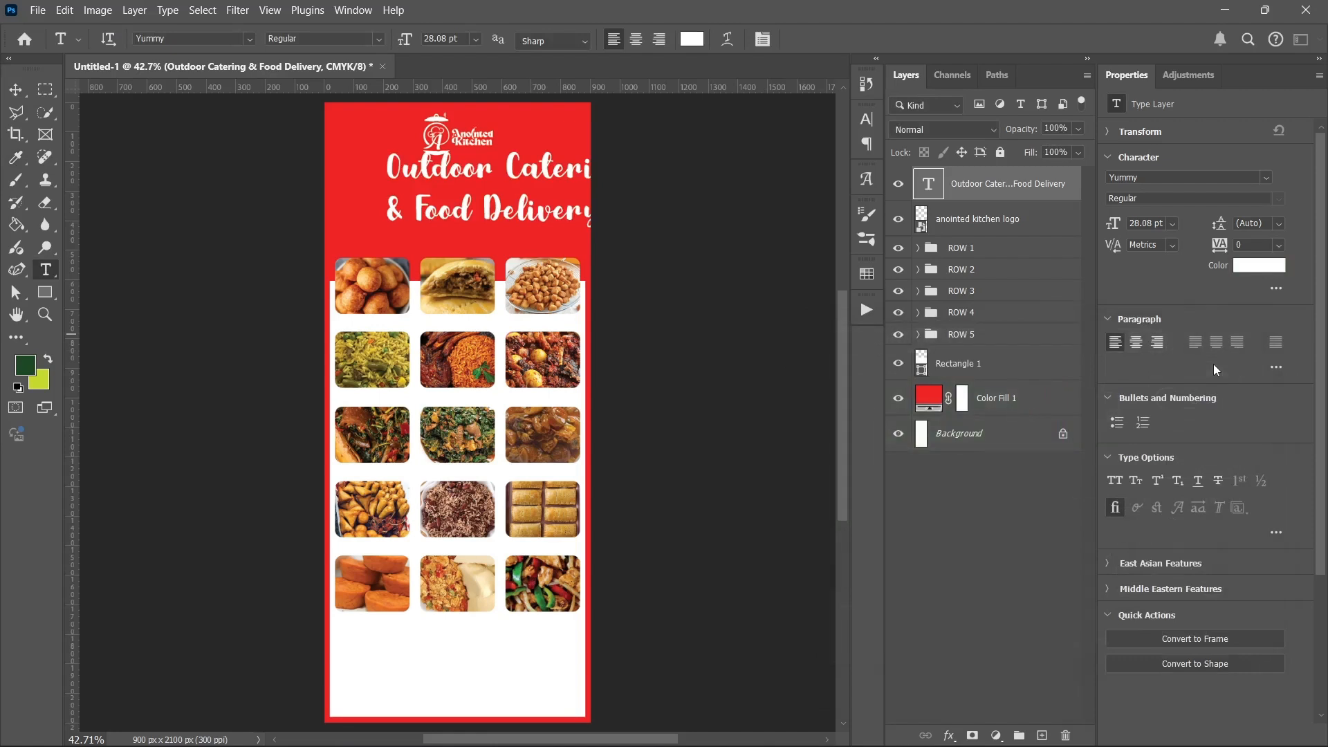
Step: Scale the headline down proportionally to about 64% so both lines fit within the banner's width
key("ctrl+t")
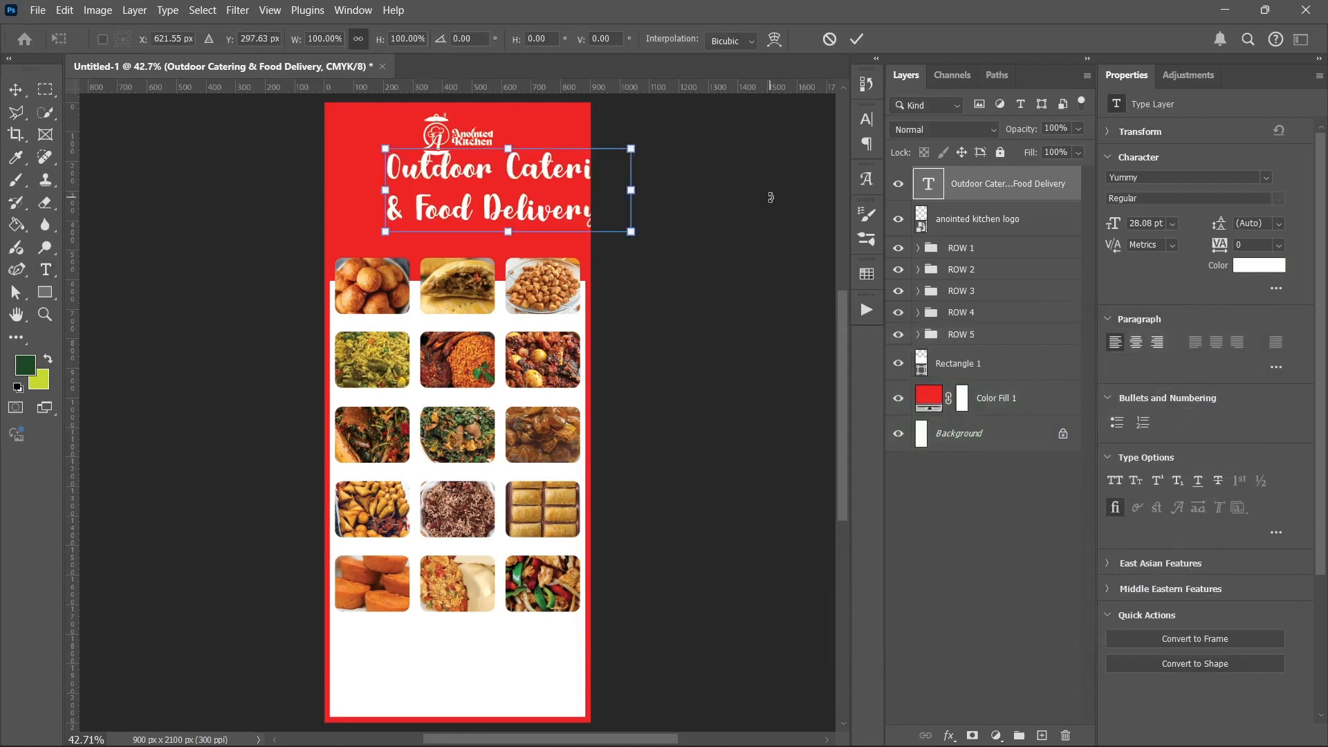
left_click_drag(629, 188, 545, 199)
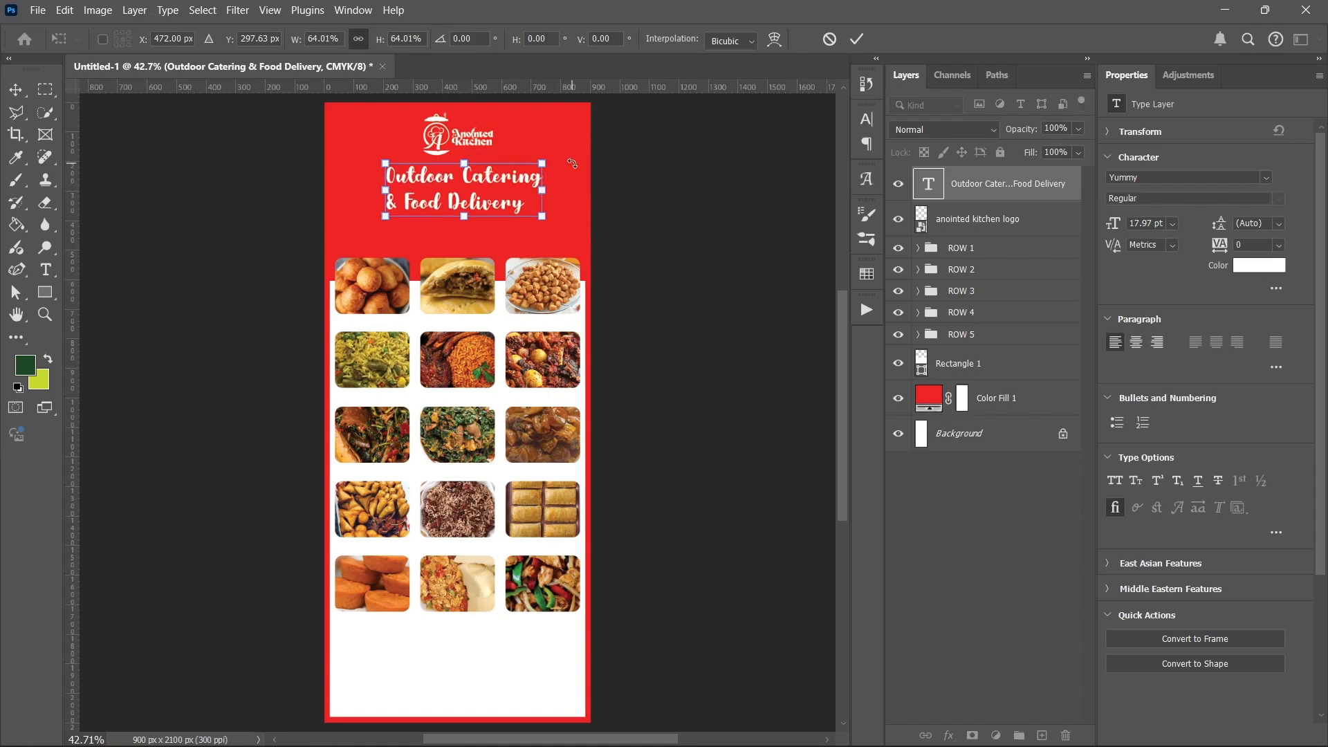
key("Return")
Step: Center-align the two headline lines and center the text layer horizontally on the banner
key("t")
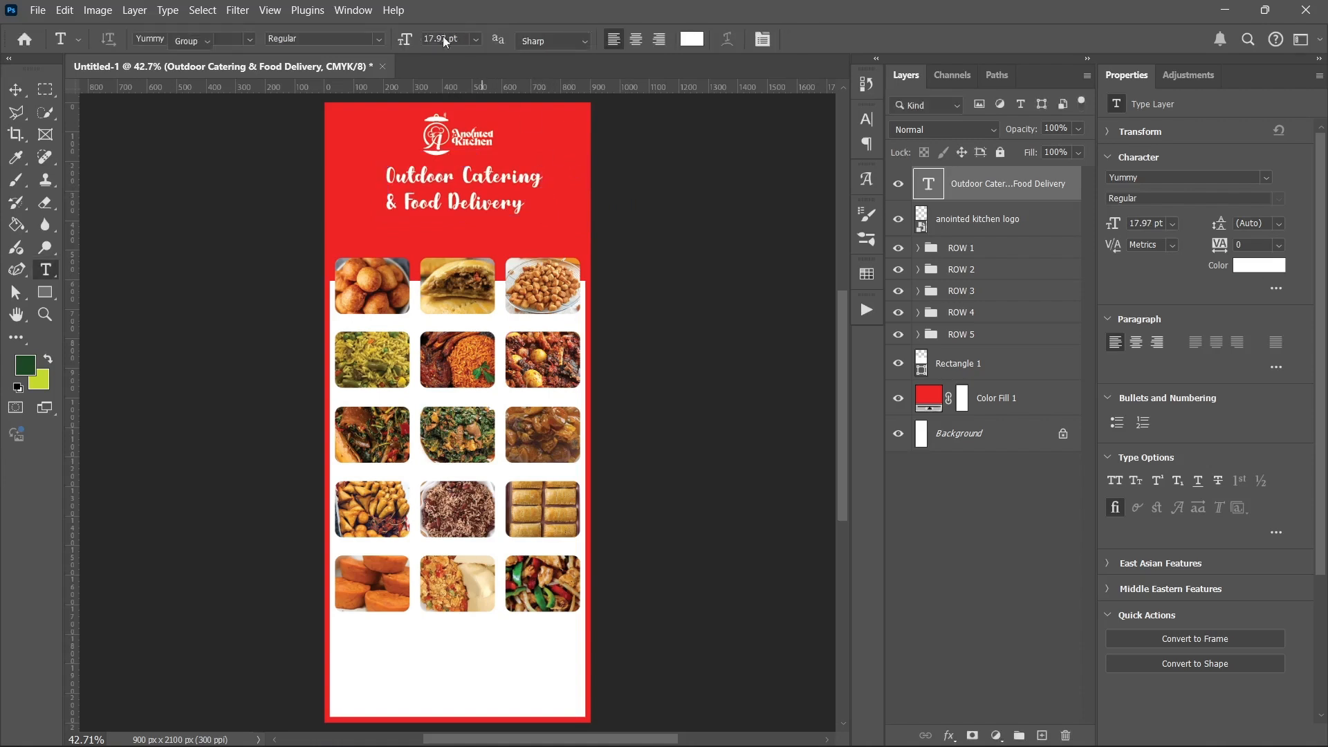
key("v")
left_click(400, 41)
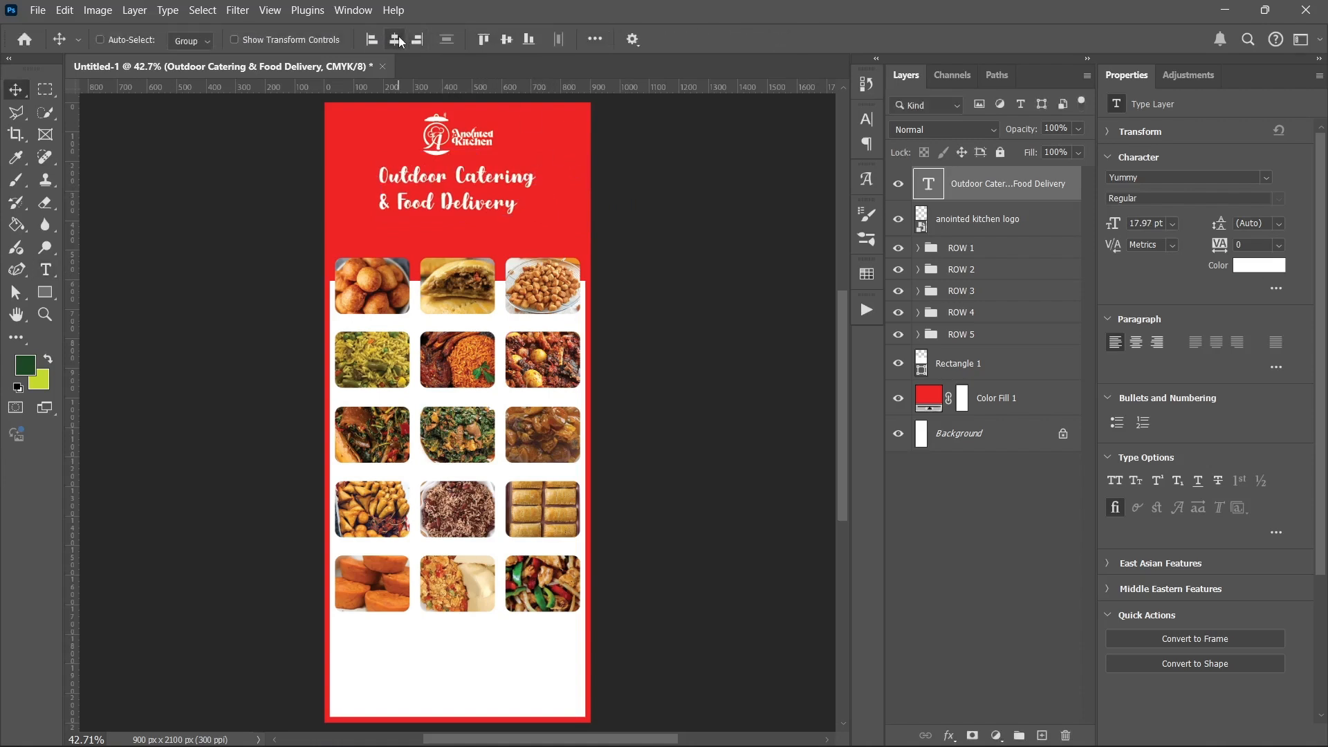
left_click(1136, 342)
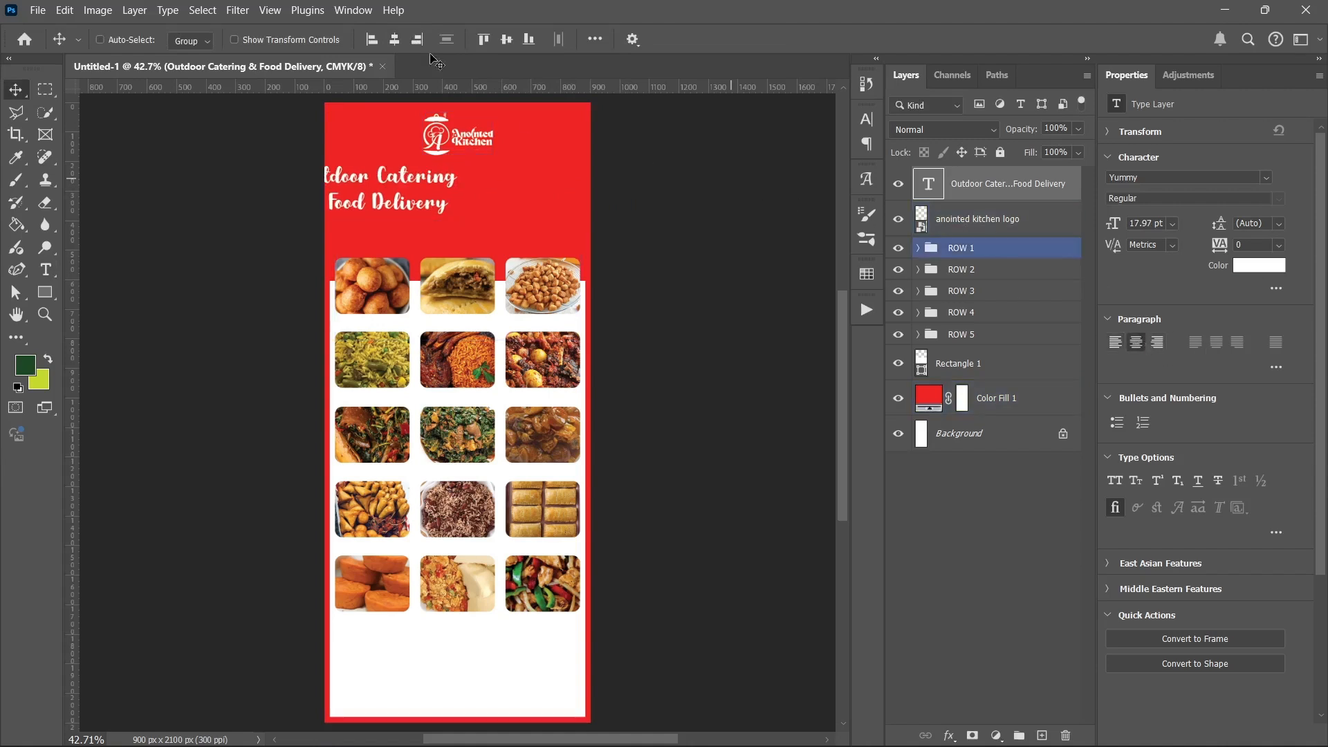
left_click(394, 40)
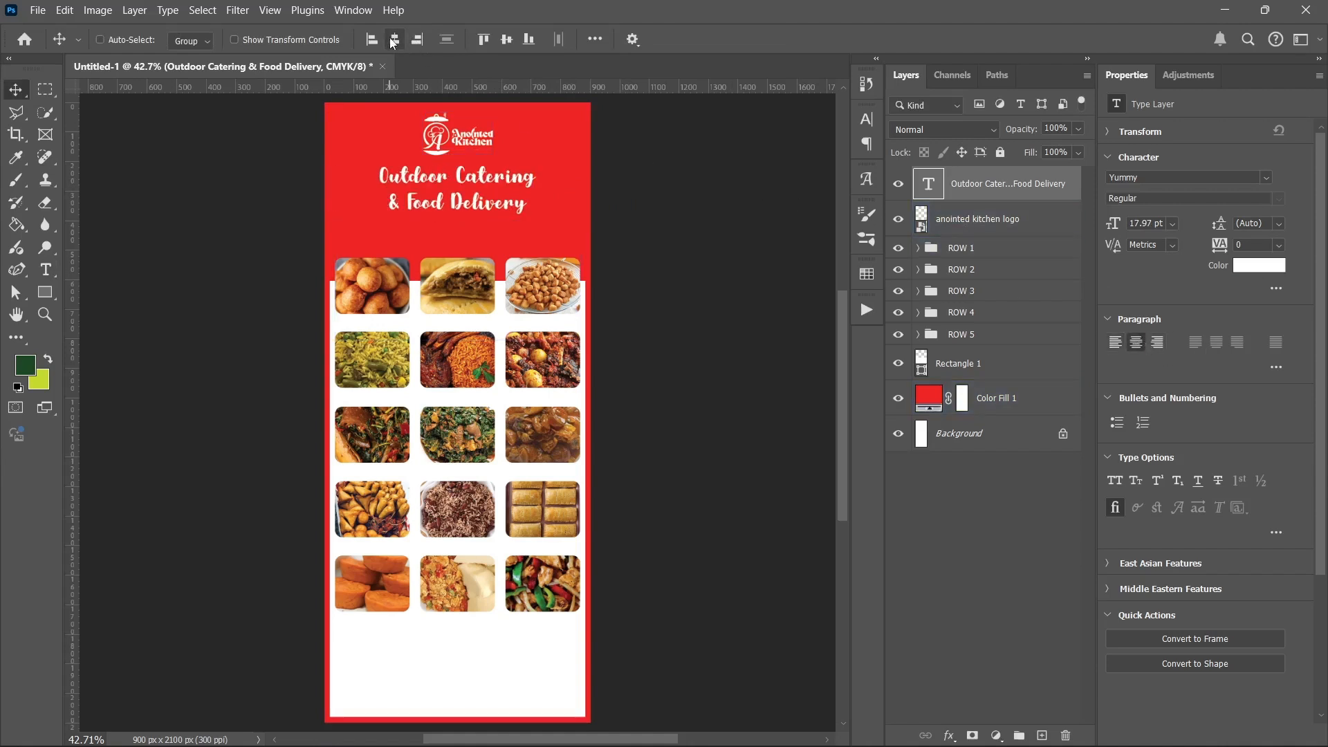
Step: Recolour only the "Outdoor Catering" line of the headline with the lime green background swatch colour (c5d92f)
double_click(412, 172)
triple_click(410, 167)
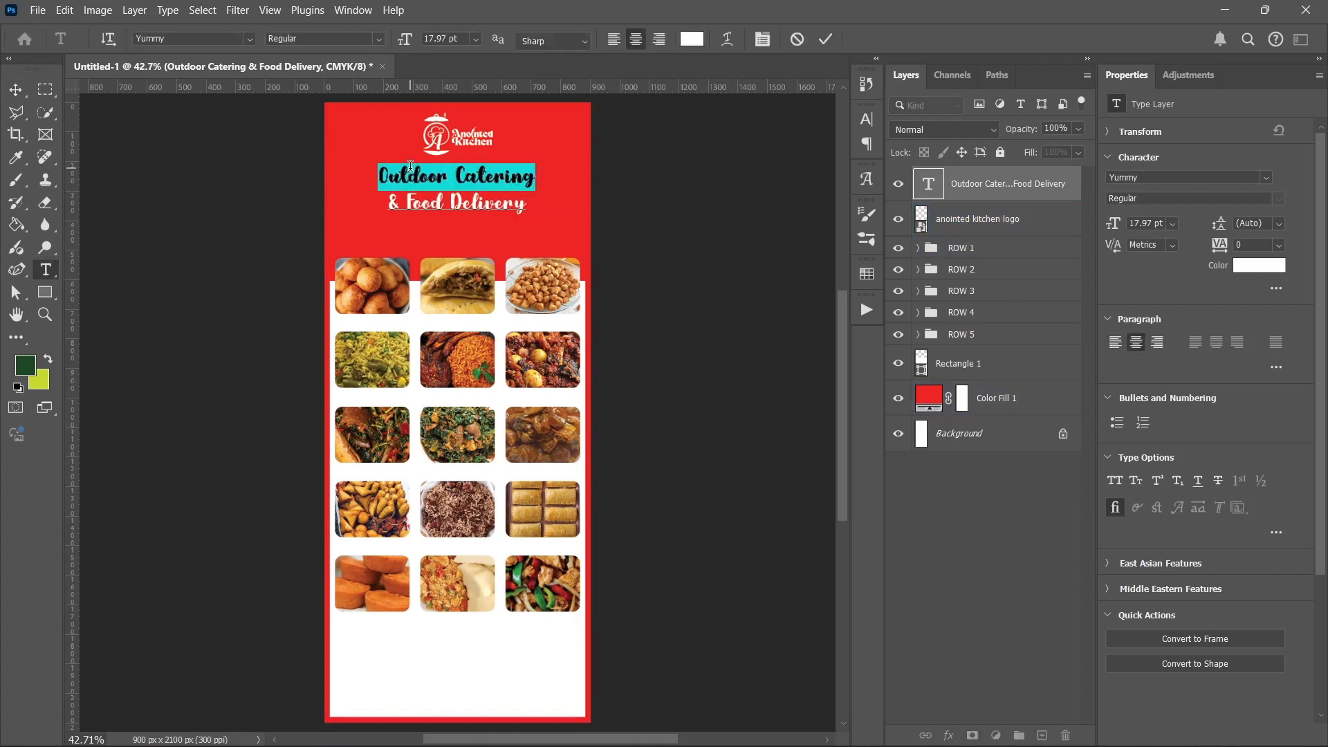
left_click(410, 167)
double_click(410, 167)
left_click(410, 167)
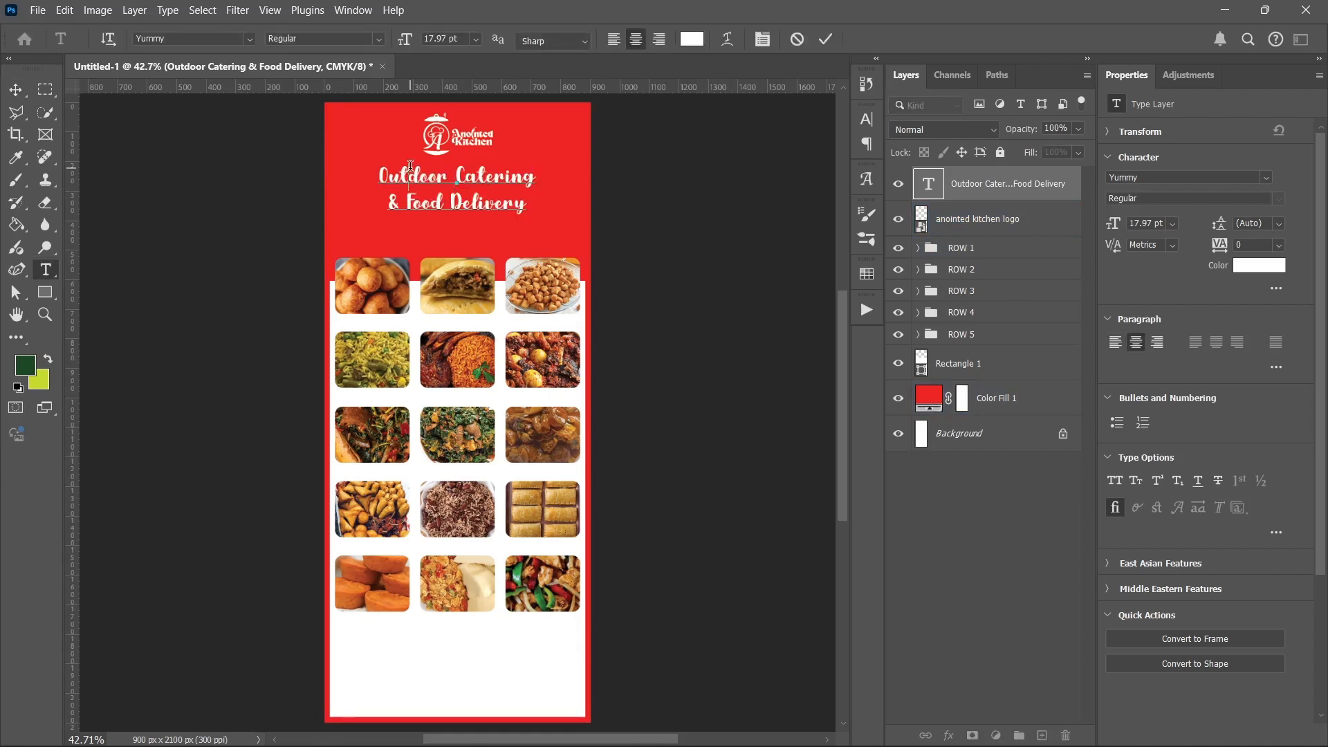
triple_click(410, 167)
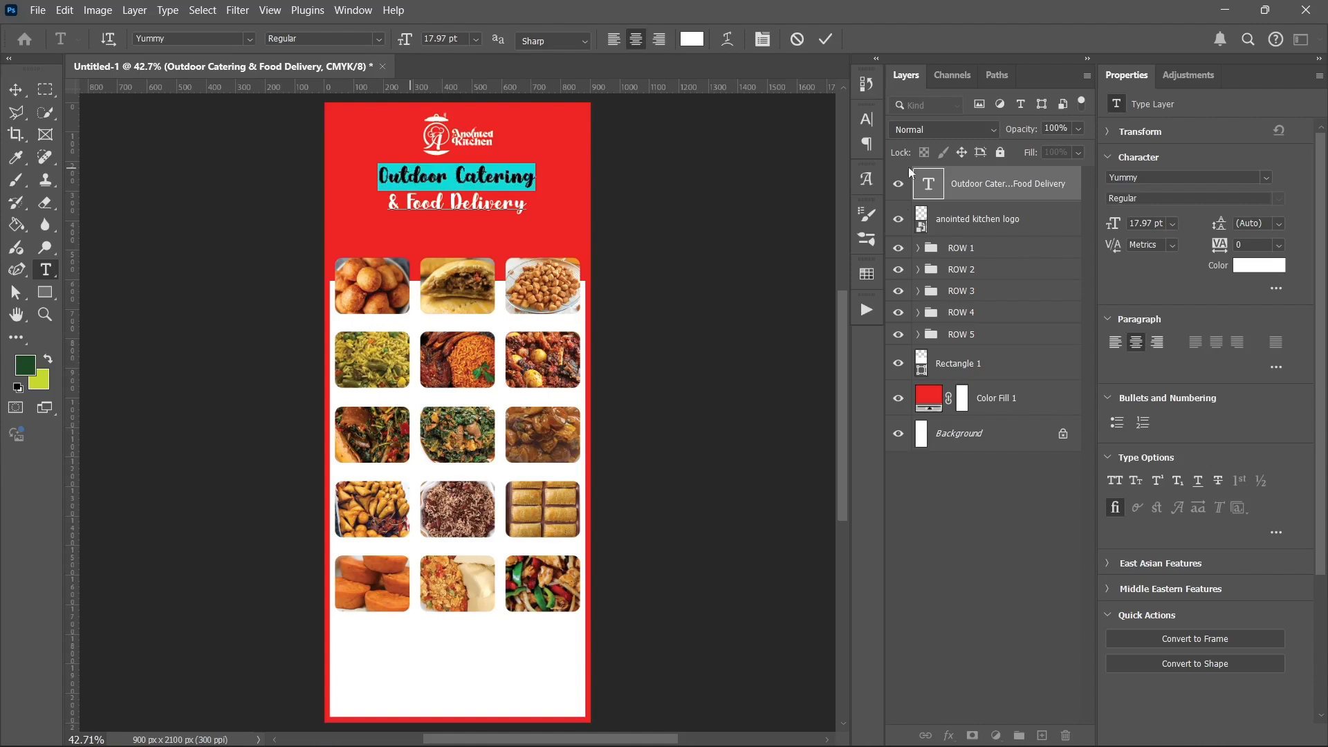
left_click(1278, 267)
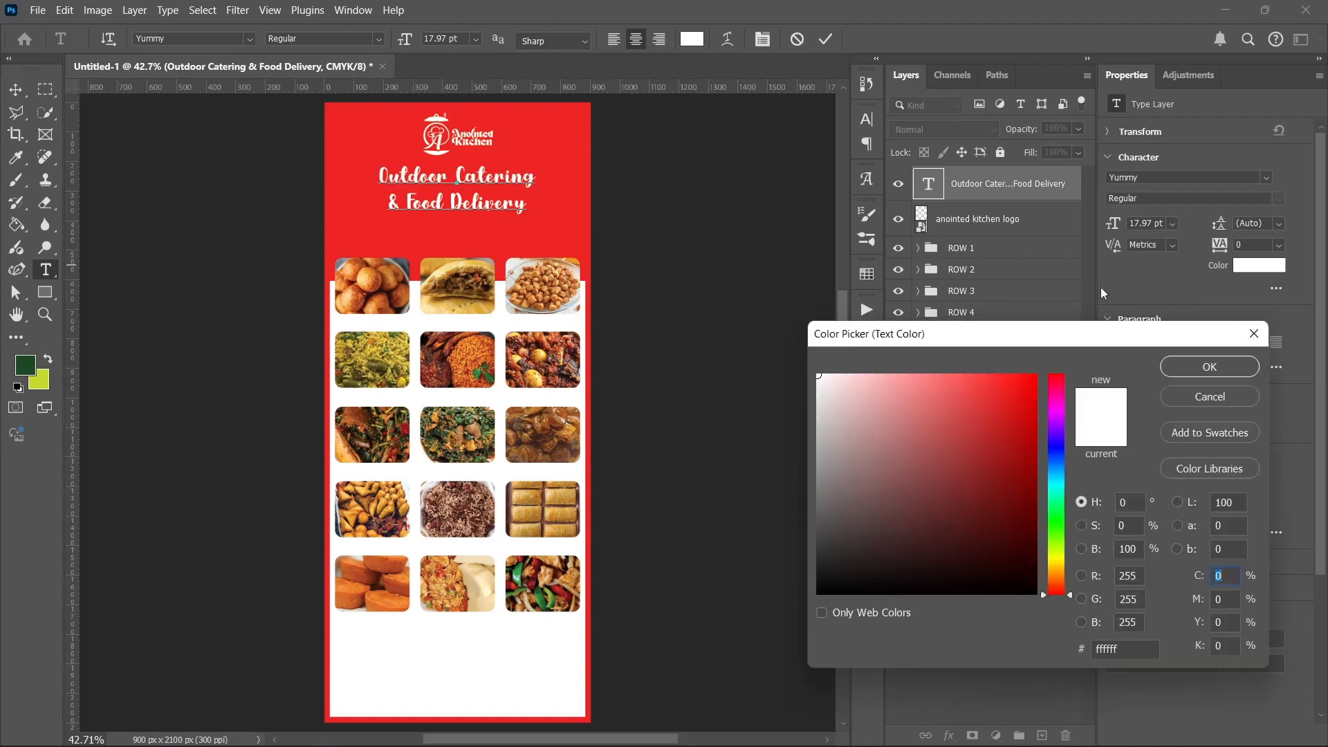
left_click(45, 383)
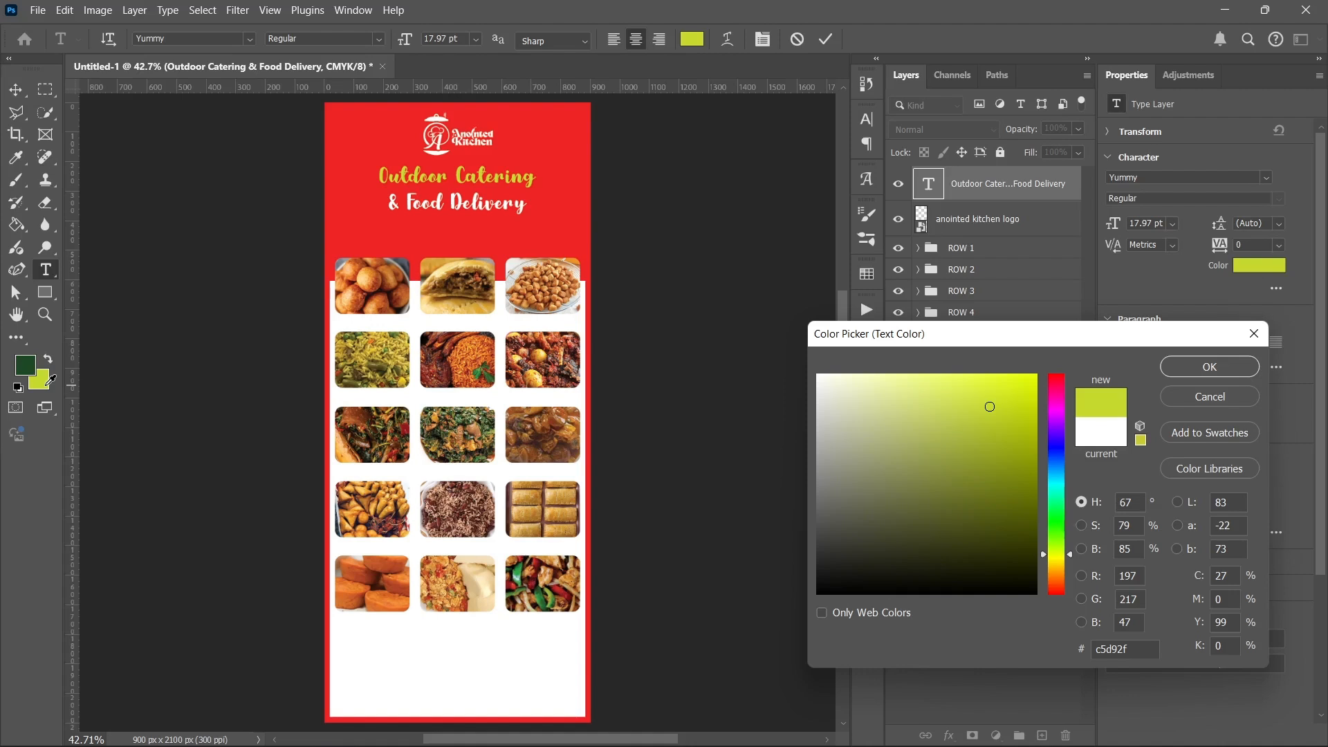
left_click(1187, 367)
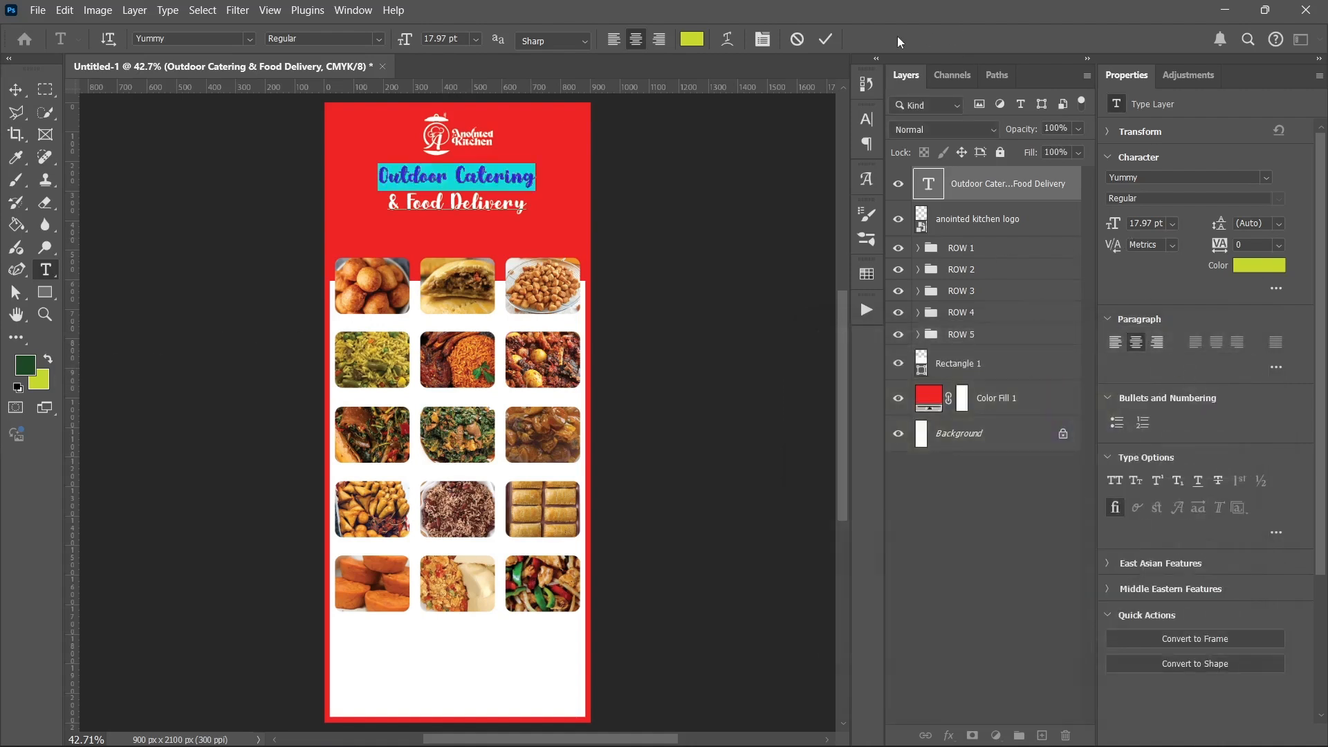
left_click(826, 39)
key("v")
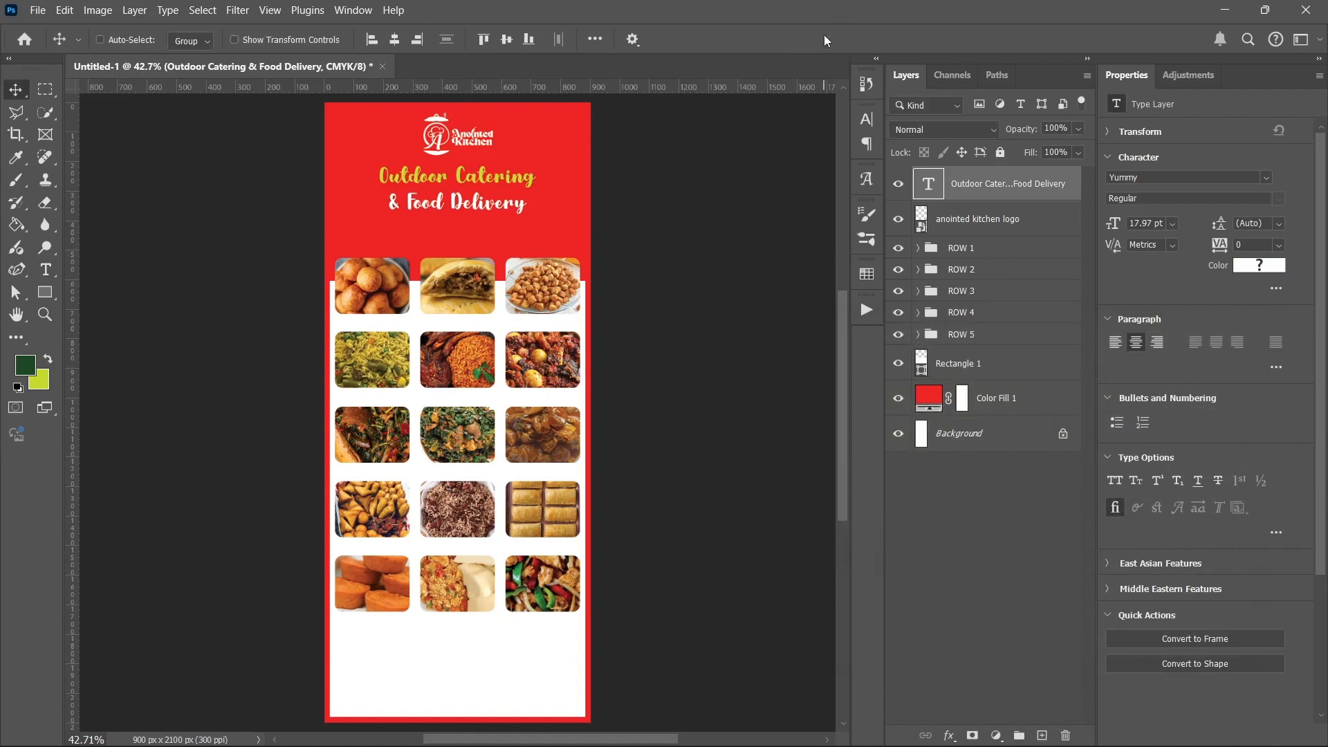
Step: Draw a dark green rectangle about 709 x 118 px directly below the headline and center it horizontally on the banner
left_click(45, 291)
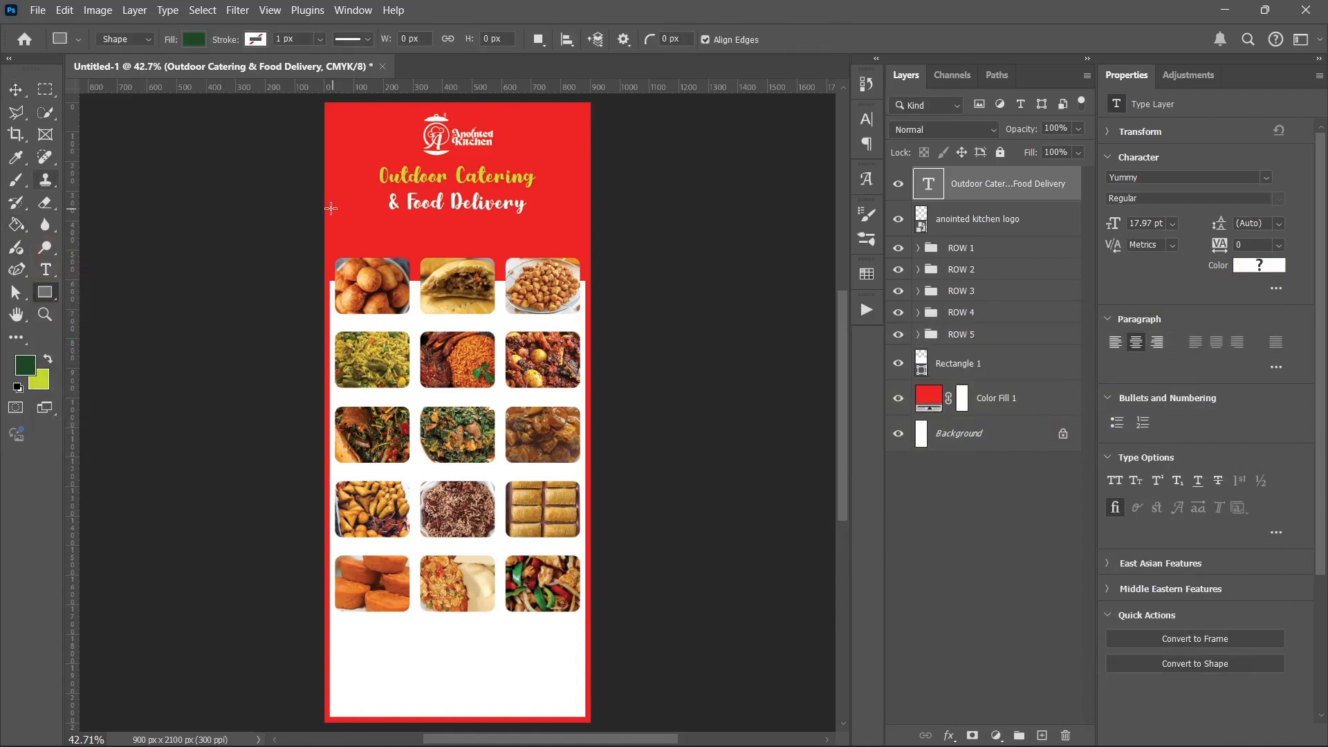
left_click_drag(357, 223, 567, 247)
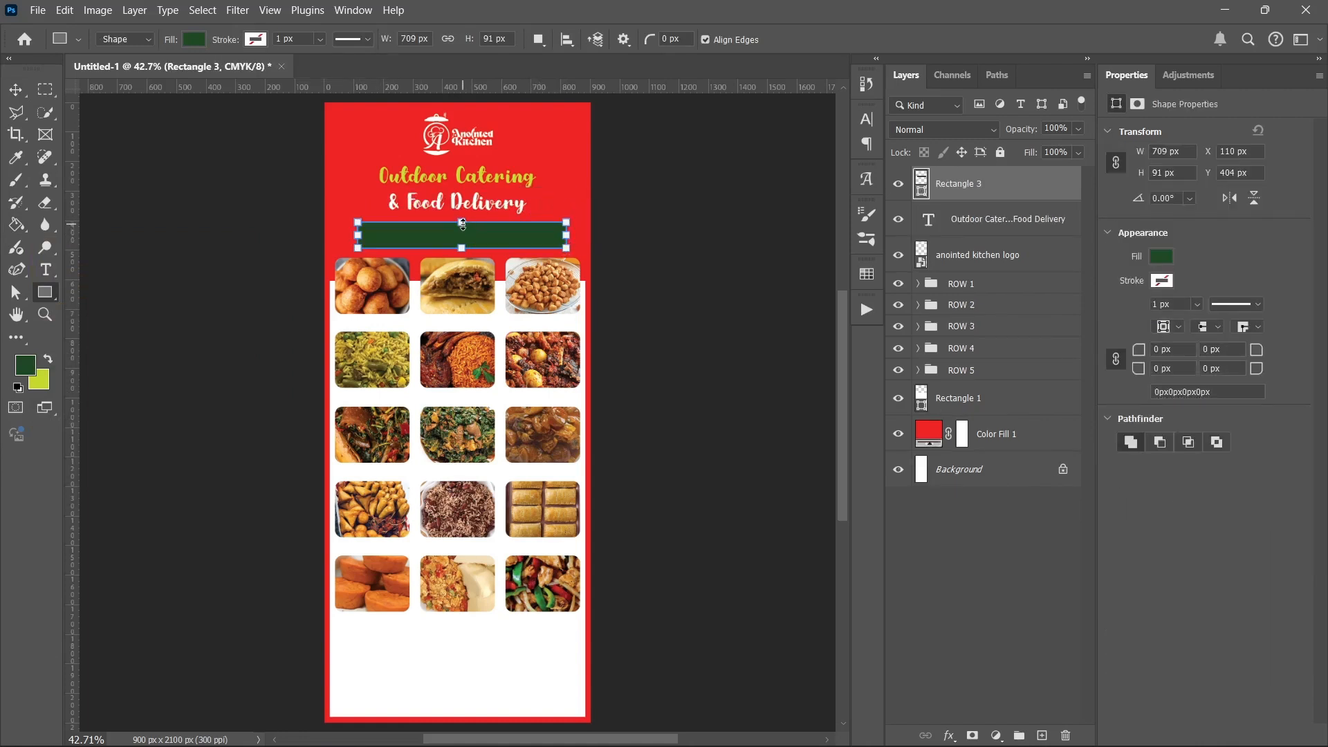
left_click_drag(461, 222, 462, 214)
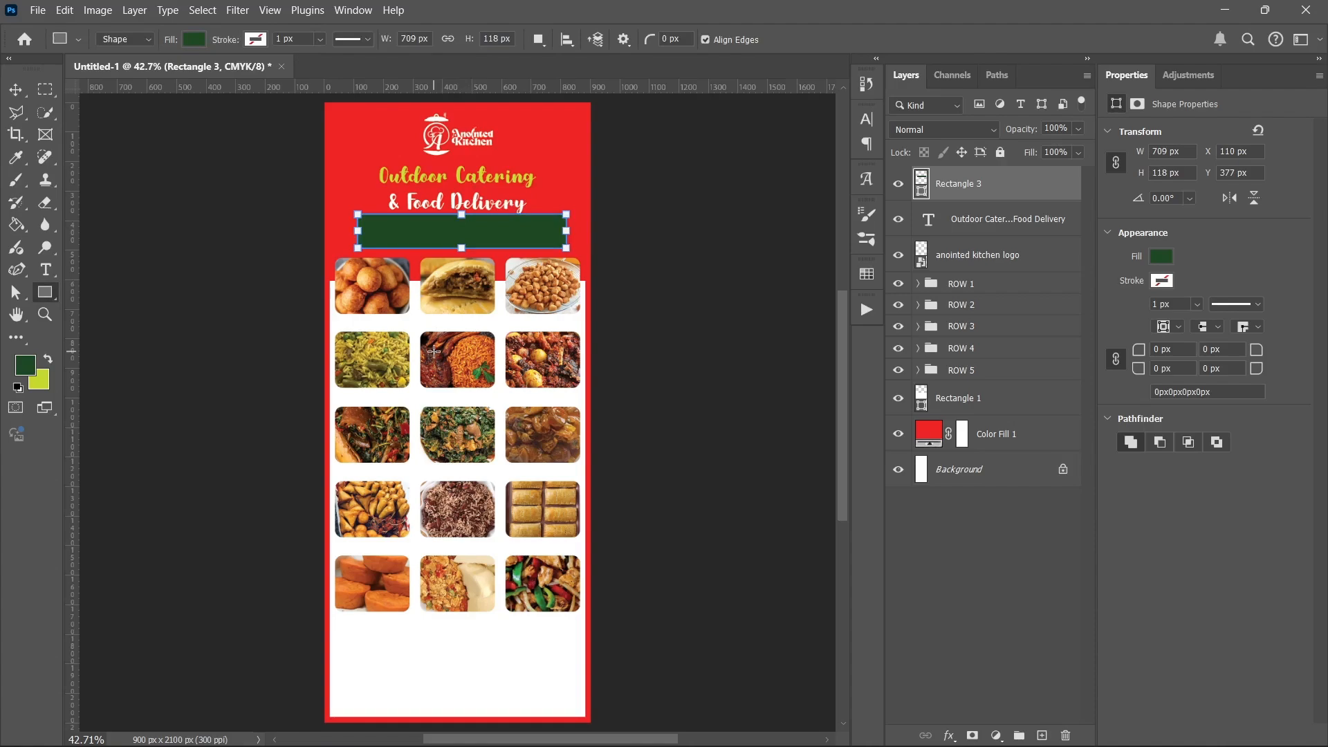
key("z")
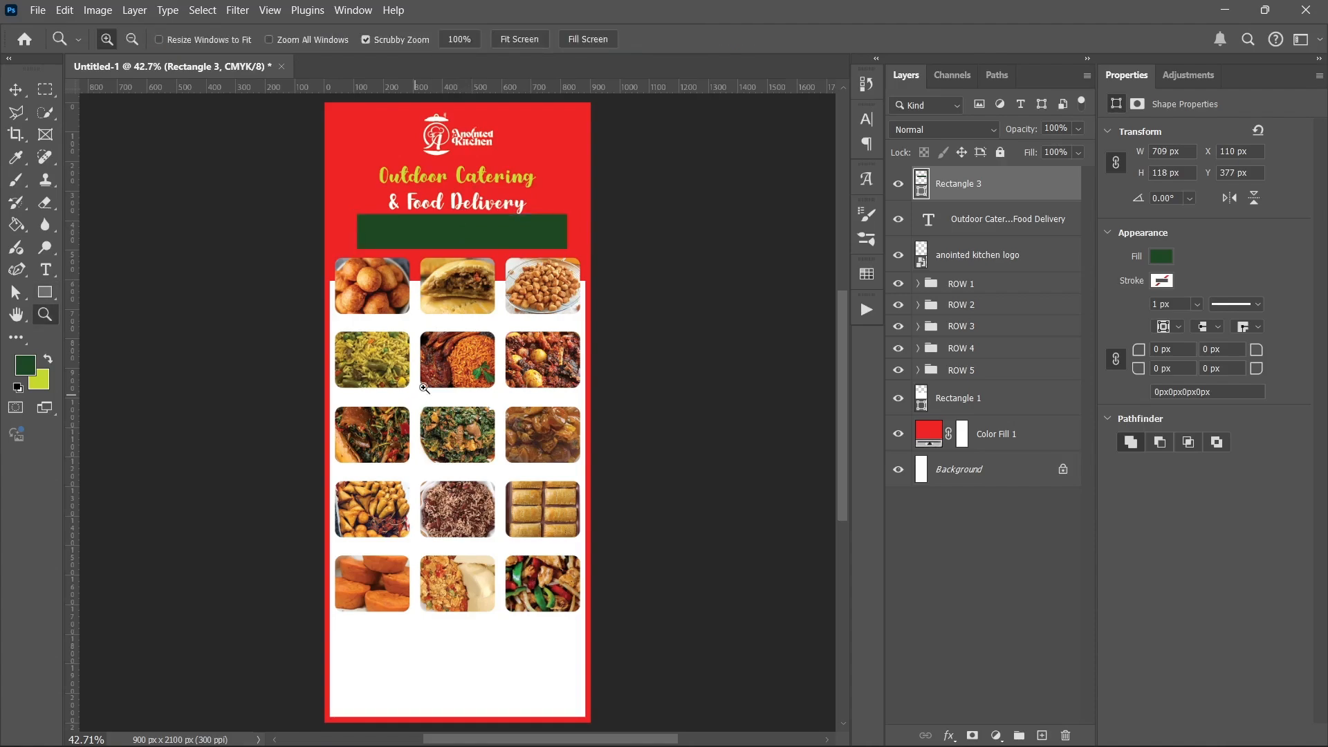
left_click_drag(424, 388, 468, 351)
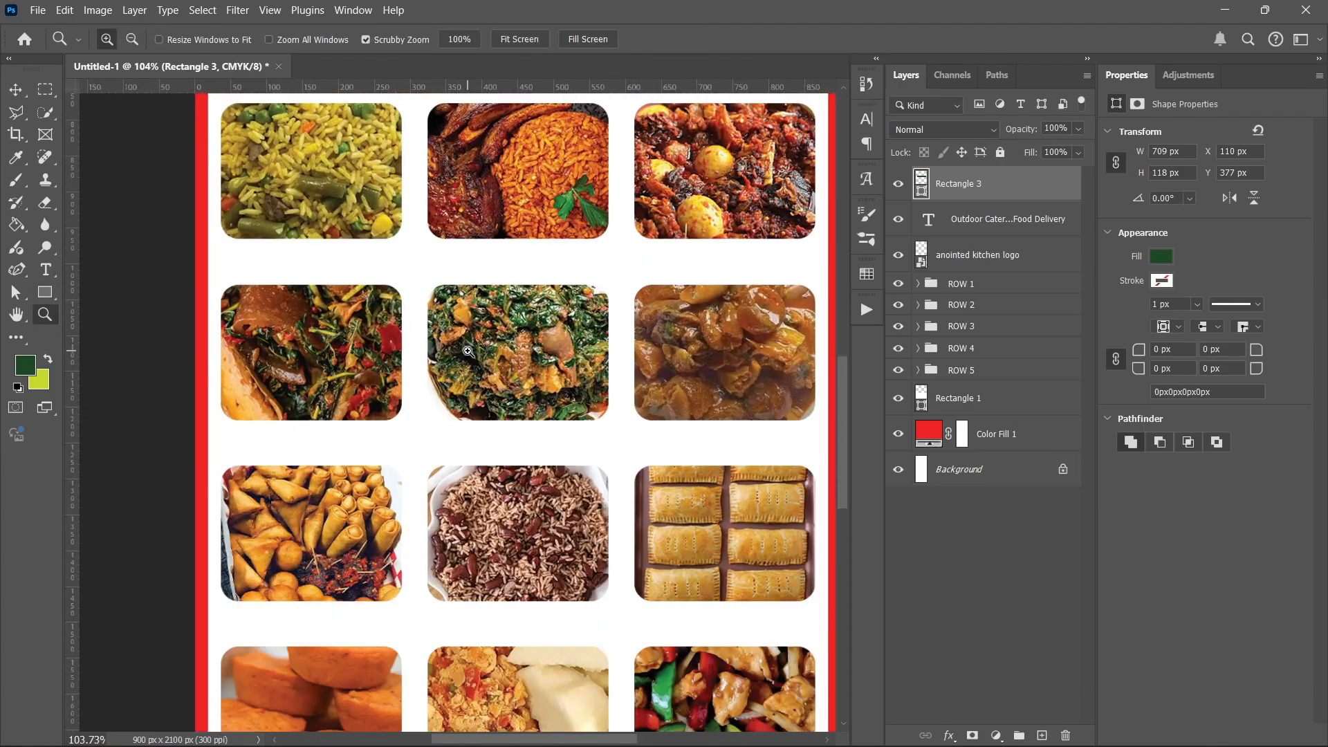
scroll(468, 350, "up", 10)
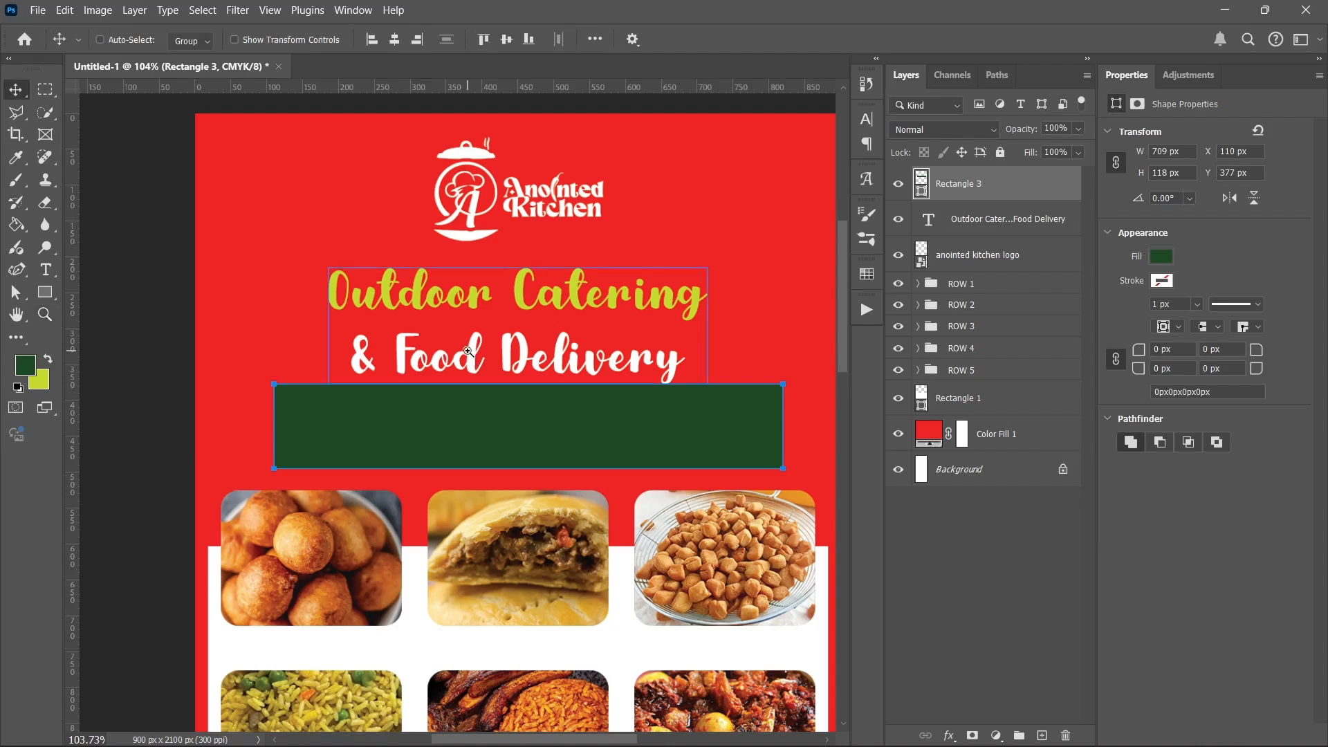
key("v")
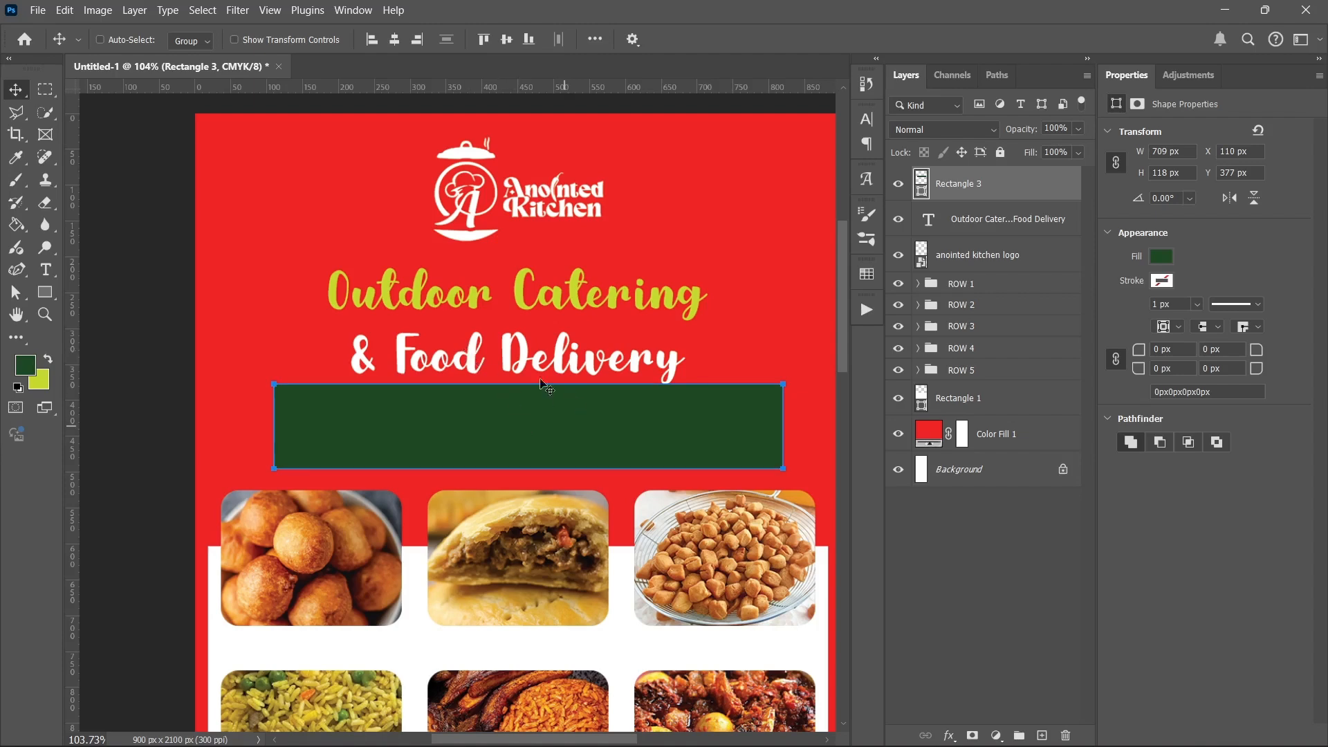
left_click(395, 39)
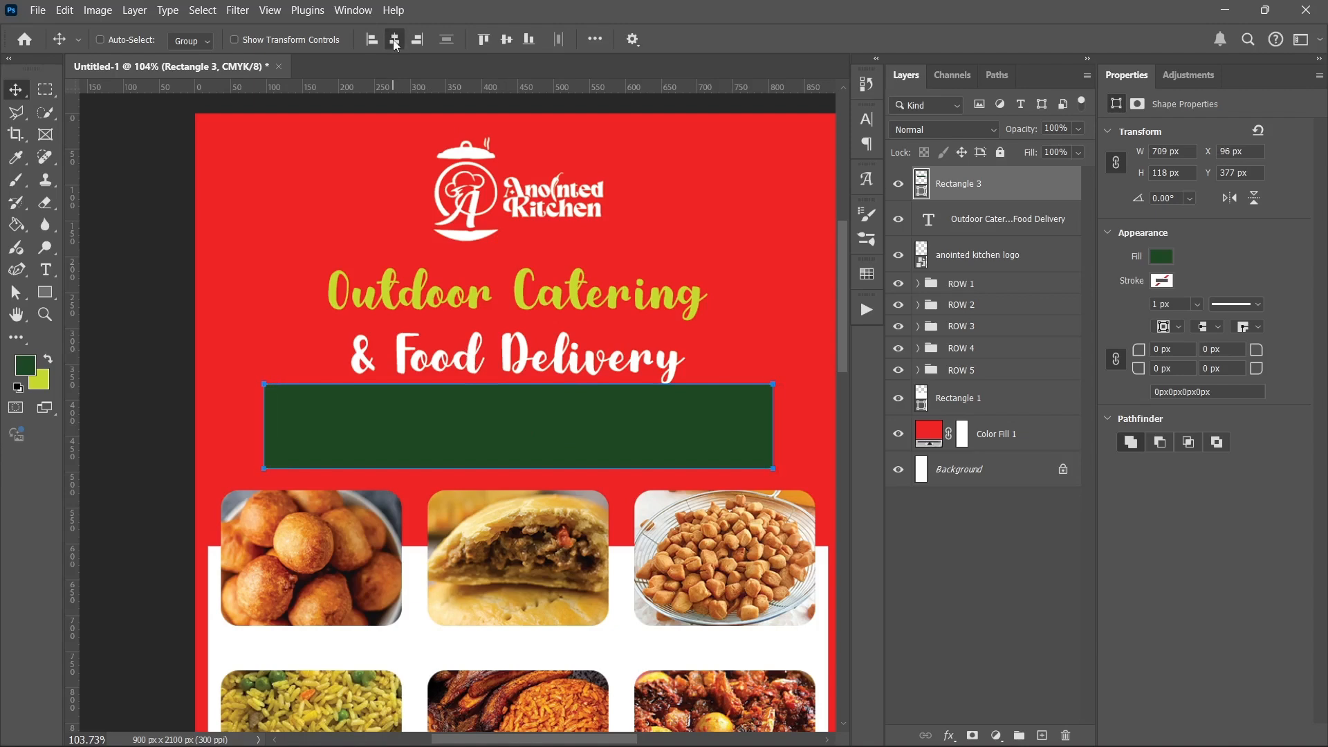
Step: Nudge the headline slightly upward, away from the green rectangle, and reselect the Rectangle 3 layer
left_click(983, 220)
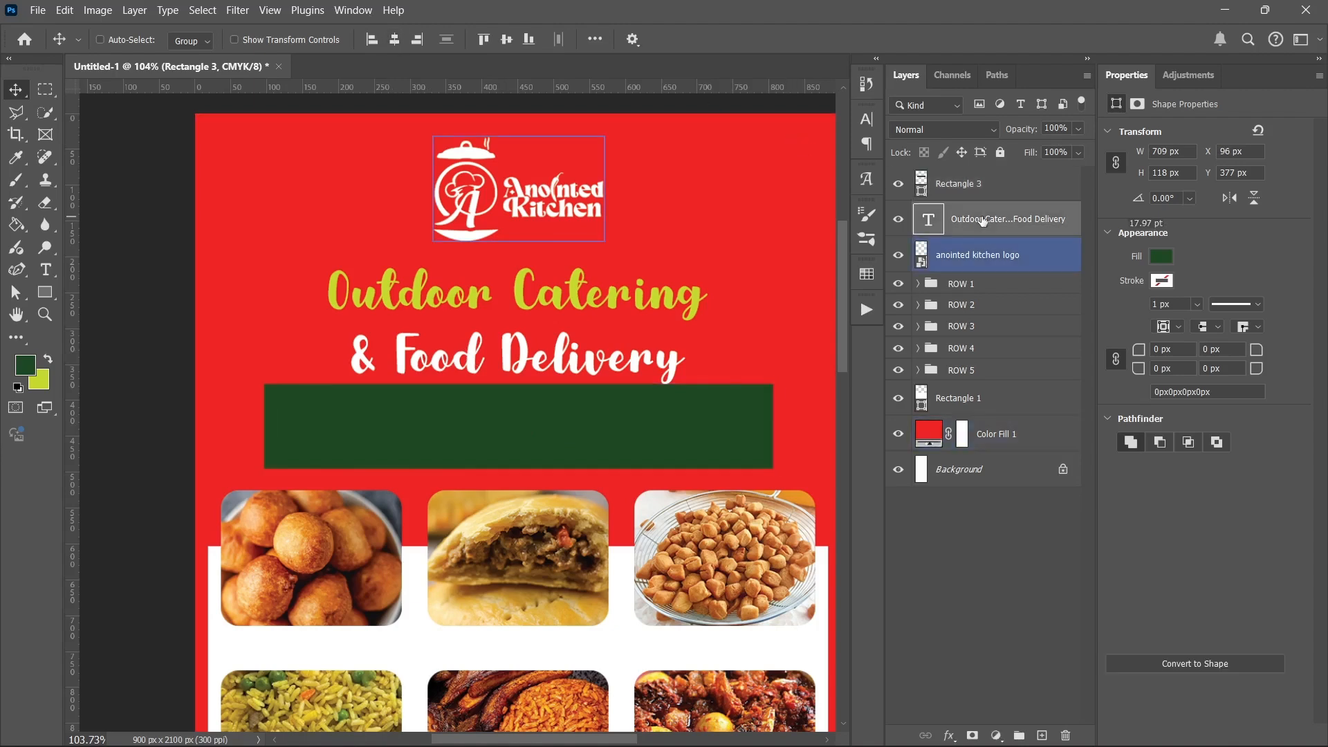
left_click(997, 263)
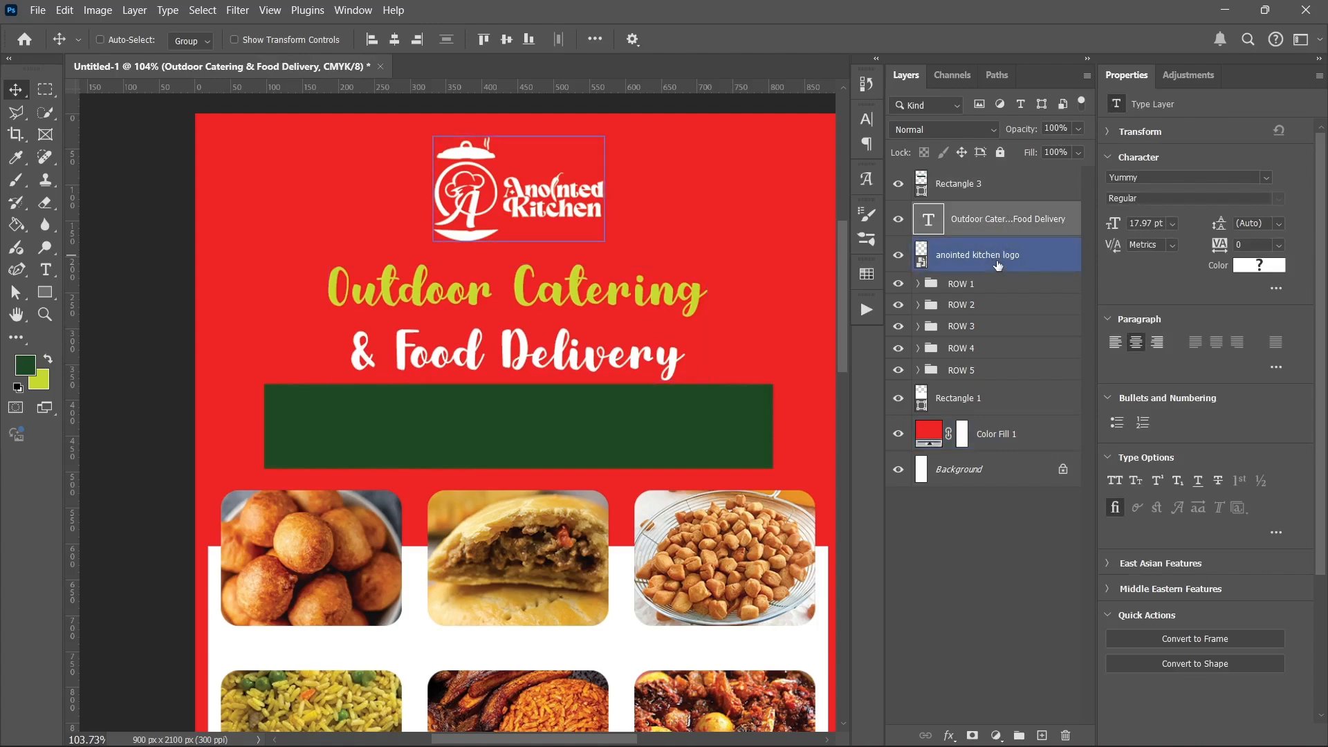
left_click(993, 187)
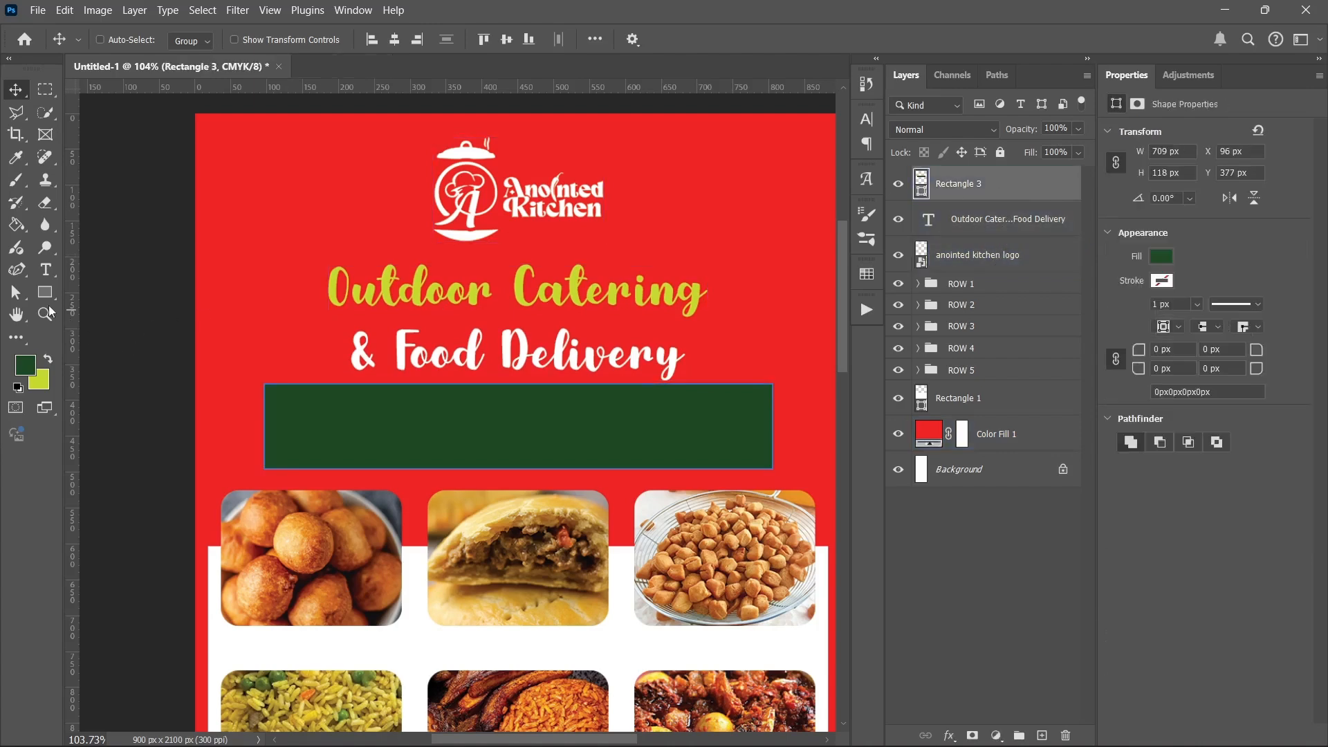
Step: Switch to the Rollup Banner.txt notes and copy the two-line tagline "Bringing Authentic Nigerian & Jamaican Flavours to Edmonton"
left_click(47, 271)
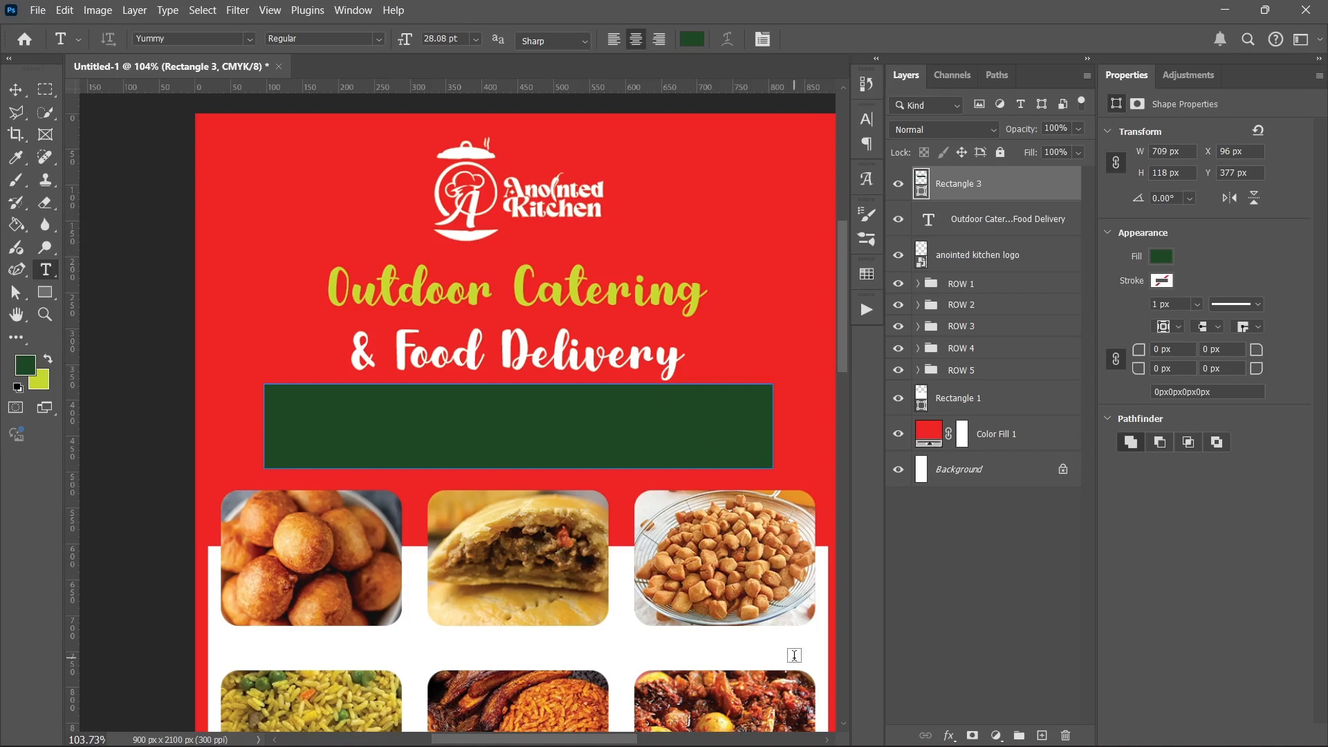
mouse_move(835, 746)
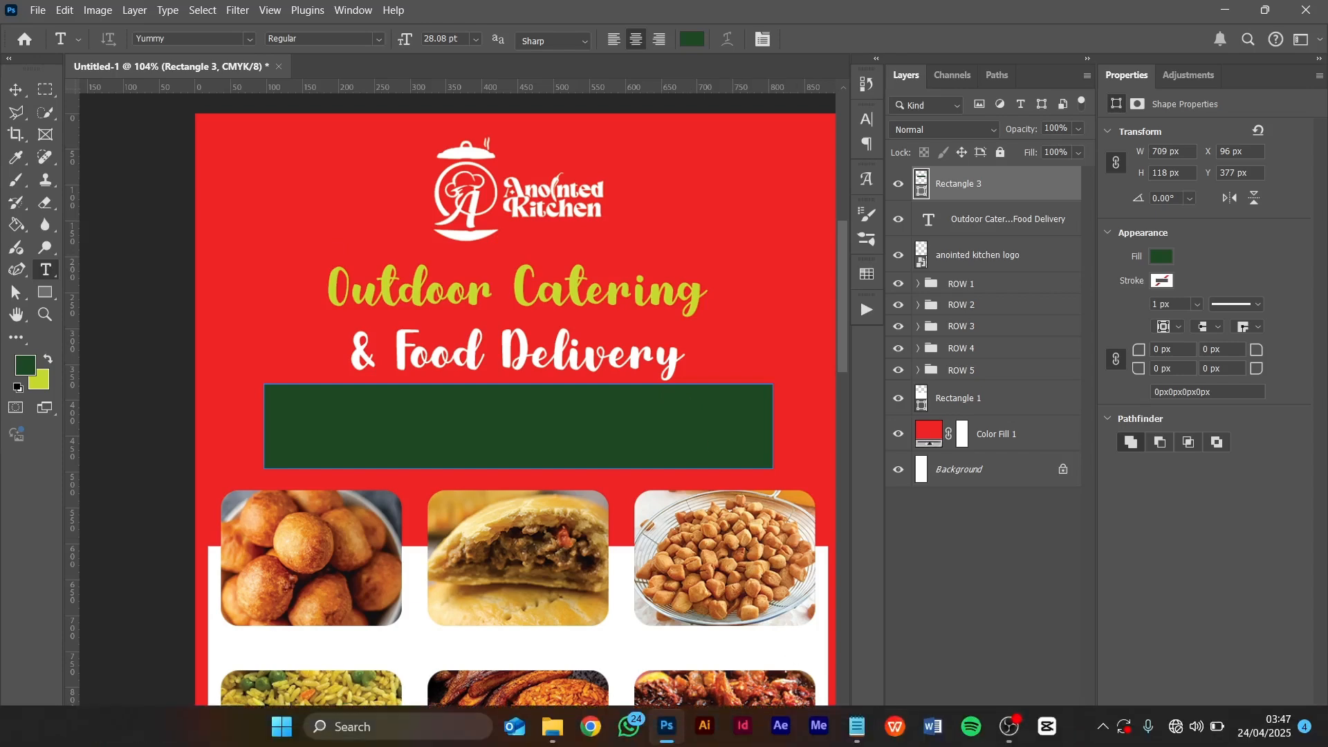
left_click(857, 727)
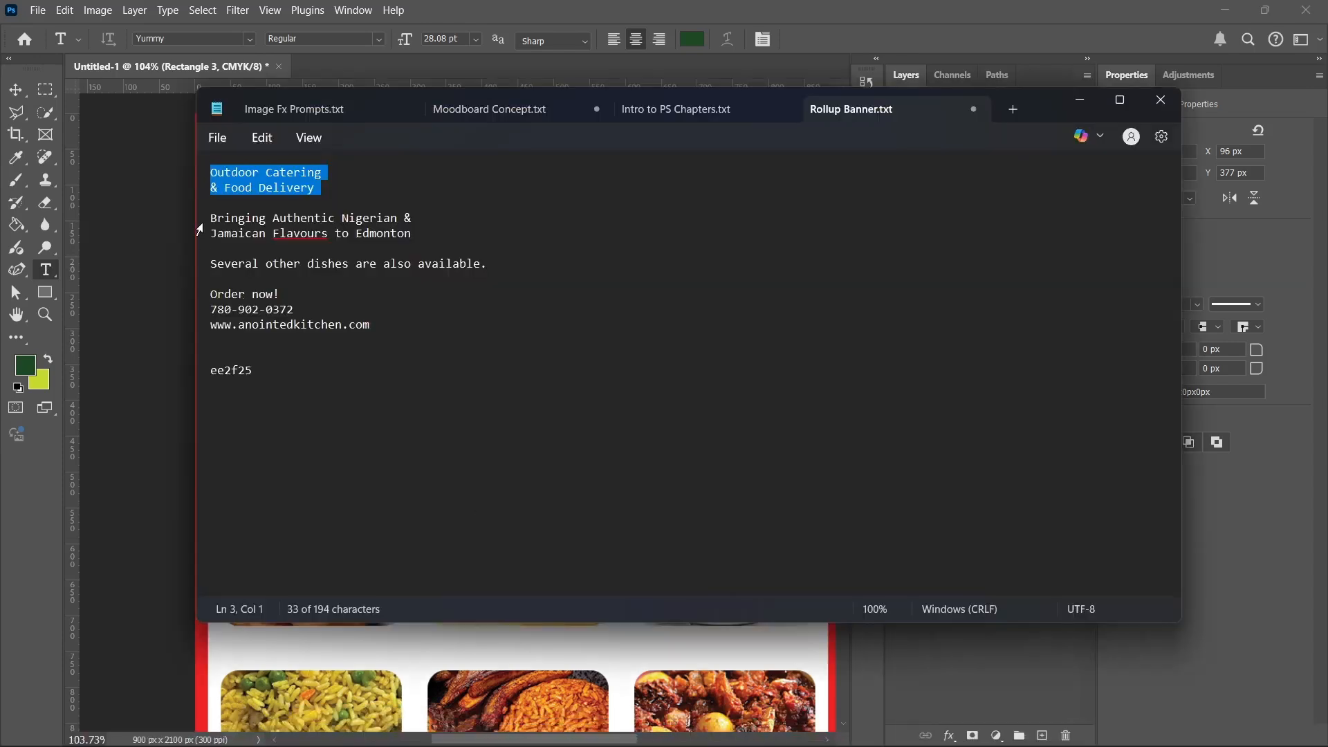
left_click_drag(221, 220, 427, 227)
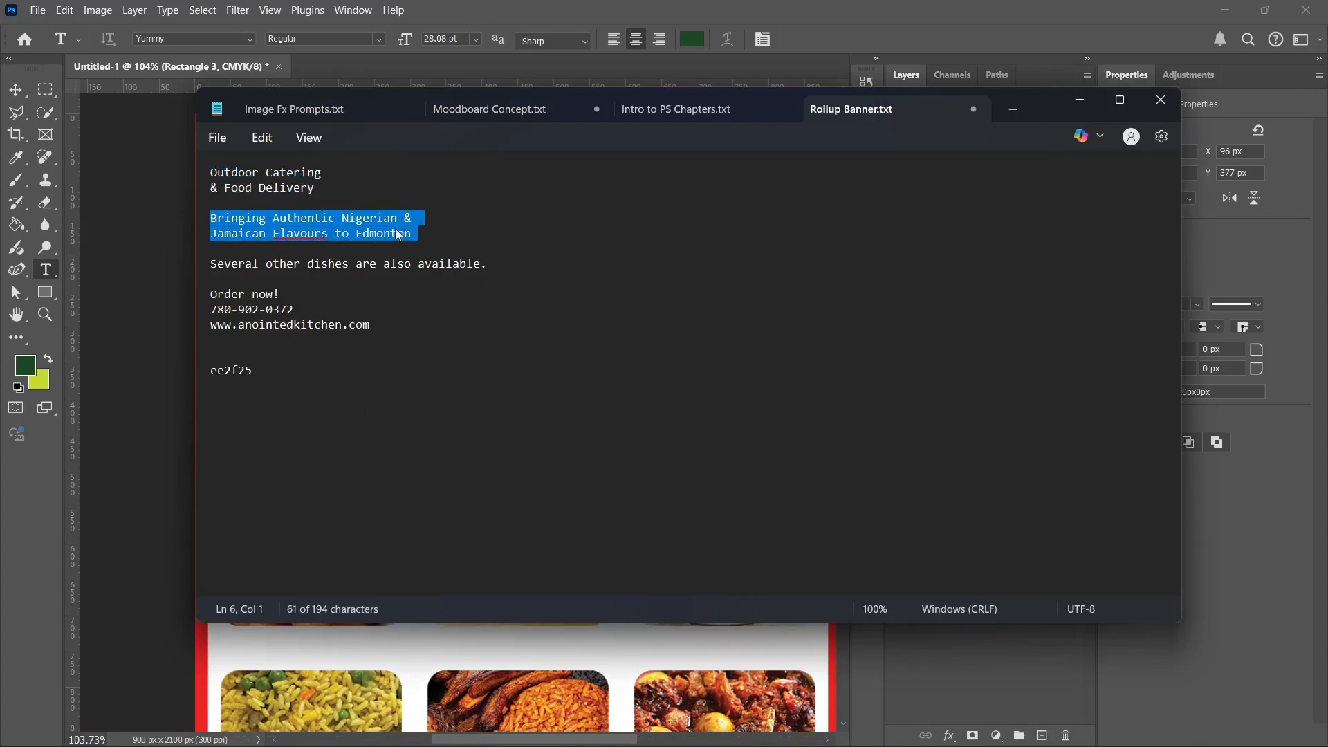
right_click(398, 235)
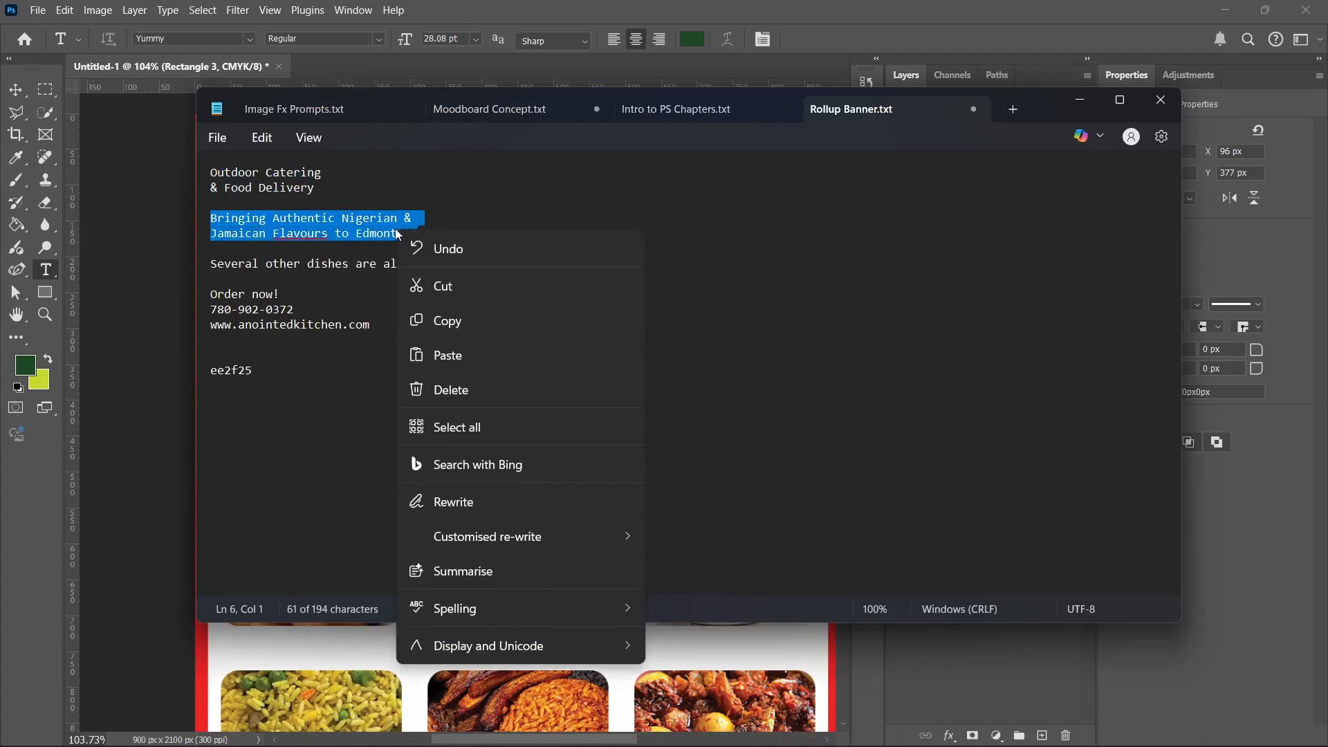
left_click(454, 335)
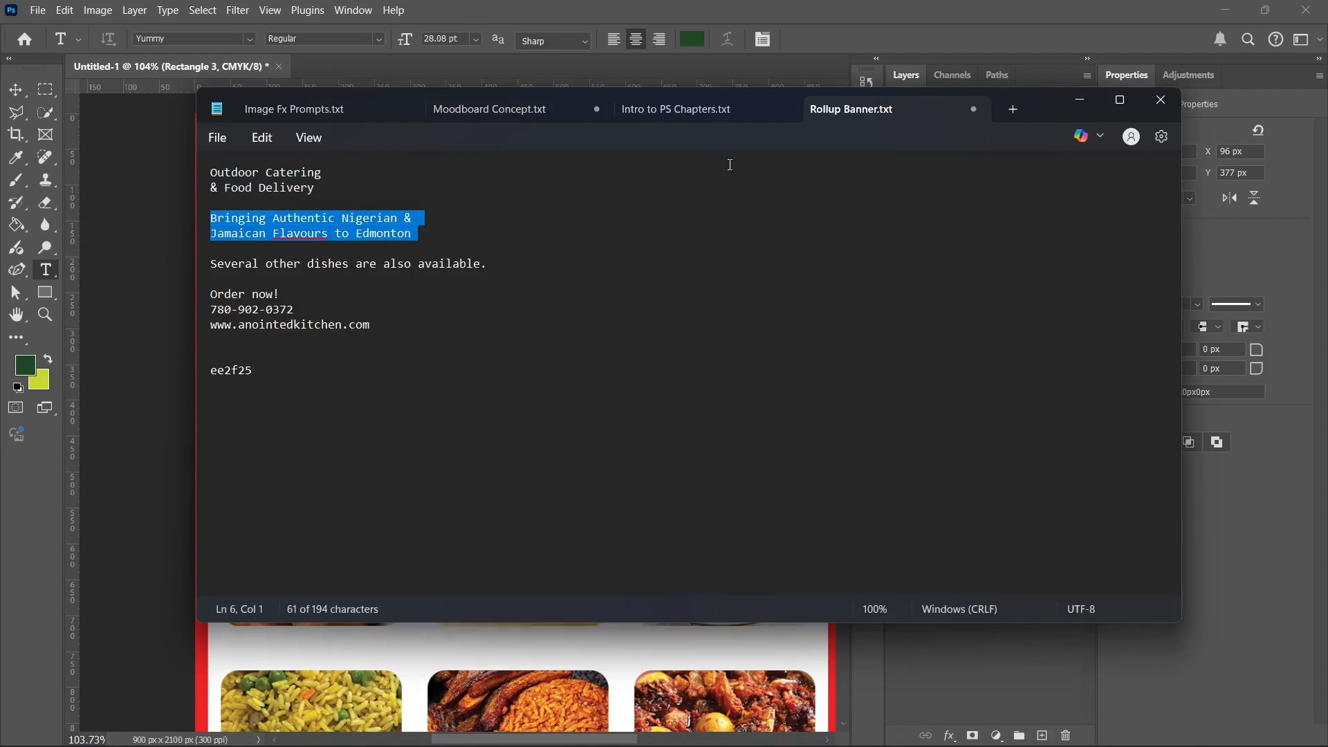
left_click(1076, 103)
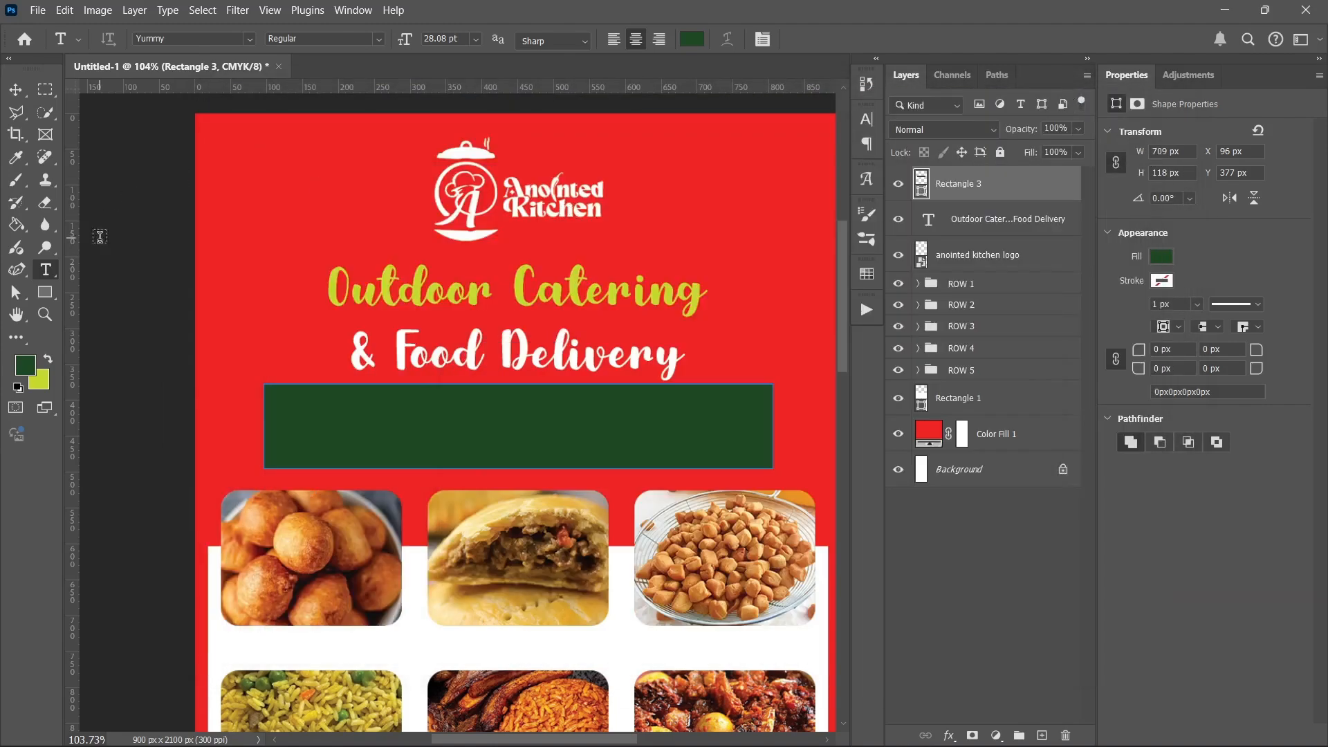
Step: Paste the copied tagline as a new text layer and set its font to Montserrat Medium
left_click(217, 333)
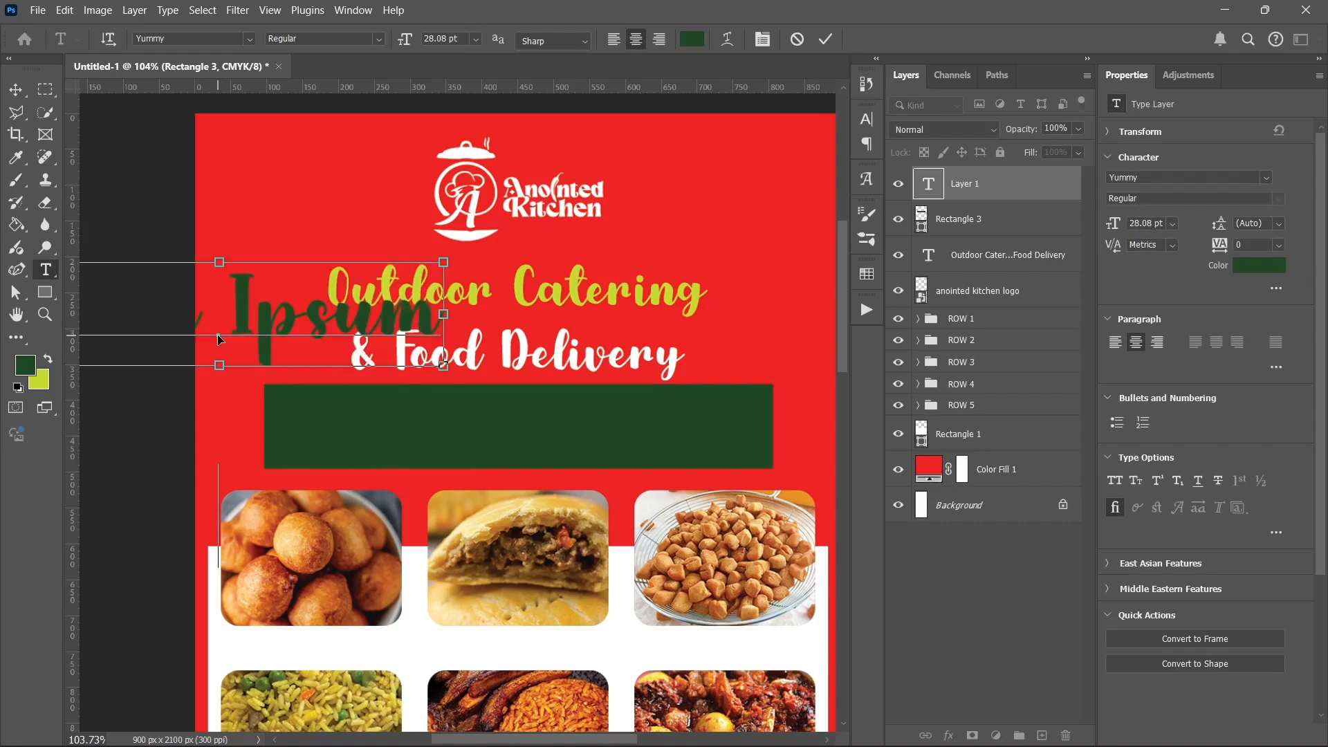
key("ctrl+v")
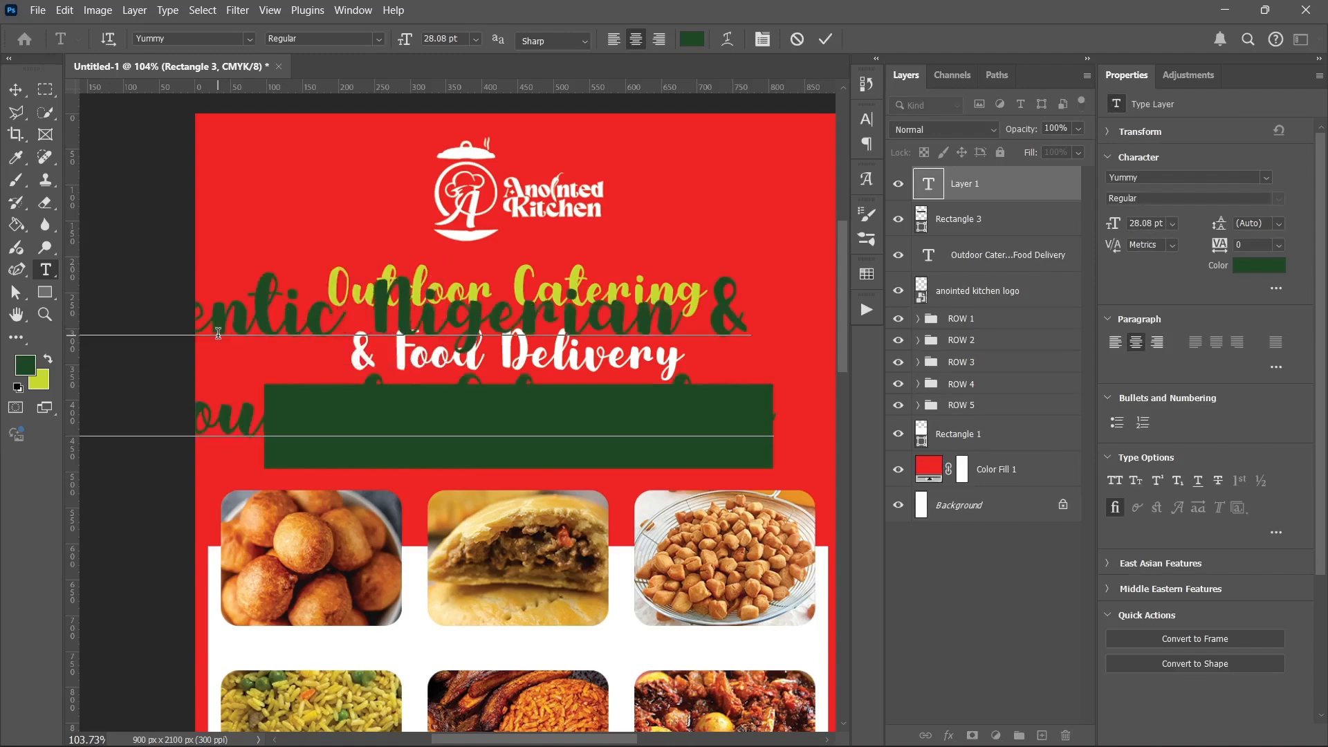
left_click(824, 39)
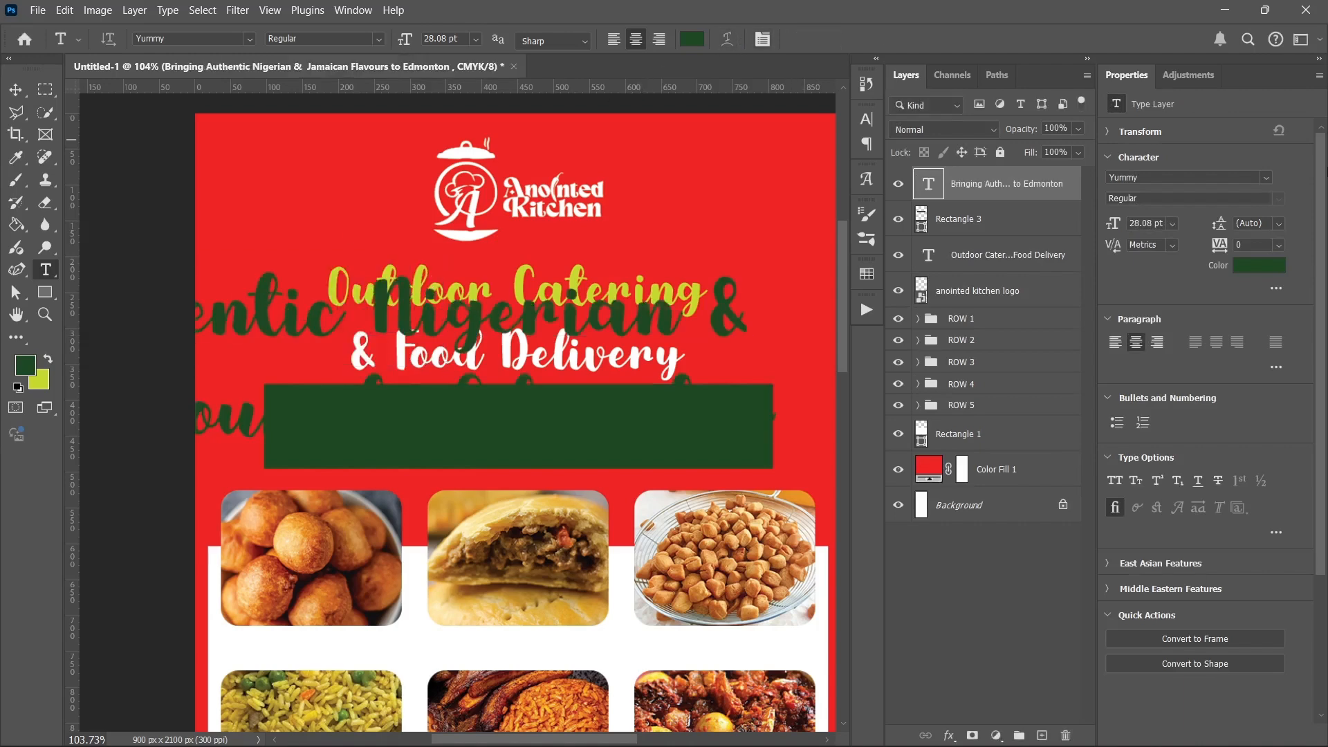
left_click(1271, 172)
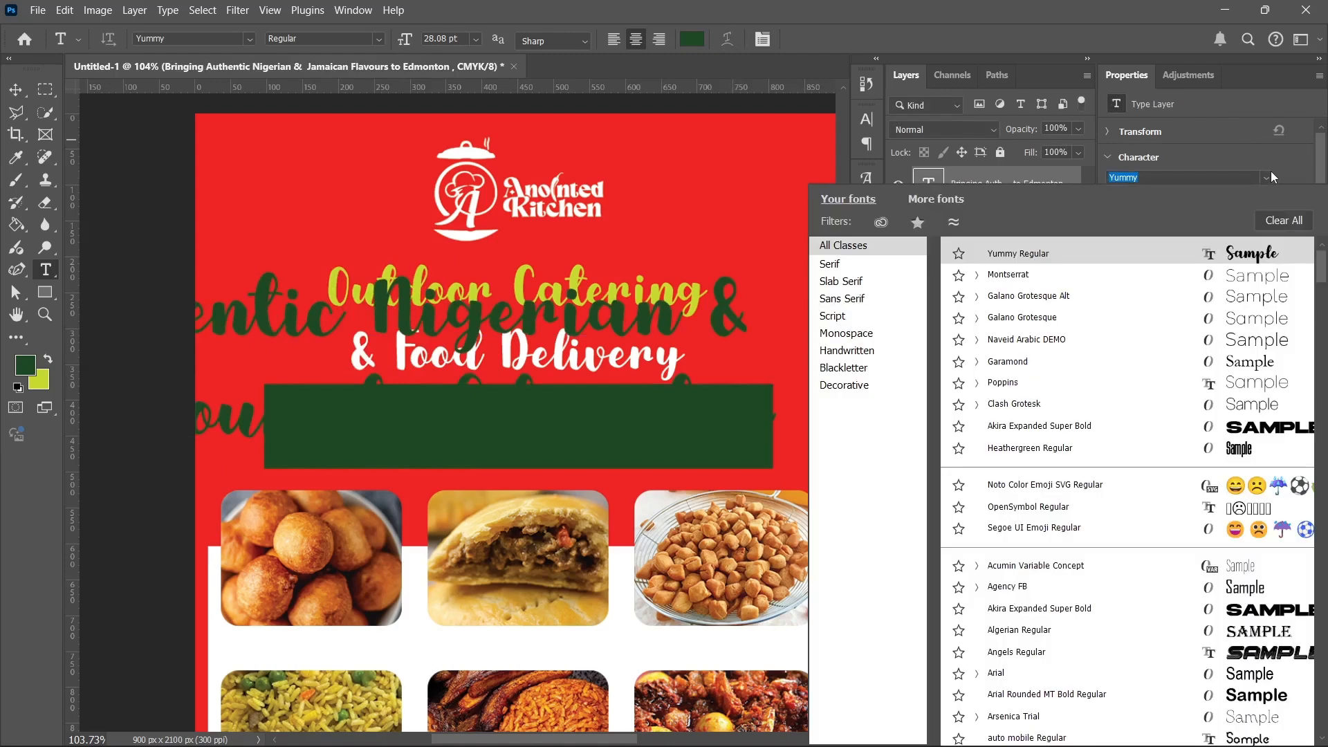
left_click(1109, 279)
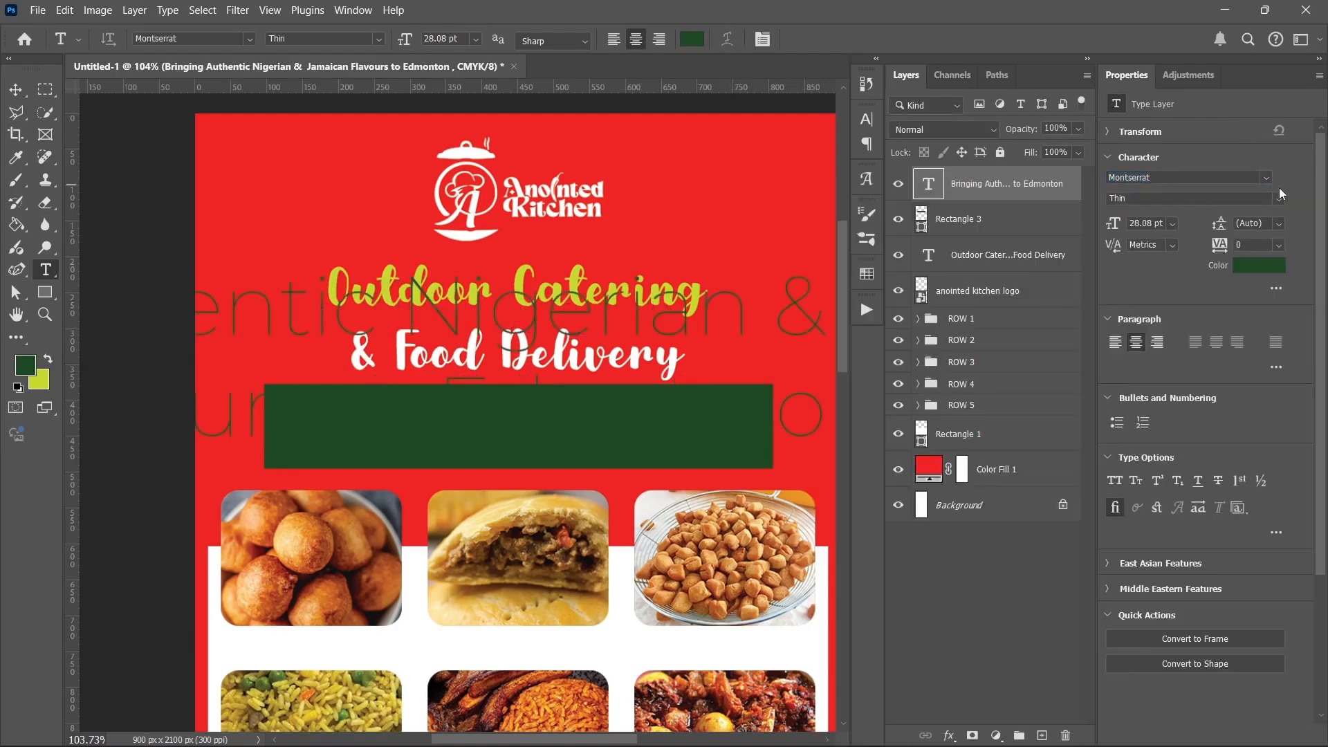
left_click(1278, 200)
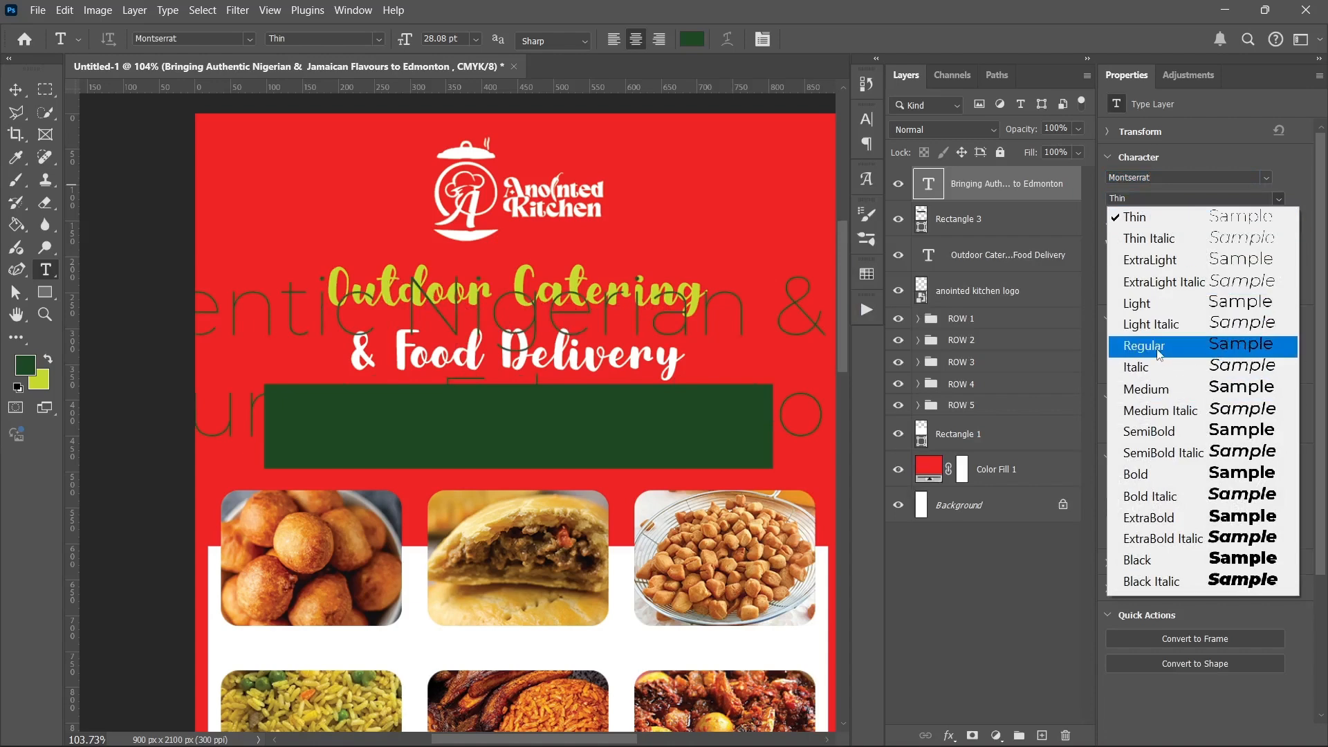
left_click(1159, 389)
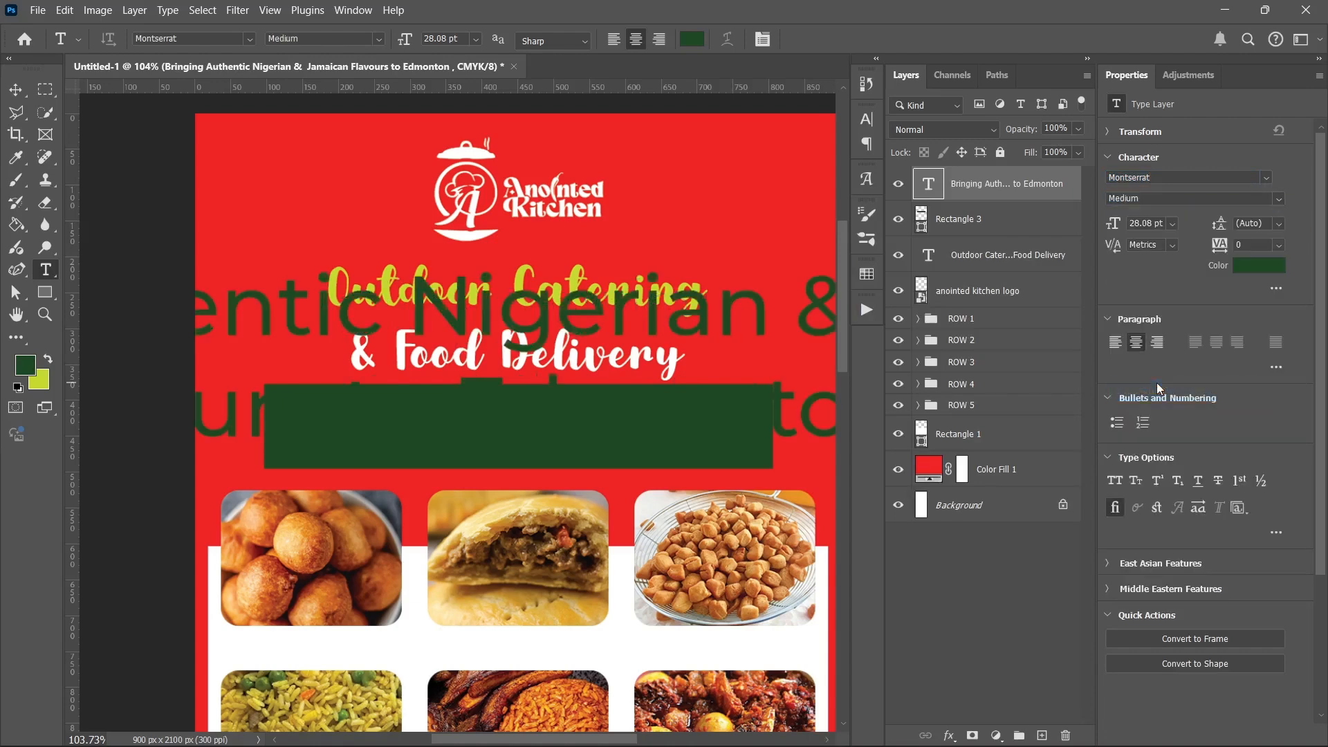
Step: Scale the tagline down to about 30.6% over the dark green rectangle and recolour its text white (ffffff)
key("ctrl+t")
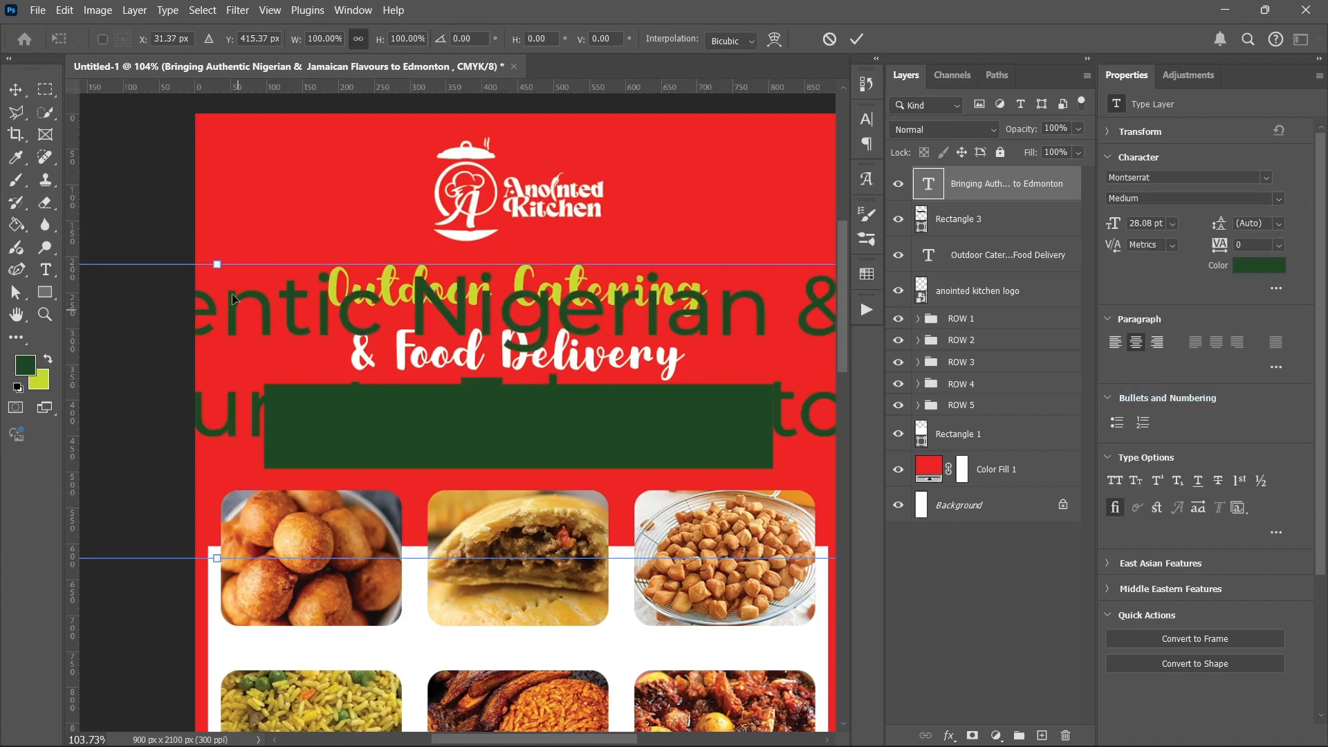
left_click_drag(225, 266, 520, 431)
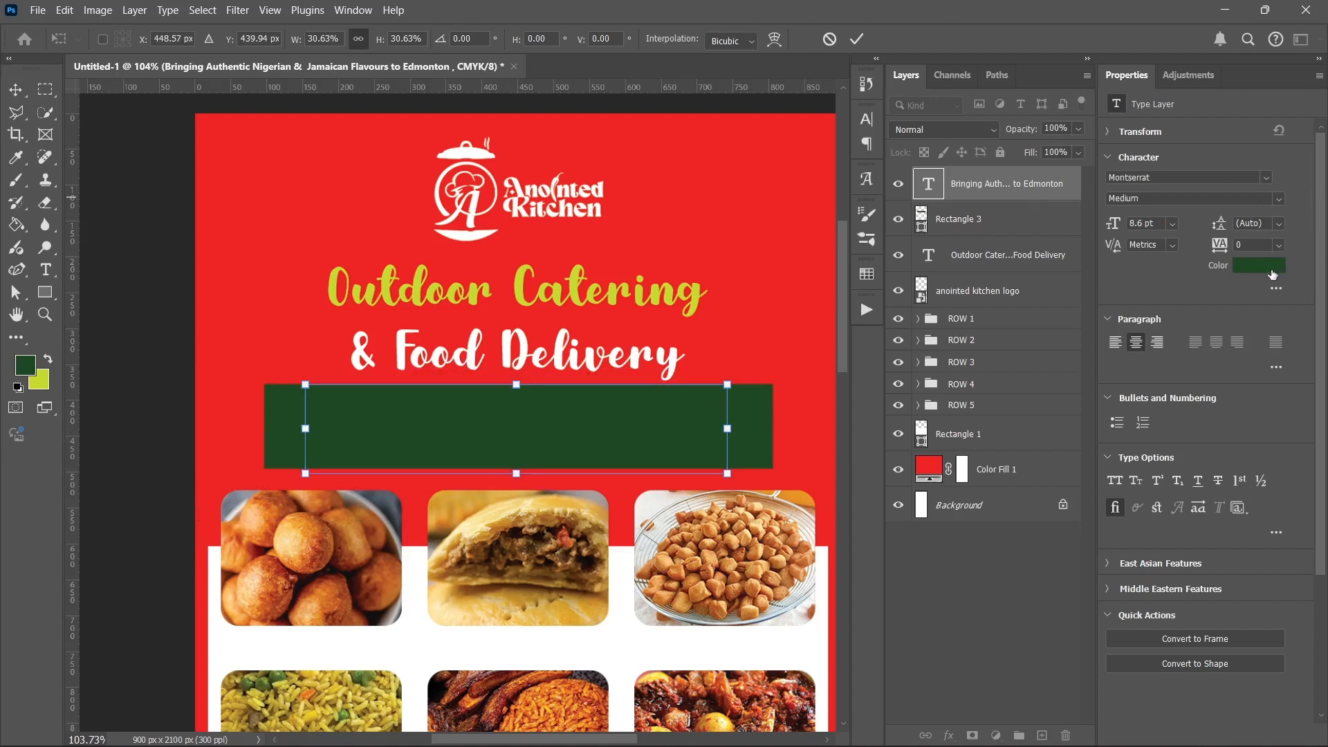
left_click(856, 39)
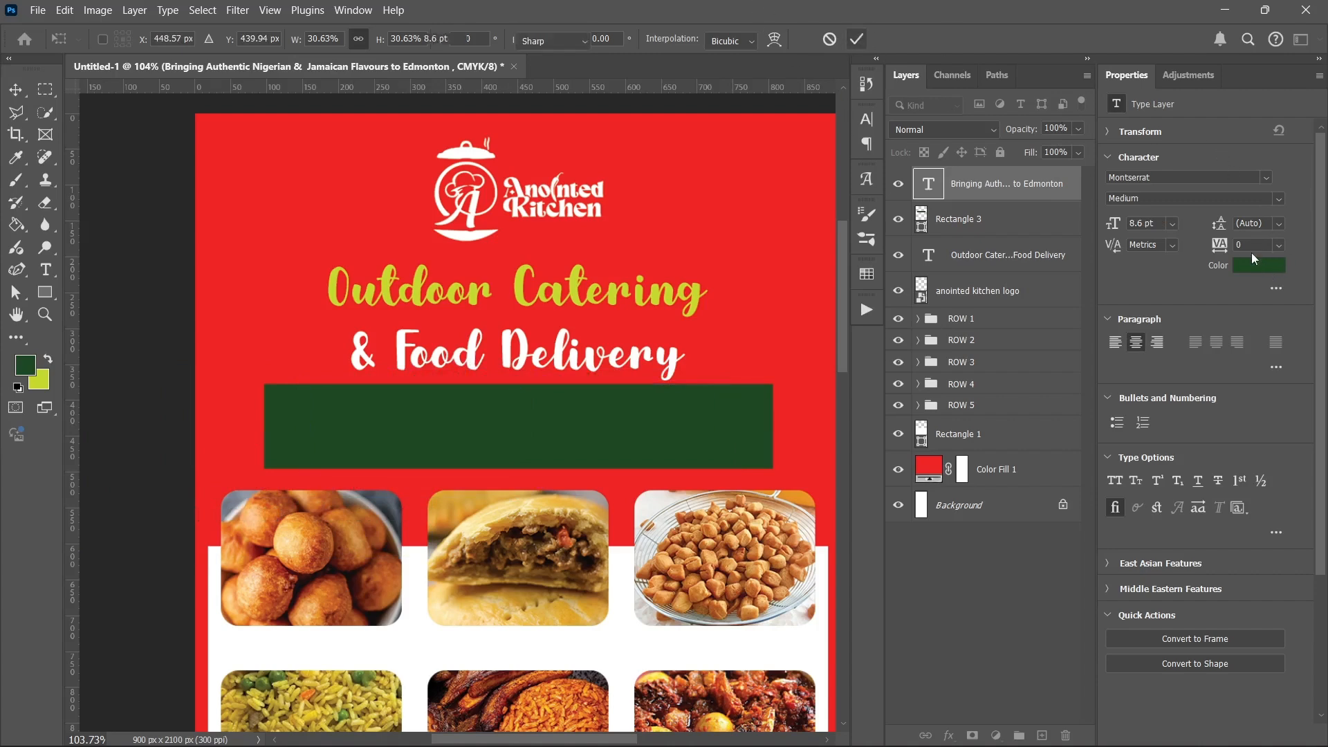
left_click(1254, 268)
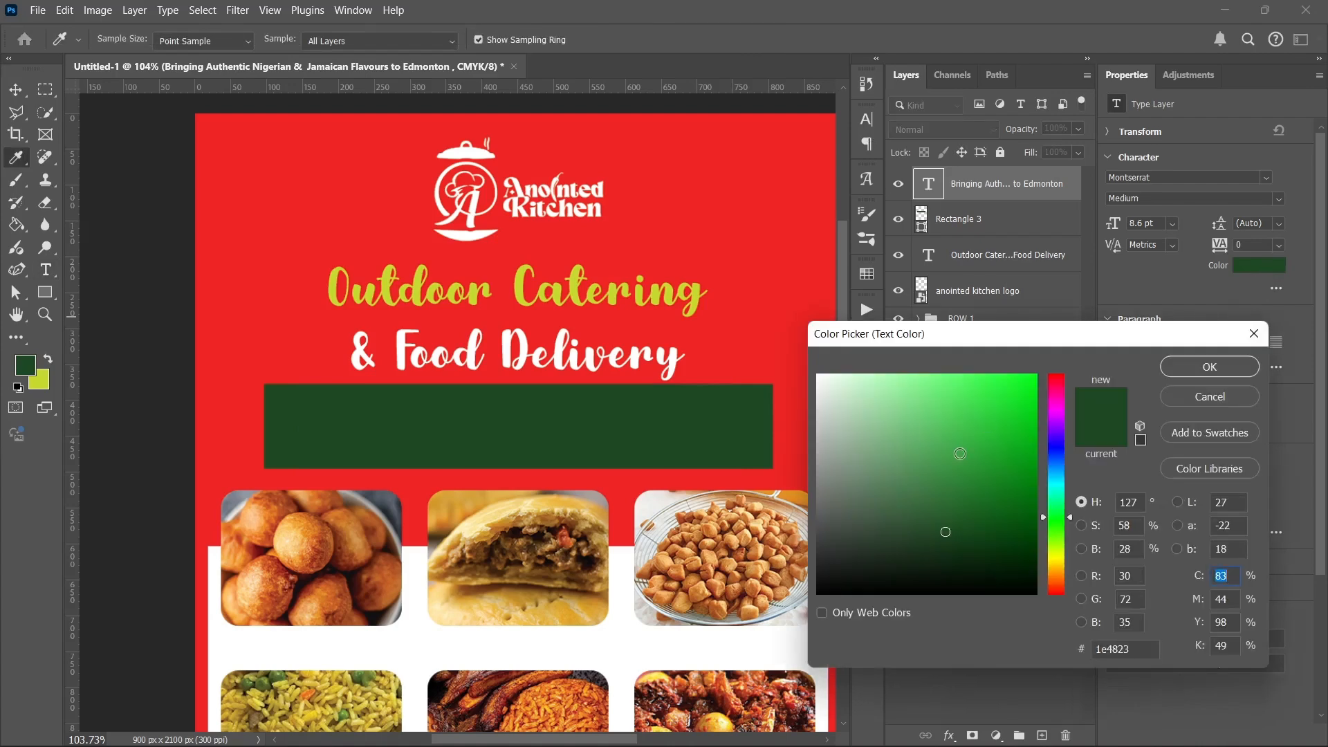
left_click_drag(923, 440, 817, 374)
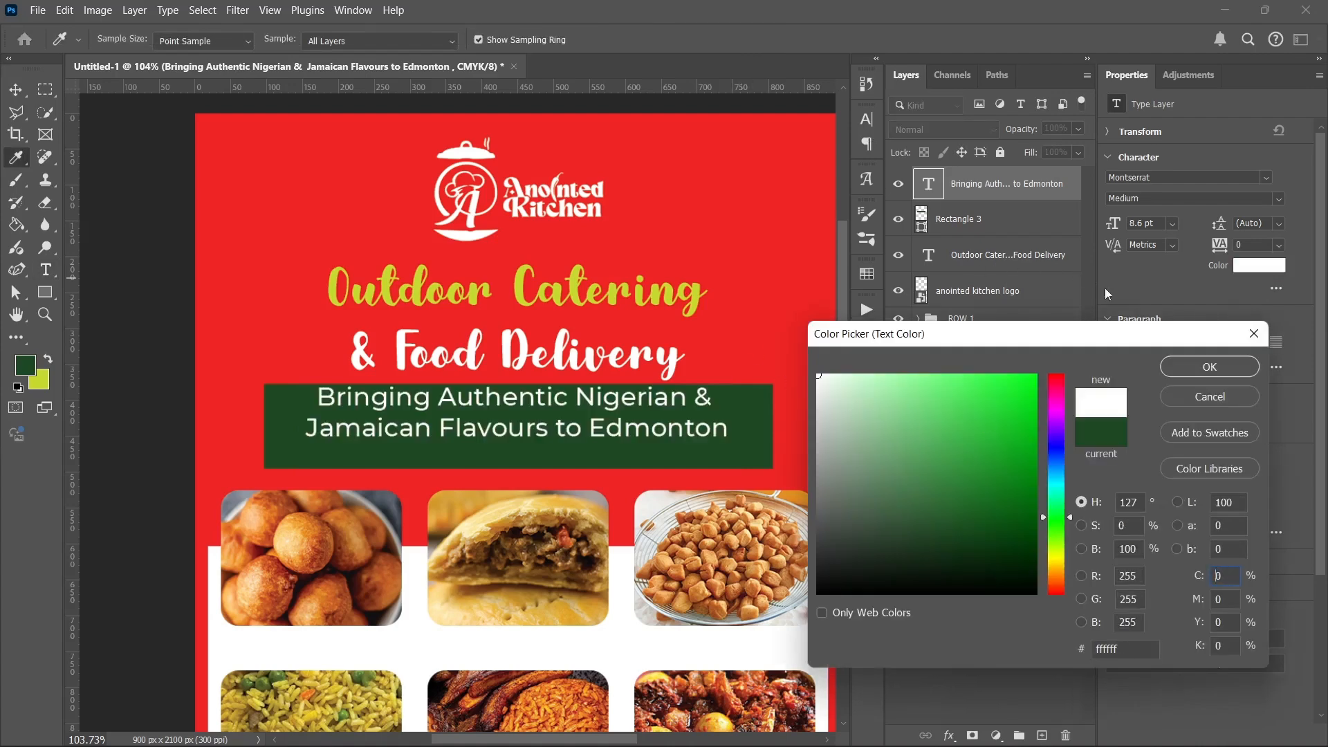
left_click(1181, 365)
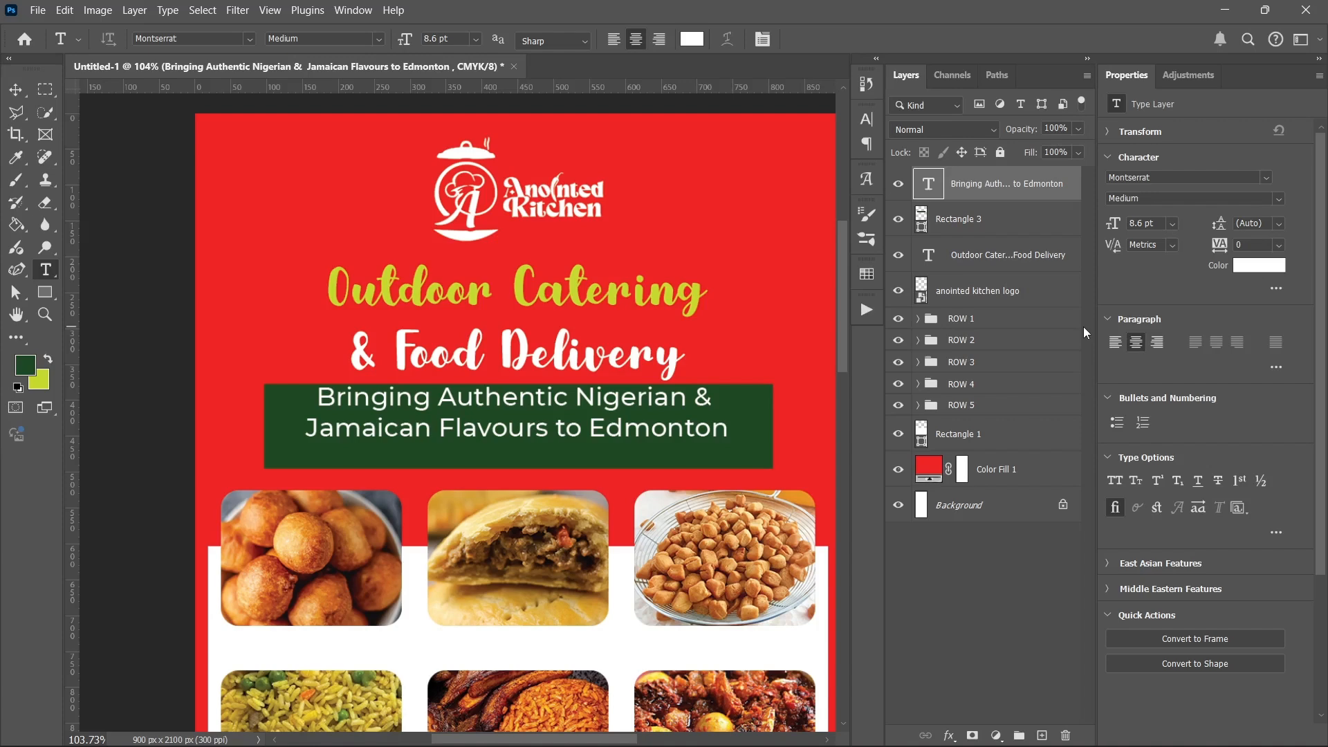
Step: Nudge the tagline down to the vertical middle of the green rectangle and center it horizontally on the banner
key("v")
key("Down")
key("Down")
key("Down")
key("Down")
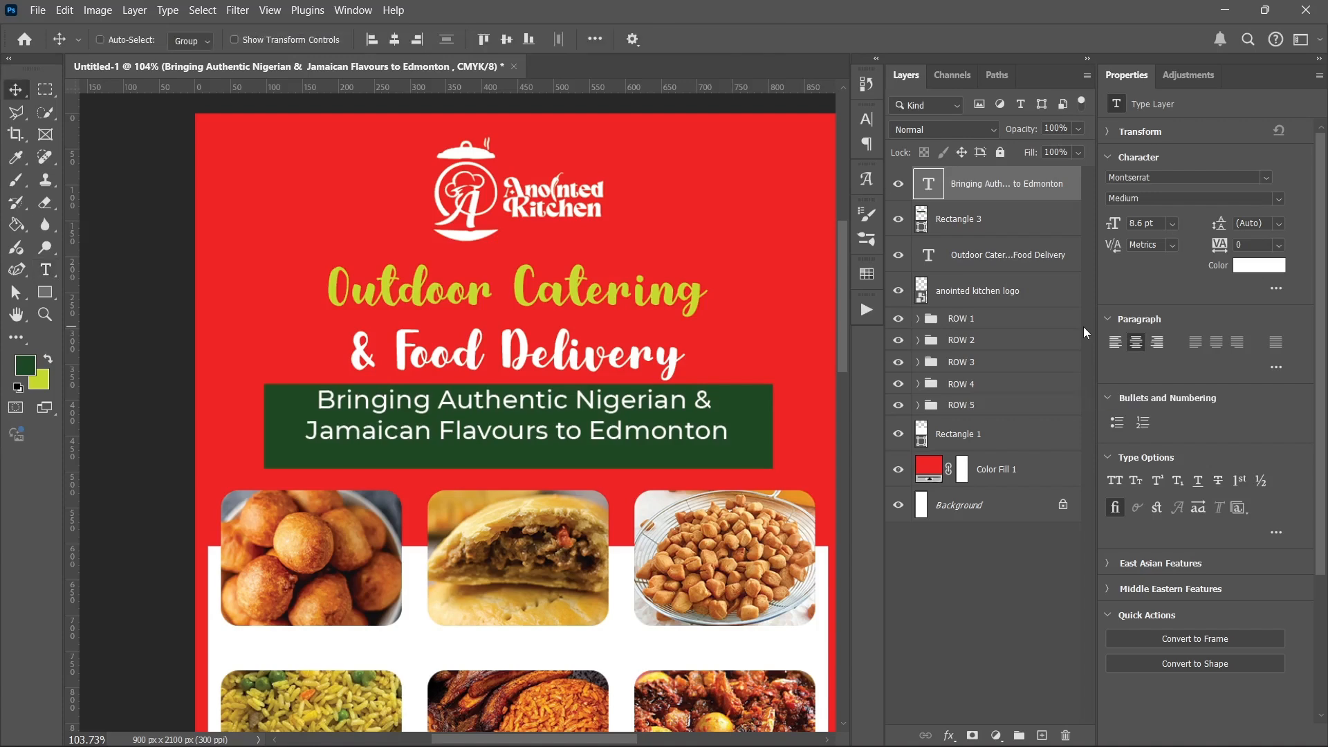
key("Down")
key("Down")
key("Down")
key("Down")
key("Down")
key("Down")
key("Down")
key("Down")
key("Down")
key("Down")
key("Down")
key("Down")
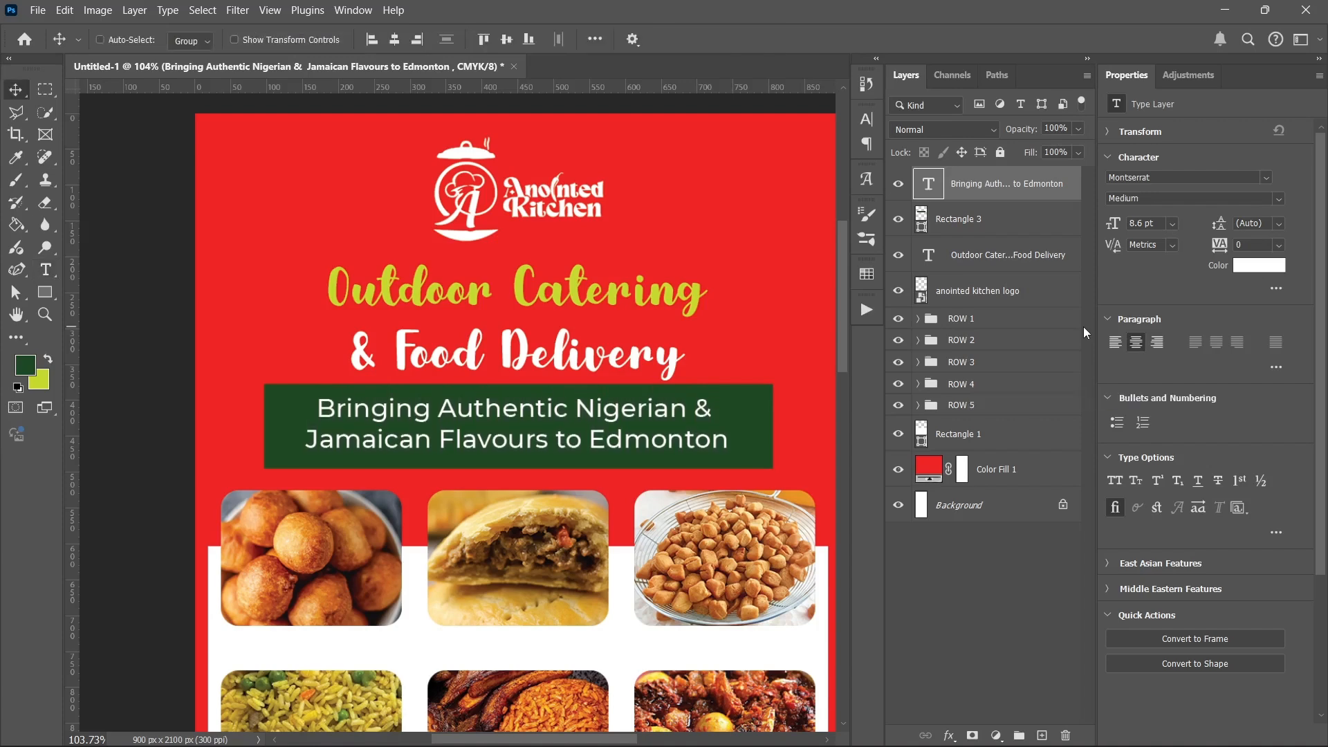
key("Down")
key("Down")
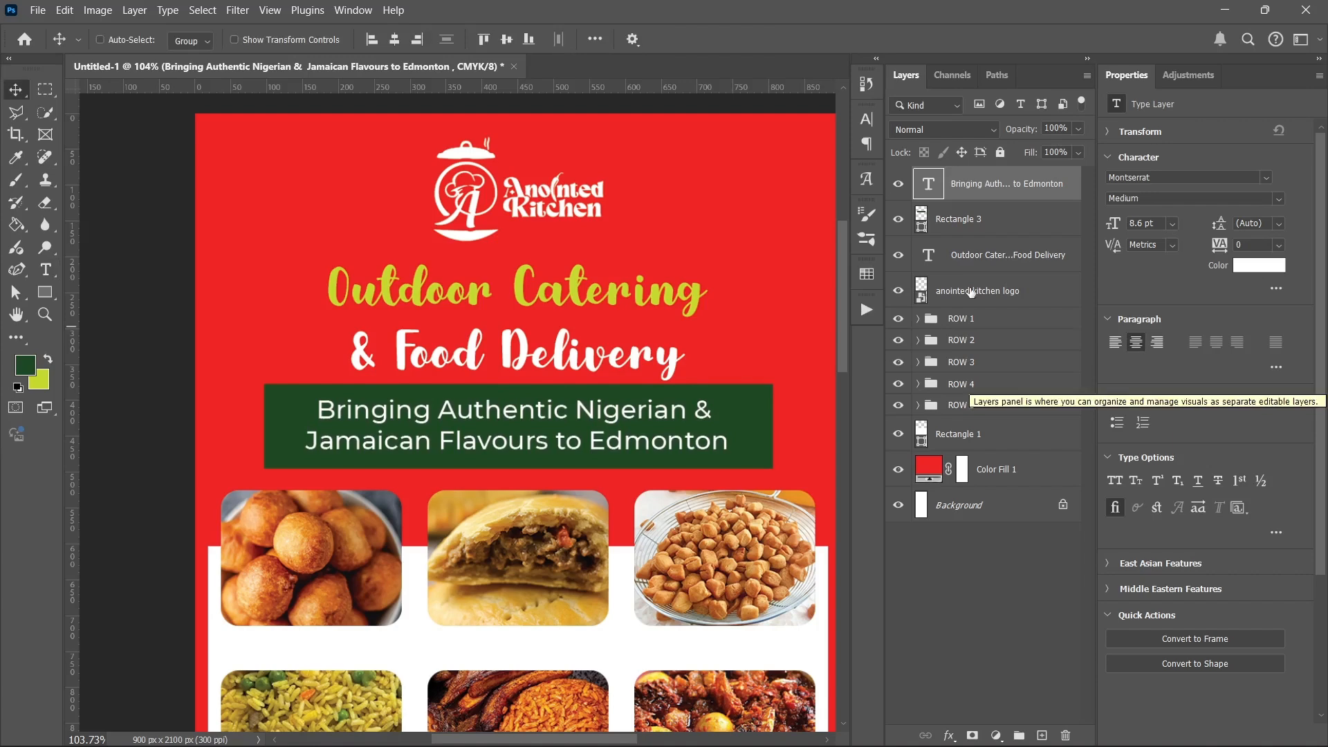
left_click(396, 38)
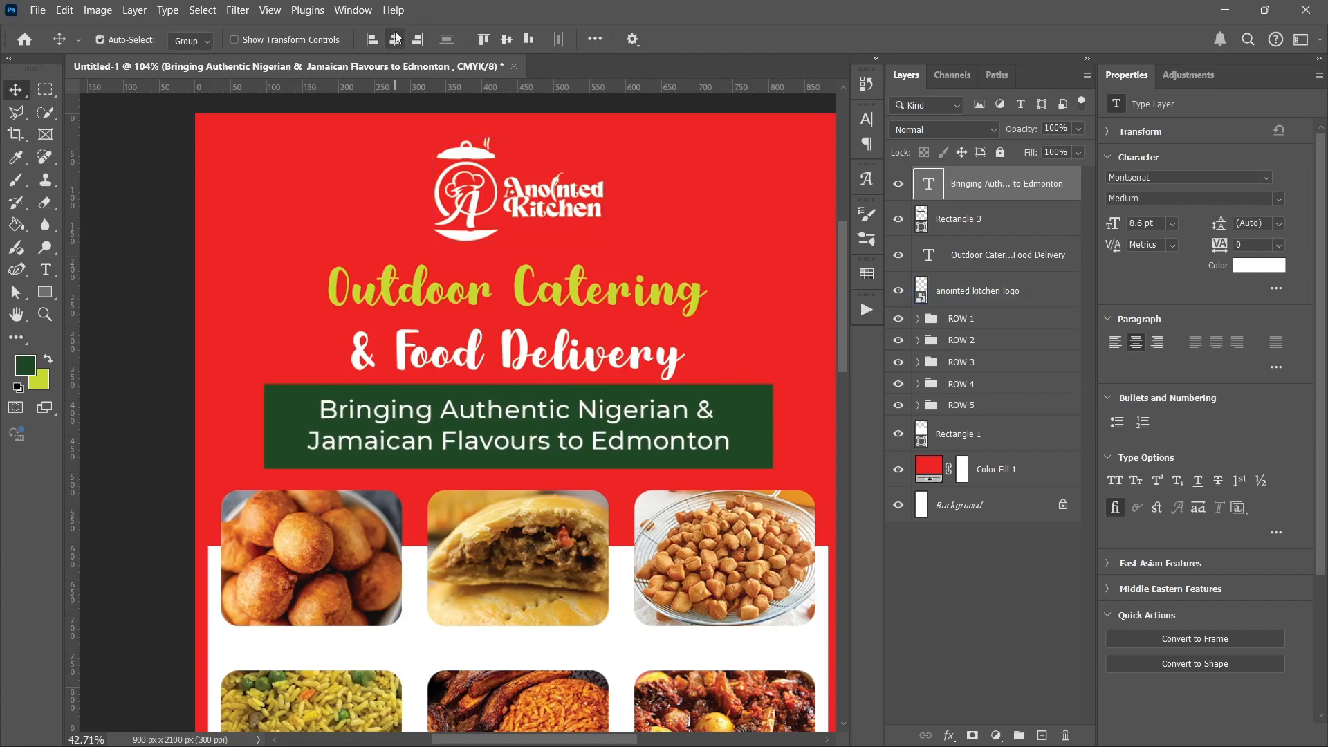
Step: Add a "Puff Puff" text label just below the first food photo of the top row
key("ctrl+0")
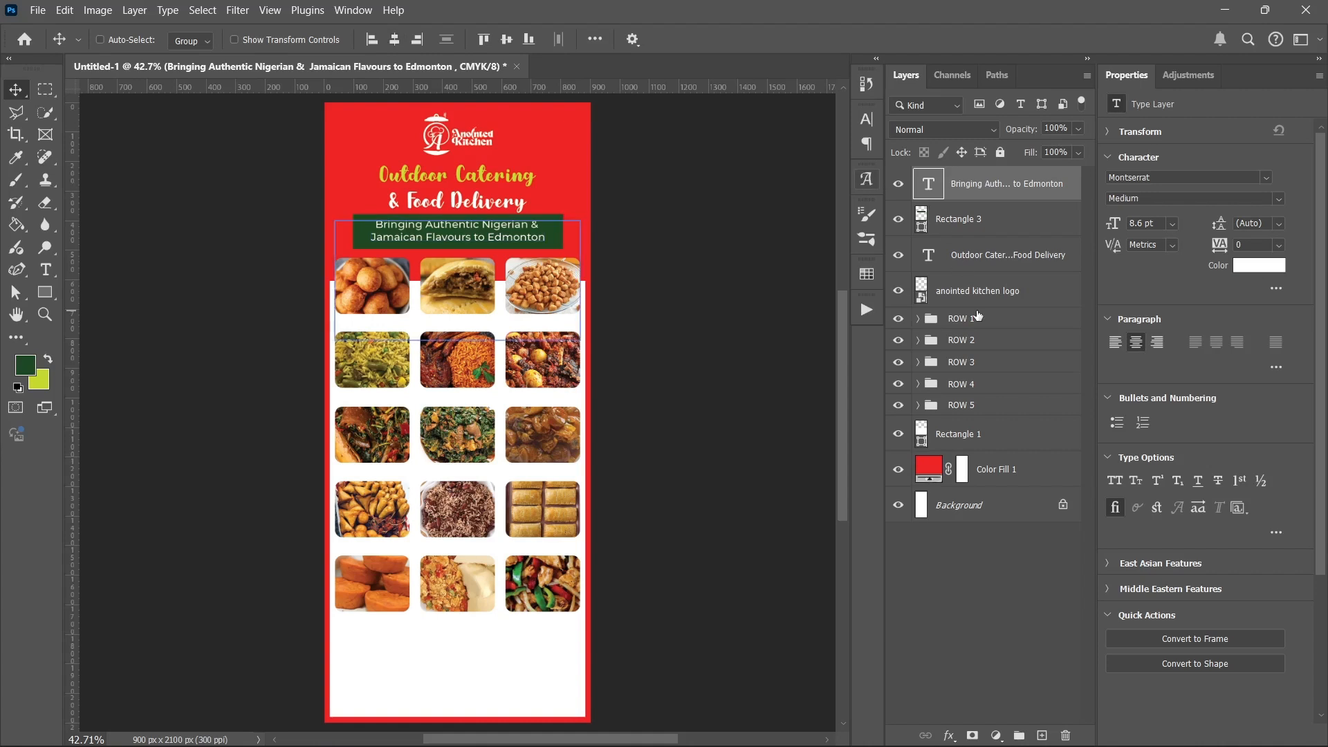
left_click(1042, 476)
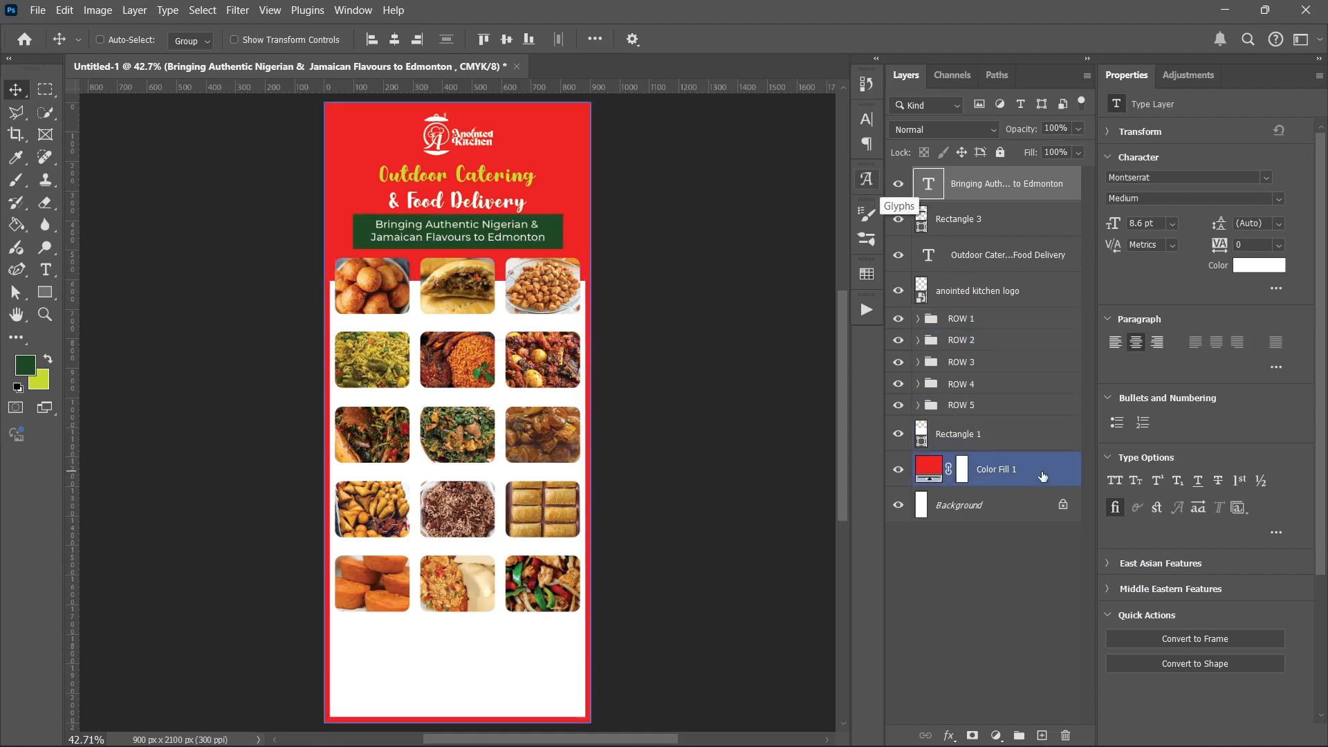
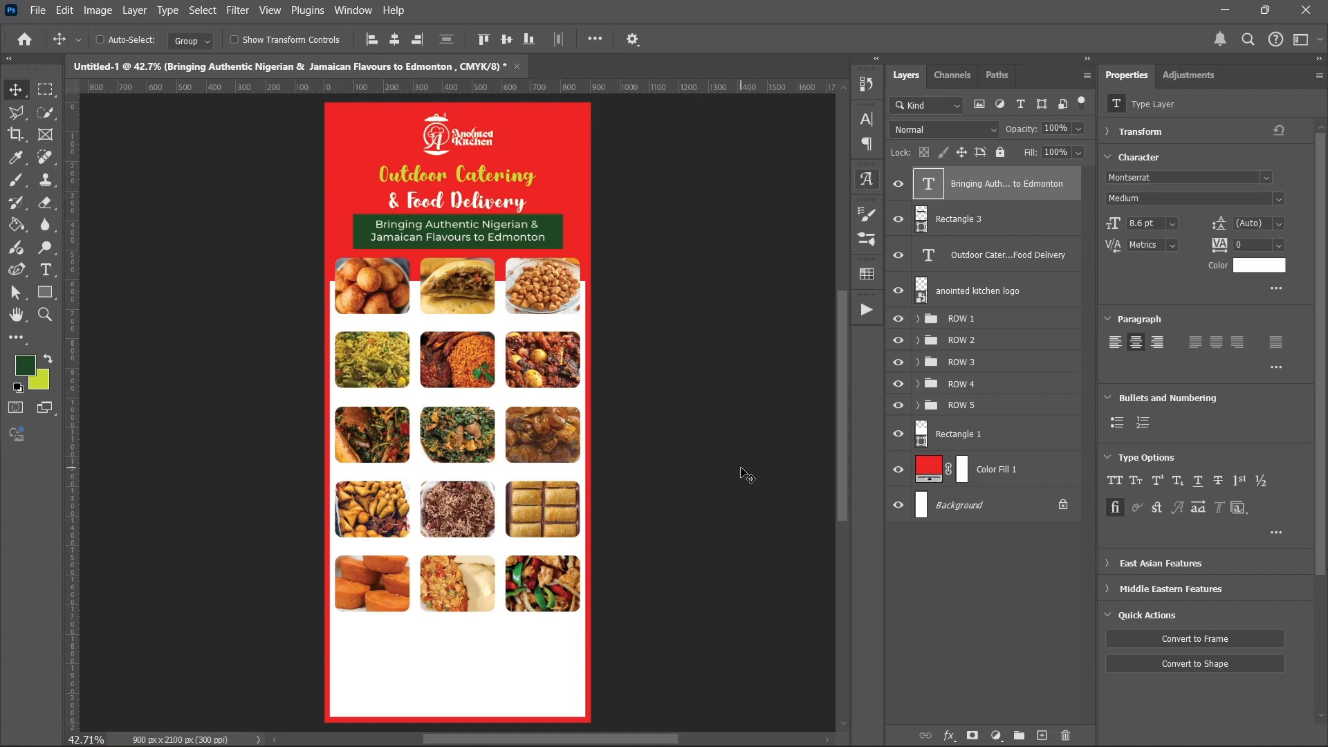
left_click(487, 404, "ctrl")
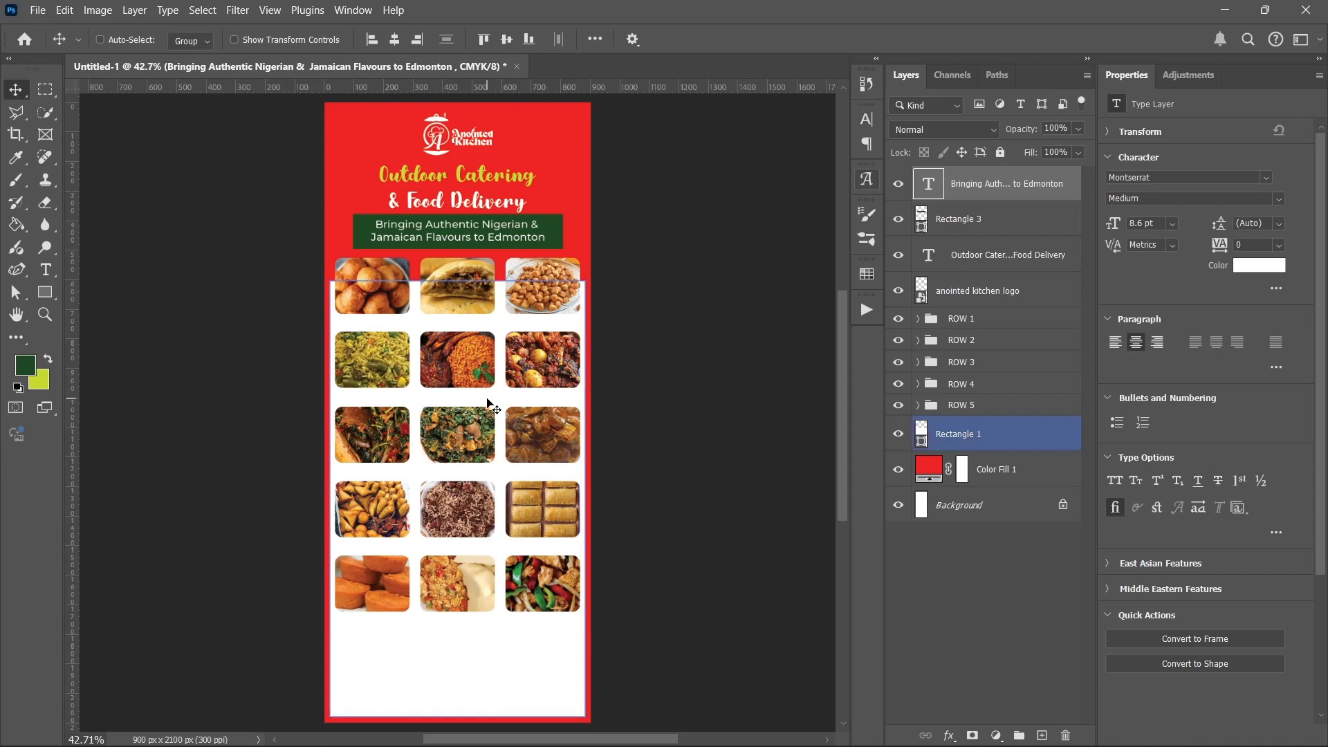
left_click(45, 269)
left_click(357, 324)
type("Puff Puff")
left_click(825, 38)
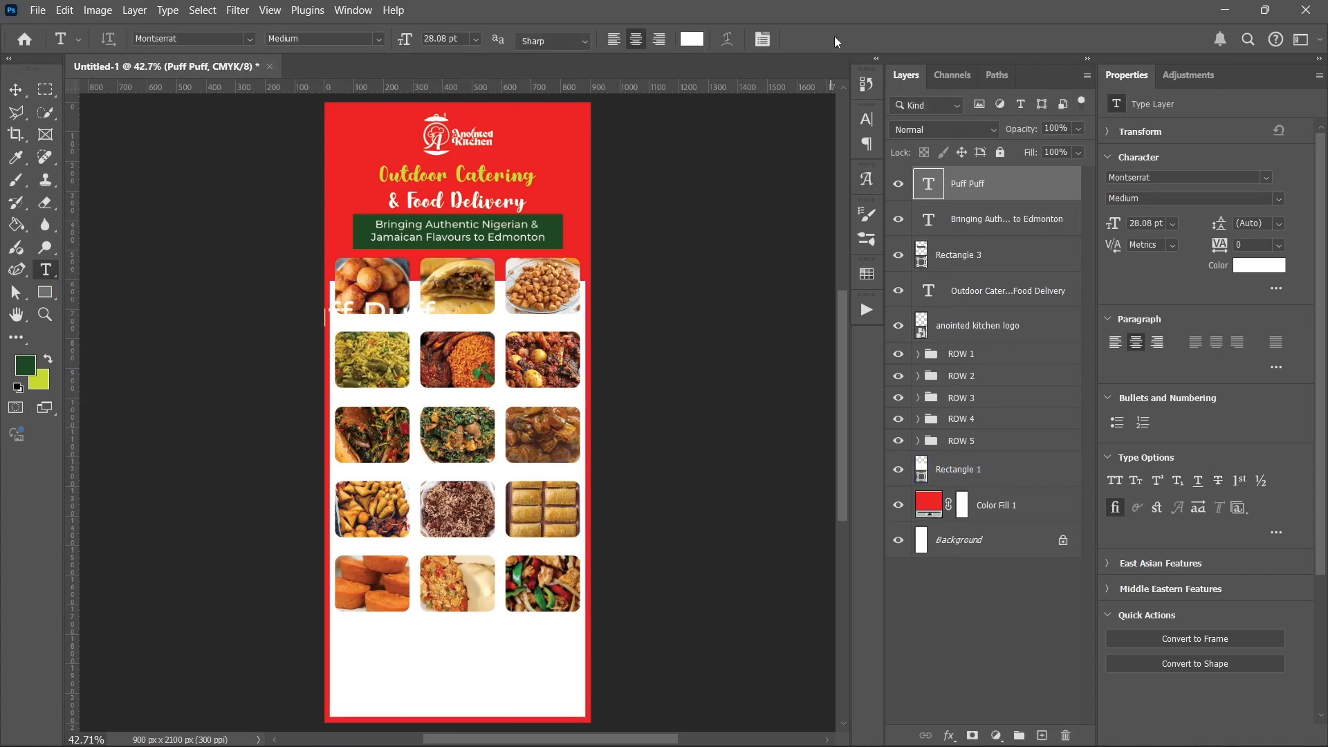
Step: Recolour the "Puff Puff" label black and set it to Montserrat Regular at 16 pt
left_click(691, 39)
left_click(1206, 364)
left_click(1171, 223)
left_click(1163, 366)
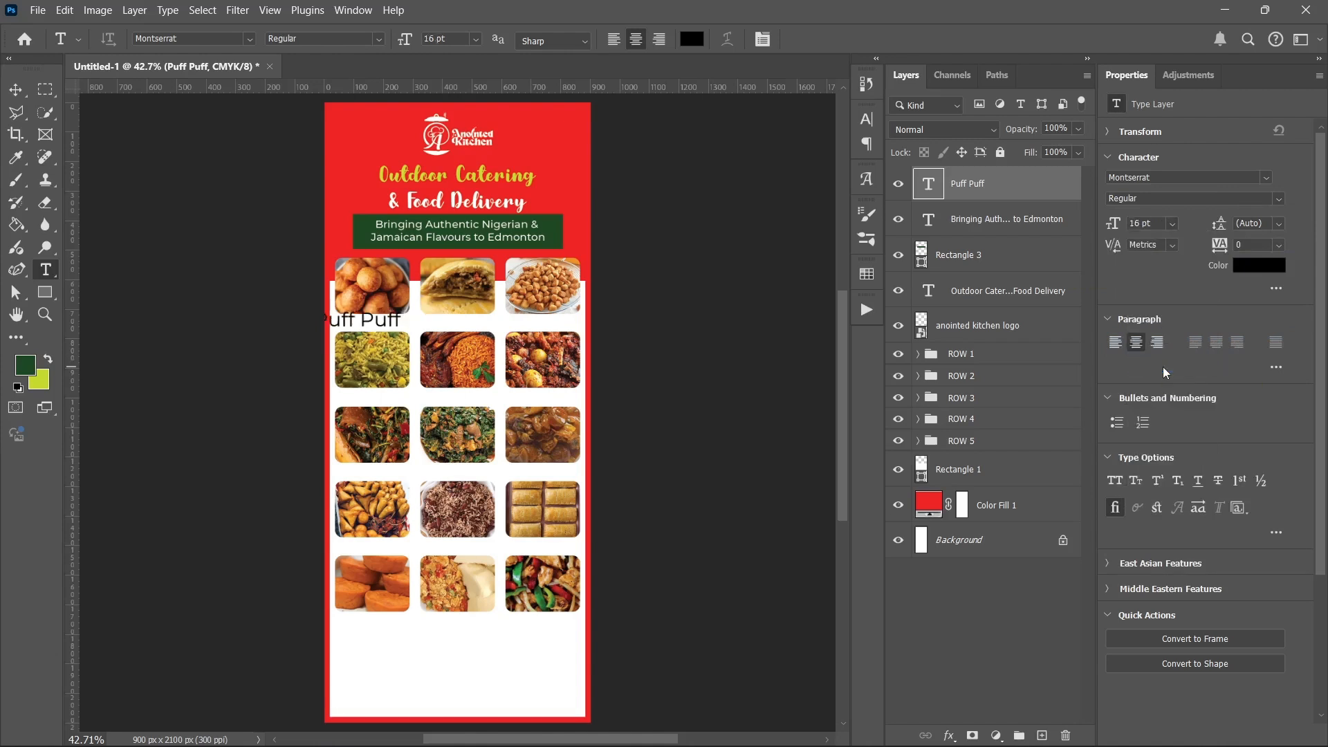
Step: Shift the "Puff Puff" label until it sits centered under its photo and set its size to 10 pt
key("v")
key("shift+Right")
key("shift+Right")
key("shift+Right")
key("shift+Right")
key("shift+Right")
key("shift+Right")
key("shift+Right")
key("shift+Right")
left_click(1171, 224)
left_click(1153, 342)
key("shift+Left")
key("shift+Left")
key("shift+Left")
left_click(1171, 223)
left_click(1164, 307)
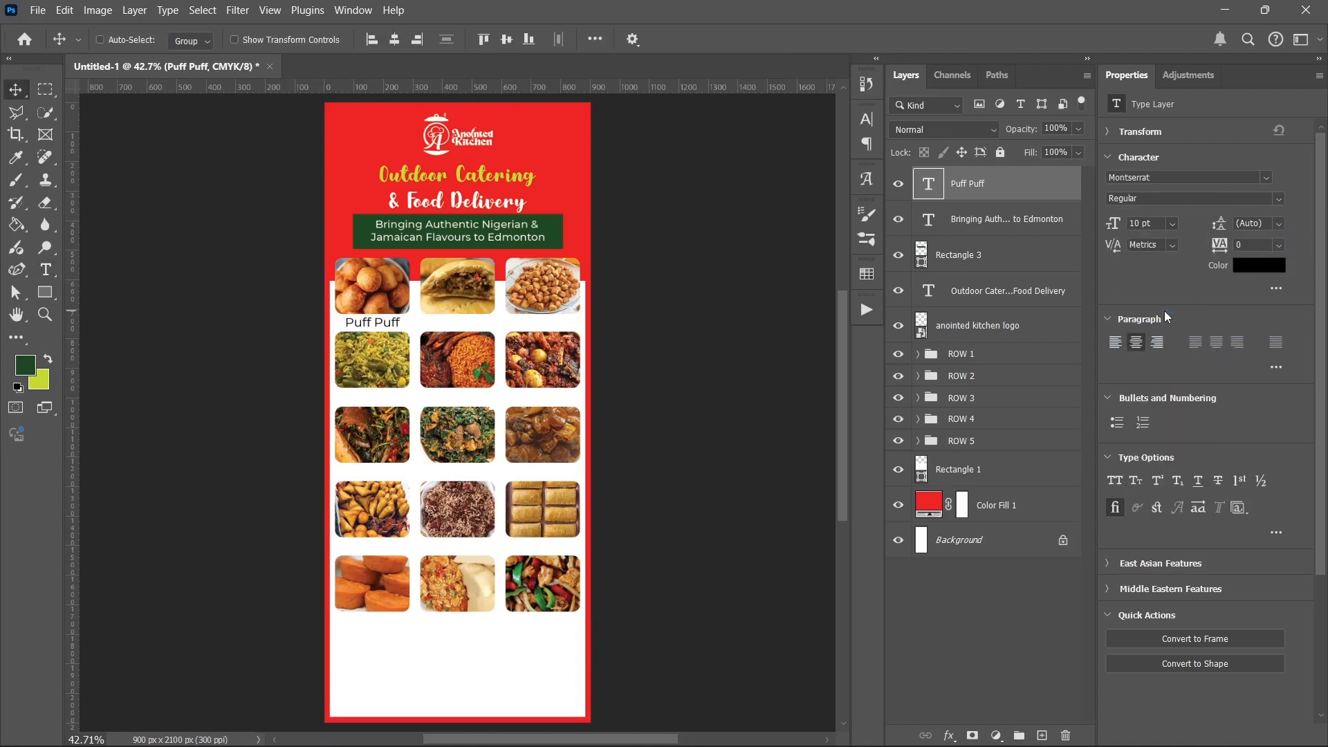
Step: Duplicate the "Puff Puff" label for the neighbouring photos and reword the copy under the top row's second photo as "Meatpie"
left_click_drag(387, 321, 463, 372, "alt")
double_click(451, 323)
key("ctrl+a")
type("Meatpei")
scroll(465, 329, "down", 10)
scroll(465, 329, "up", 9)
key("BackSpace")
key("BackSpace")
type("ie")
key("ctrl+Return")
Step: Reword the label under the top row's third photo as "Chin-Chin" and the one under the second row's third photo as "Stew"
double_click(545, 291)
type("Chin-Chin")
key("ctrl+Return")
double_click(548, 364)
type("Stew")
key("ctrl+Return")
Step: Label the second row's first photo "Fried Rice", using a duplicated label, and its second photo "Jollof Rice"
left_click_drag(464, 372, 376, 372, "alt")
double_click(377, 371)
type("Fried Rice")
key("ctrl+Return")
double_click(454, 366)
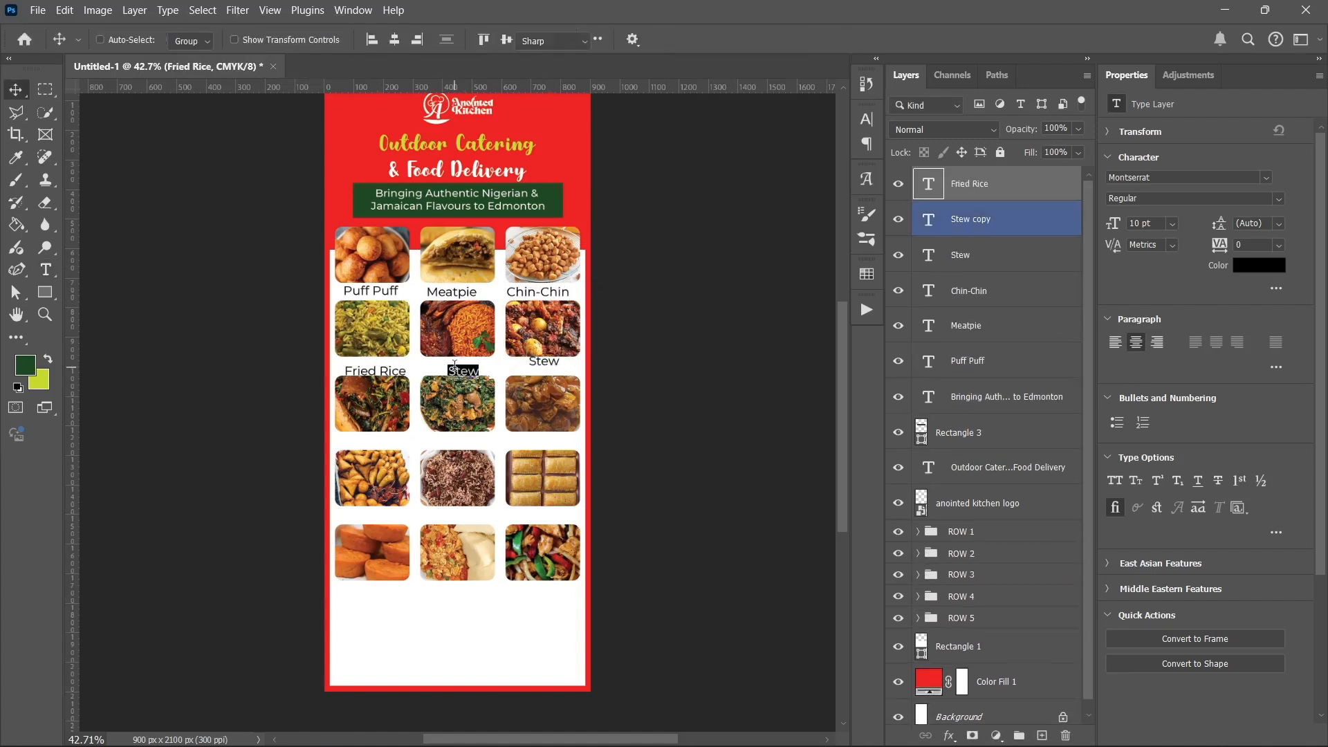
type("Jollof Rice")
key("ctrl+Return")
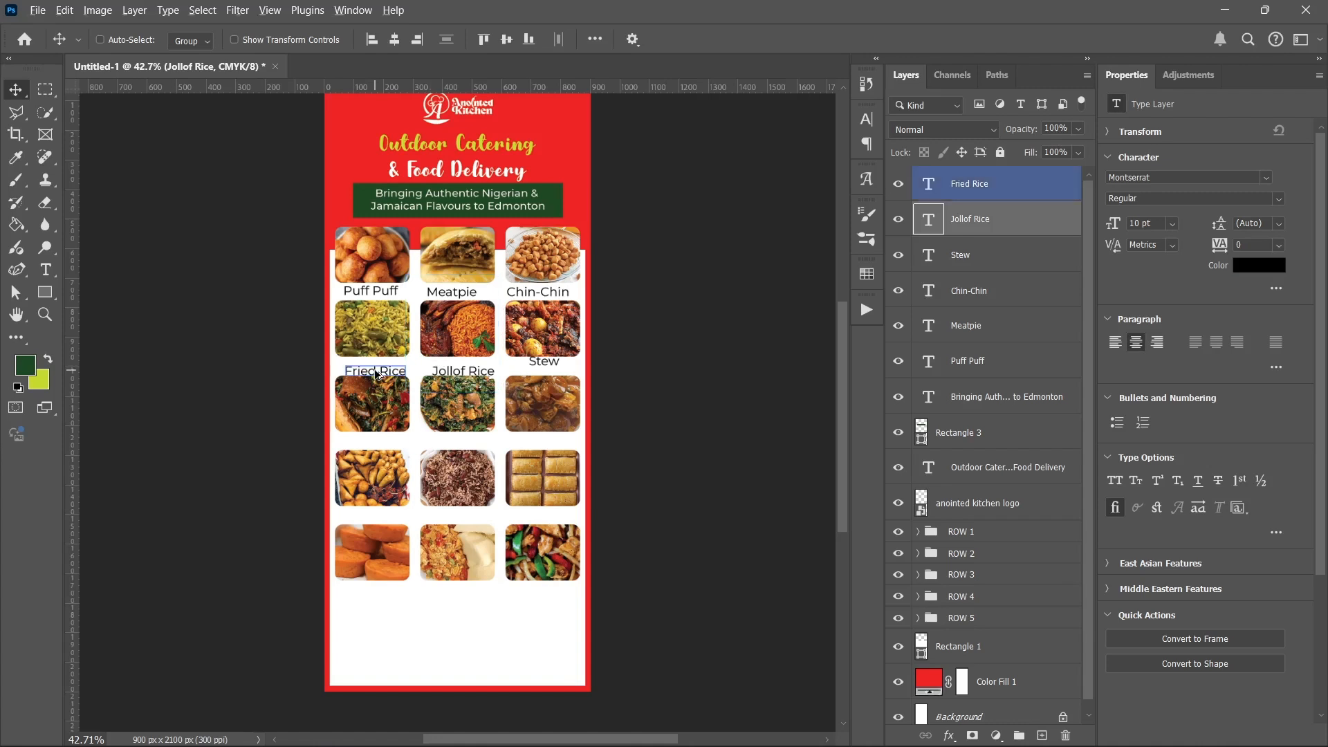
Step: Duplicate the existing dish labels to place a placeholder label under each photo in rows 3, 4 and 5
left_click_drag(375, 372, 381, 444, "alt")
left_click_drag(382, 444, 282, 440, "alt")
left_click_drag(366, 437, 371, 589, "alt")
left_click_drag(371, 589, 452, 585, "alt")
left_click_drag(456, 585, 556, 585, "alt")
left_click_drag(547, 356, 549, 438, "alt")
left_click(544, 361, "ctrl")
left_click_drag(550, 439, 457, 513, "alt")
Step: Reword the labels under the third row's photos as "Afang Soup", "Veg. Soup" and "Ogbonno Soup"
double_click(385, 436)
type("Afang Soup")
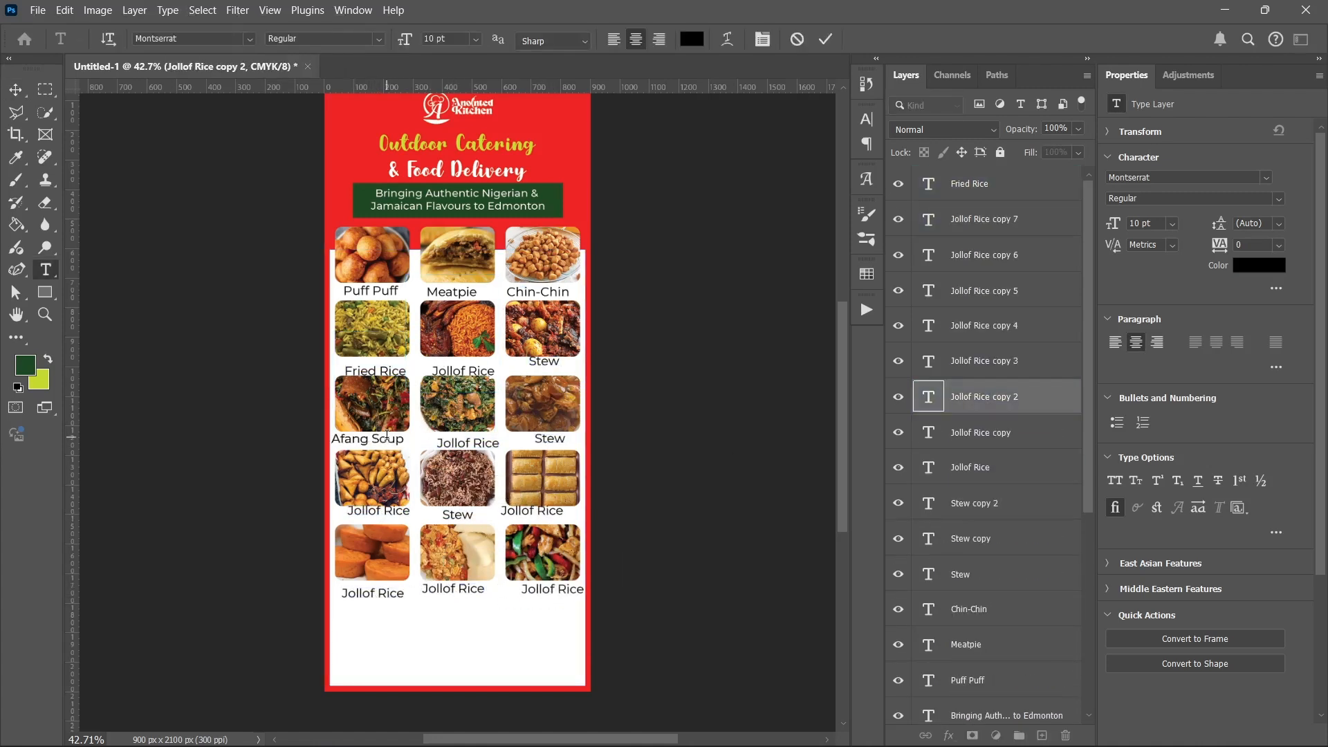
double_click(467, 443)
type("Veg. Soup")
double_click(547, 438)
type("Ogbono Sou")
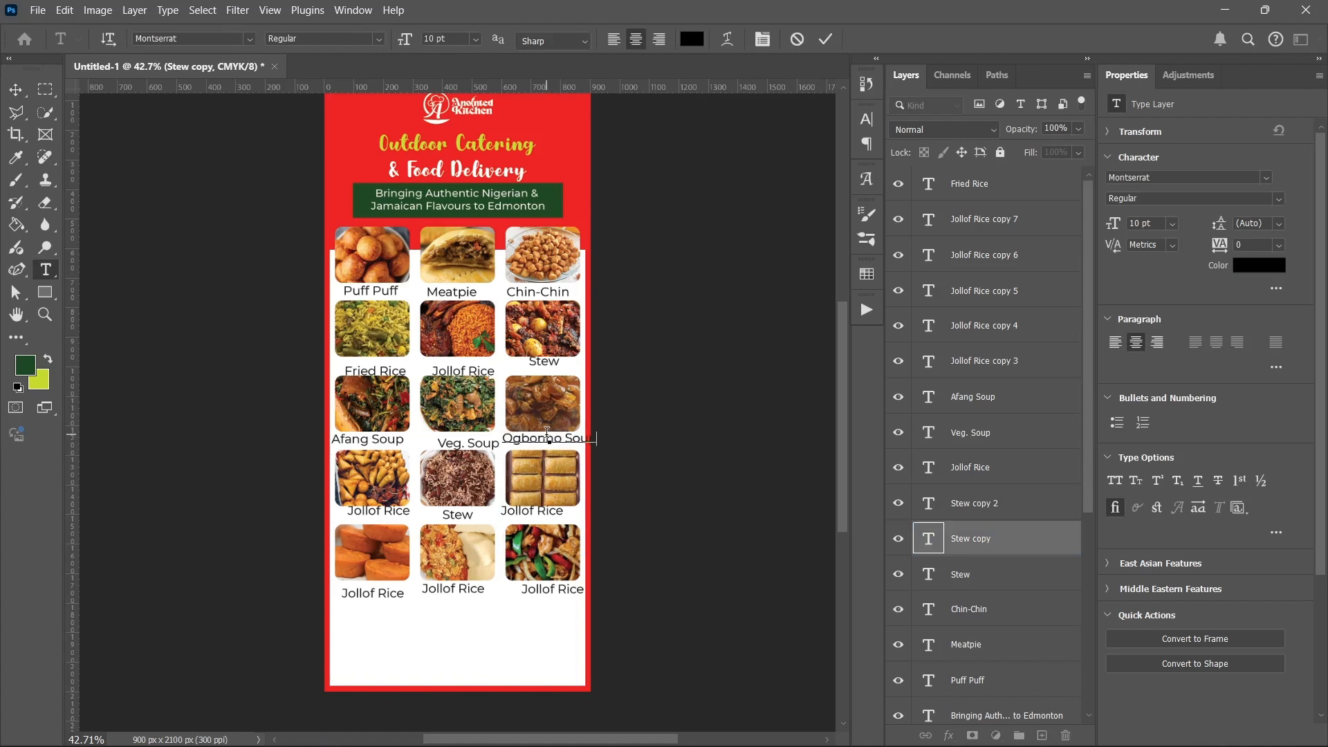
key("ctrl+Return")
Step: Reword the fourth row's third label as "Apple Pie" and its second label as "Rice & Peas"
double_click(532, 510)
type("Apple Pie")
key("ctrl+Return")
double_click(457, 514)
type("Rice & Peas")
key("ctrl+Return")
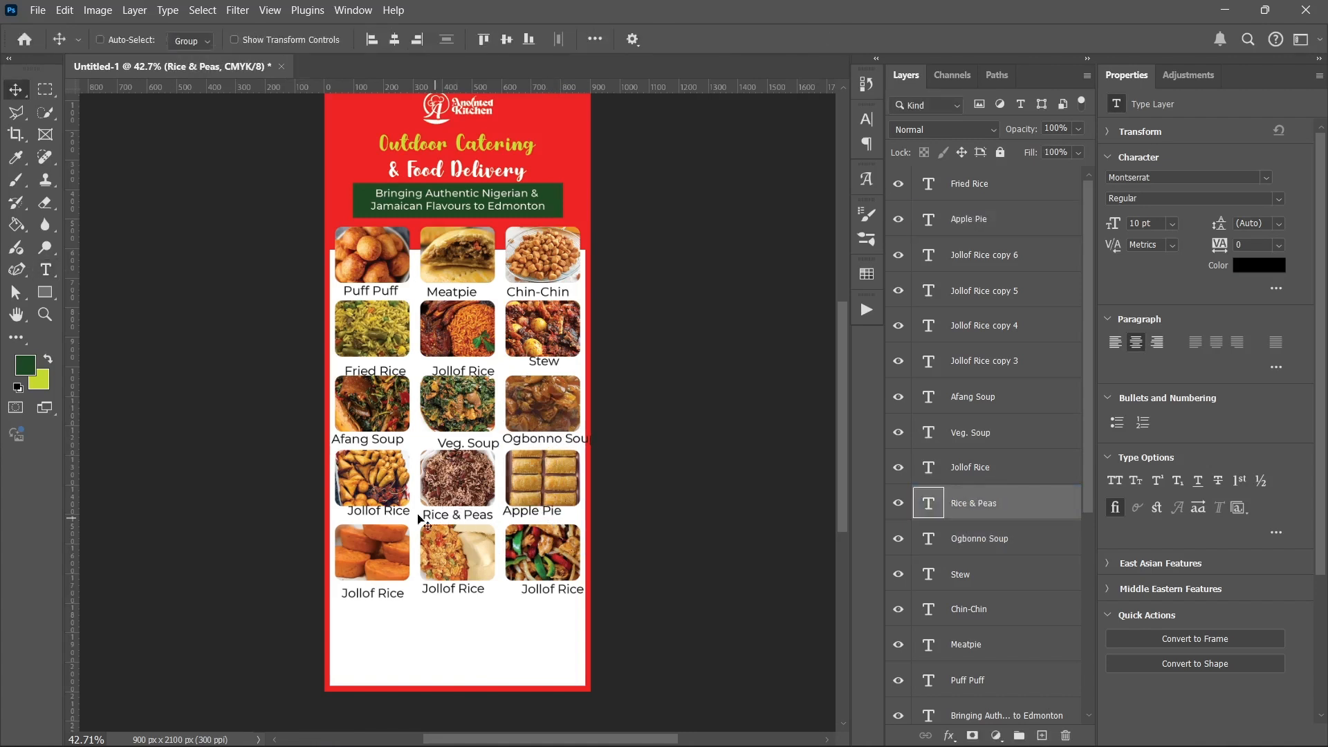
Step: Reword the fourth row's first label as "Small Chops" and the fifth row's first label as "Moi-Moi"
double_click(379, 510)
type("Small Chops")
key("ctrl+Return")
double_click(372, 593)
type("Moi-Moi")
key("ctrl+Return")
key("y")
left_click(543, 498)
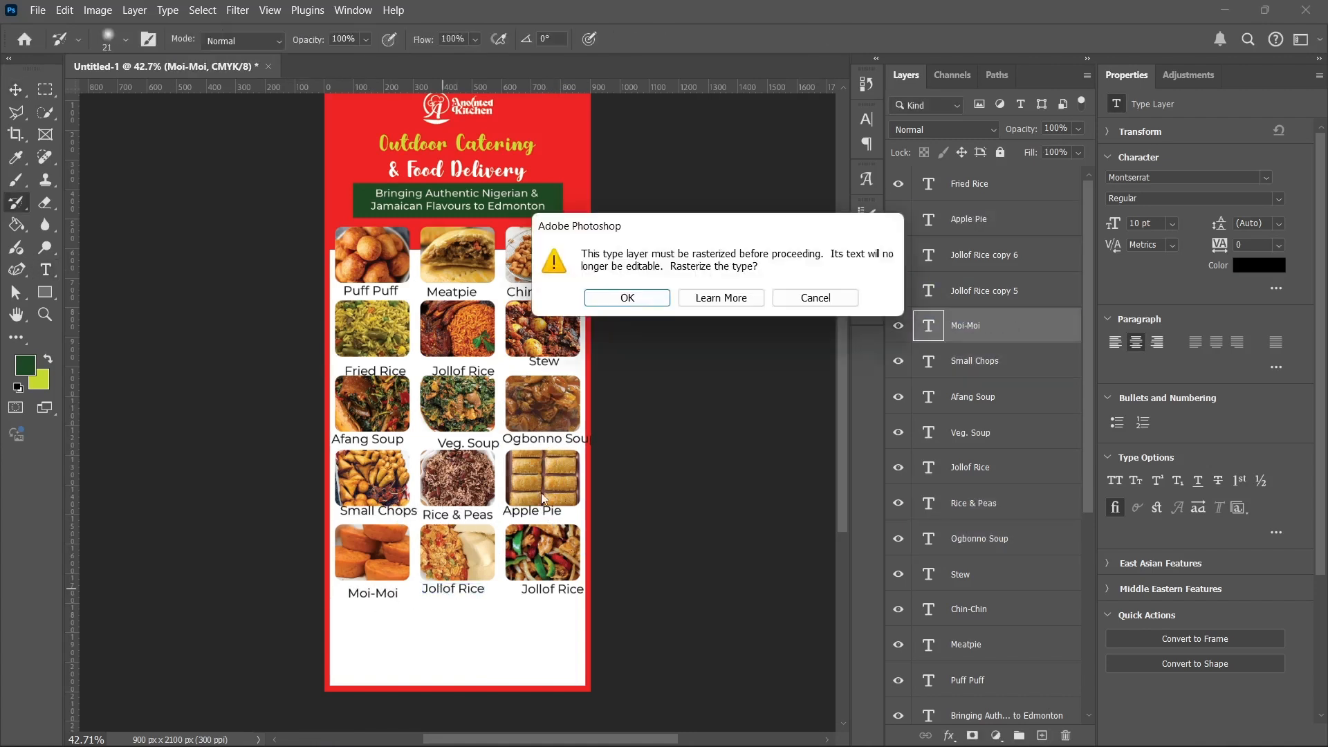
key("Escape")
Step: Reword the fifth row's second label as "Yam" and its third label as "Fish"
key("v")
double_click(453, 588)
type("Yam")
key("ctrl+Return")
double_click(552, 588)
type("Fish")
key("ctrl+Return")
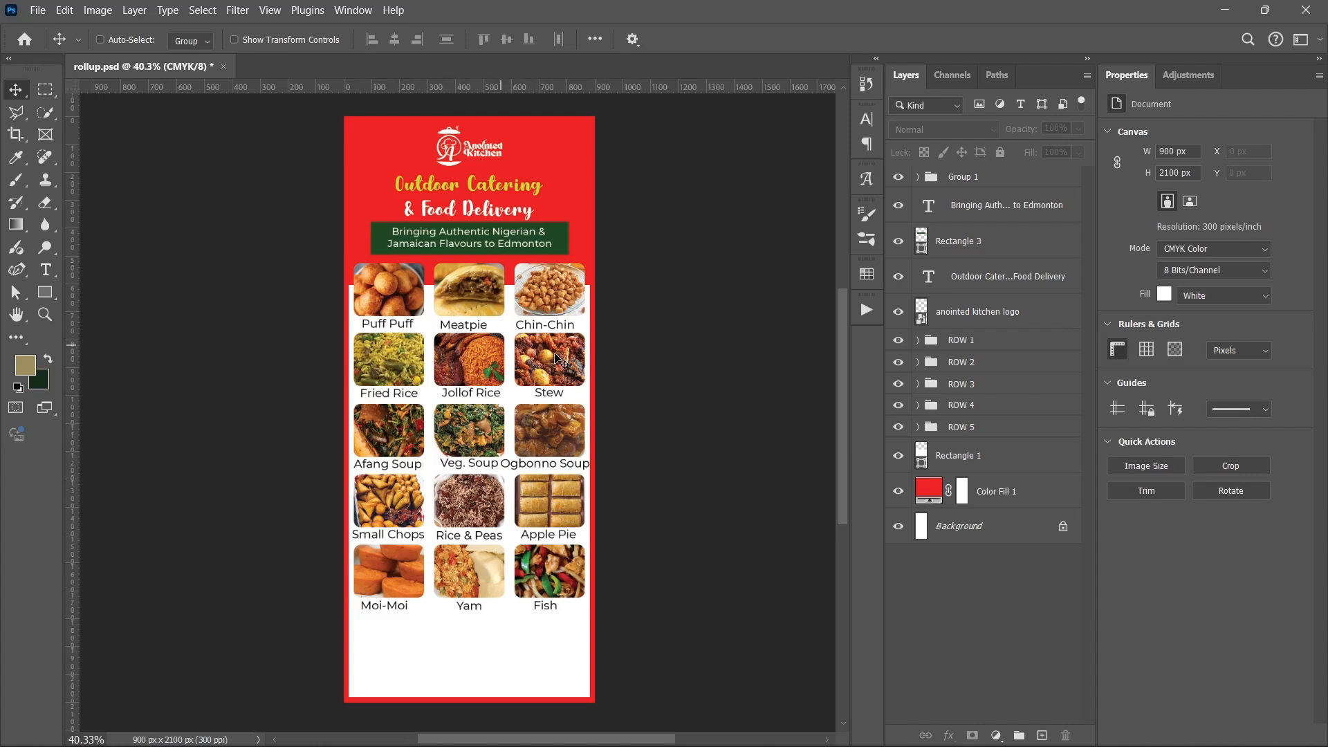
Step: Draw a rectangle about 842 by 472 px directly above the white panel layer, behind the photos of the upper rows
left_click(1004, 460)
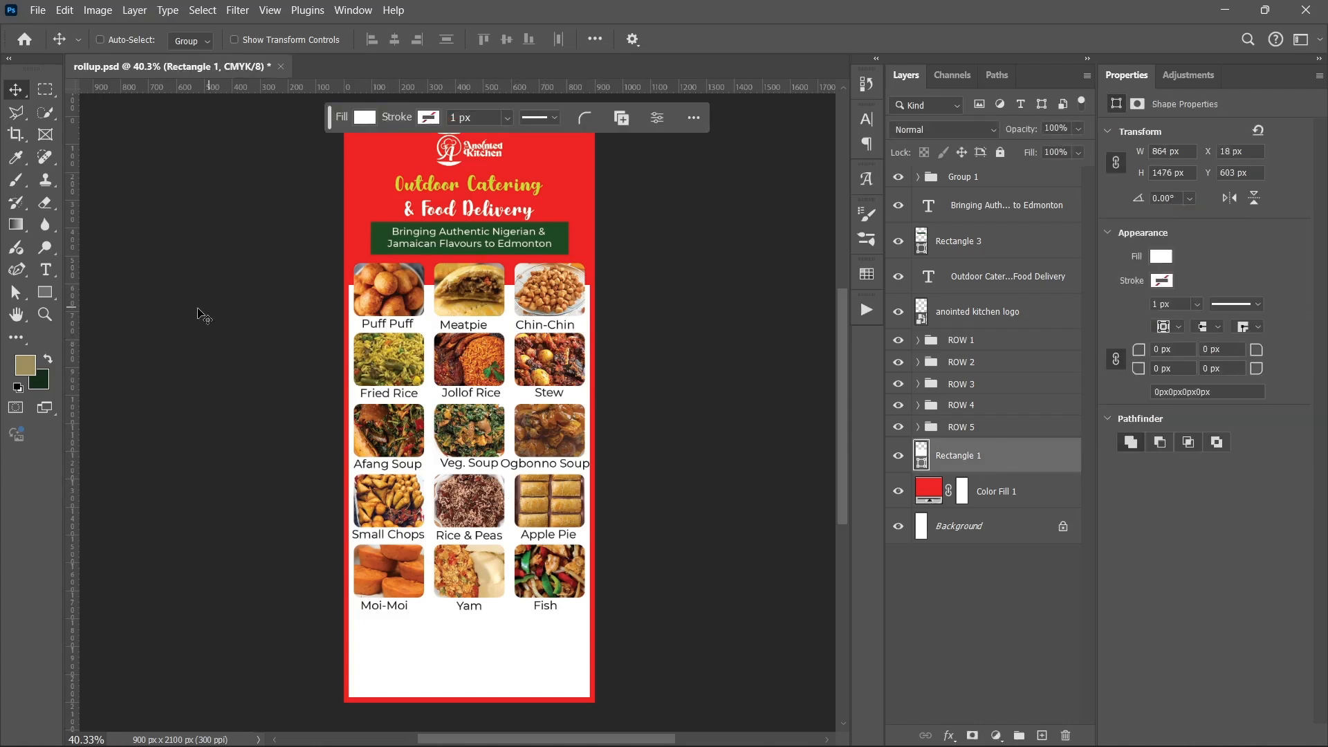
left_click(47, 290)
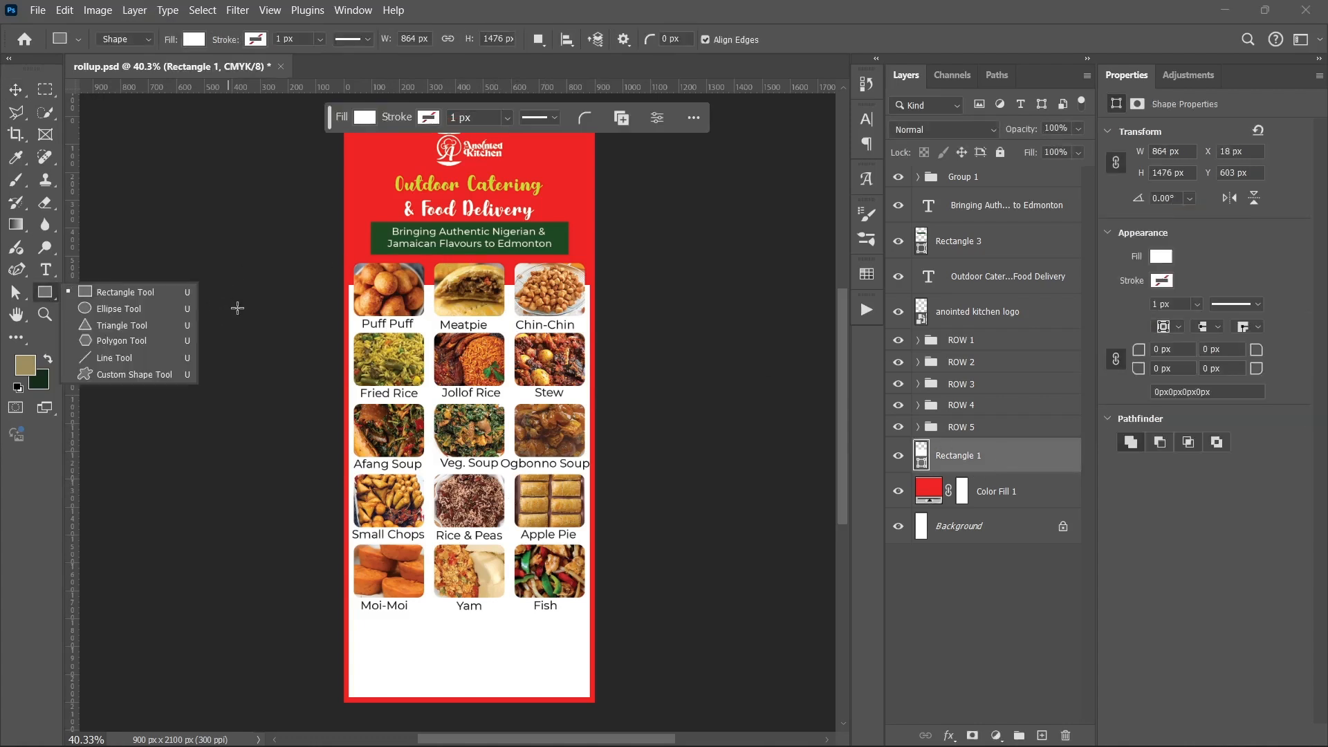
left_click_drag(348, 284, 585, 413)
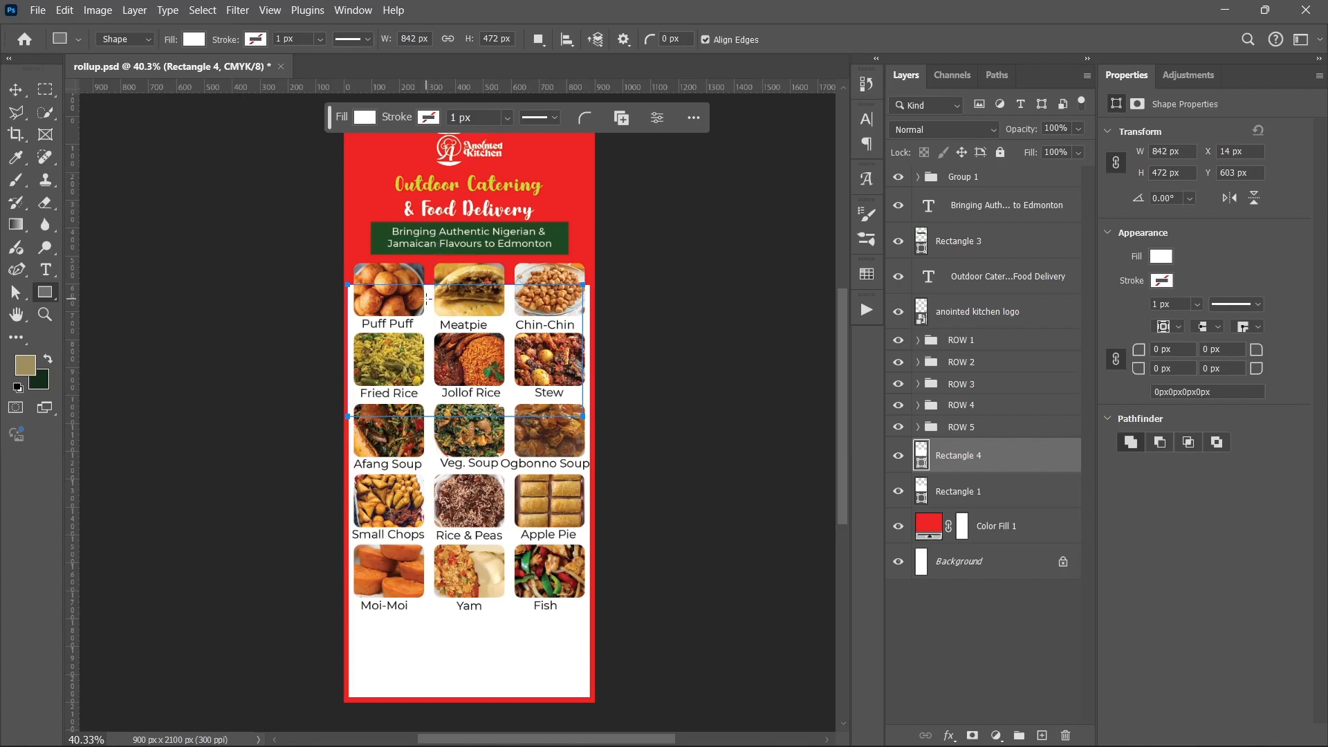
Step: Fill the new rectangle with the lime green c5d92f sampled from the "Outdoor Catering" headline
key("v")
key("u")
double_click(921, 455)
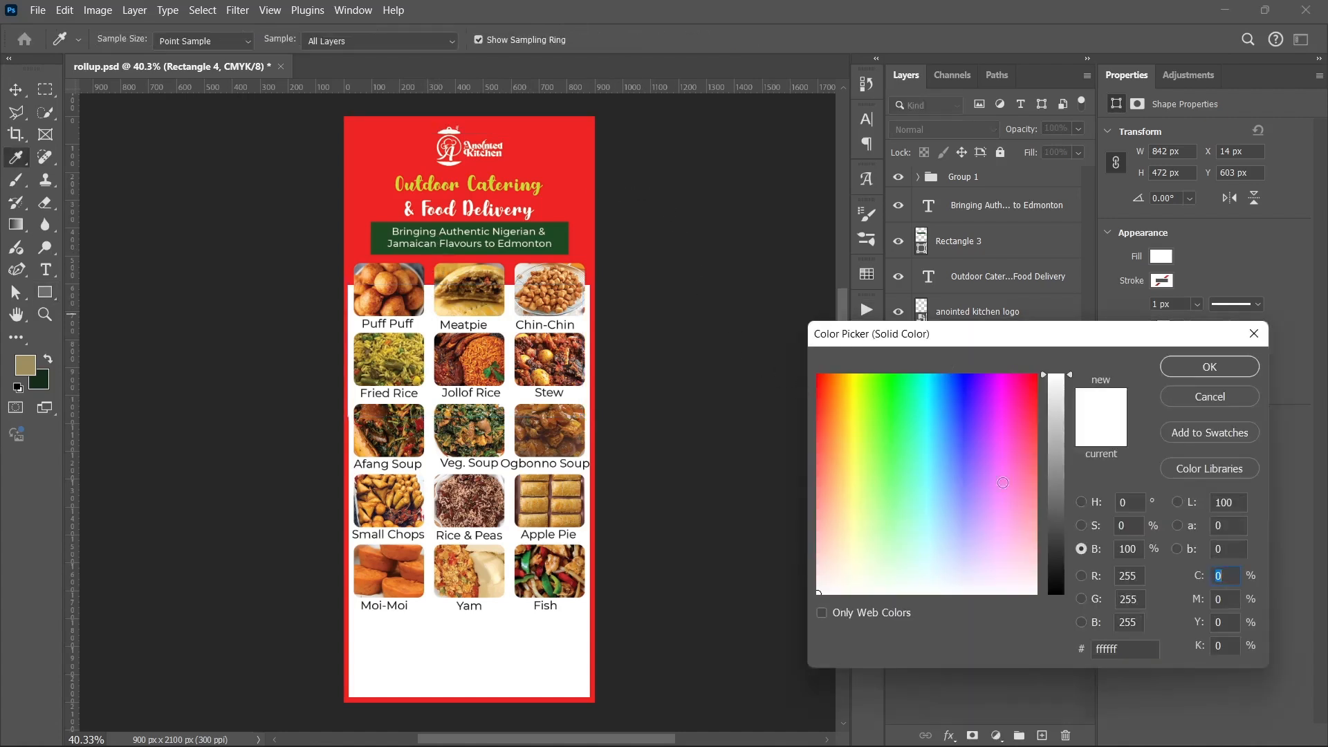
left_click(1064, 499)
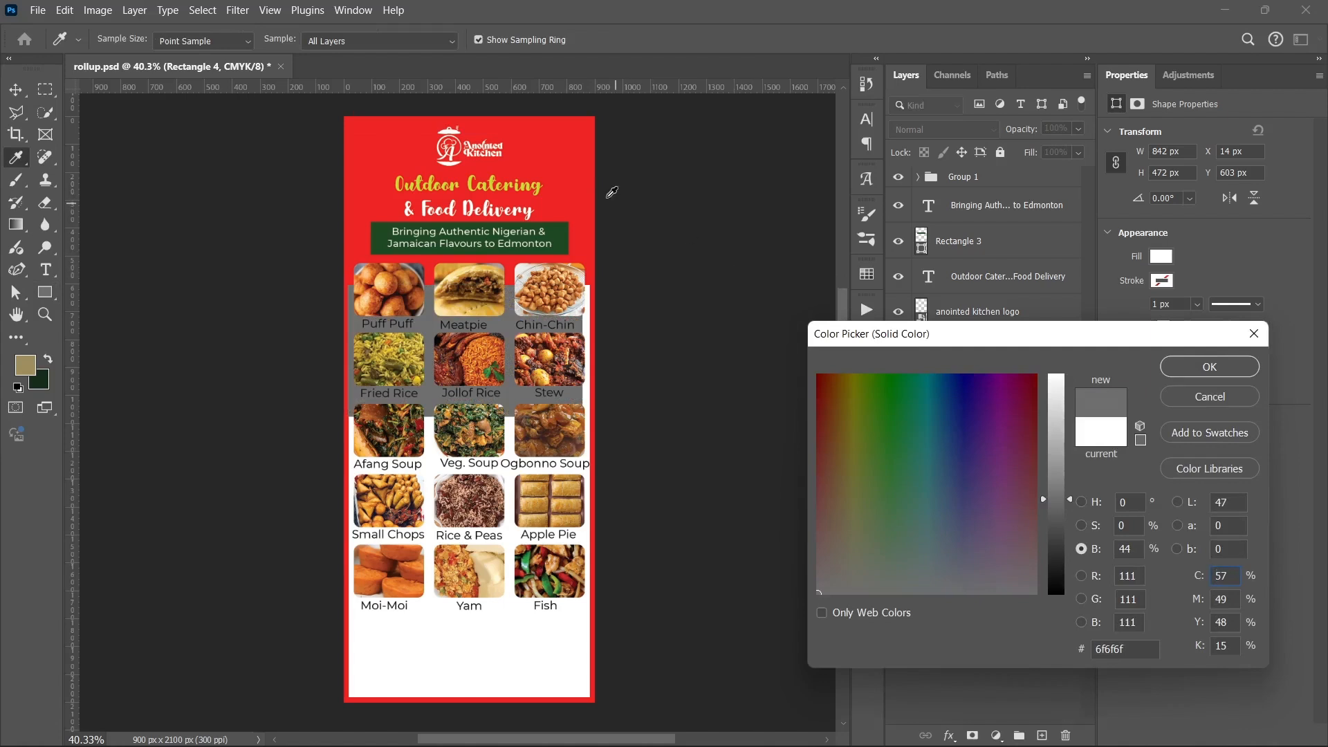
left_click(476, 170)
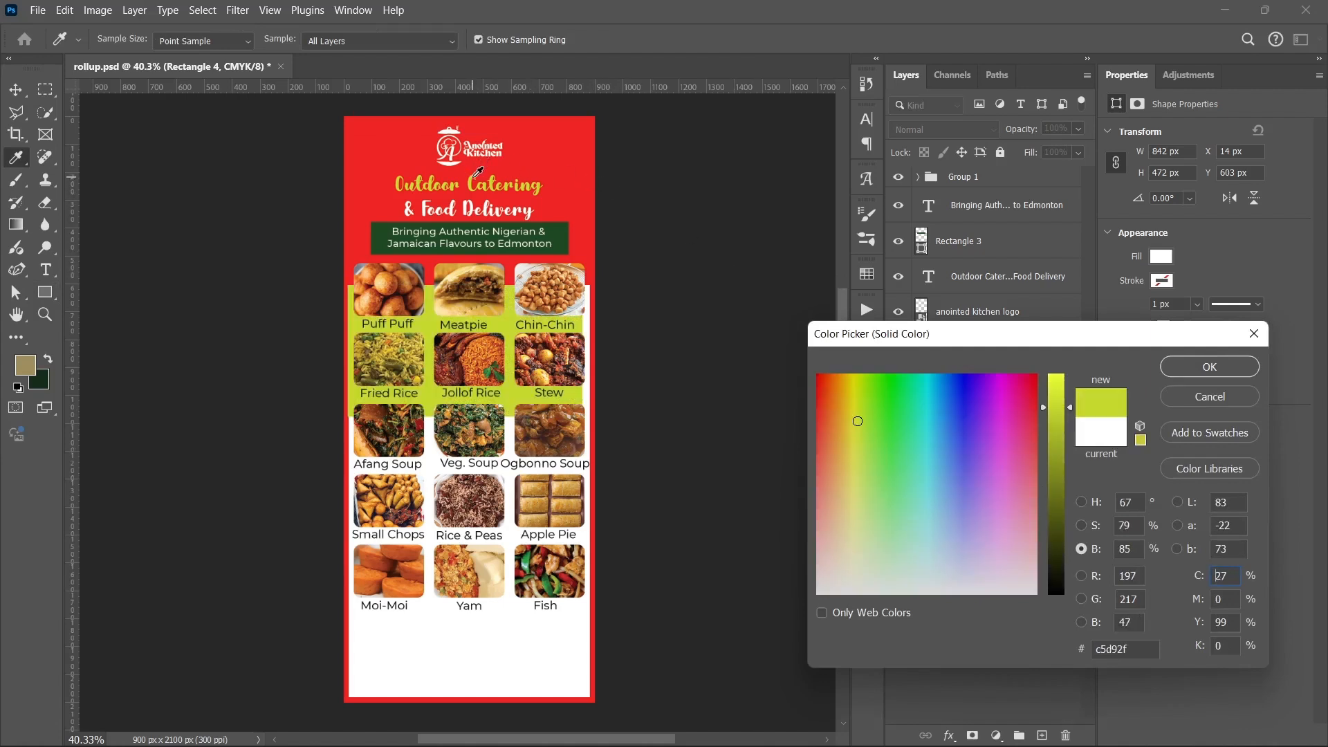
left_click(1081, 502)
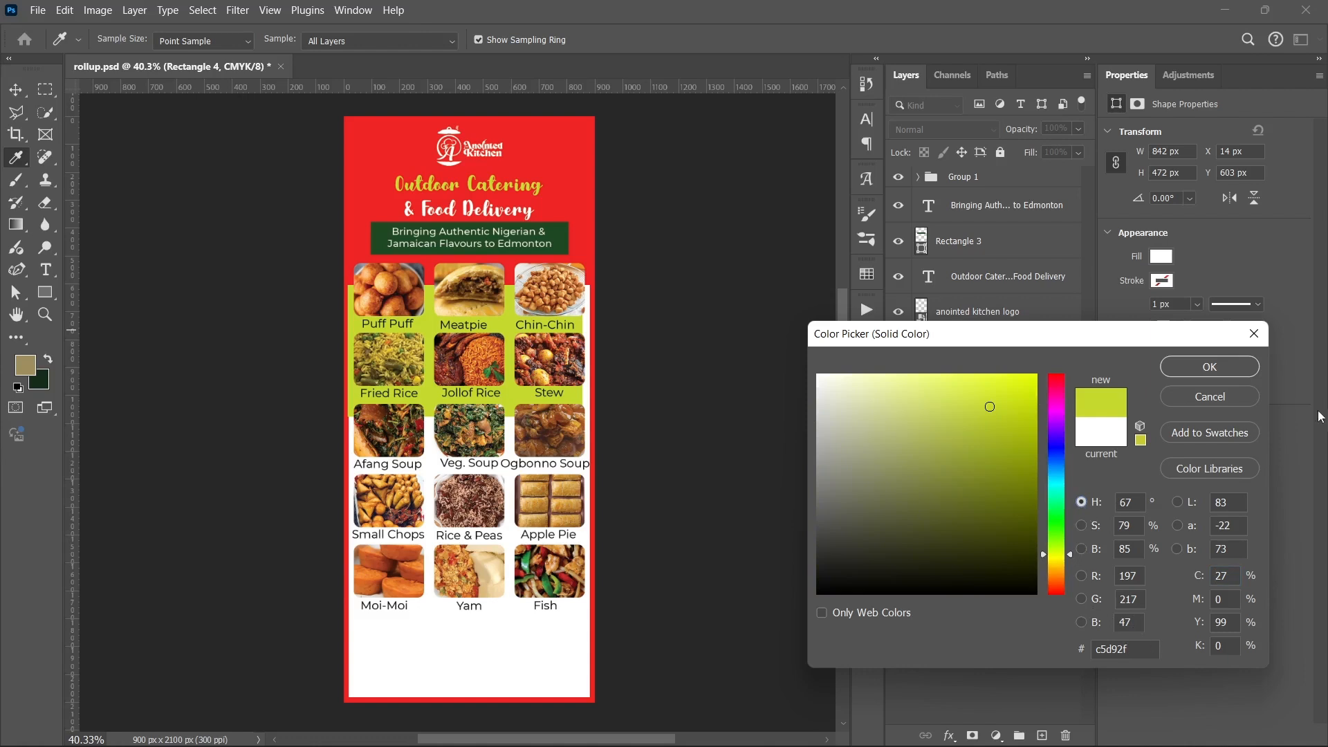
left_click(1222, 369)
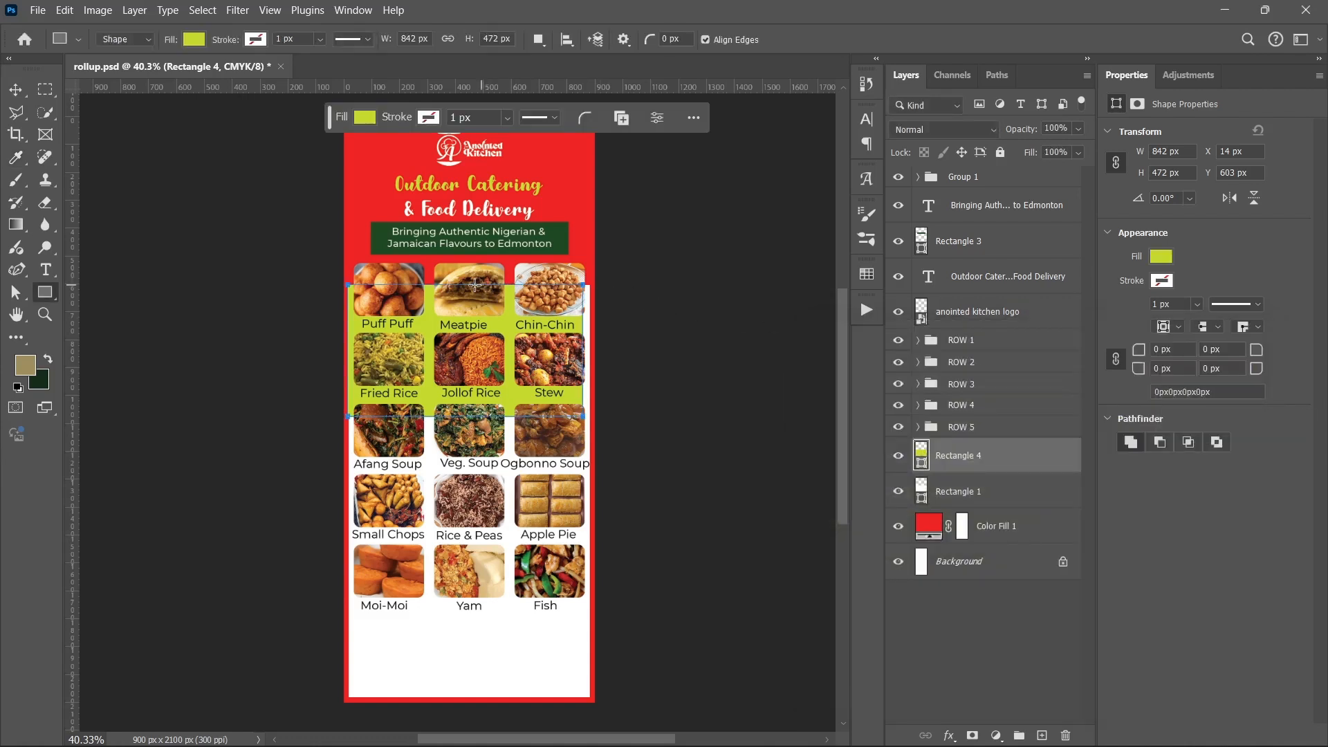
Step: Show the guides and shorten the lime rectangle to a band about 292 px high, running from mid second-row photos into the third row
key("ctrl+semicolon")
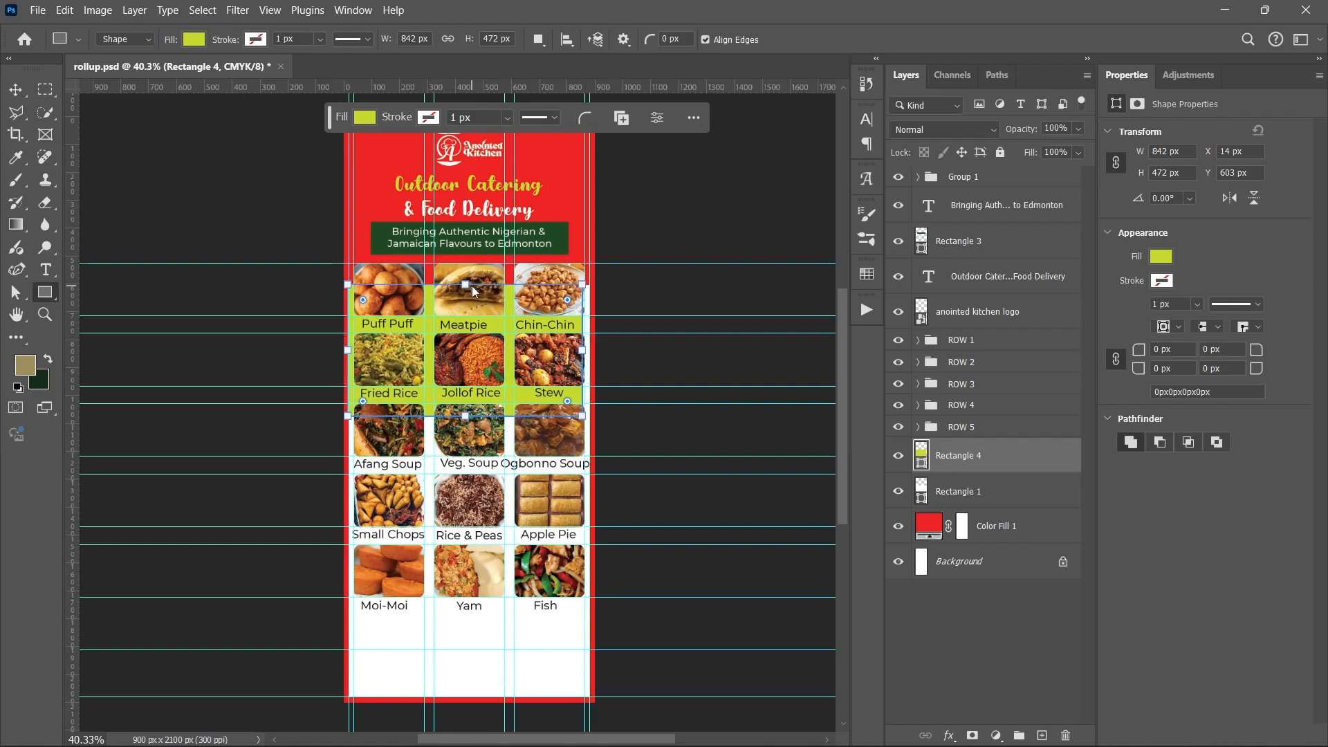
left_click_drag(469, 285, 467, 359)
left_click_drag(472, 417, 467, 441)
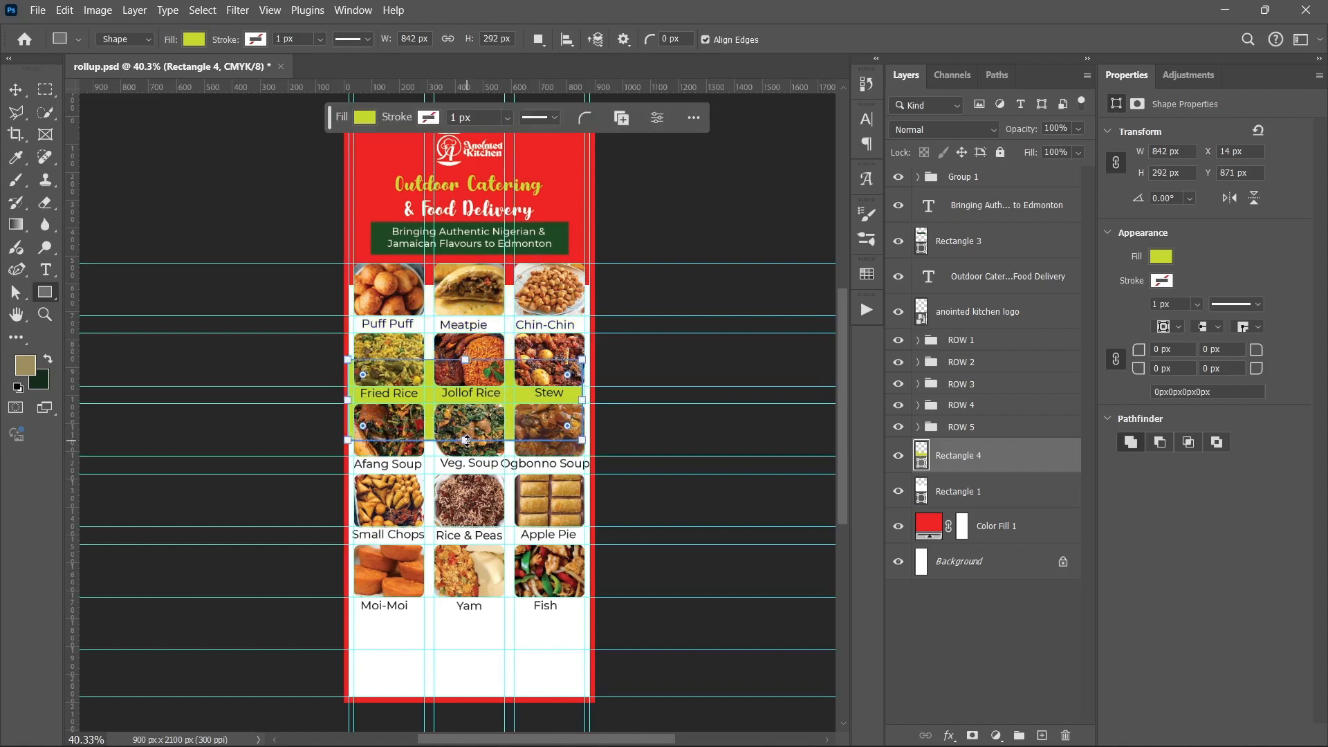
key("v")
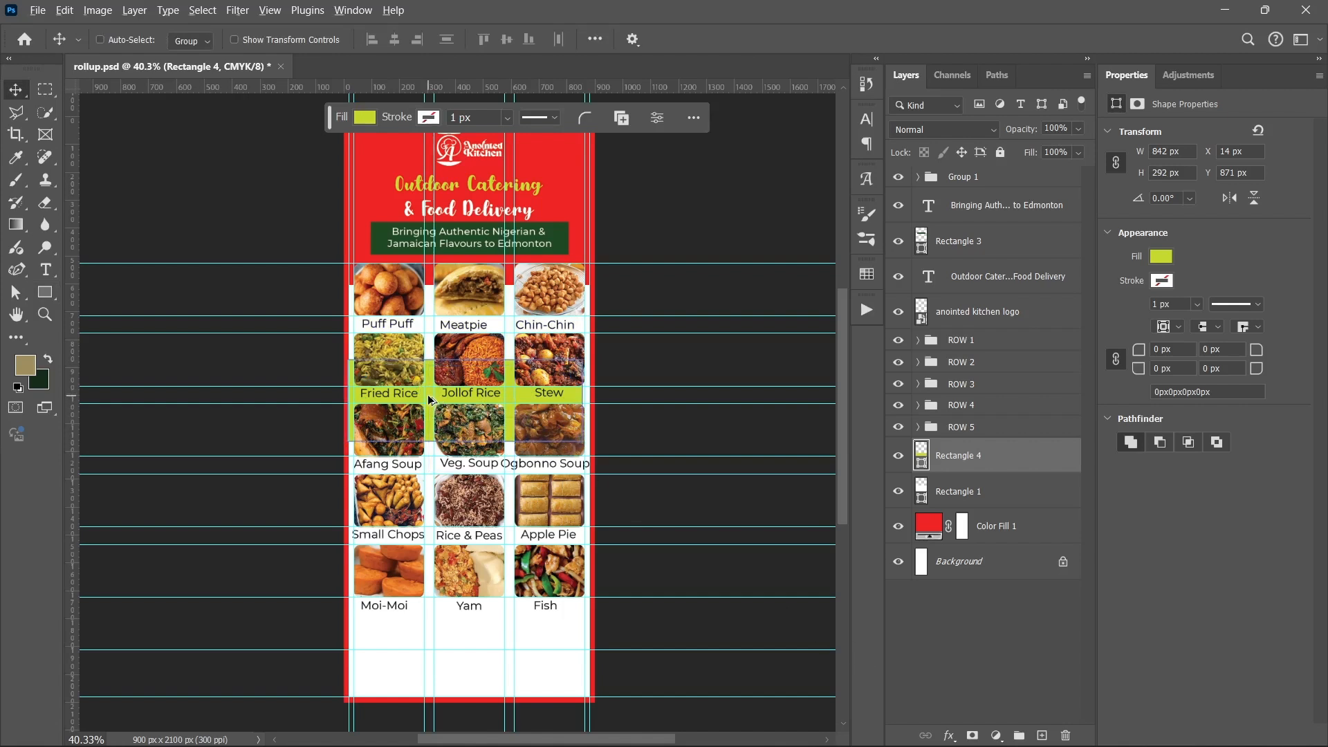
Step: Duplicate the lime band directly below itself and fill the copy with the tagline bar's dark green, 1e4823
left_click_drag(430, 400, 426, 476)
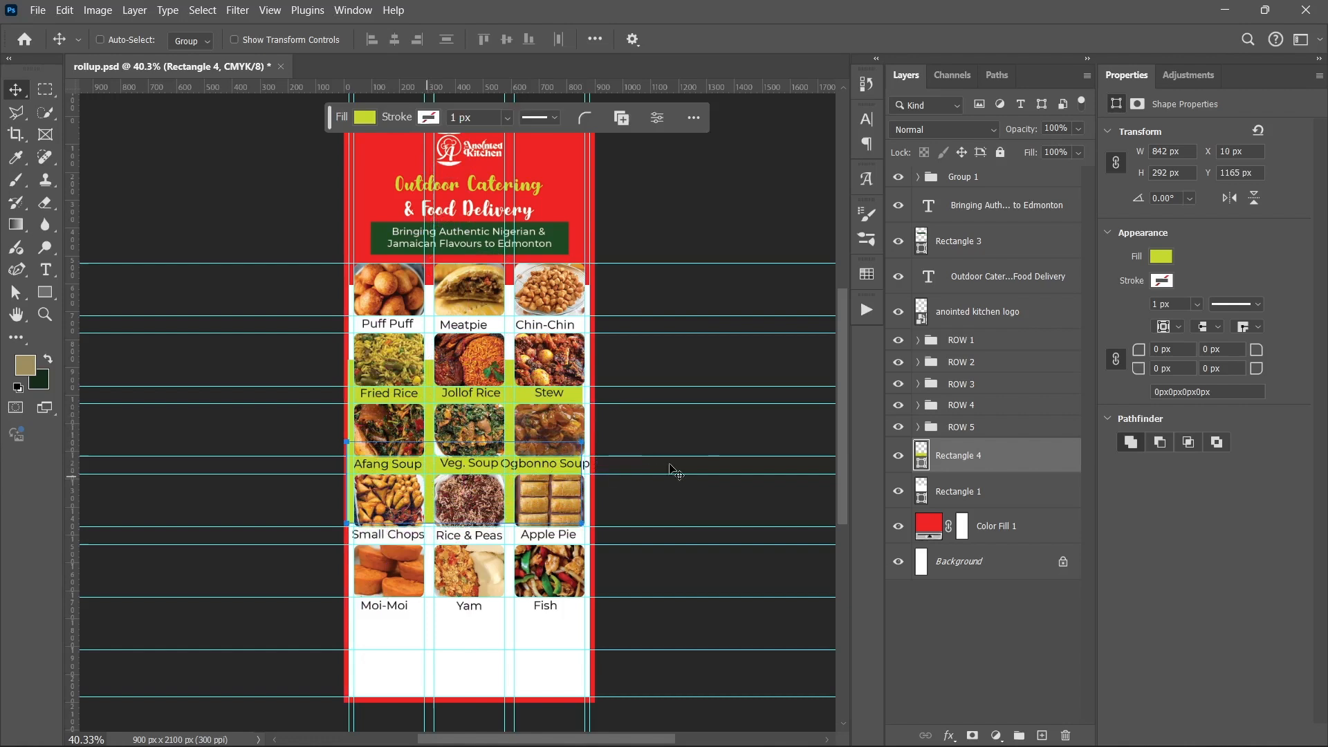
key("ctrl+j")
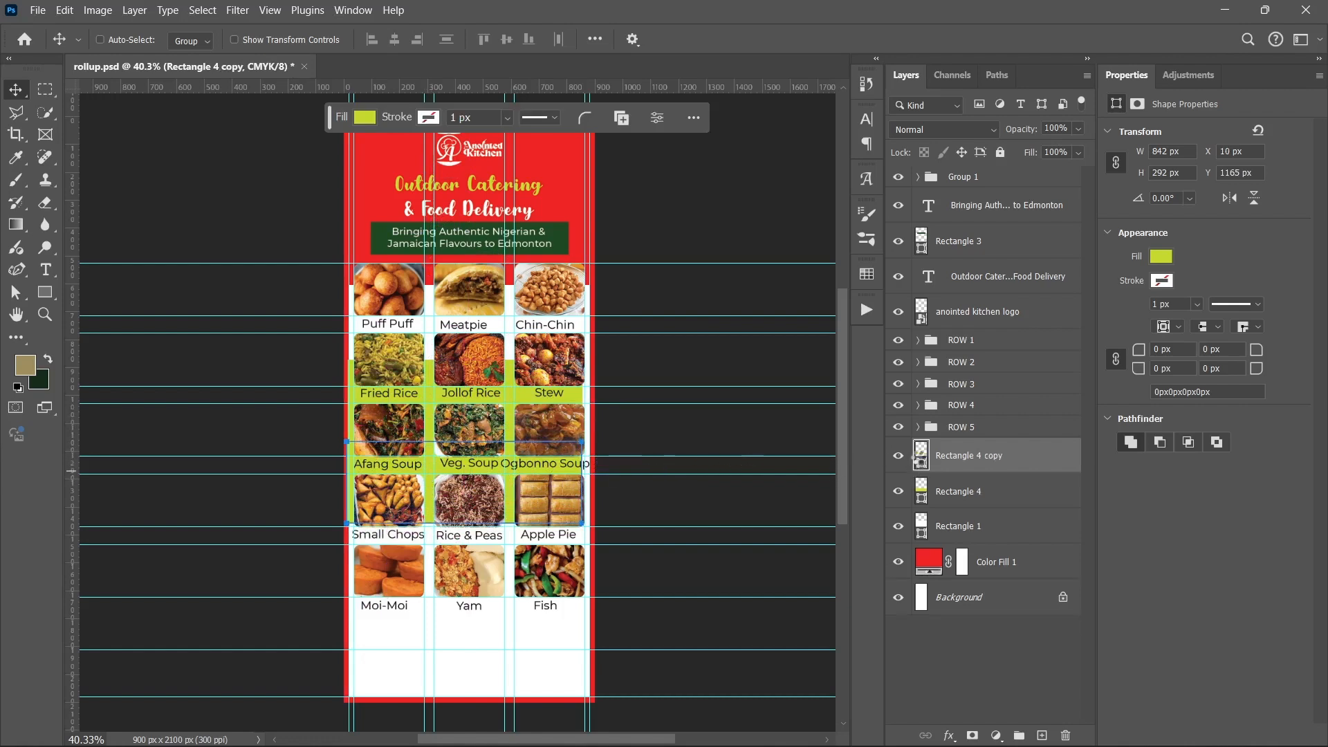
left_click(556, 229)
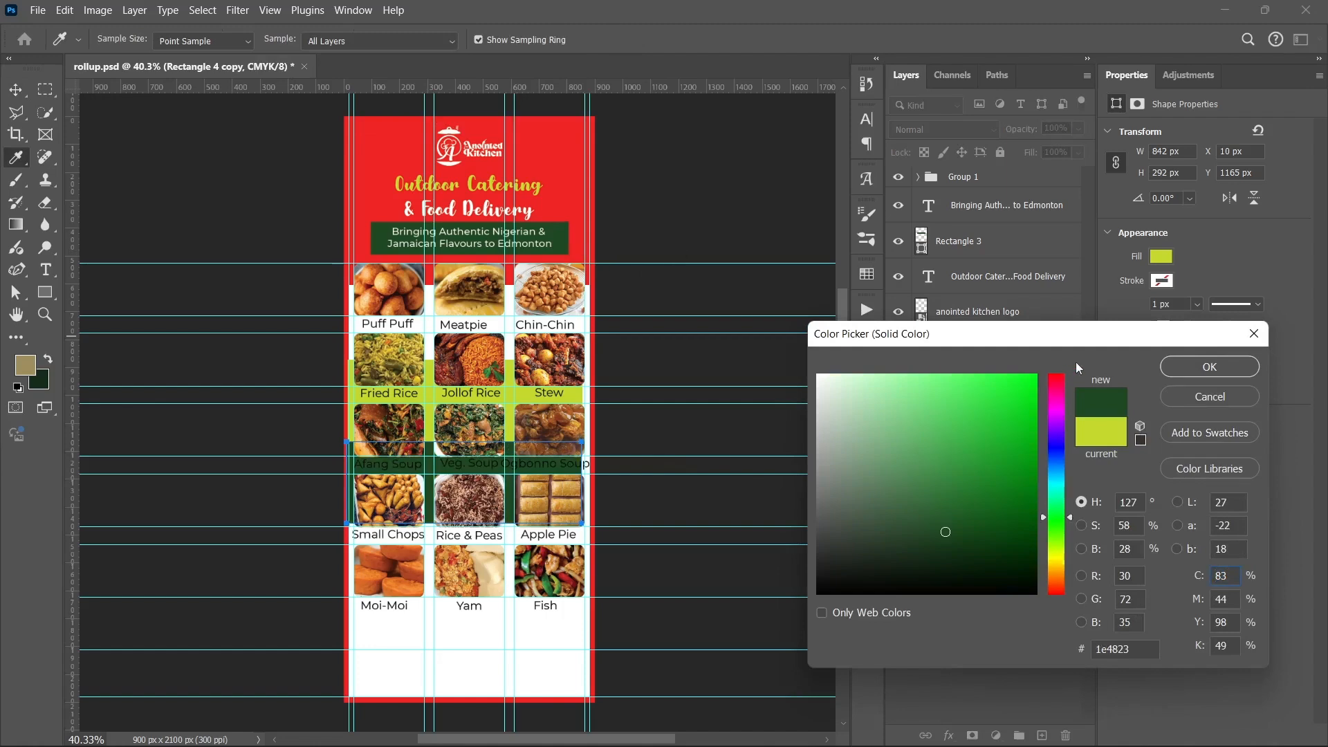
left_click(1184, 368)
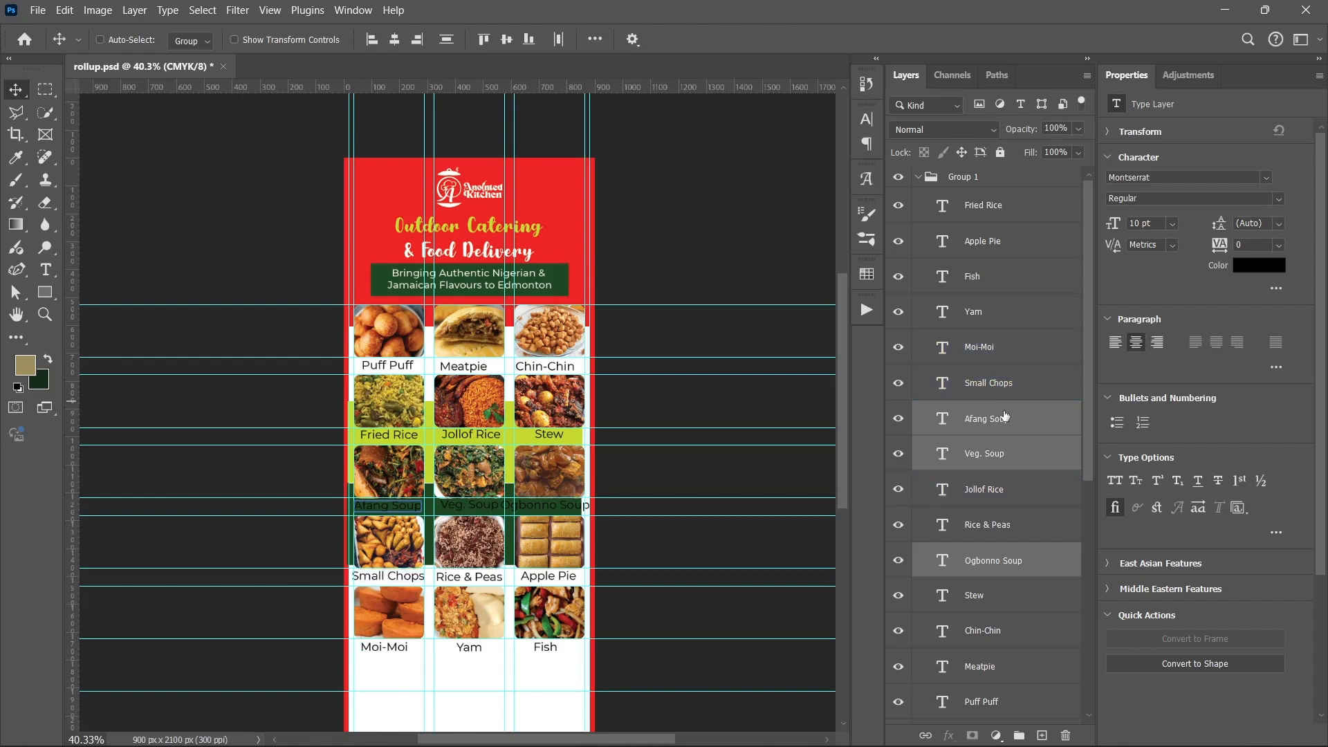
Step: Set the text colour of the three soup labels to white (ffffff) and collapse the dish-label group
left_click(1249, 266)
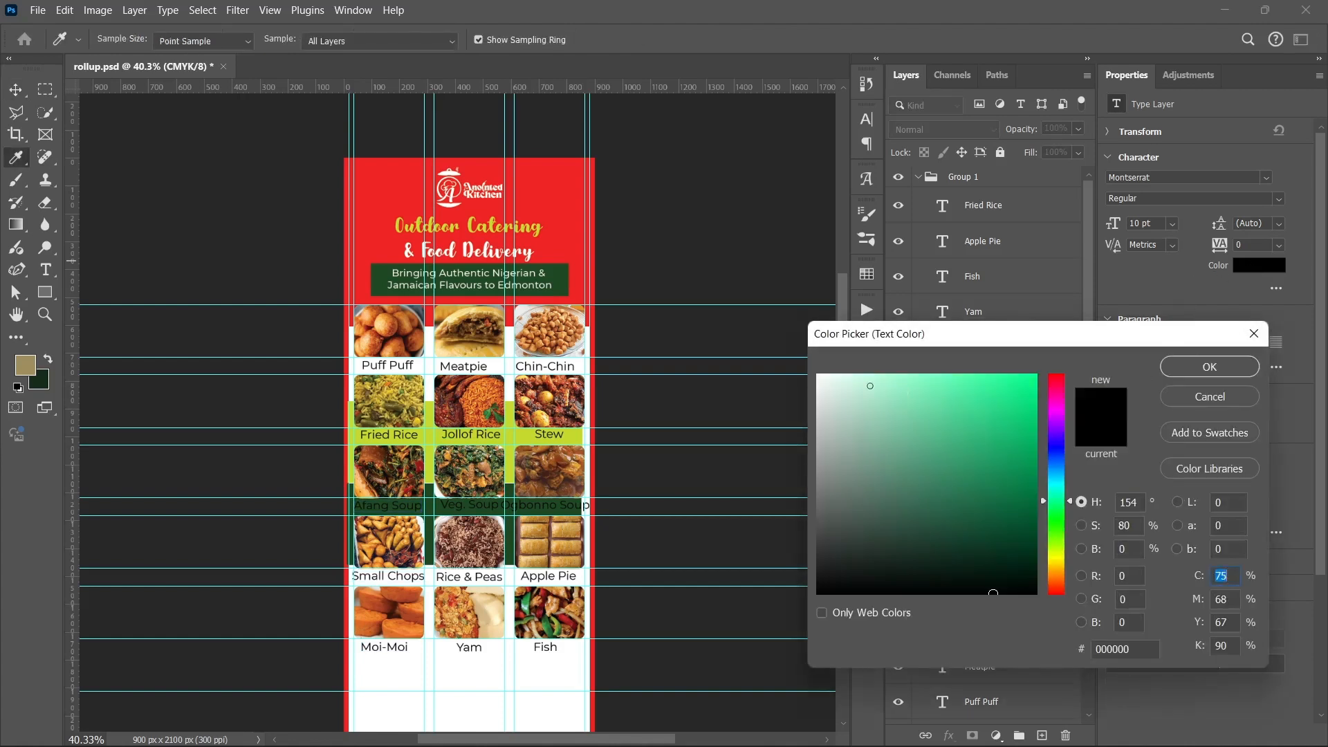
left_click_drag(869, 386, 760, 356)
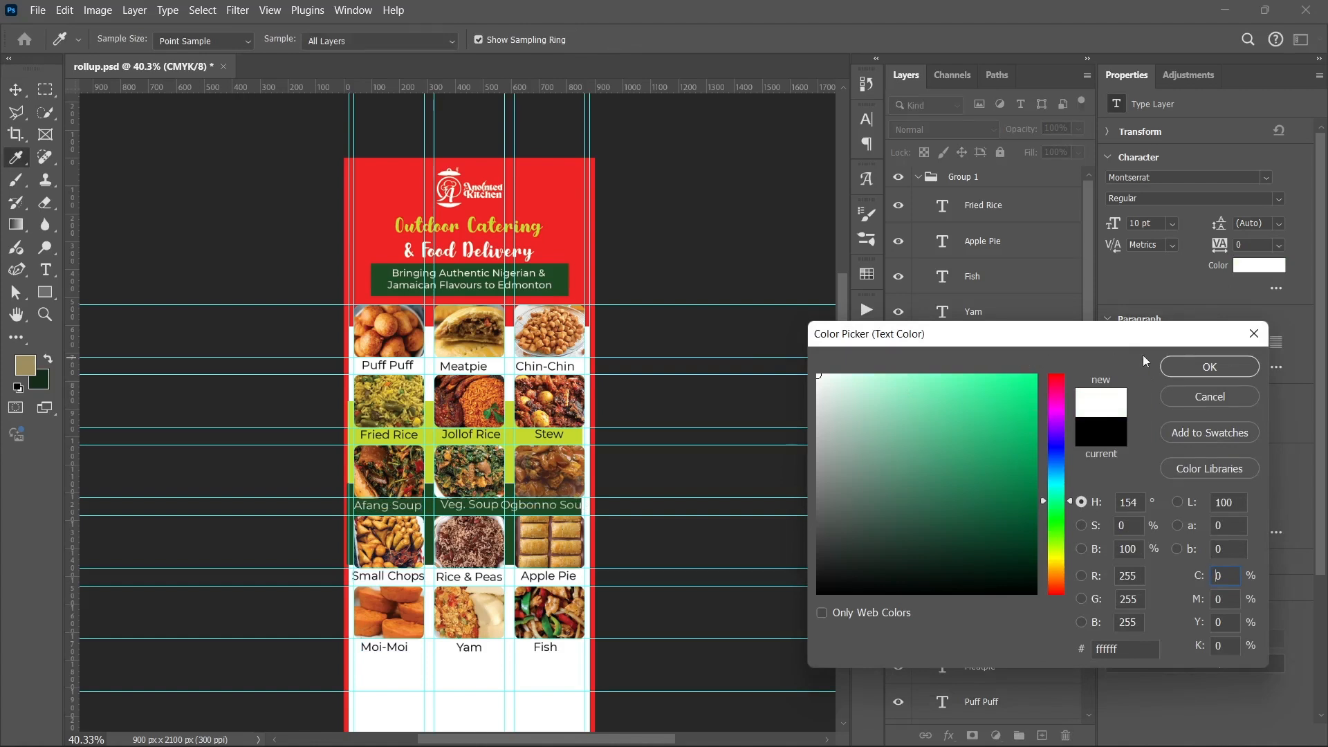
left_click(1180, 365)
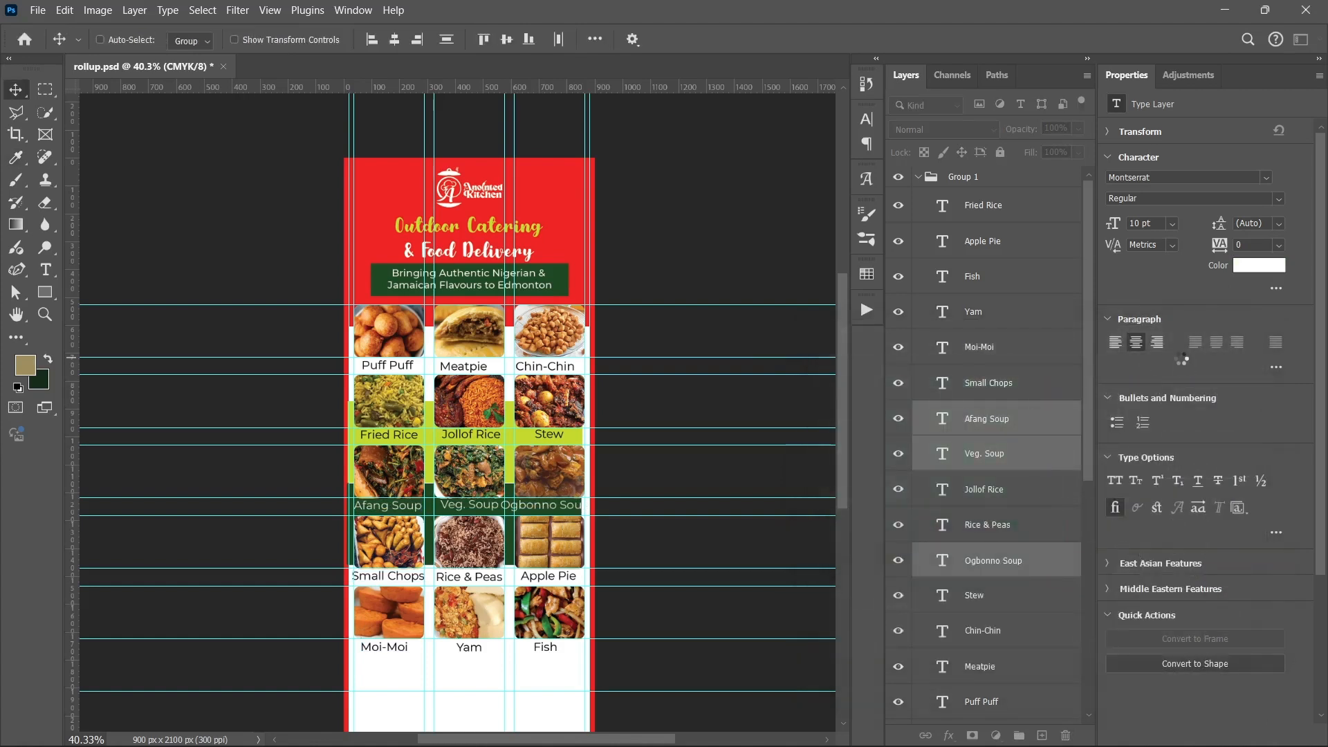
left_click(1009, 527)
scroll(1008, 529, "down", 1)
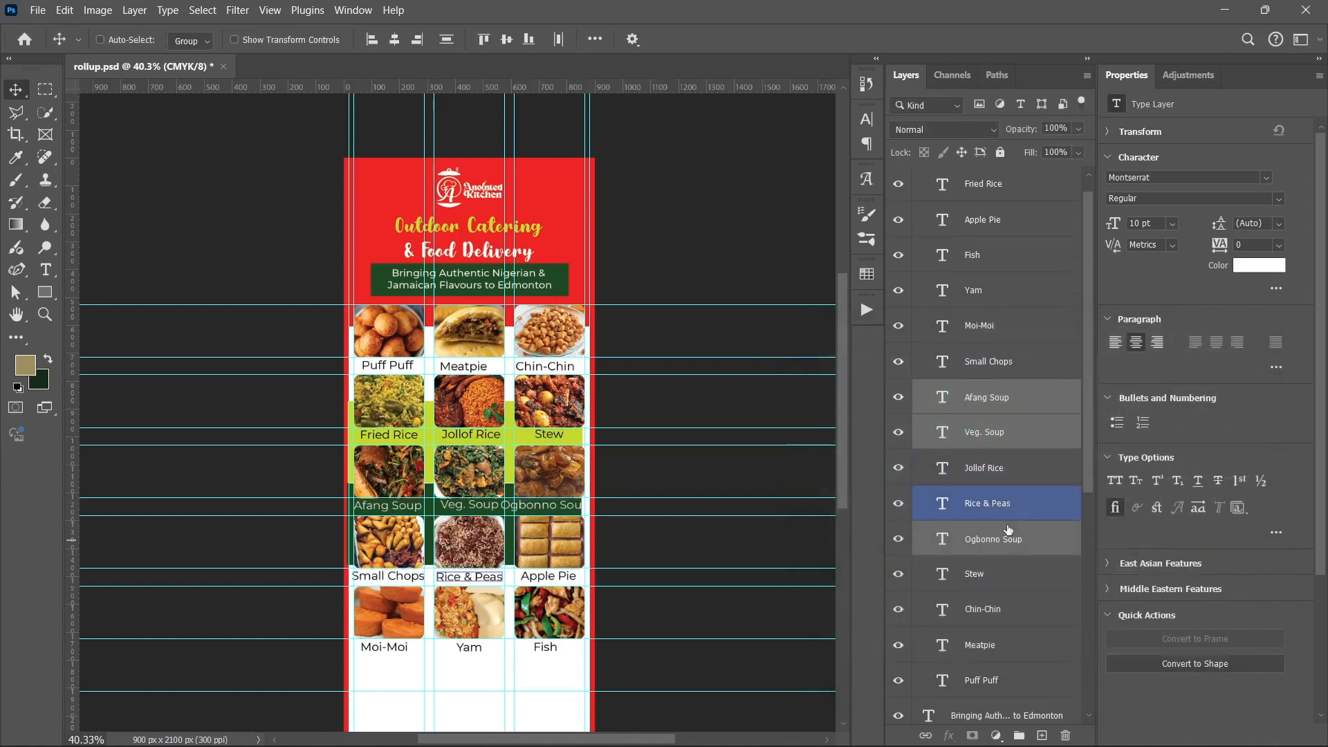
scroll(1008, 530, "down", 18)
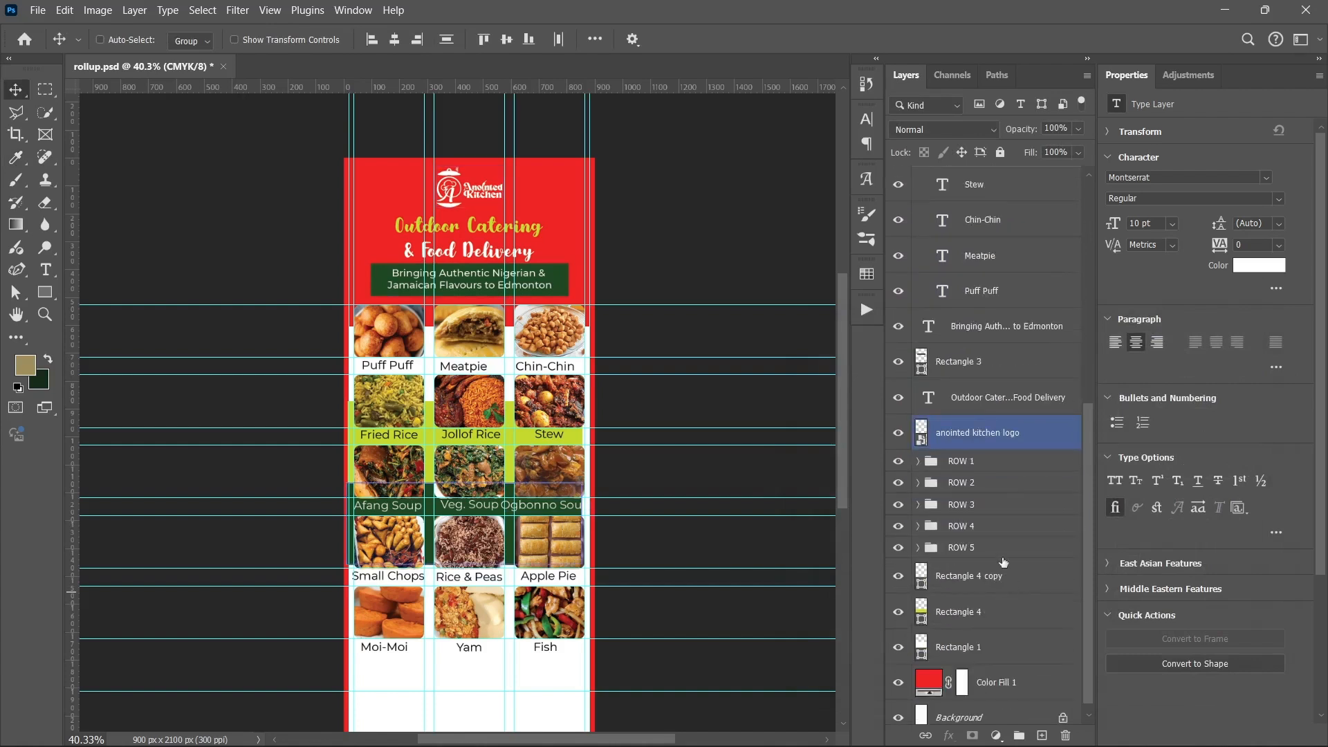
scroll(1003, 557, "up", 18)
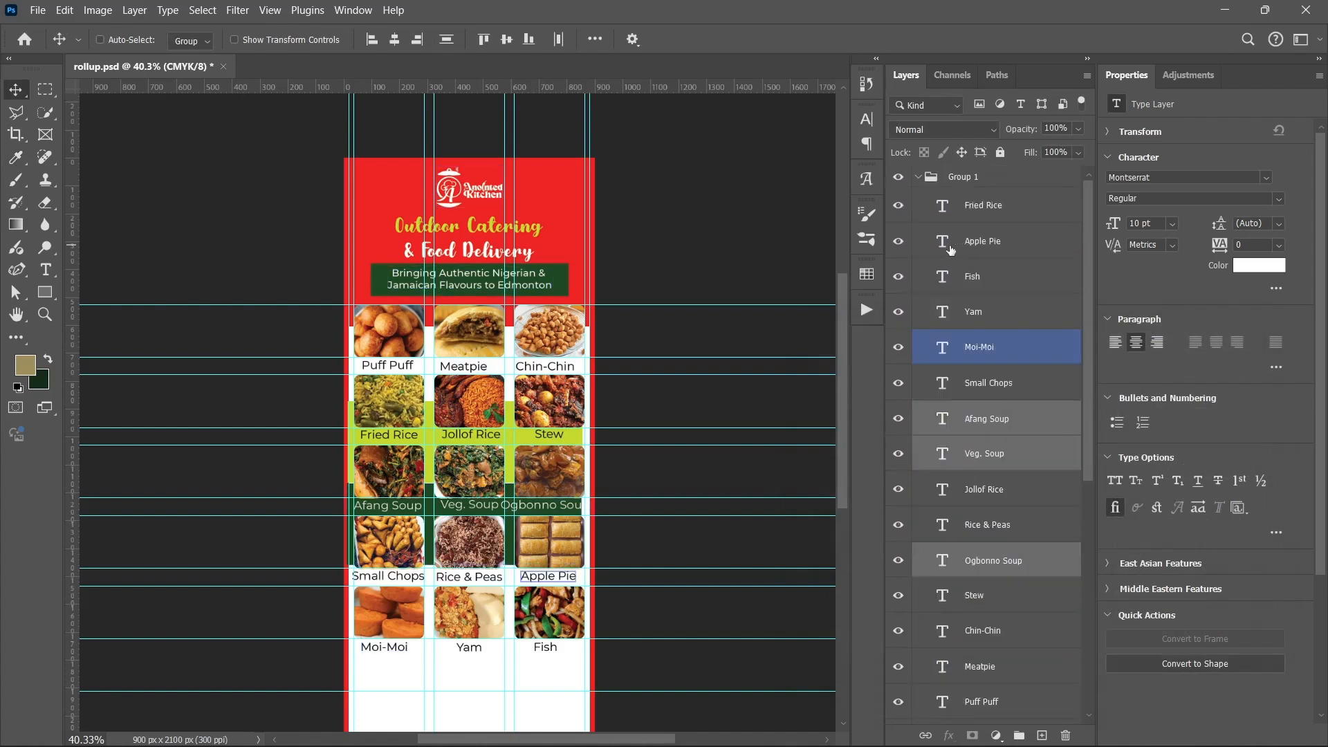
left_click(923, 179)
left_click(917, 178)
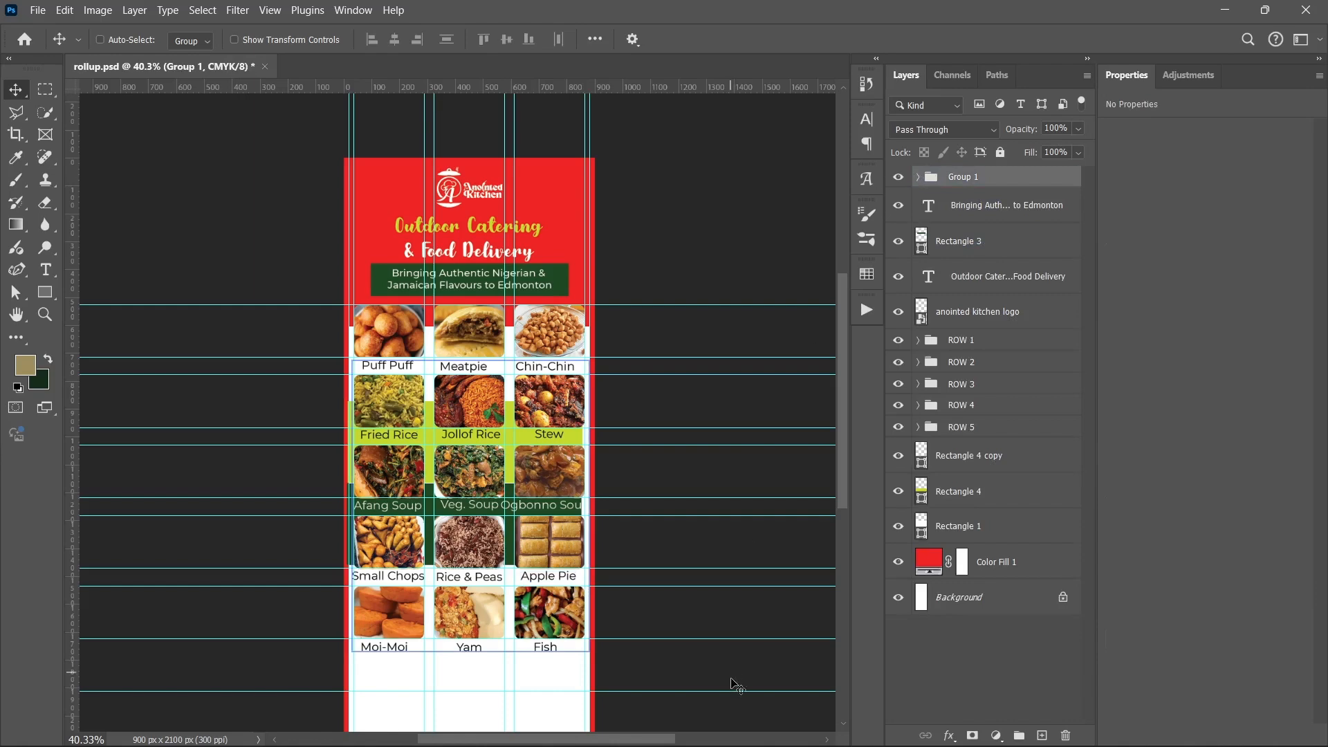
Step: Copy the line "Several other dishes are also available." from the Rollup Banner text file and return to the Photoshop banner
mouse_move(553, 726)
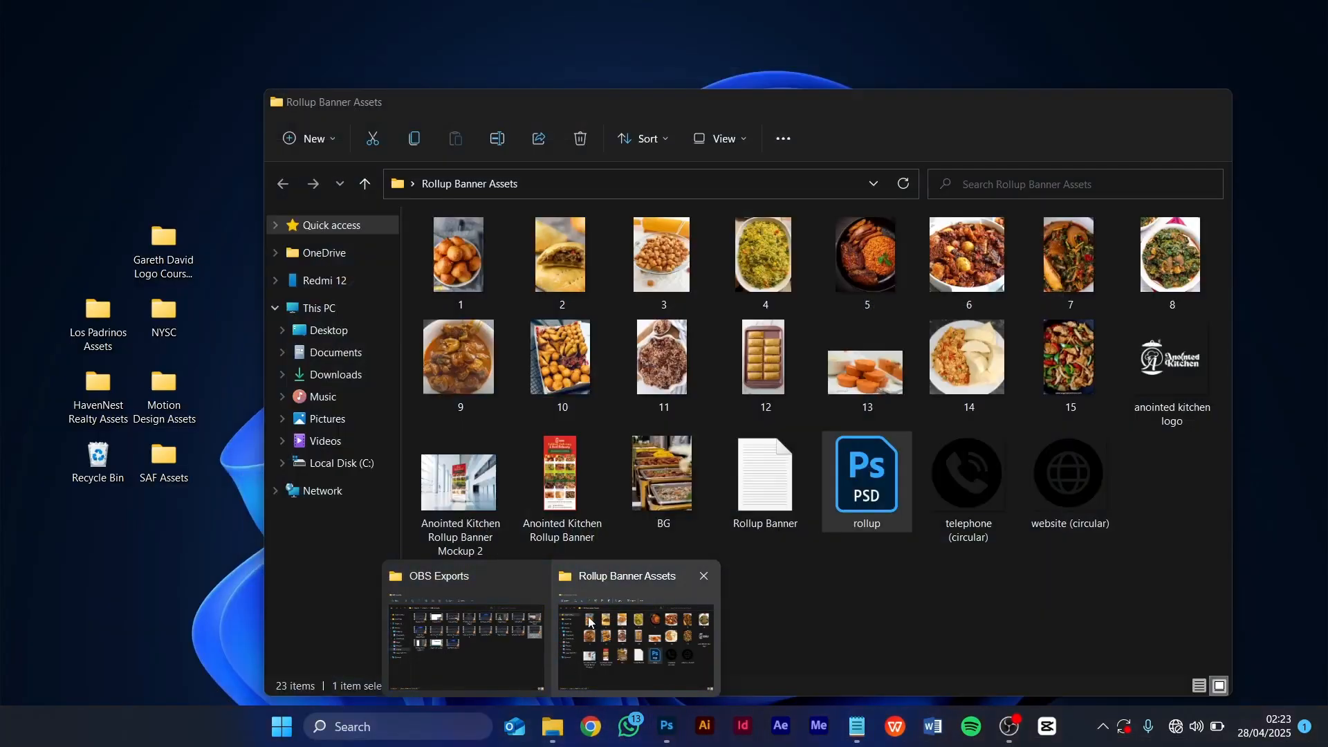
left_click(640, 629)
double_click(736, 476)
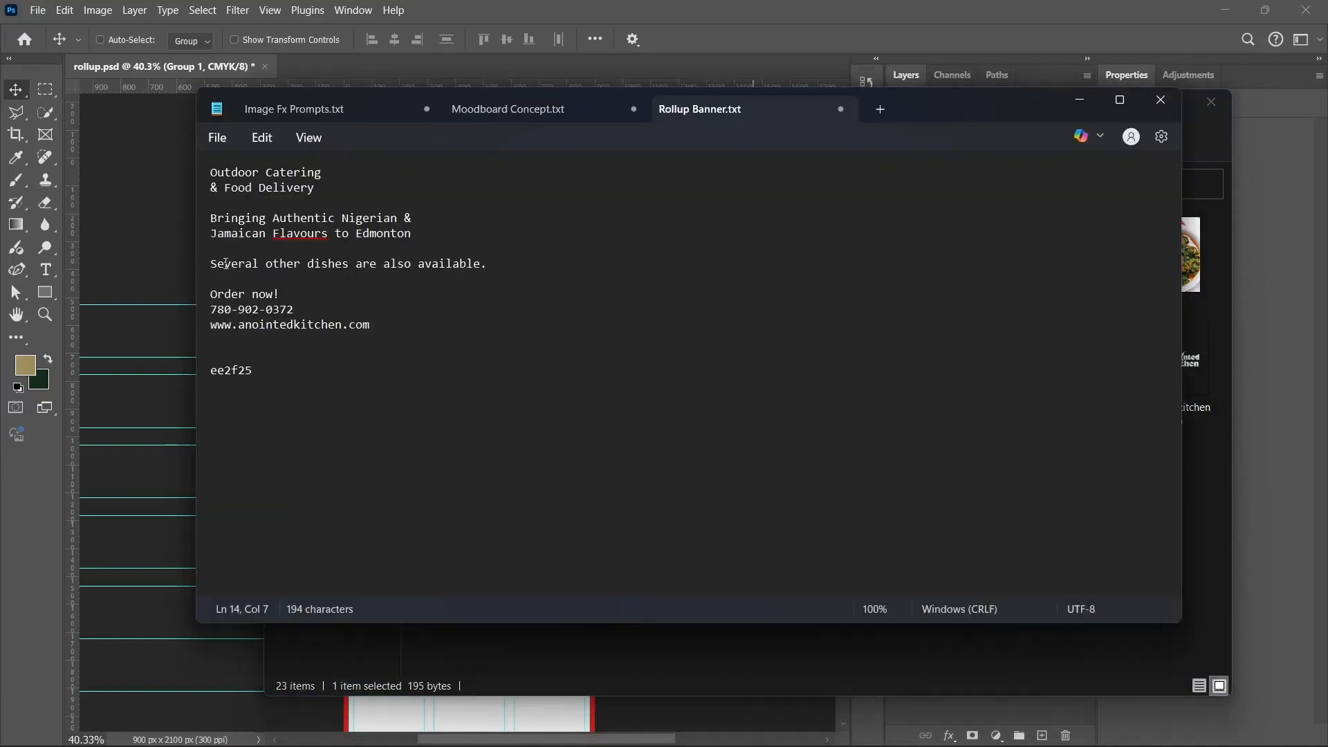
triple_click(230, 268)
right_click(333, 267)
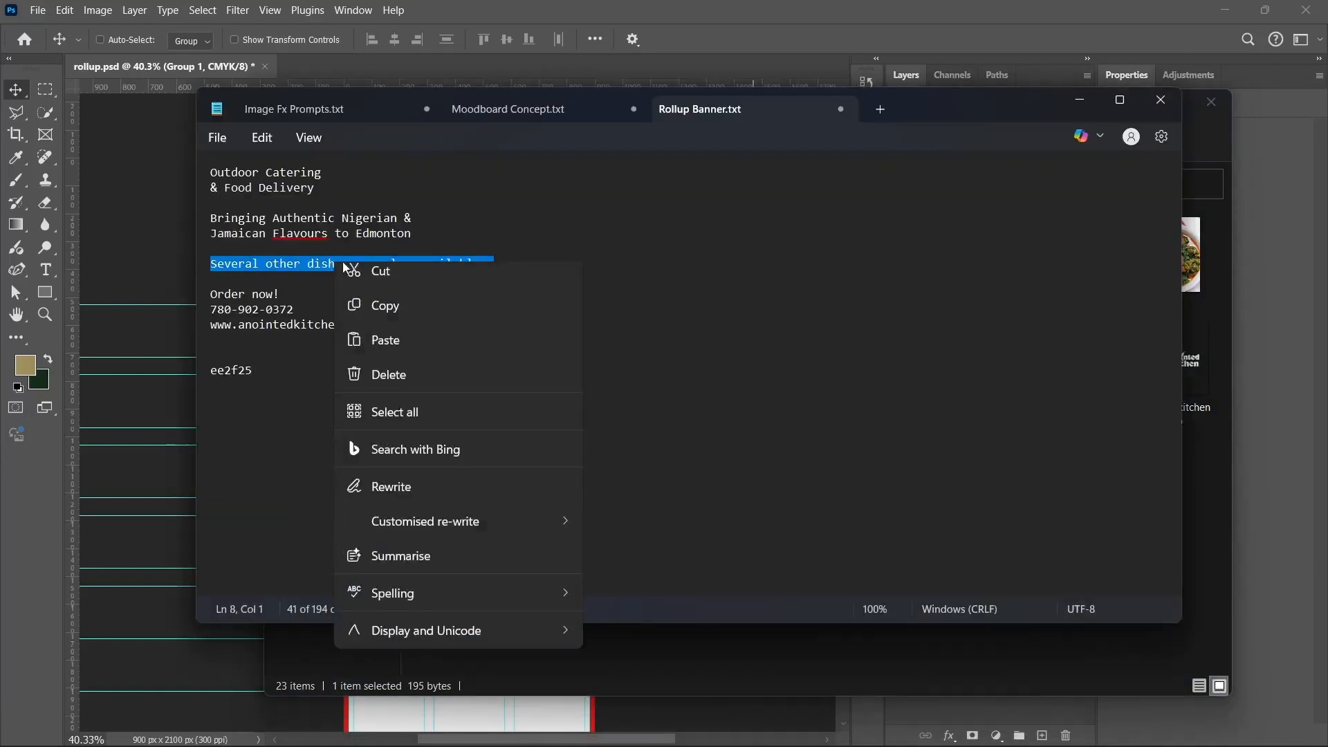
left_click(402, 355)
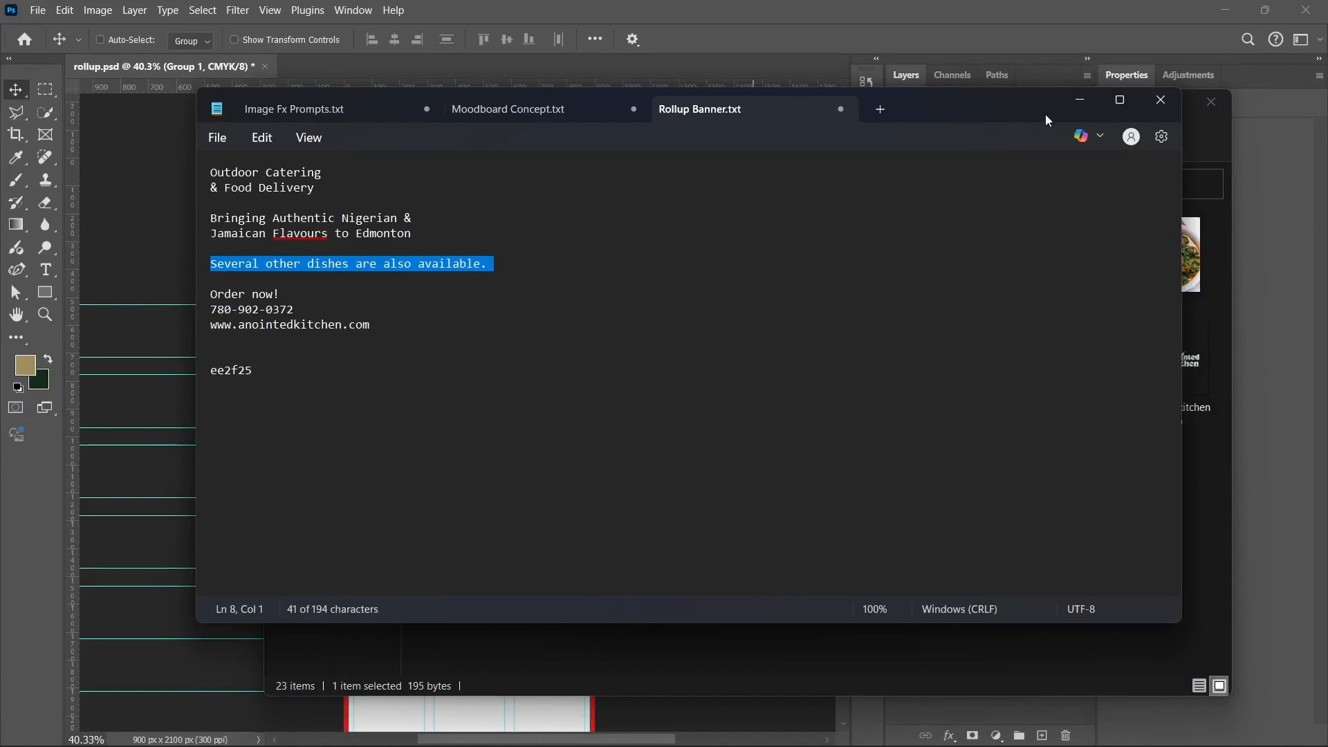
left_click(1079, 101)
left_click(1130, 102)
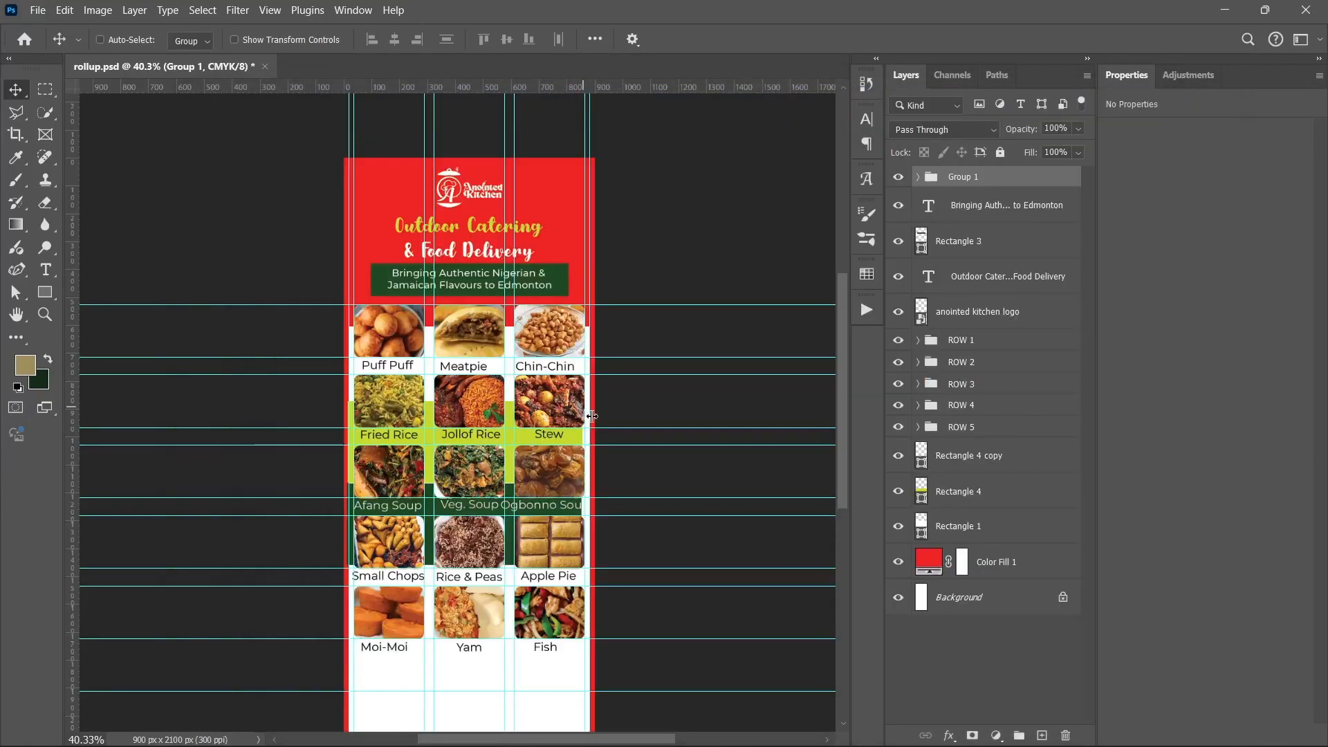
Step: Hide the guides and paste "Several other dishes are also available." below the last dish labels, coloured black
scroll(580, 478, "down", 2)
key("ctrl+h")
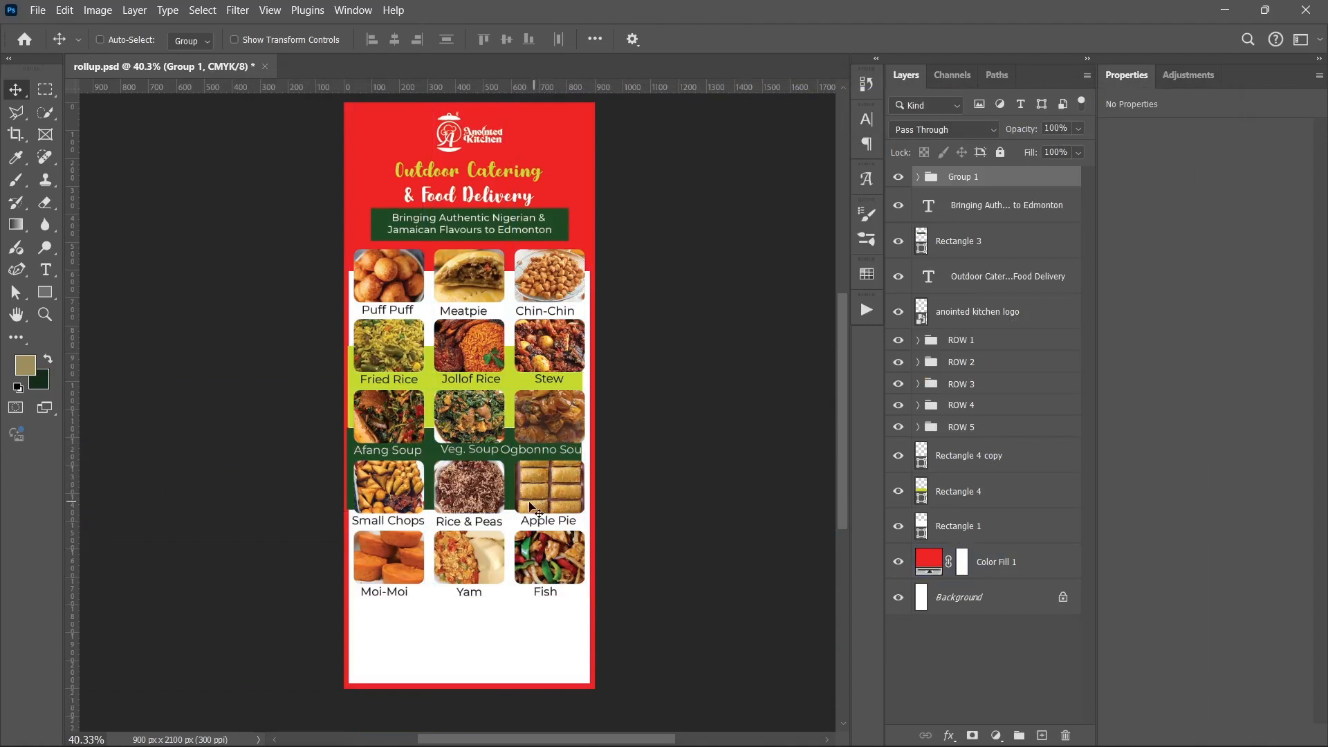
left_click(46, 269)
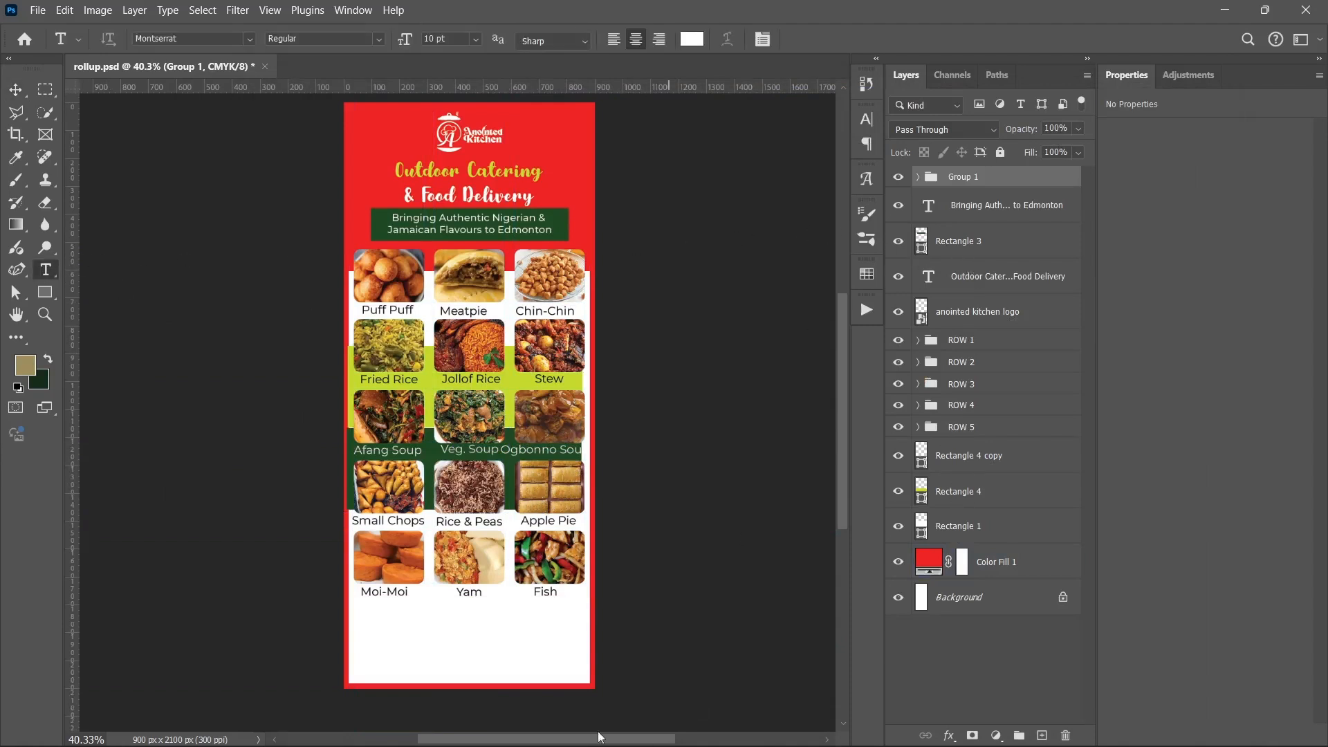
left_click(382, 629)
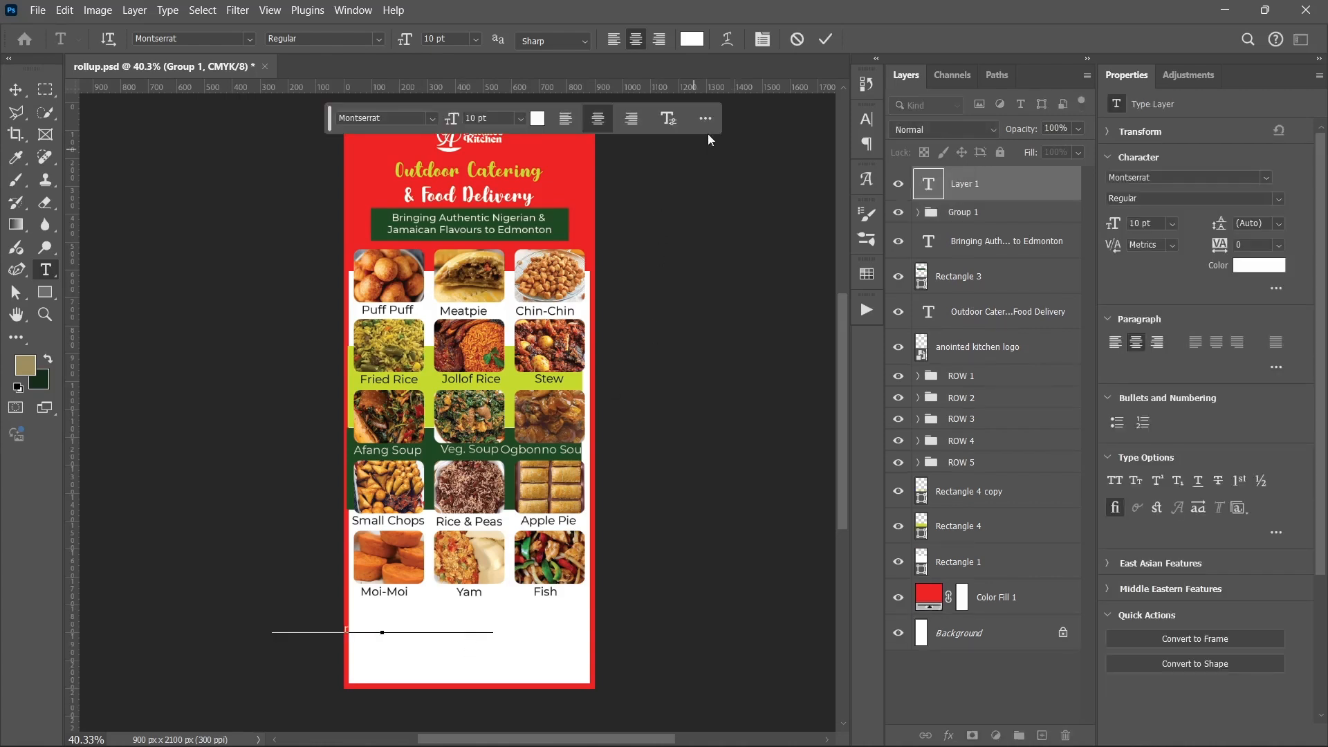
left_click(825, 39)
left_click(1259, 265)
left_click(599, 689)
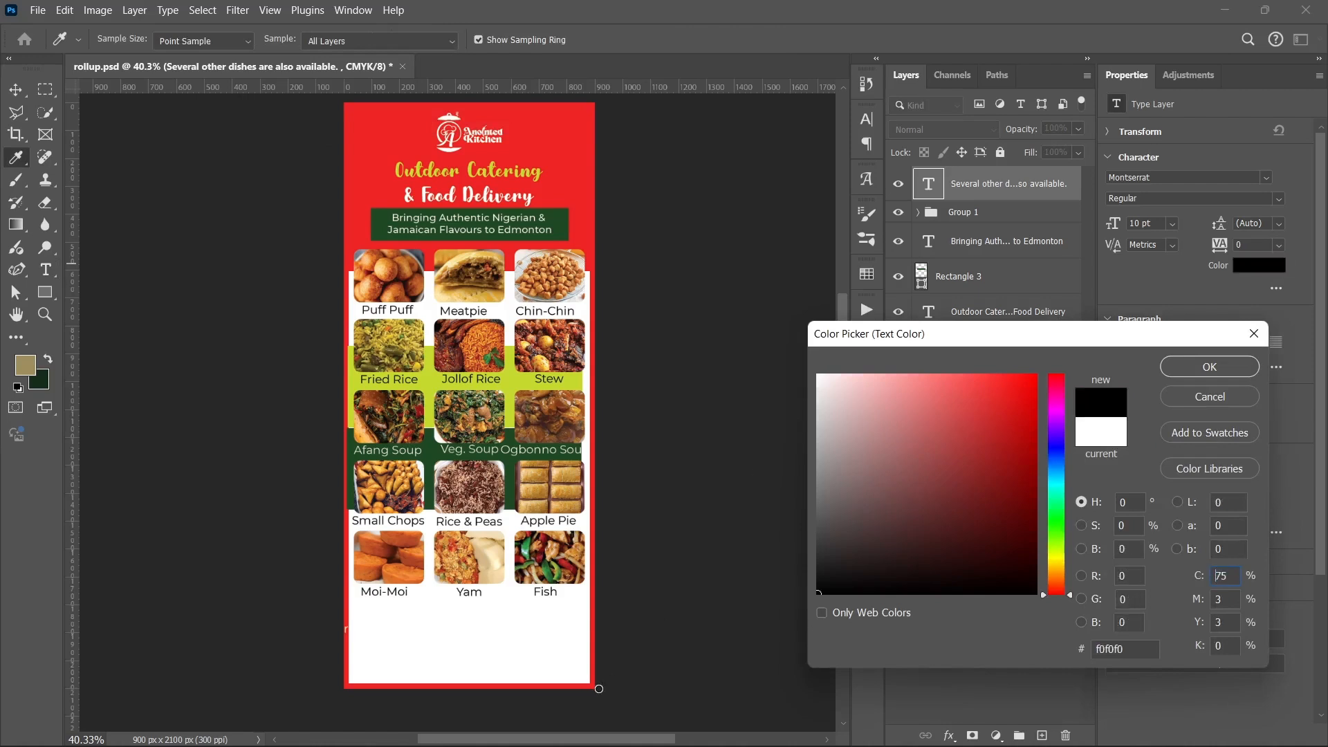
key("Return")
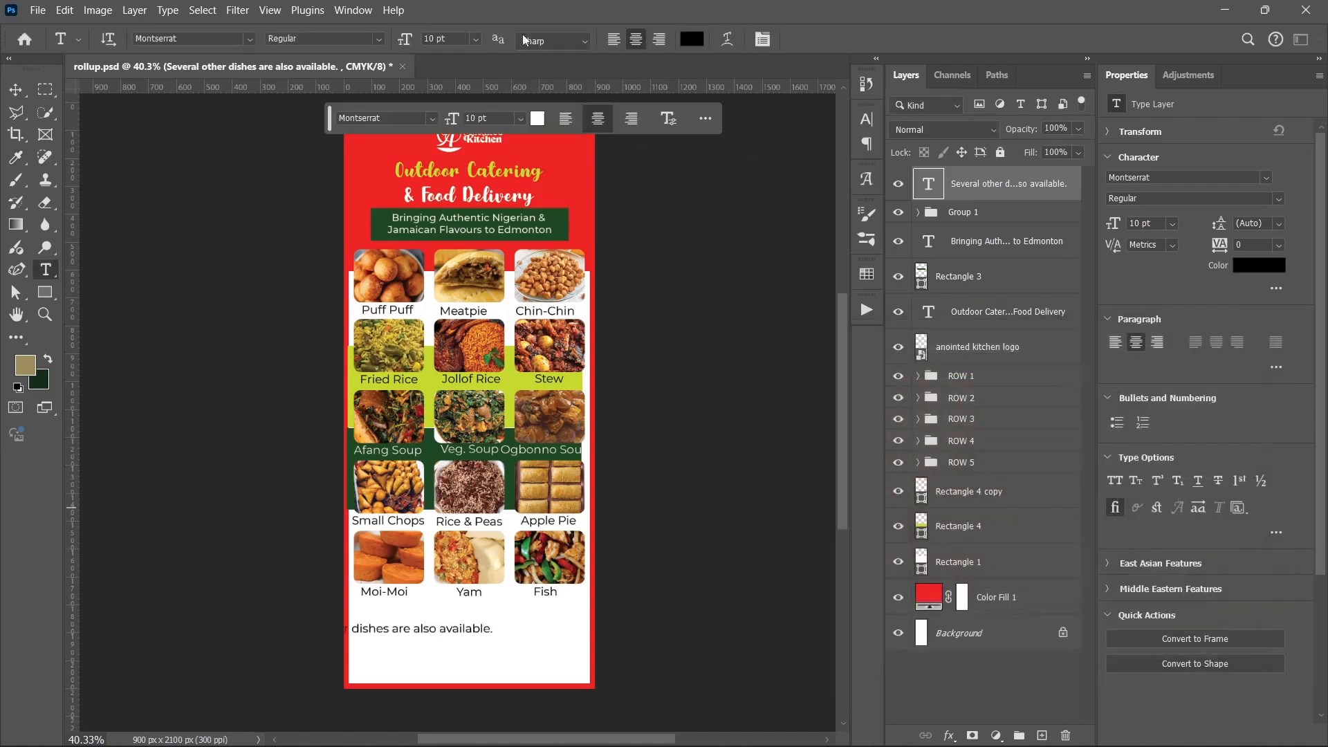
Step: Centre the "Several other dishes are also available." line horizontally on the canvas and move it up 30 px
key("v")
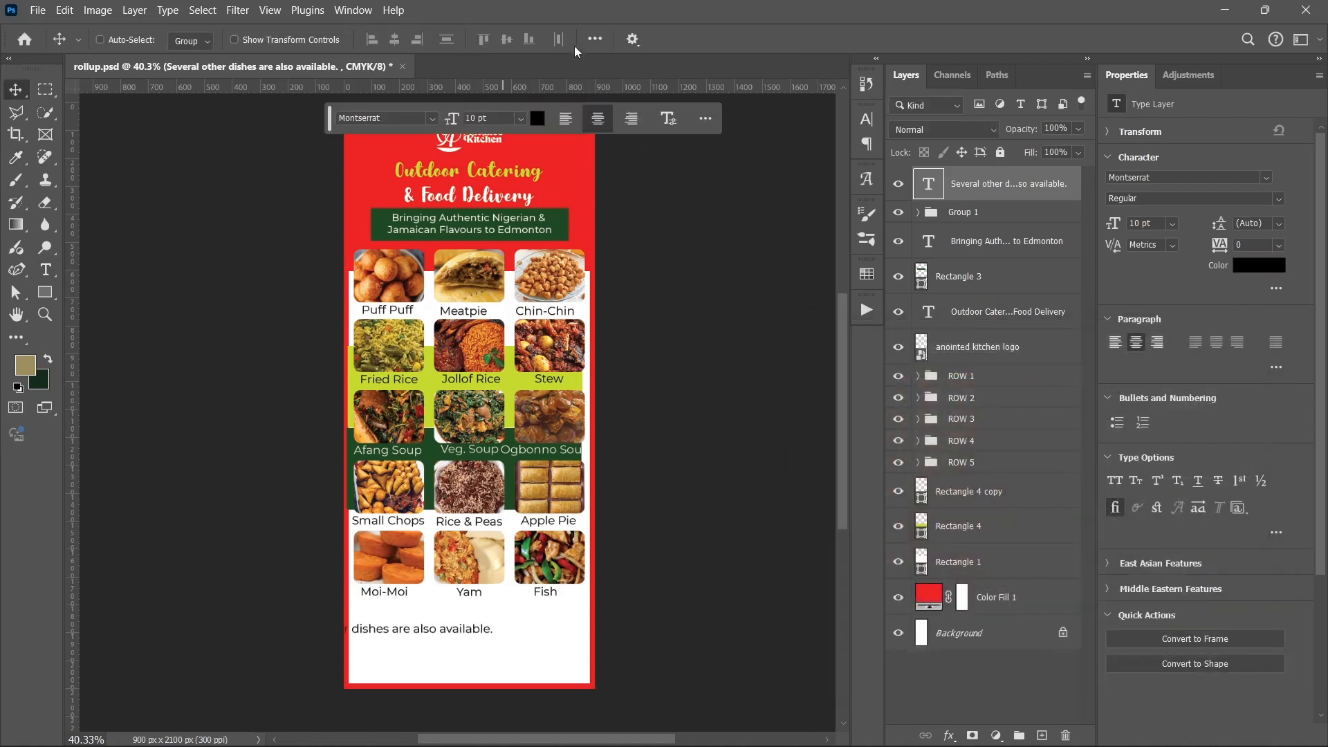
left_click(592, 40)
left_click(651, 194)
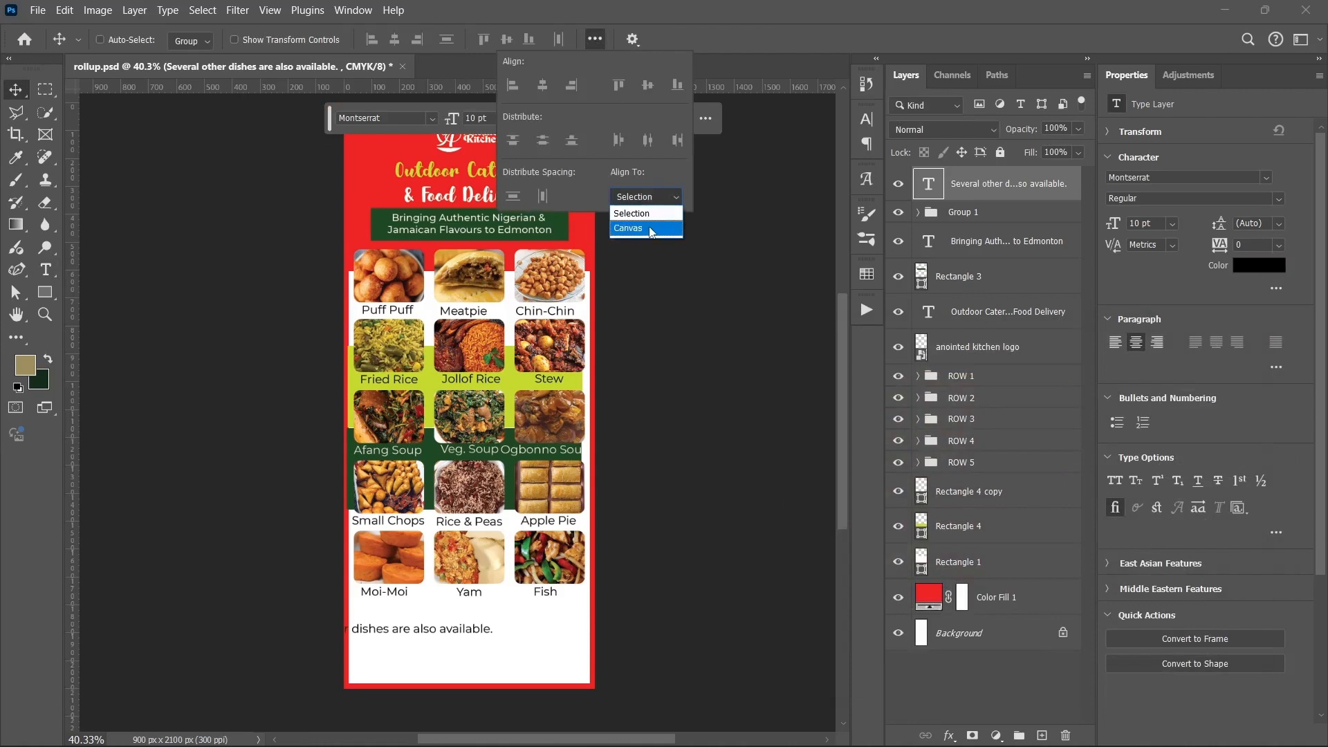
left_click(648, 226)
left_click(400, 38)
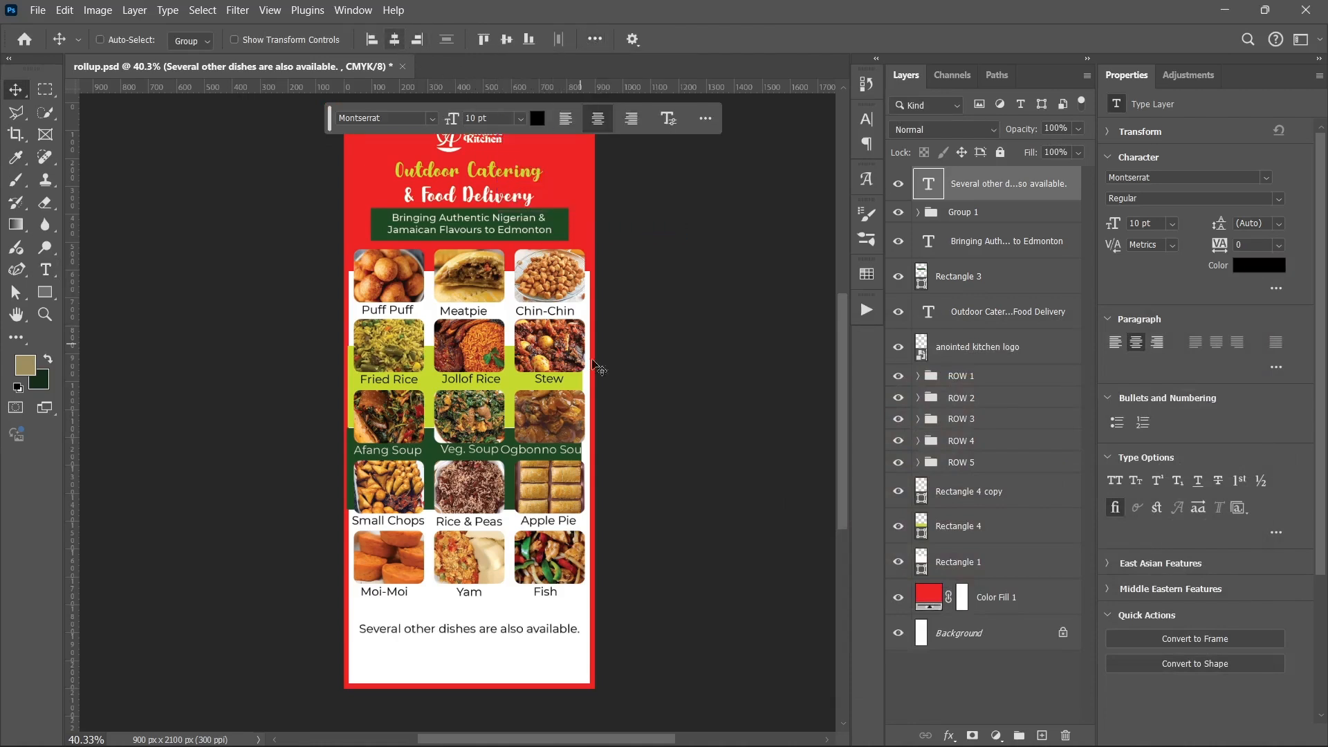
key("shift+Up")
key("shift+Up")
key("shift+Up")
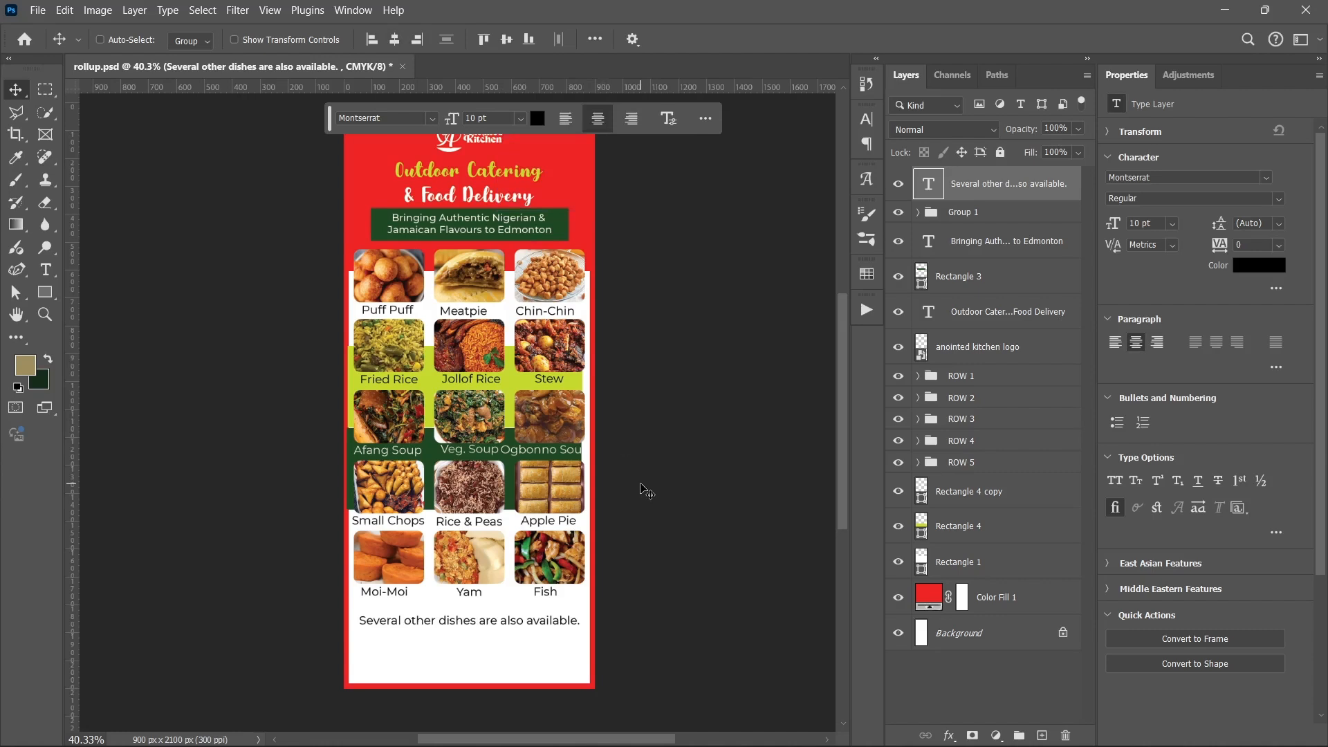
Step: Start a new text line near the banner's lower-left corner and copy "Order now!" from the Rollup Banner text file
left_click(46, 269)
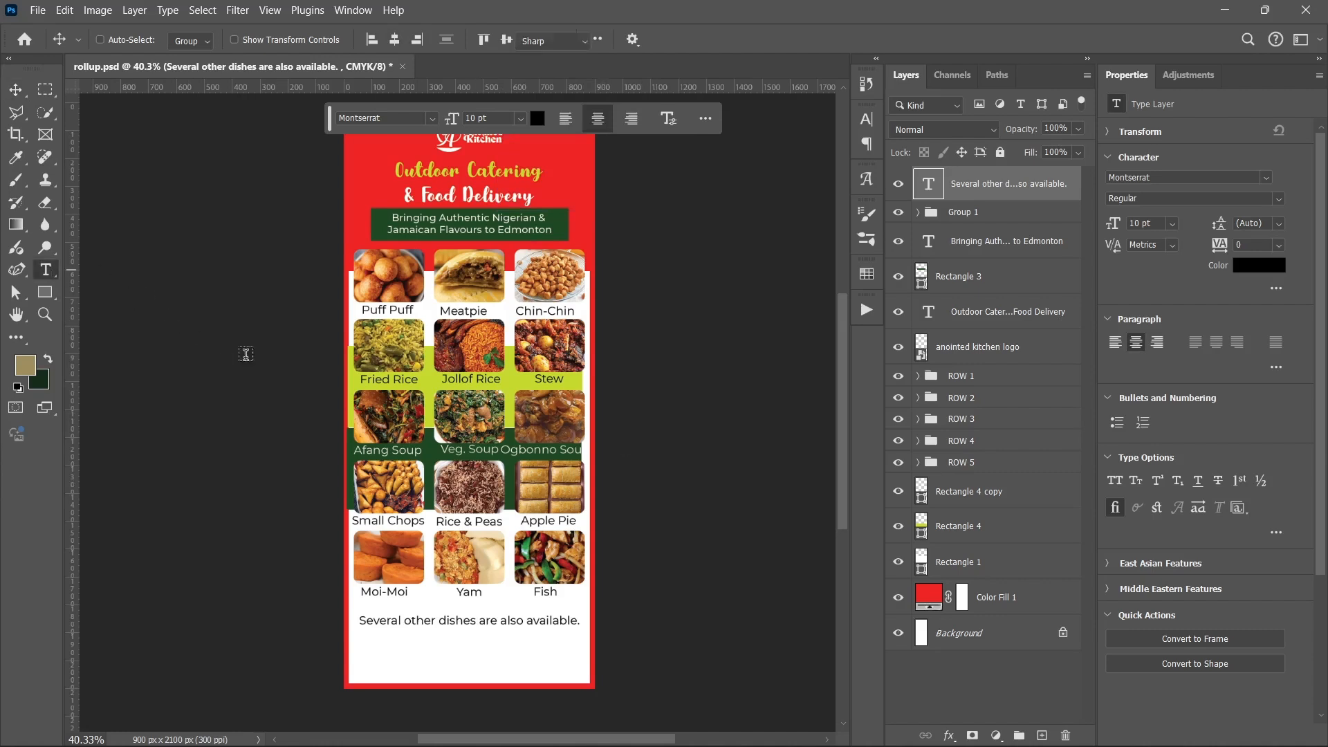
left_click(356, 654)
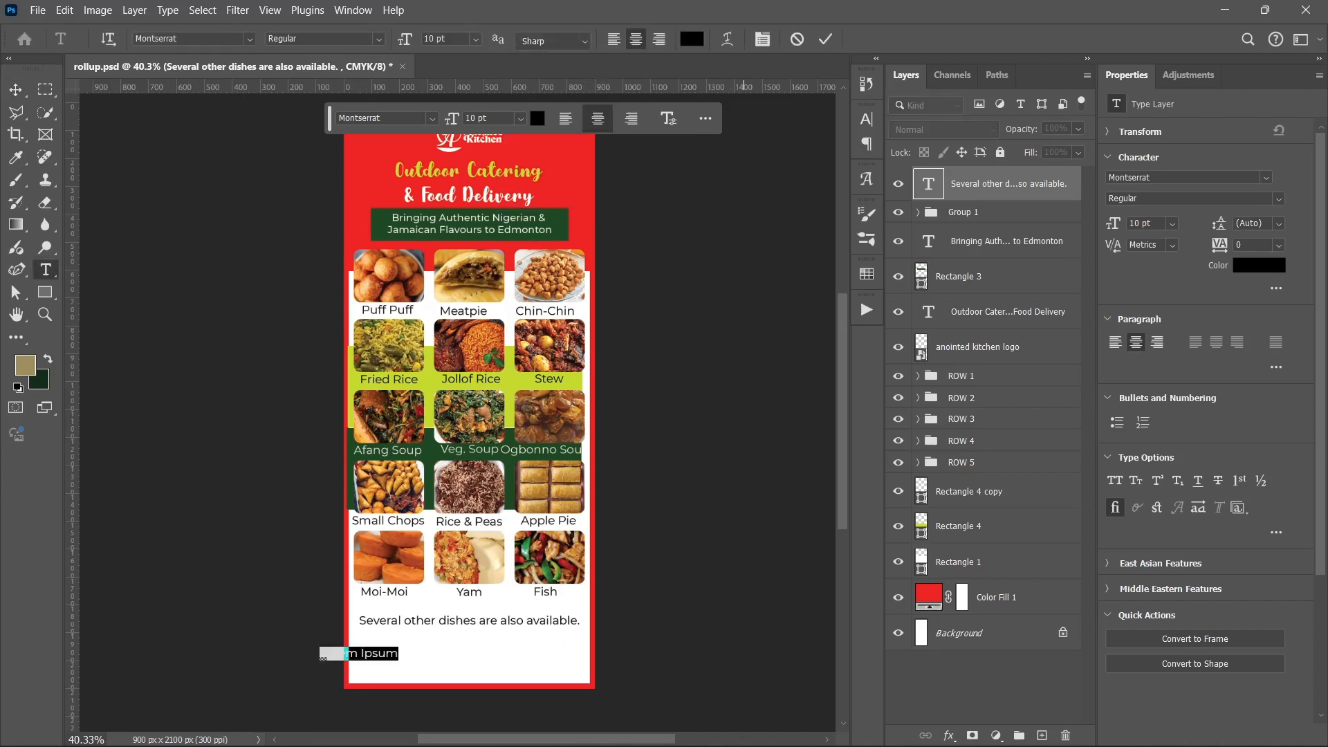
left_click(858, 726)
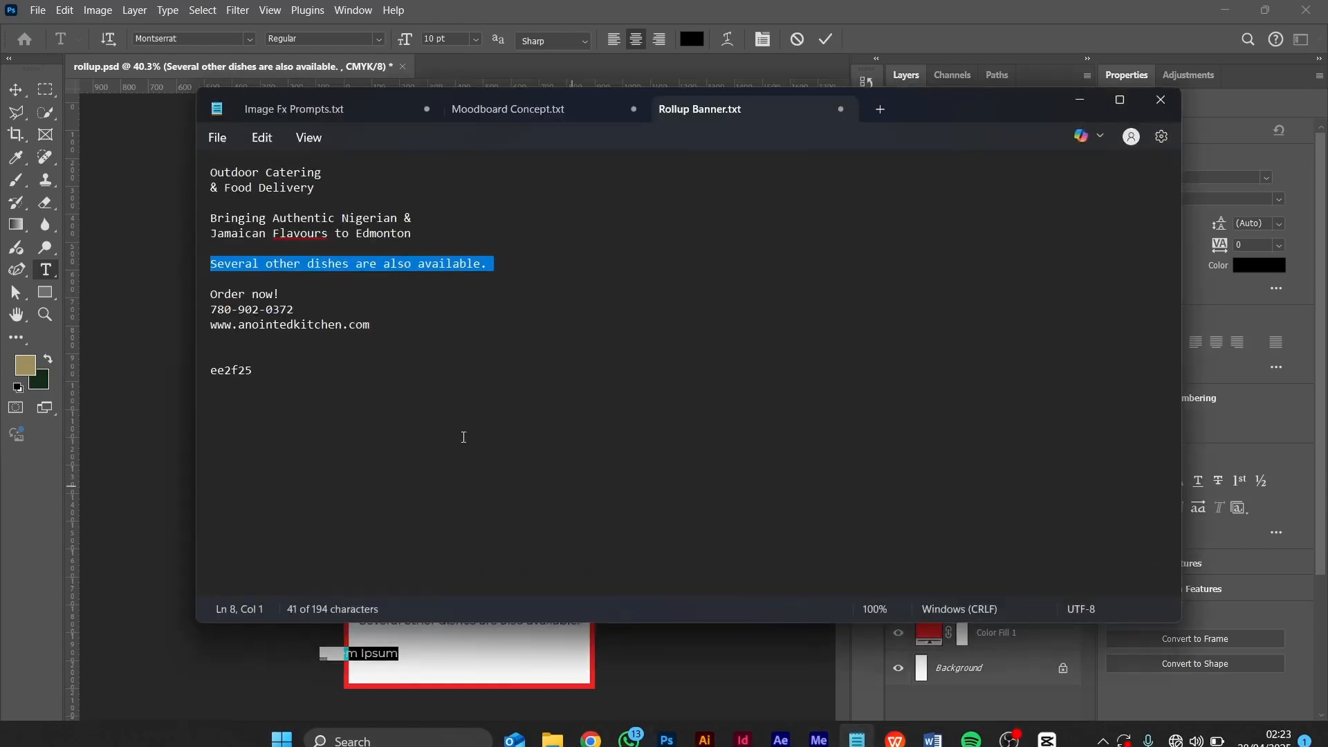
triple_click(215, 294)
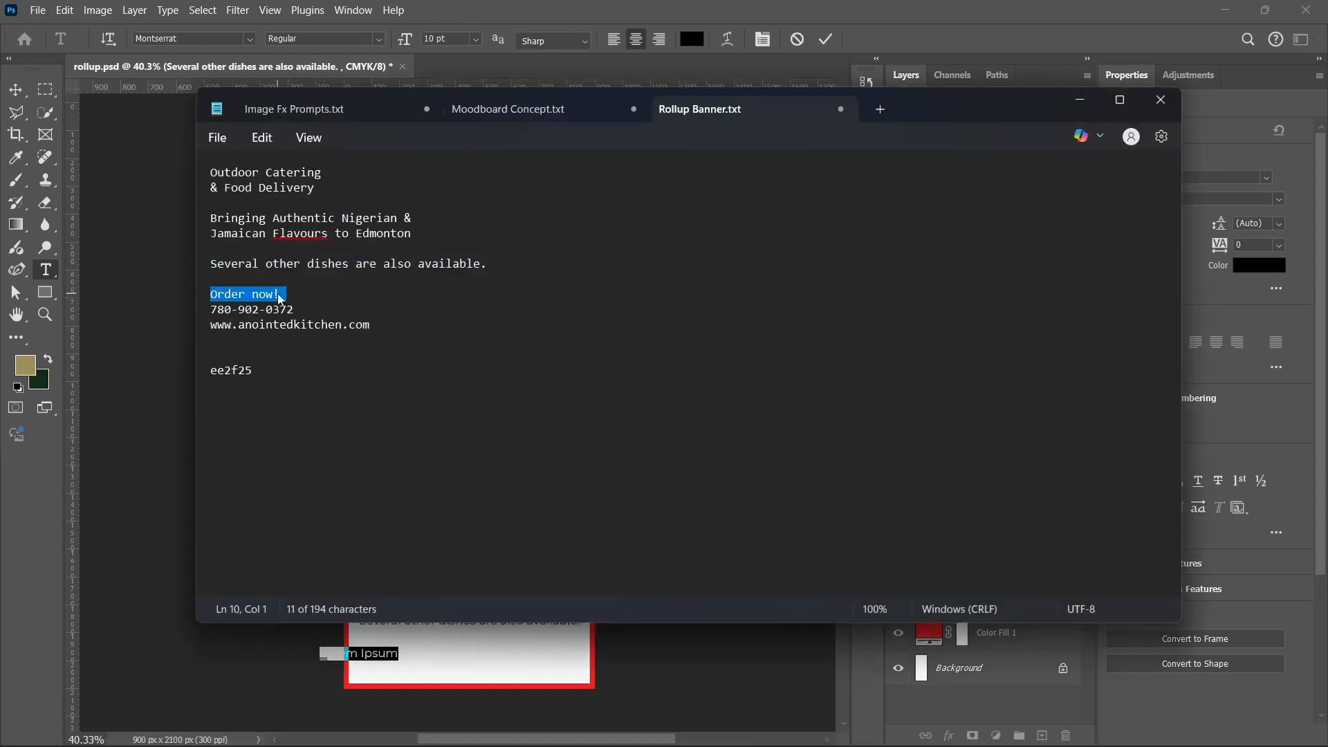
right_click(280, 296)
left_click(356, 386)
left_click(1076, 103)
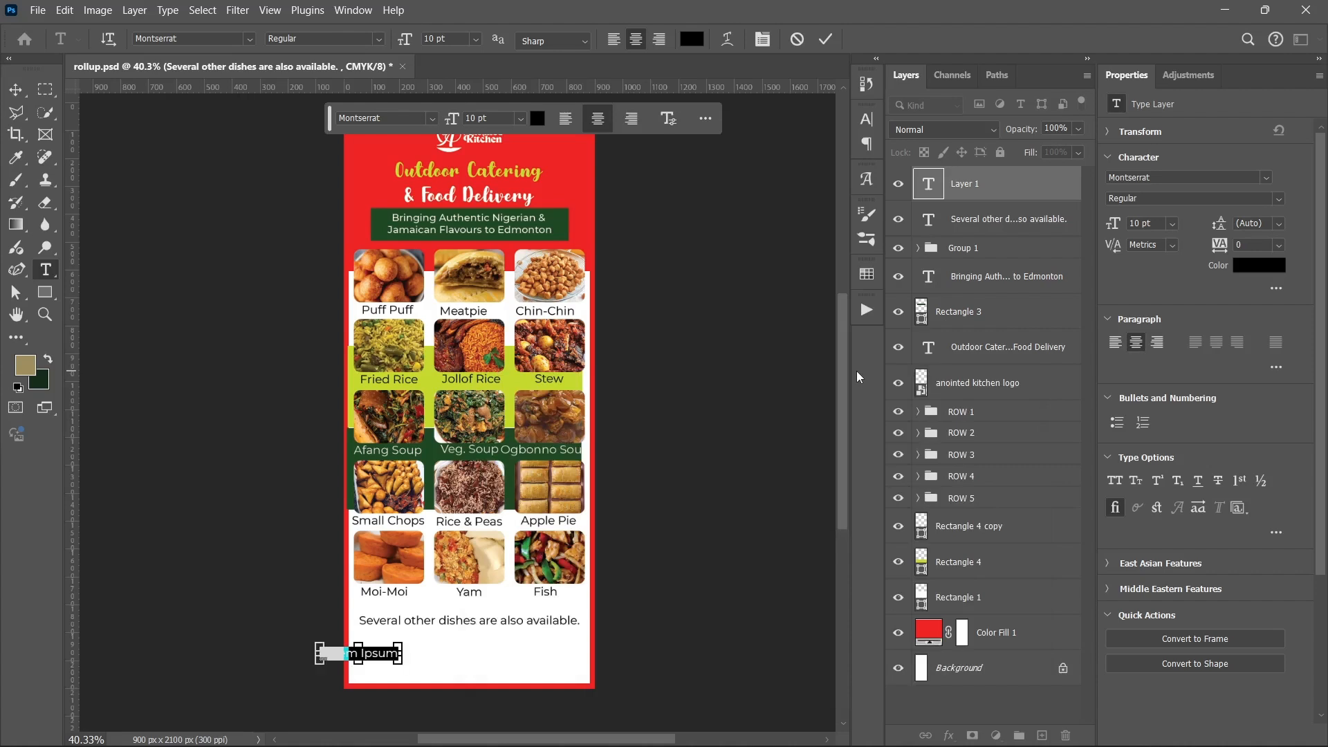
Step: Paste "Order now!" into the new text, break it into two lines and move it inside the white area
key("ctrl+v")
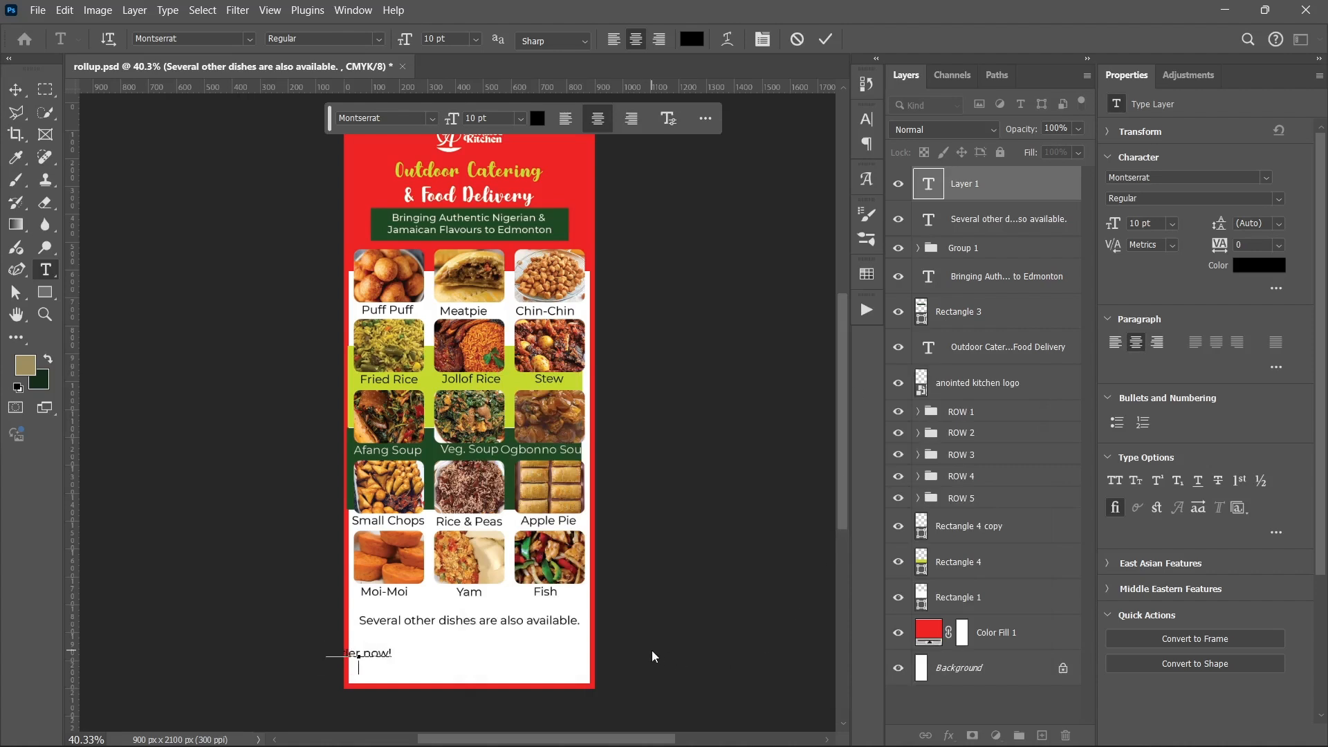
key("ctrl")
key("Return")
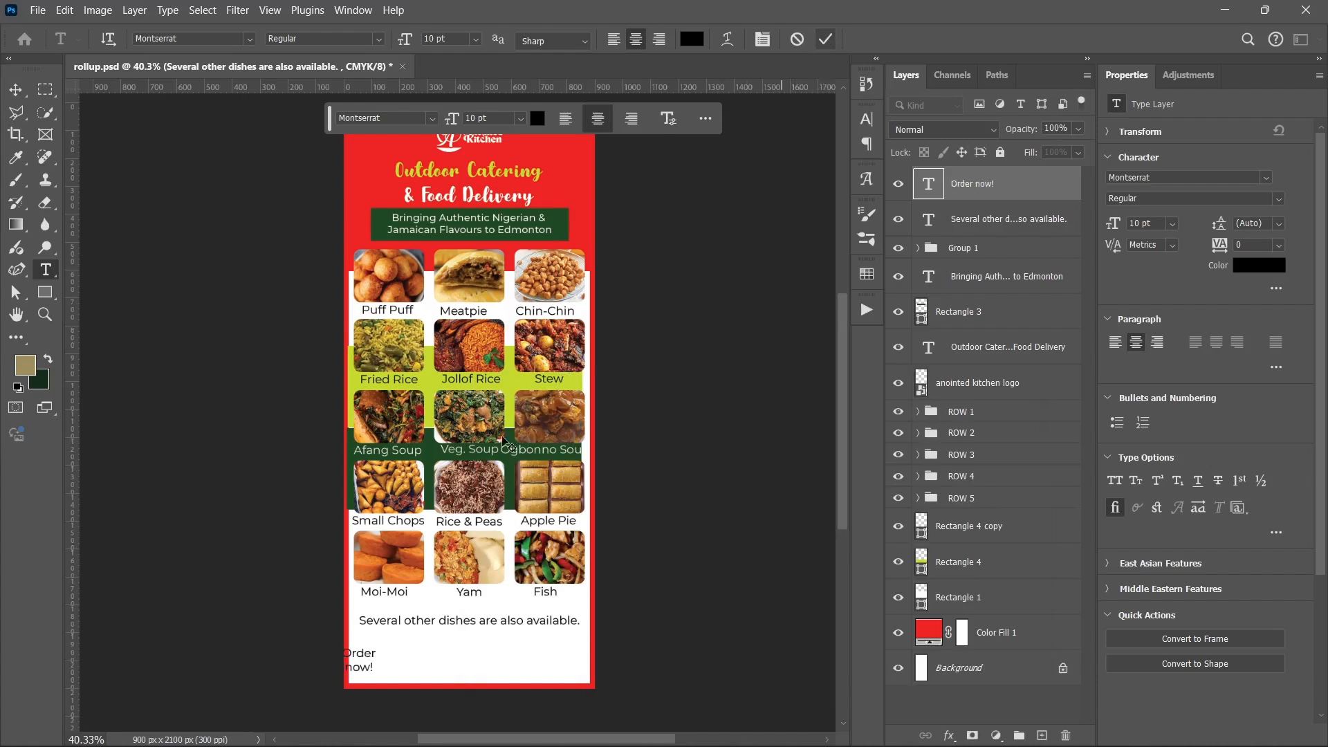
key("ctrl+Return")
left_click_drag(391, 686, 401, 684)
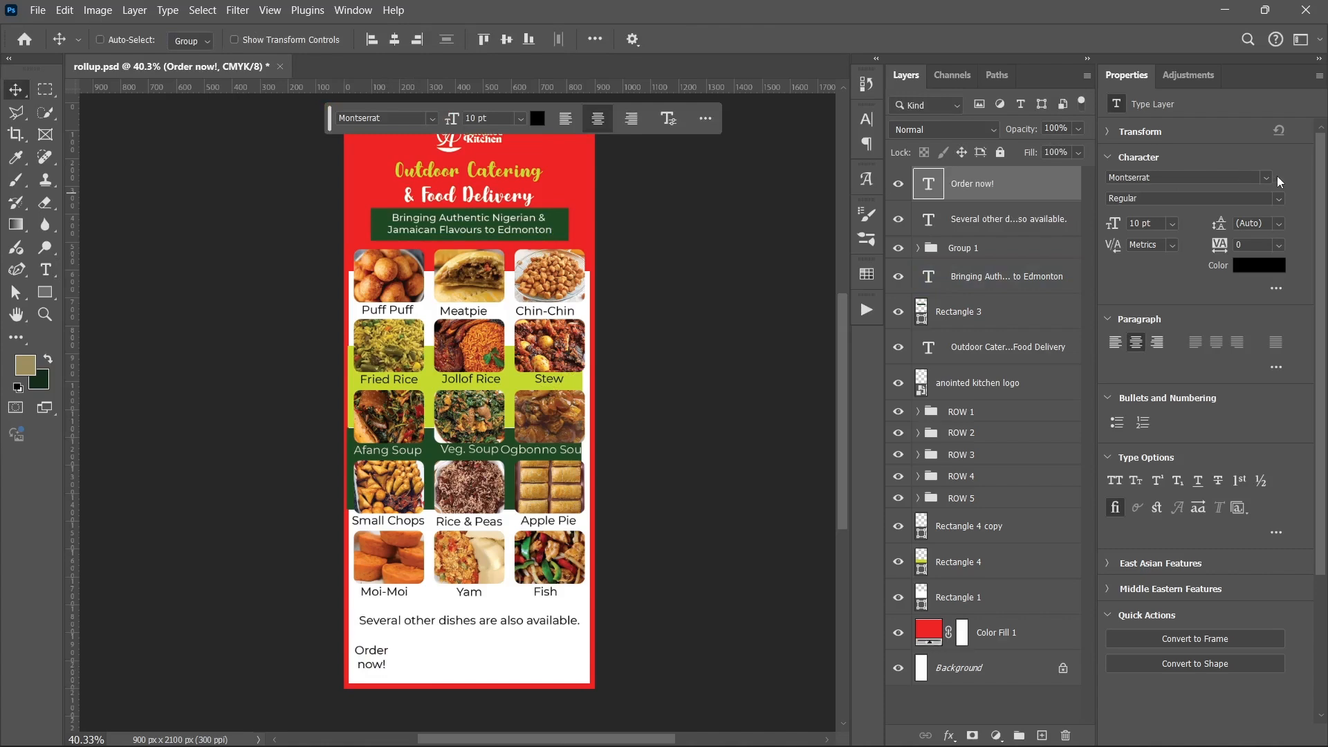
Step: Set the font of "Order now!" to Yummy Regular and shift the text slightly right, away from the red border
left_click(1277, 180)
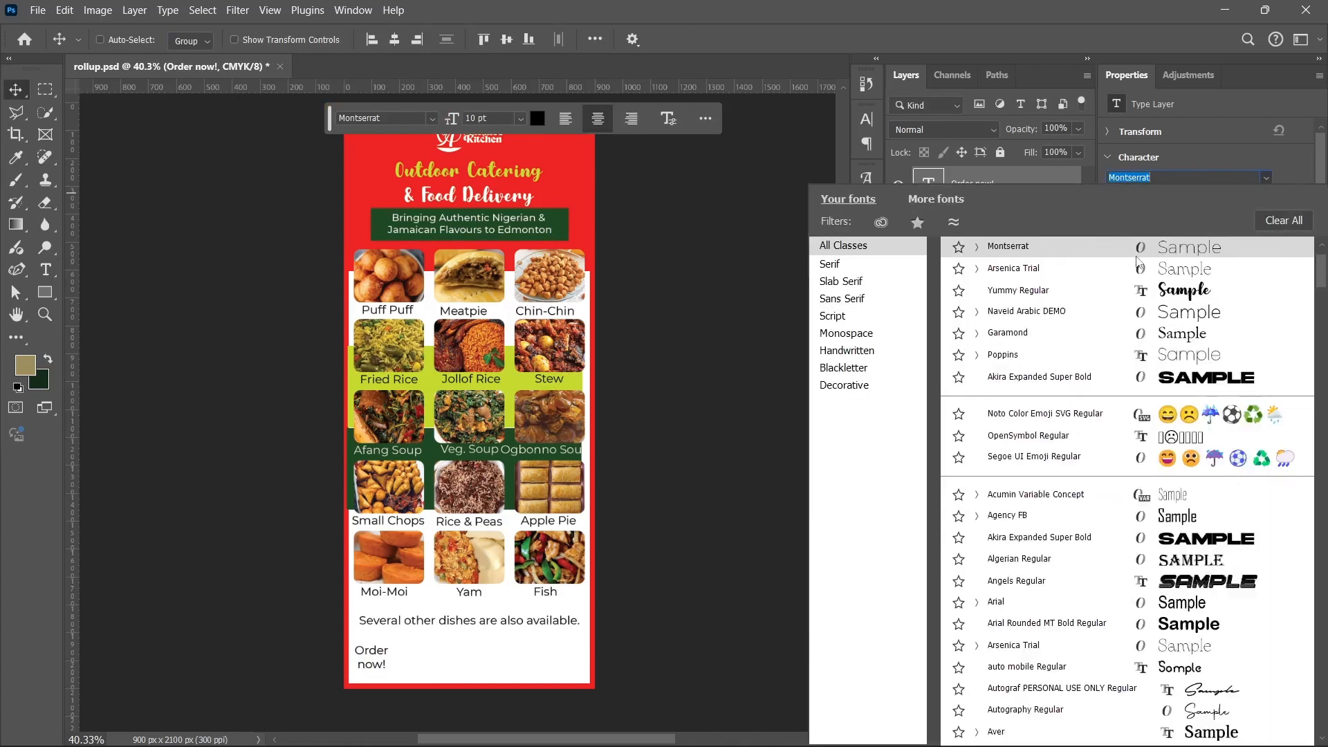
type("yum")
left_click(1138, 261)
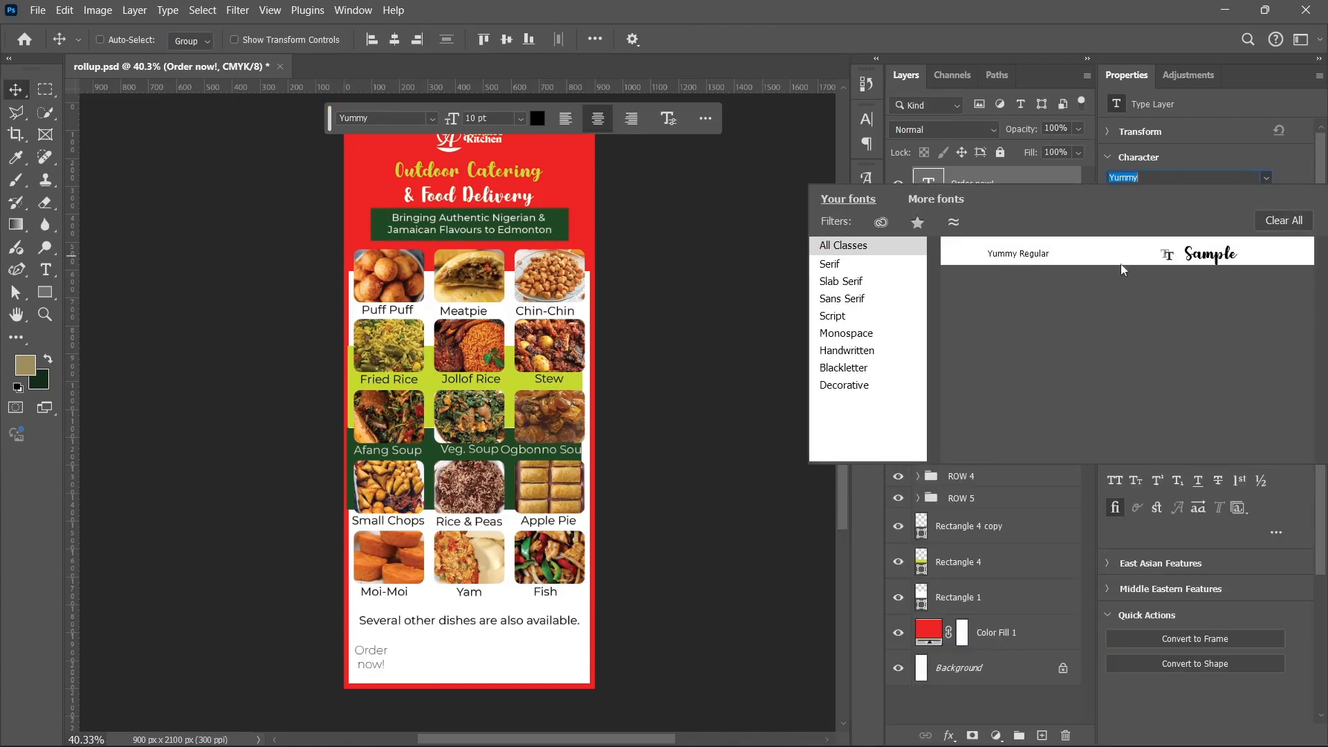
key("Return")
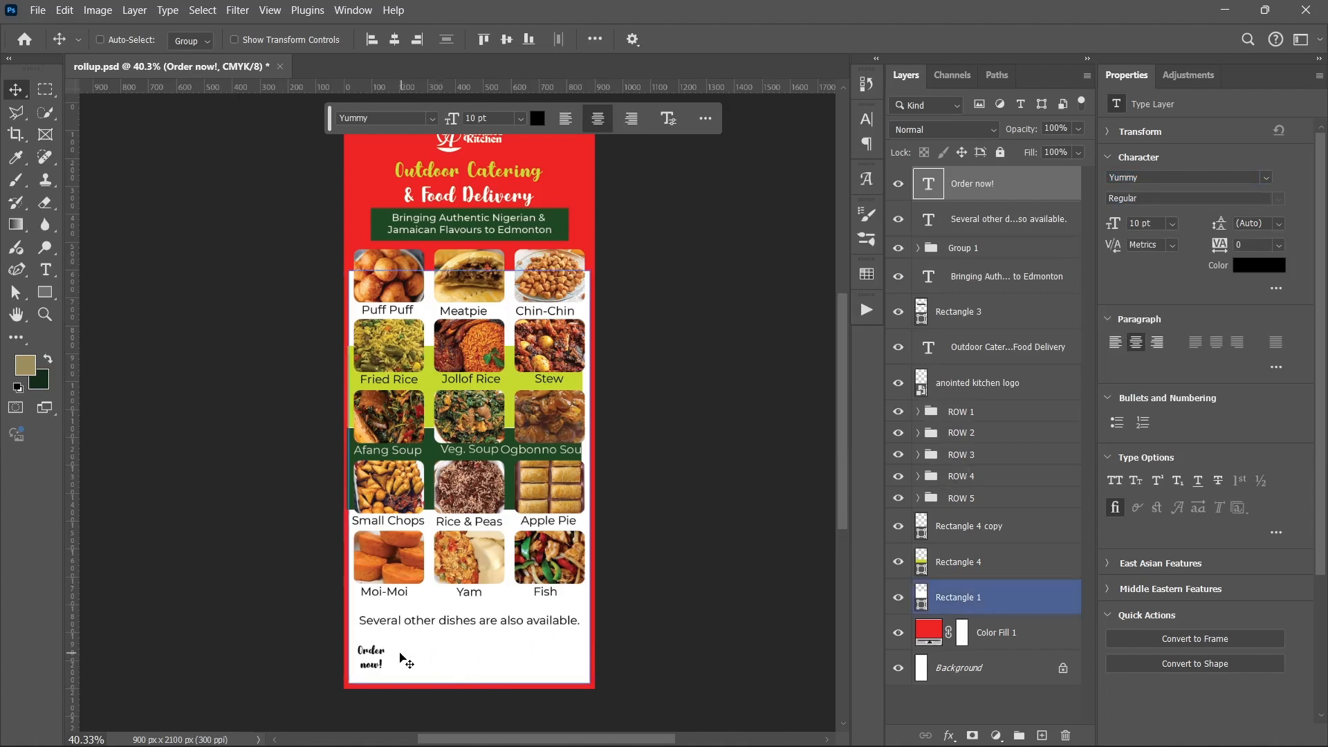
left_click_drag(401, 658, 411, 657)
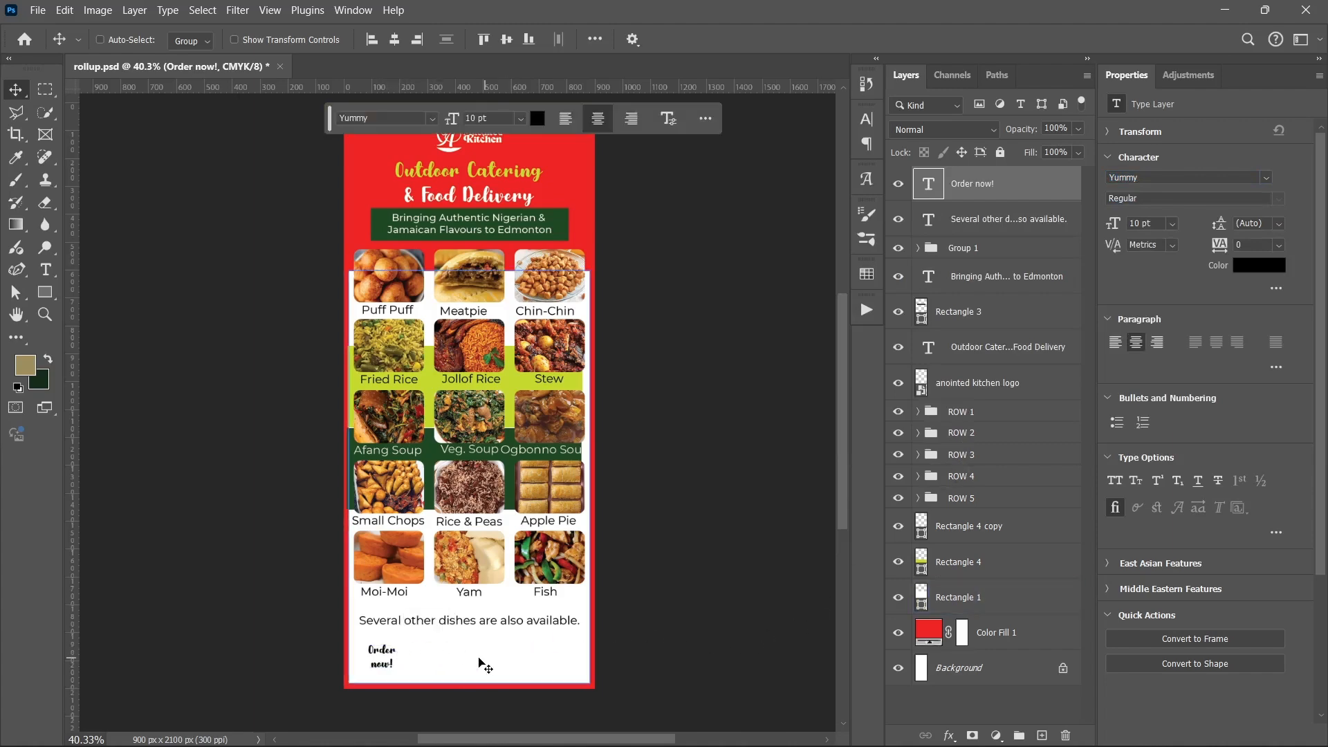
scroll(394, 623, "up", 5)
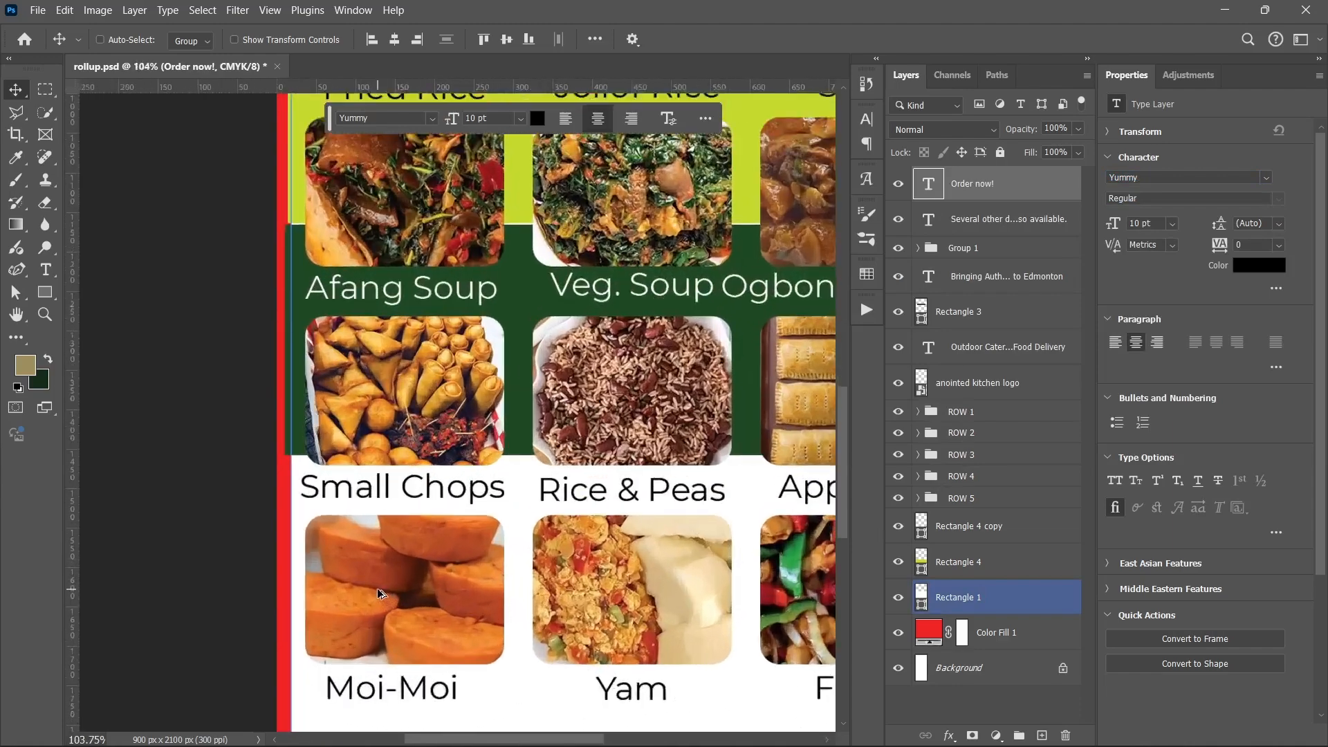
scroll(378, 593, "up", 2)
scroll(400, 554, "down", 10)
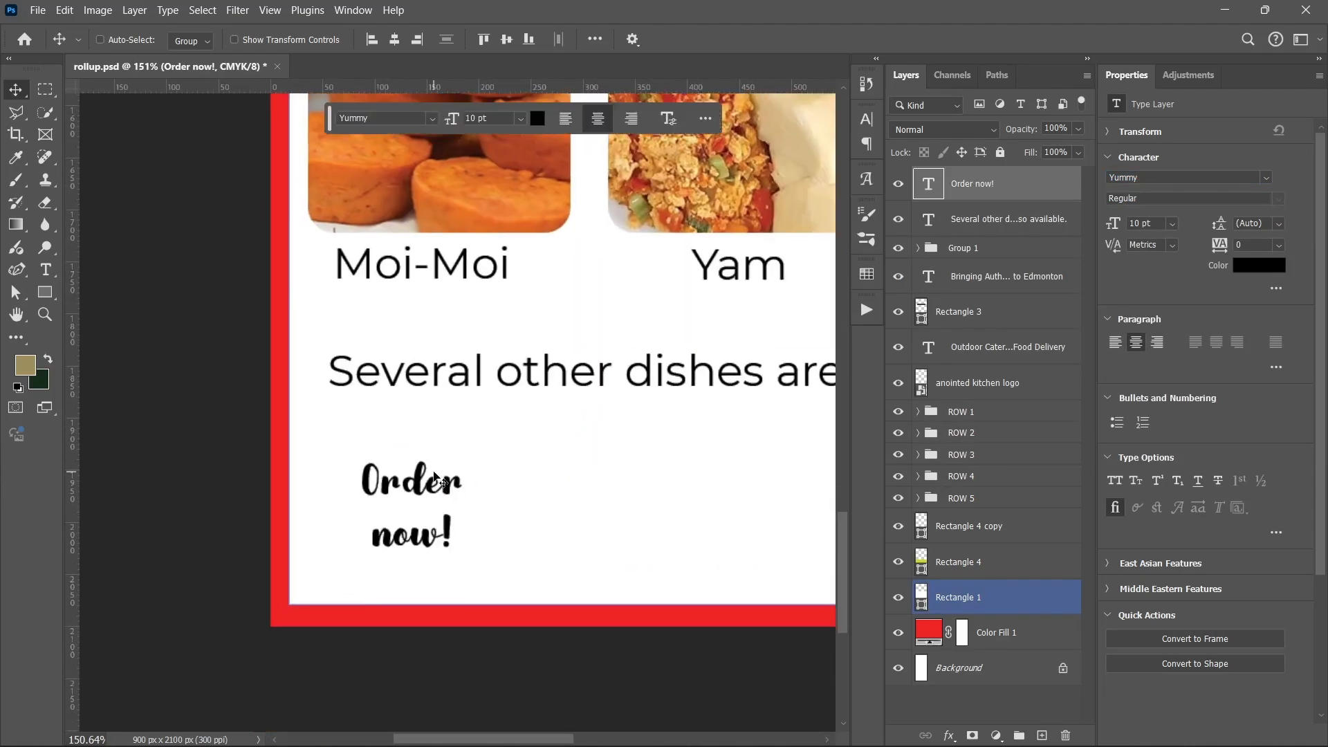
left_click_drag(435, 477, 447, 481)
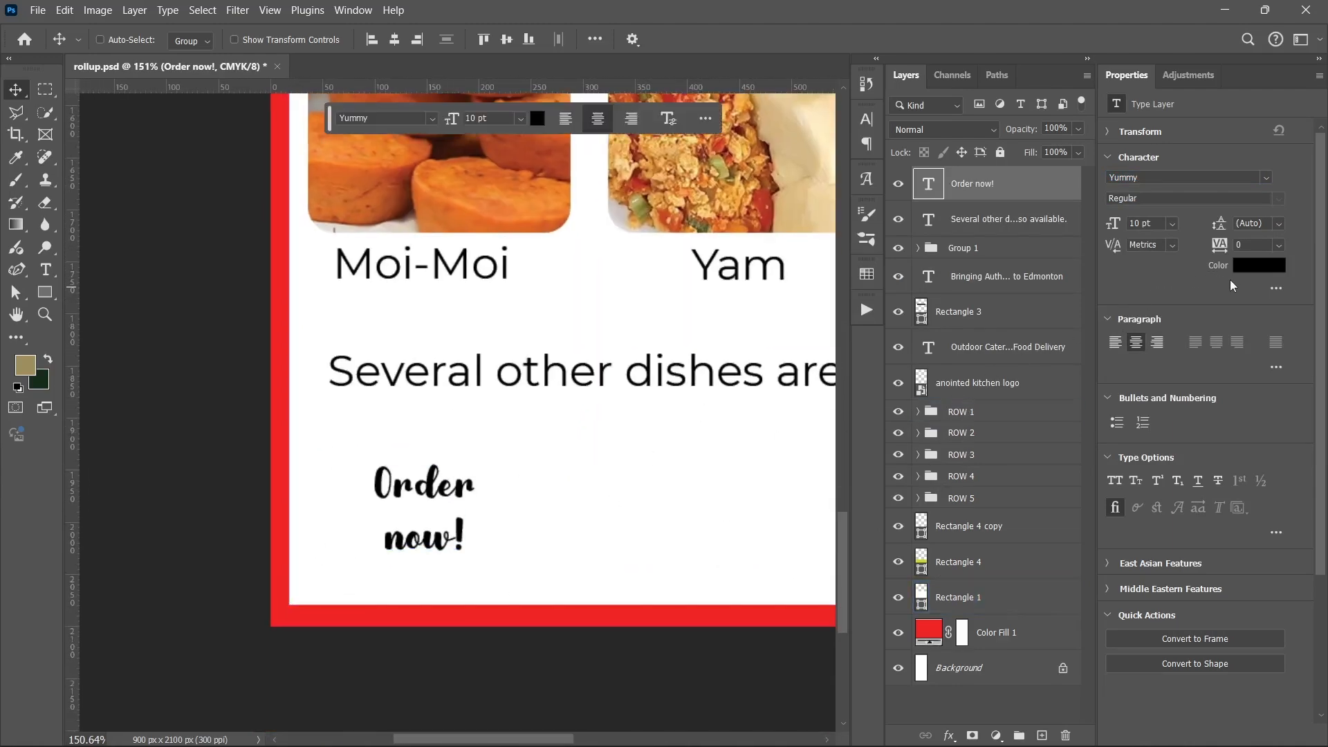
Step: Sample the band's dark green (1e4823) as the foreground colour and the border's red (ee2424) as the background colour
scroll(726, 386, "down", 4)
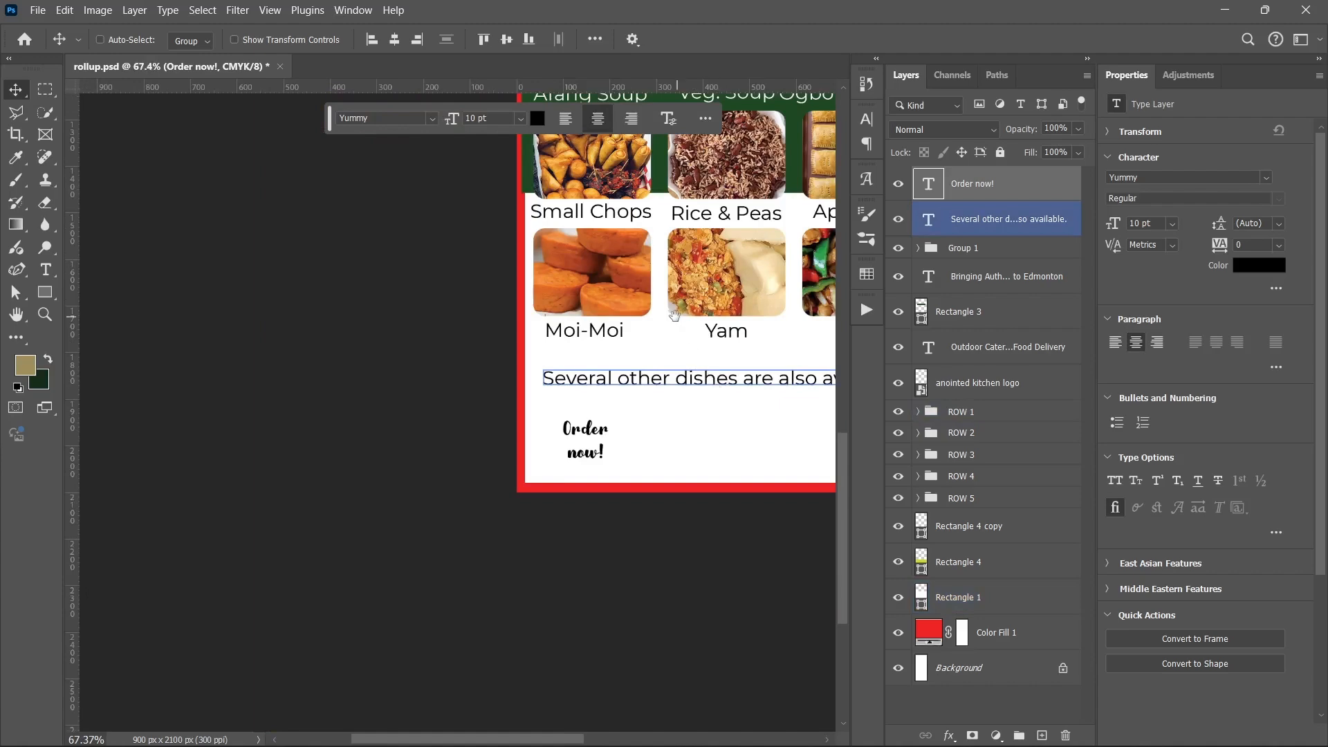
left_click(26, 365)
left_click(525, 250)
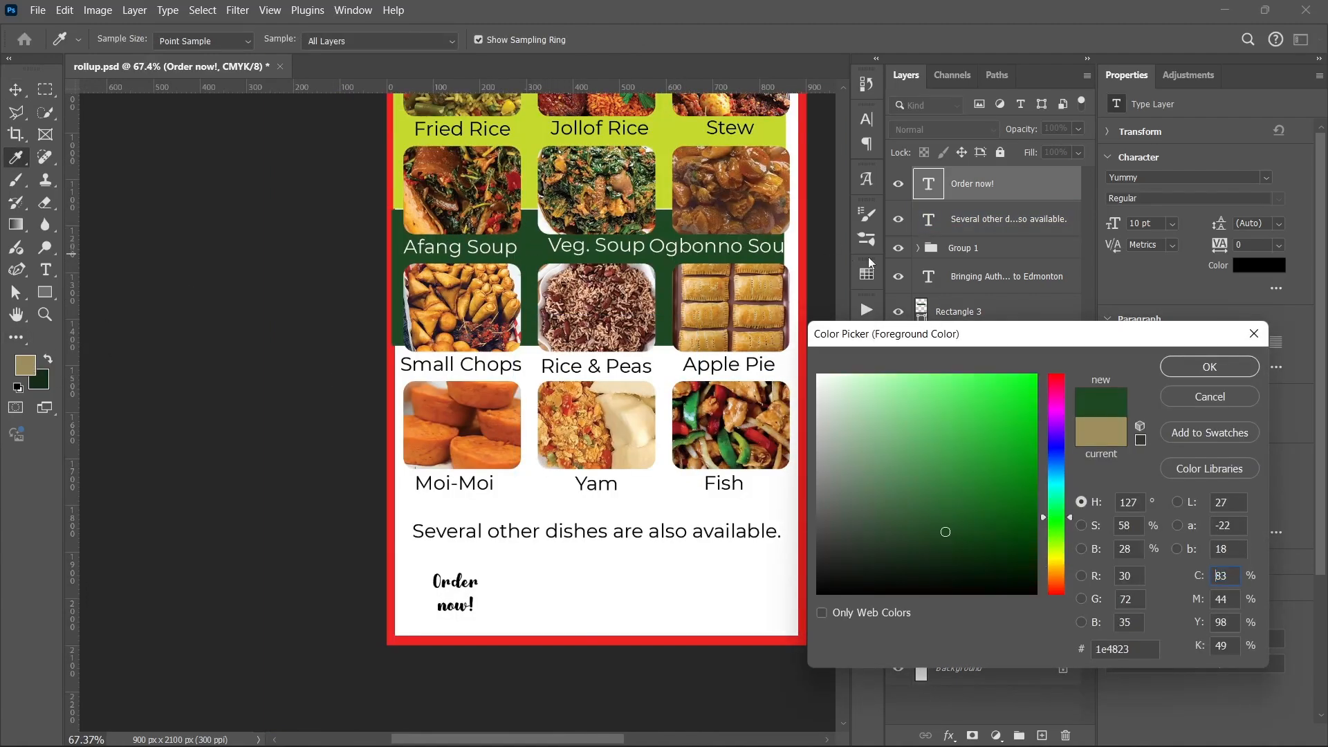
left_click(1174, 369)
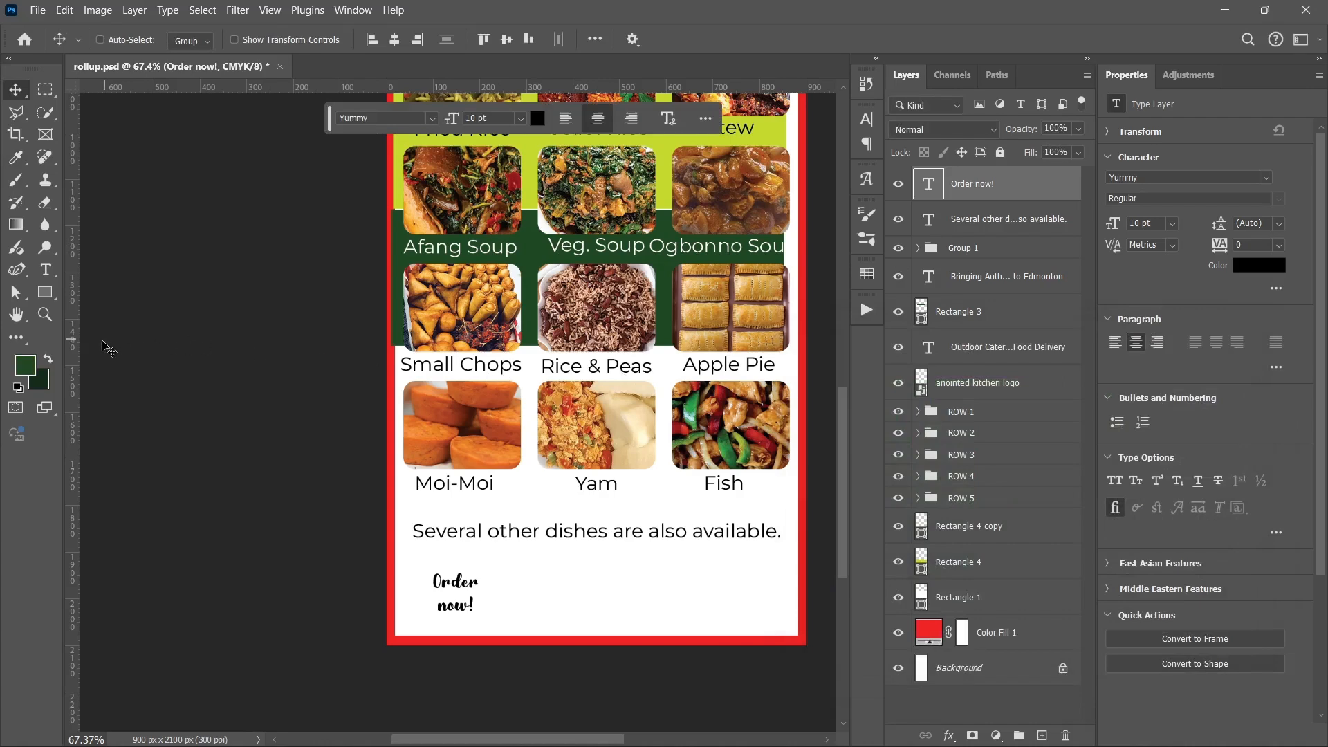
left_click(43, 380)
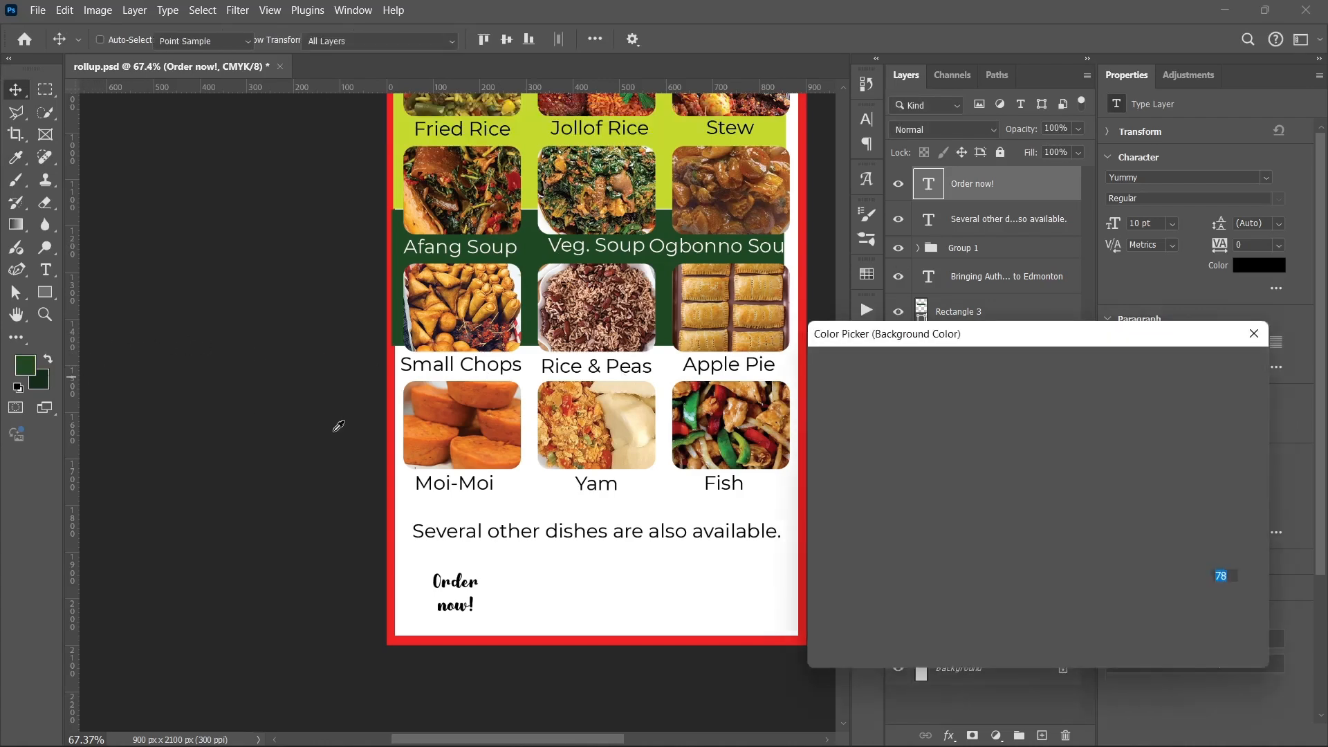
left_click(388, 434)
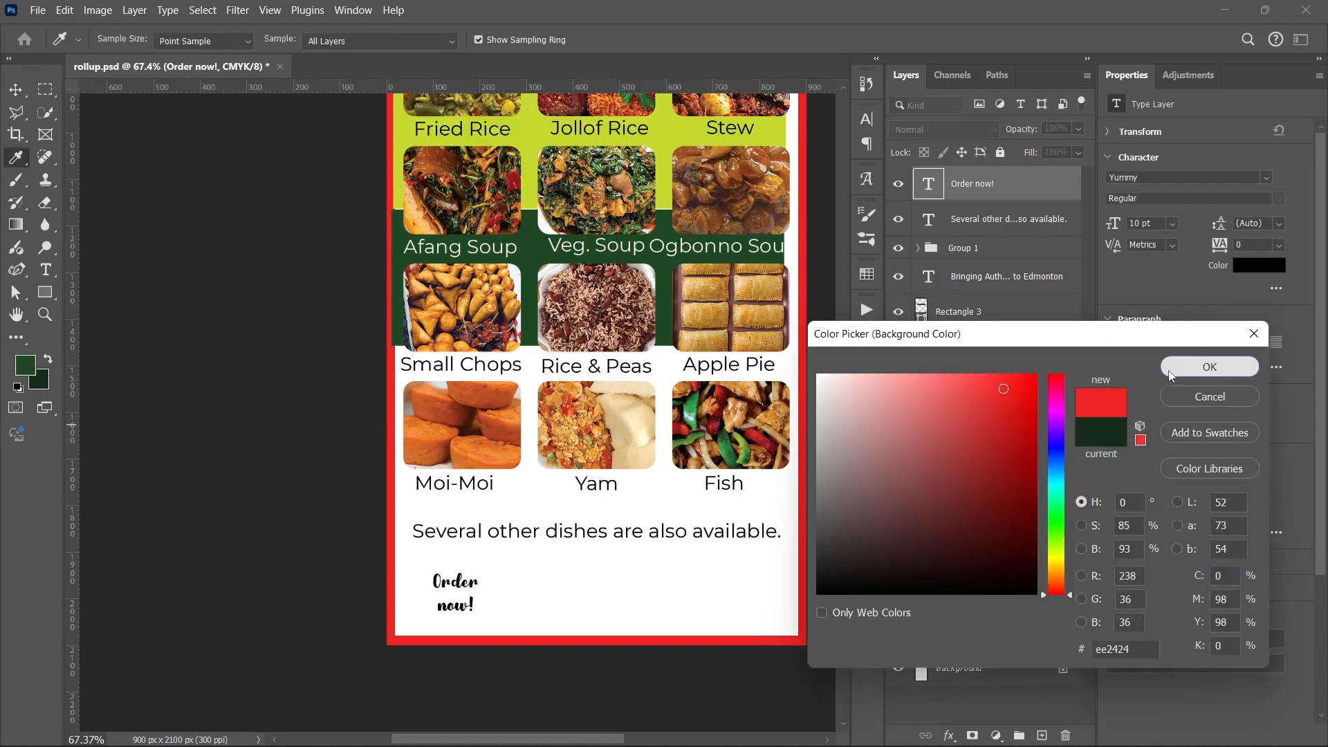
left_click(1208, 367)
Step: Colour "Order now!" dark green (1e4823) and tighten its leading to 8 pt
left_click(1241, 268)
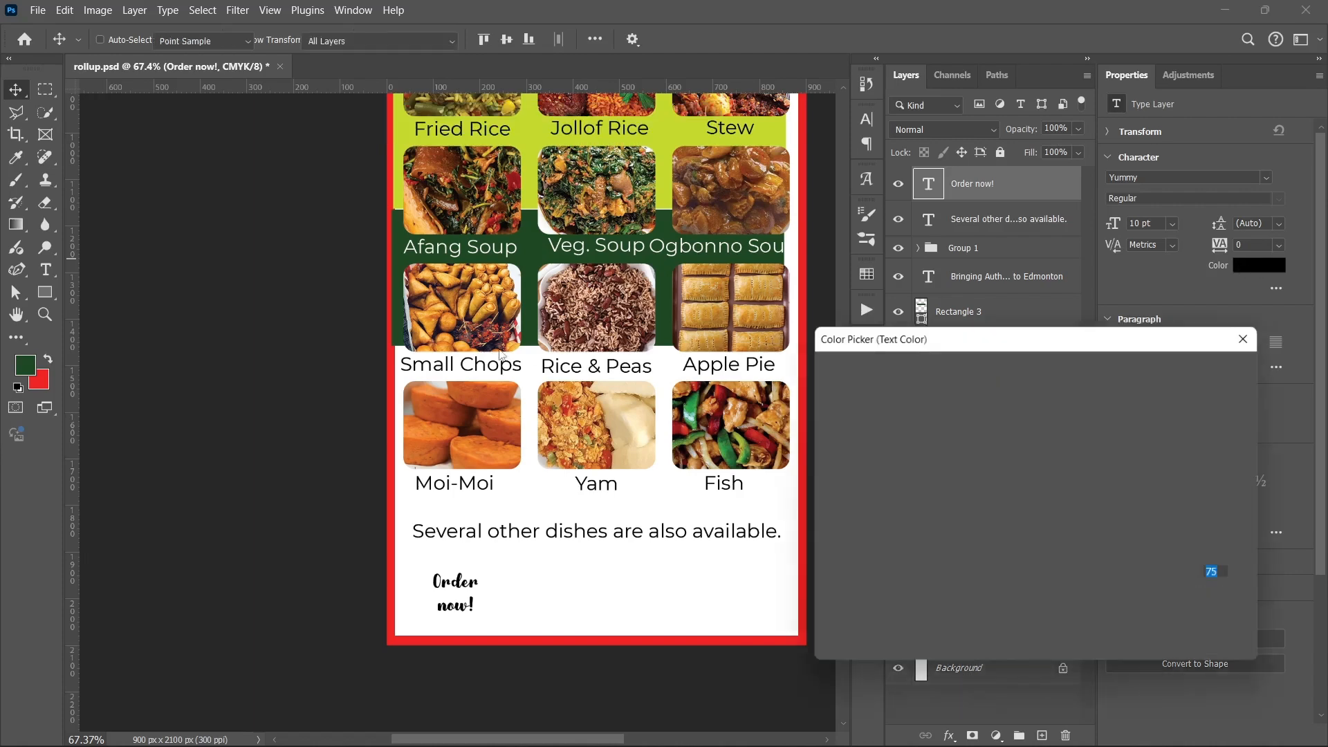
left_click(31, 360)
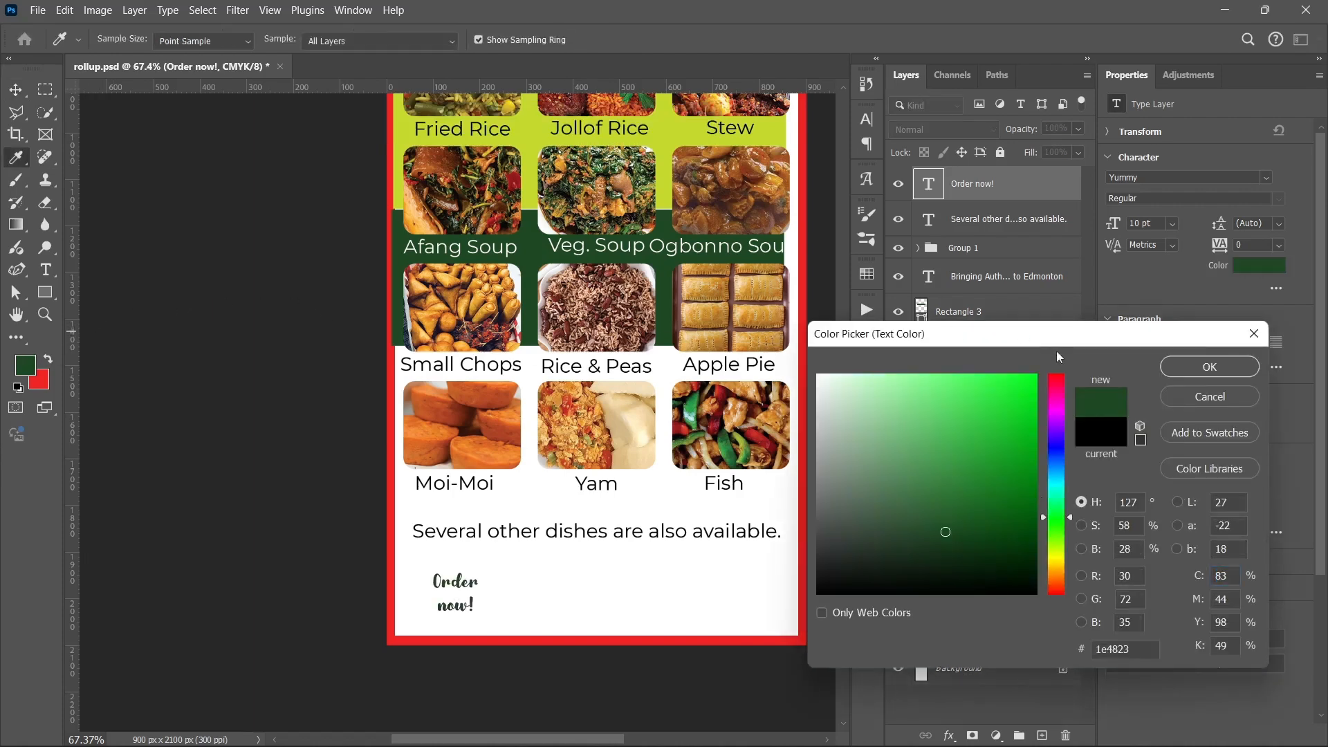
left_click(1172, 373)
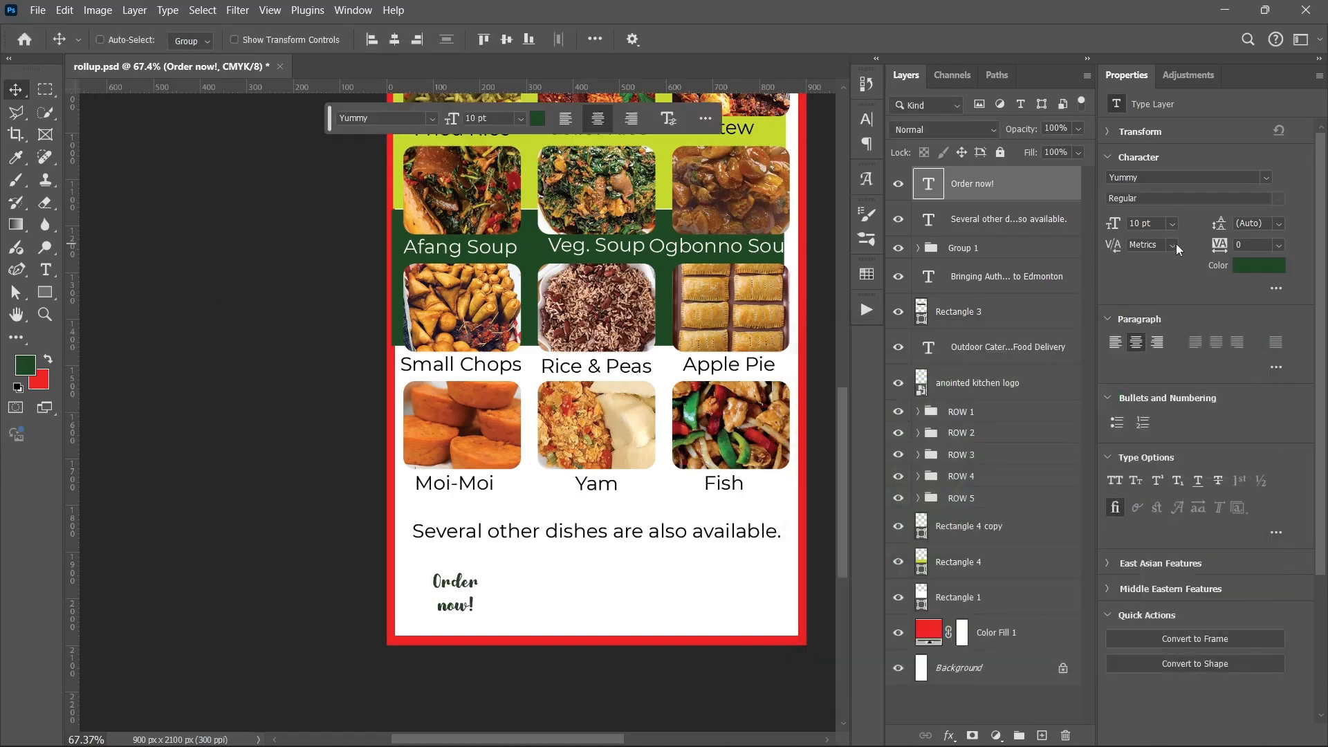
left_click_drag(1218, 227, 1204, 223)
left_click_drag(1218, 227, 1213, 230)
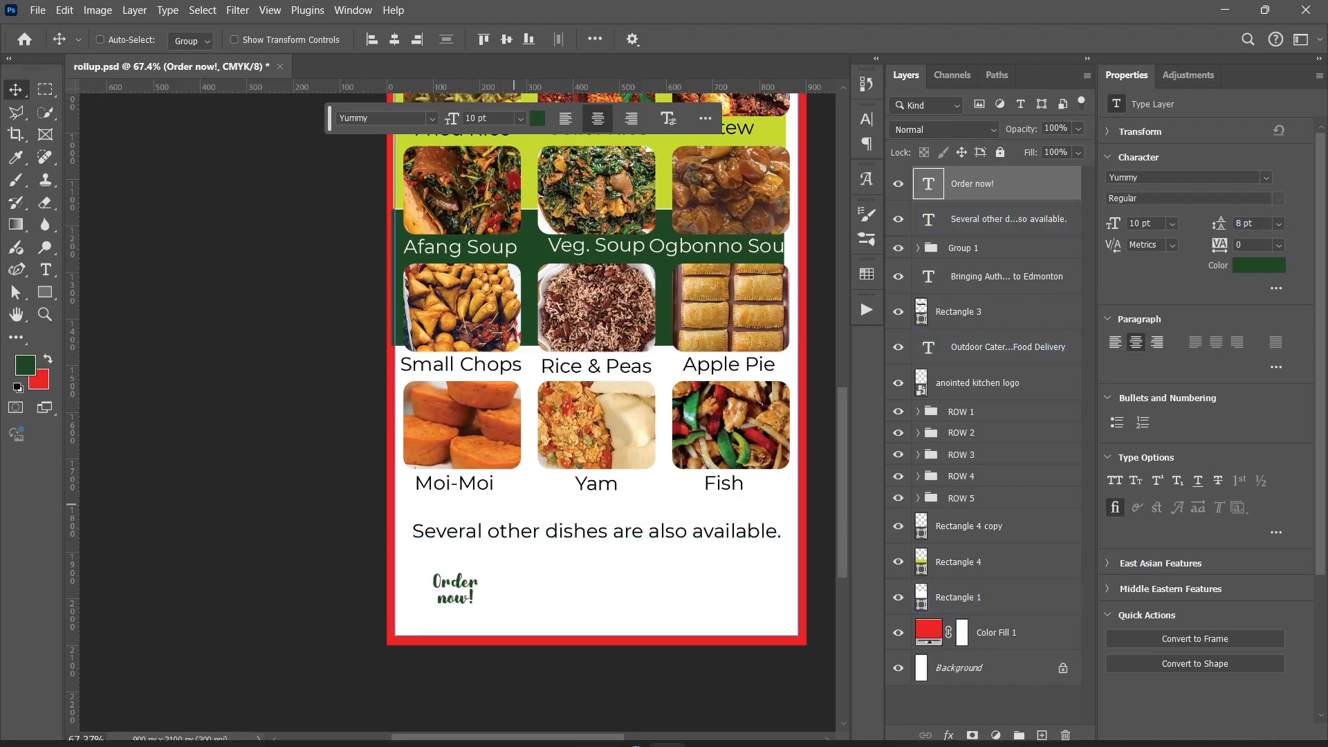
Step: Copy the phone number and website lines from the Rollup Banner.txt notes, close the notes and return to the banner
mouse_move(607, 745)
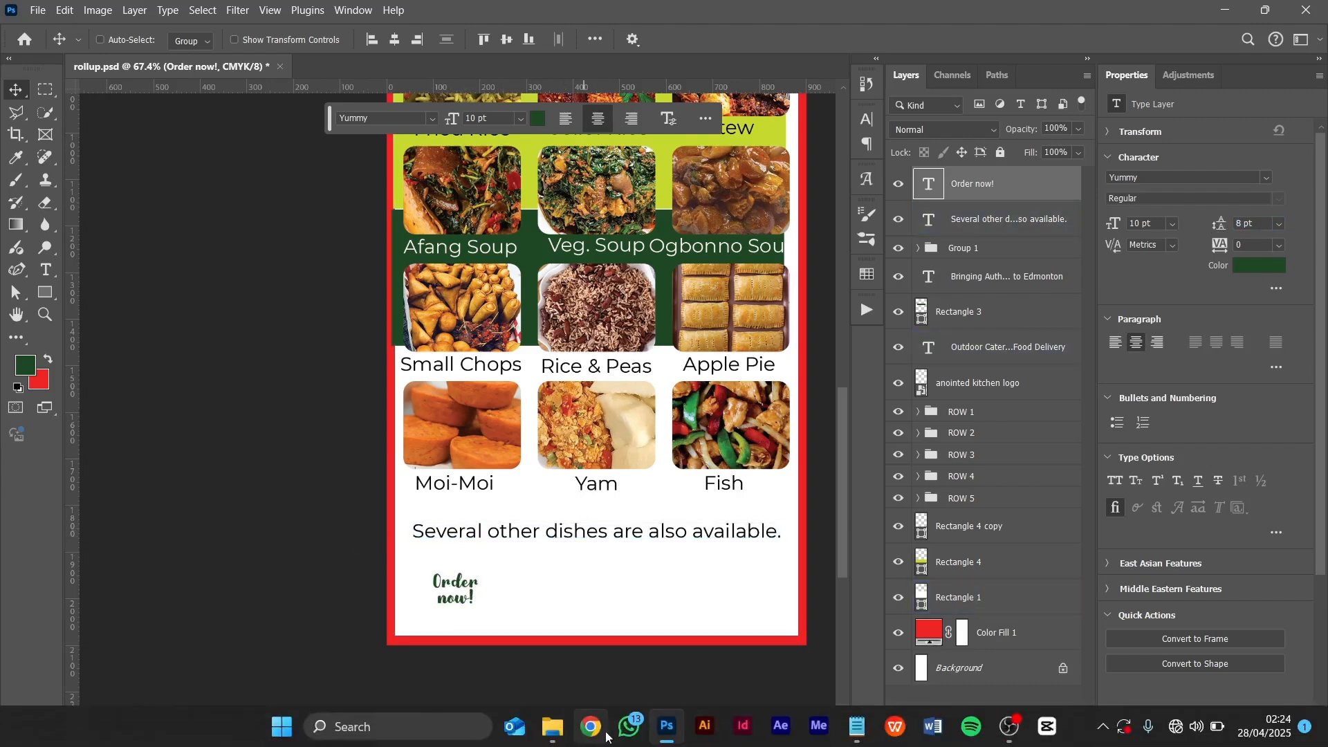
left_click(858, 726)
left_click_drag(210, 309, 350, 332)
right_click(348, 328)
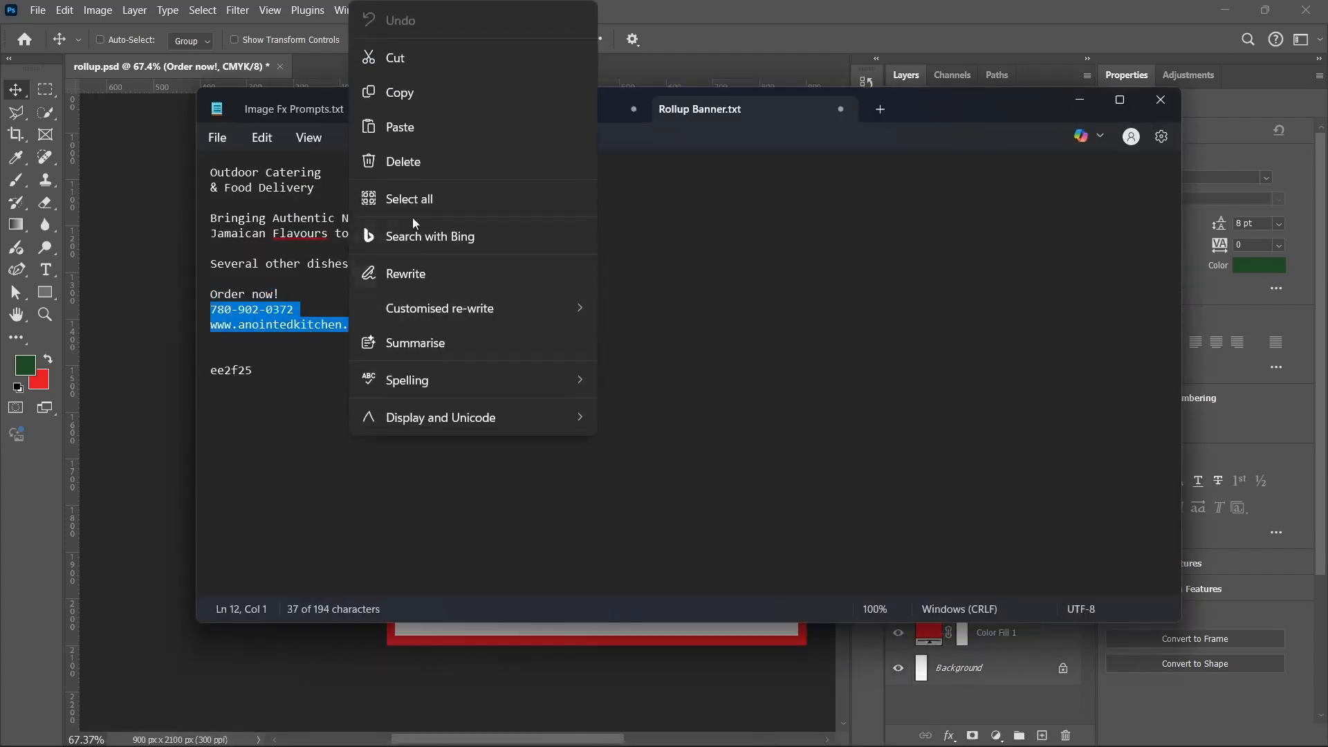
left_click(392, 97)
left_click(1148, 99)
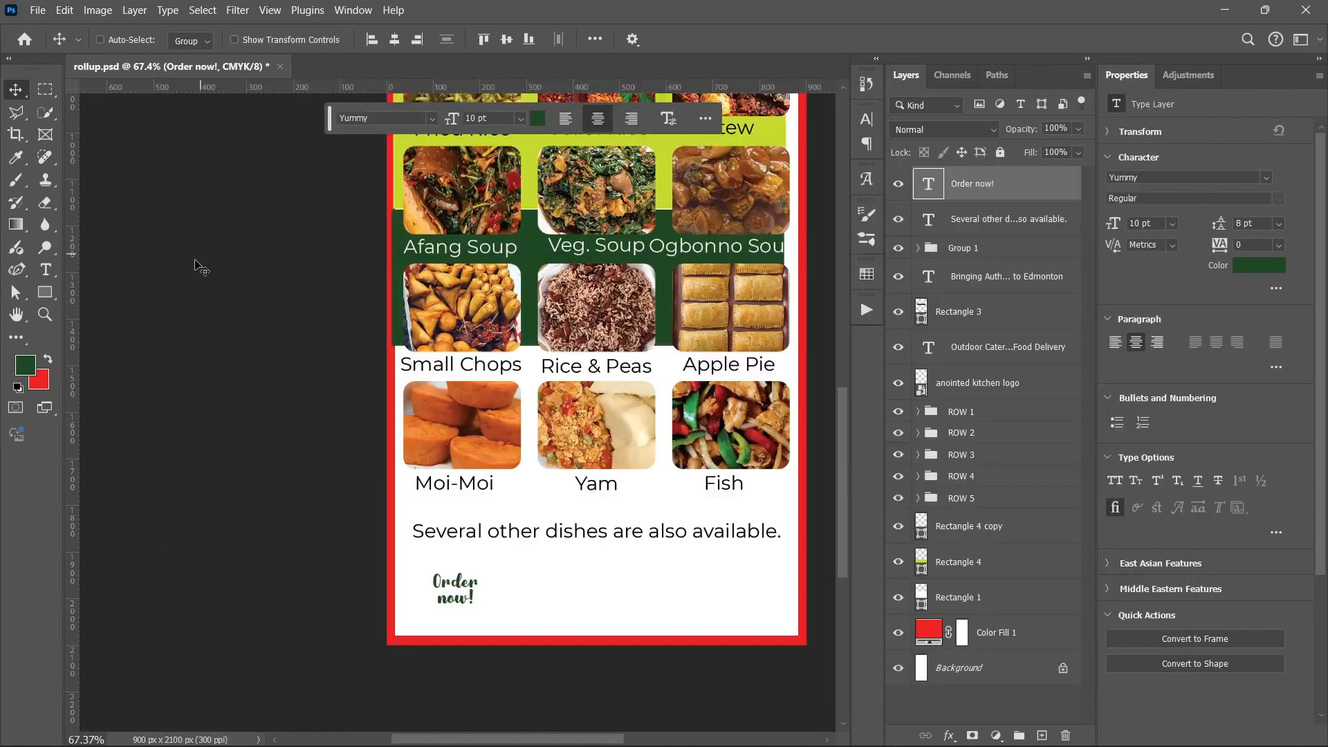
Step: Add a new text beside "Order now!" and paste the copied phone number and website lines into it
left_click(45, 269)
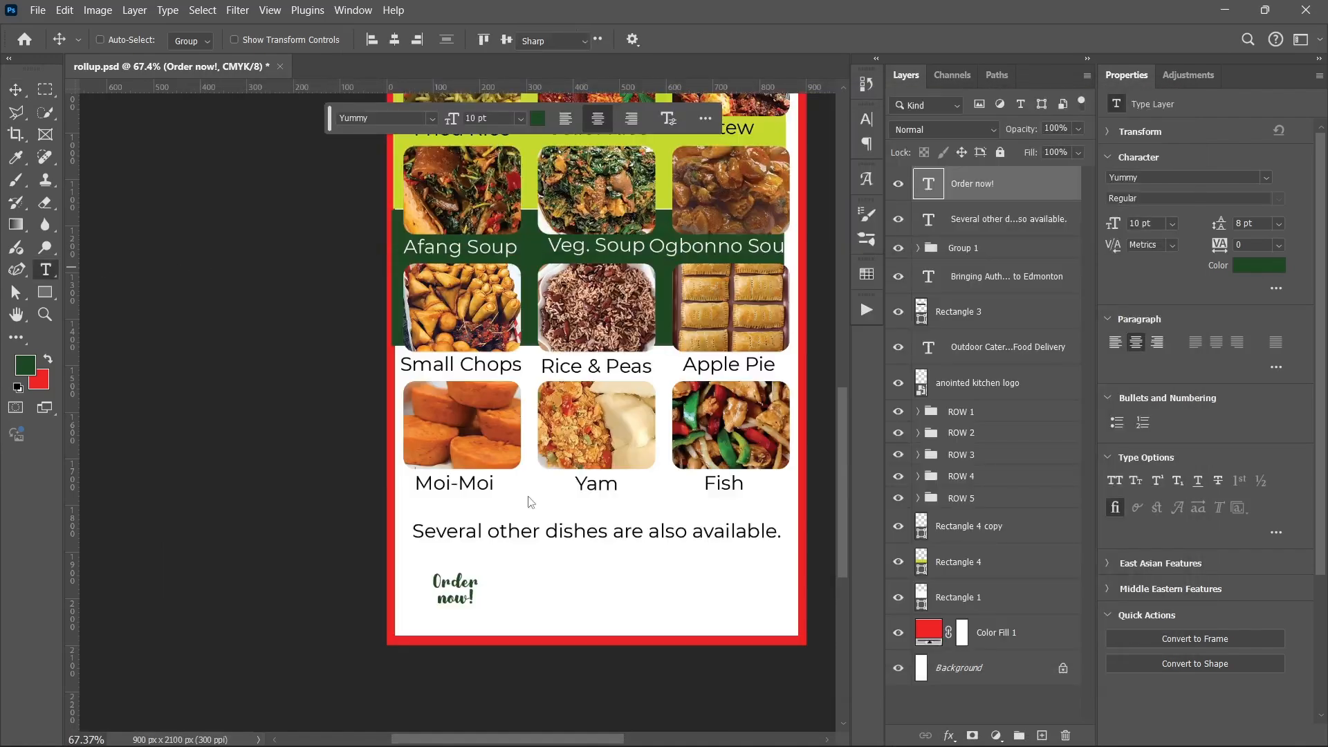
left_click(524, 577)
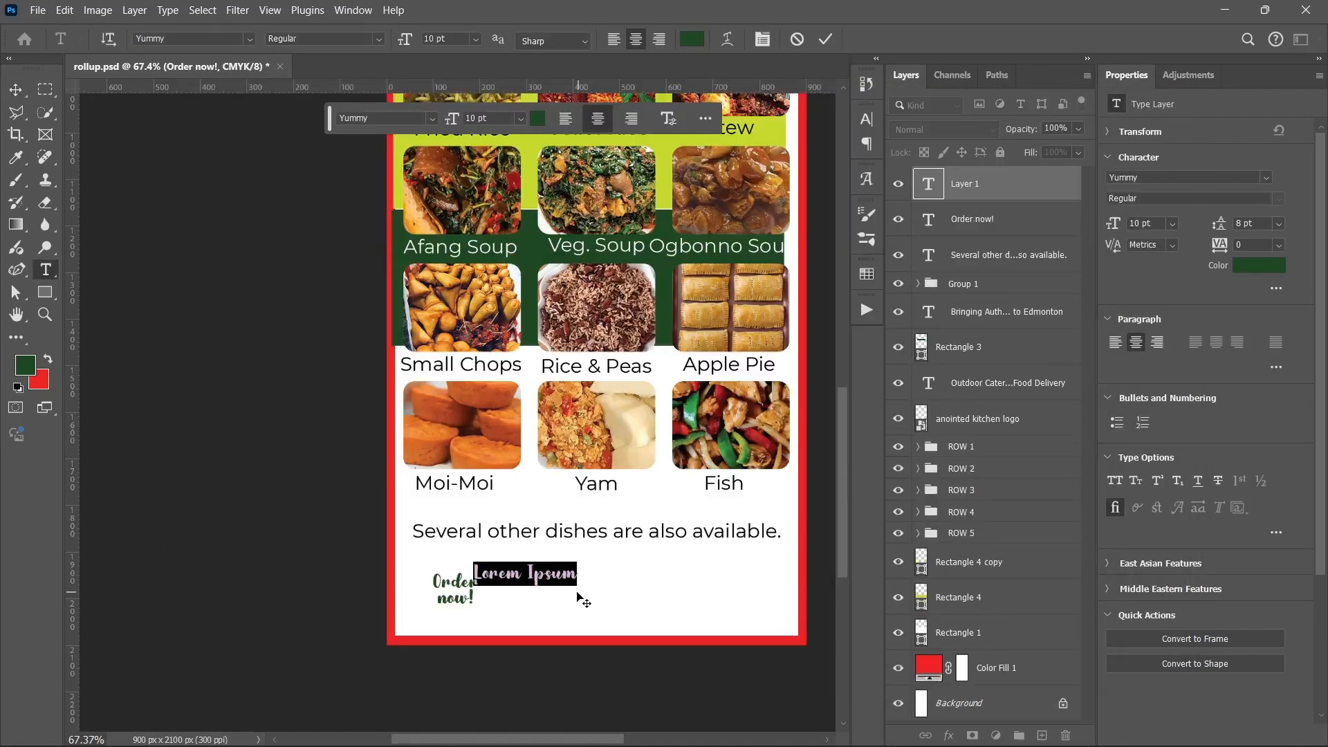
key("ctrl+v")
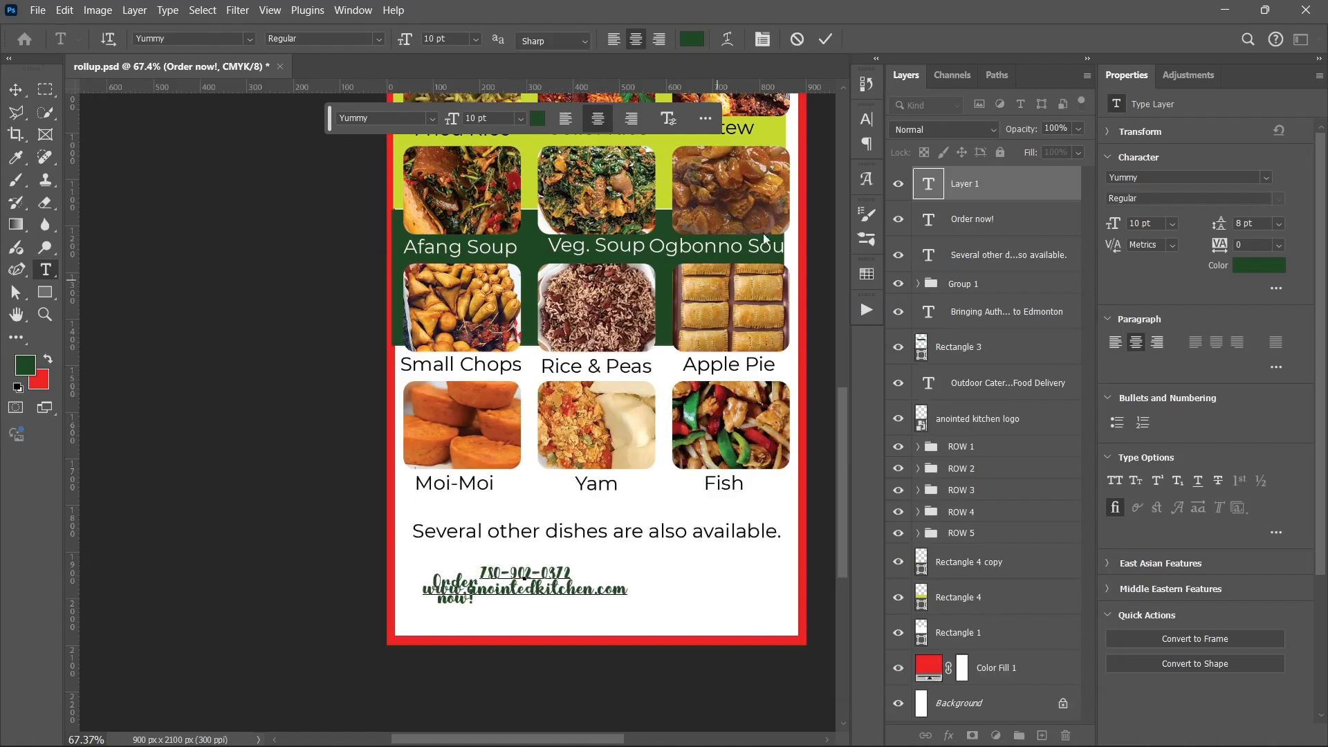
Step: Set the font of the phone and website text to Montserrat Regular
left_click(1266, 178)
key("Down")
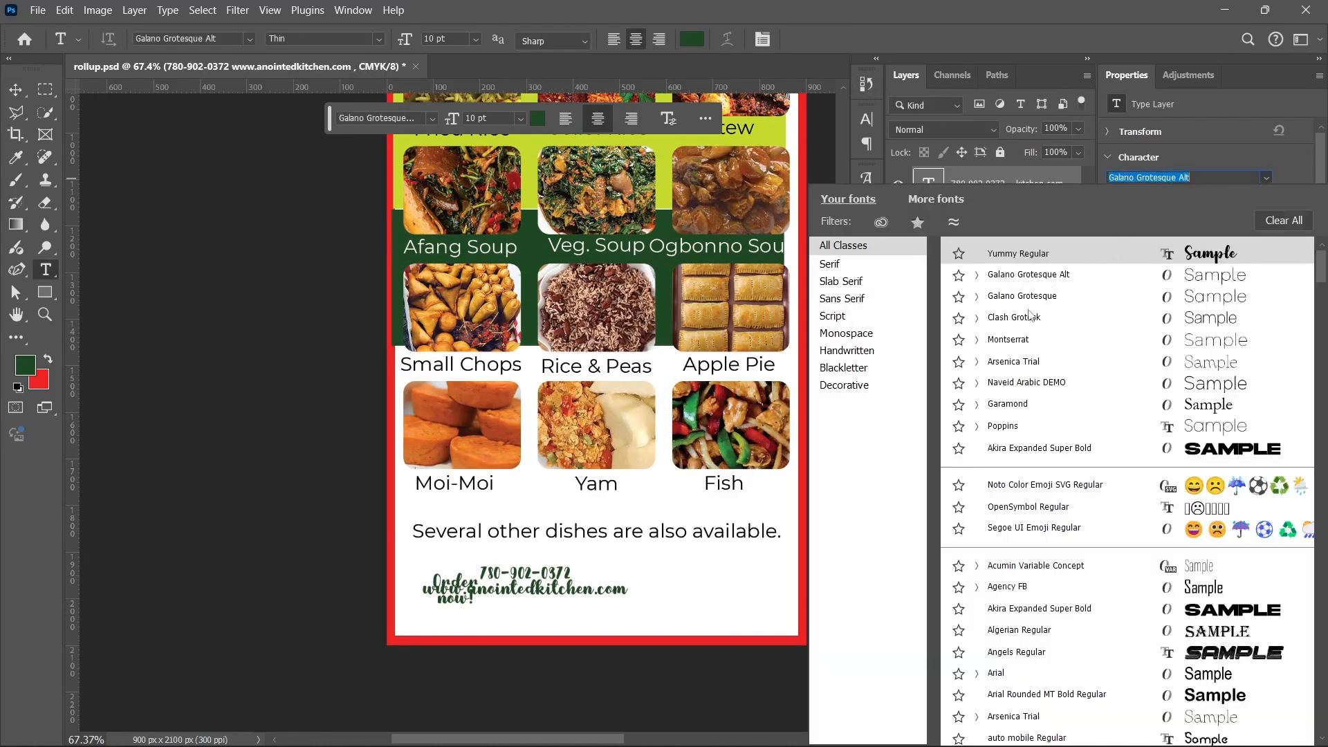
left_click(1026, 339)
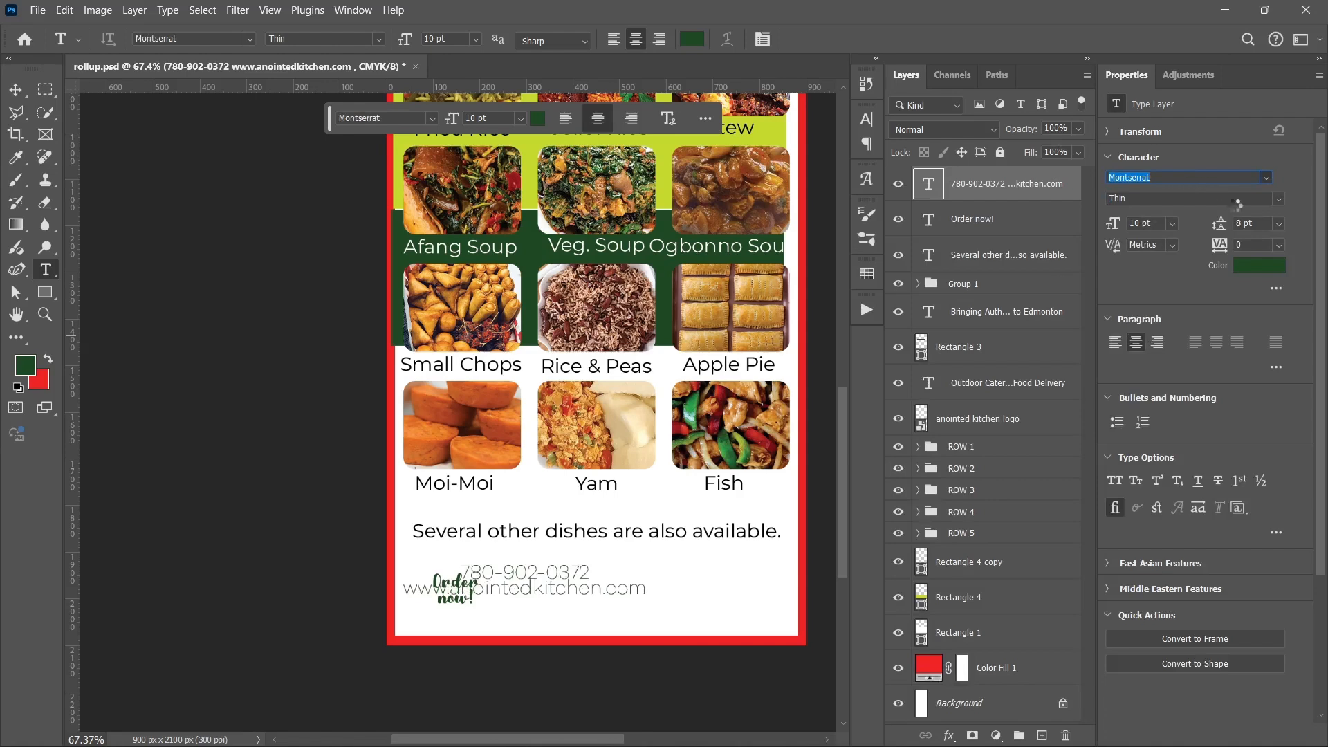
left_click(1278, 199)
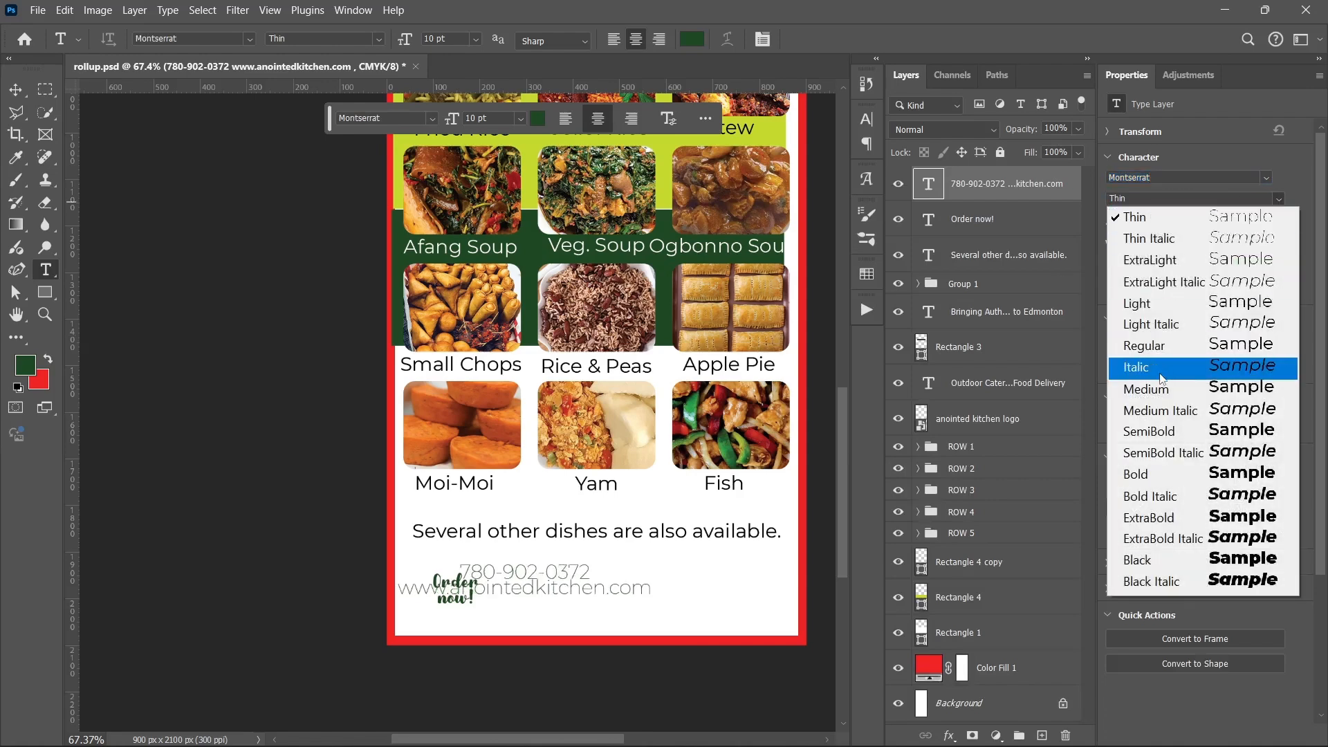
left_click(1175, 341)
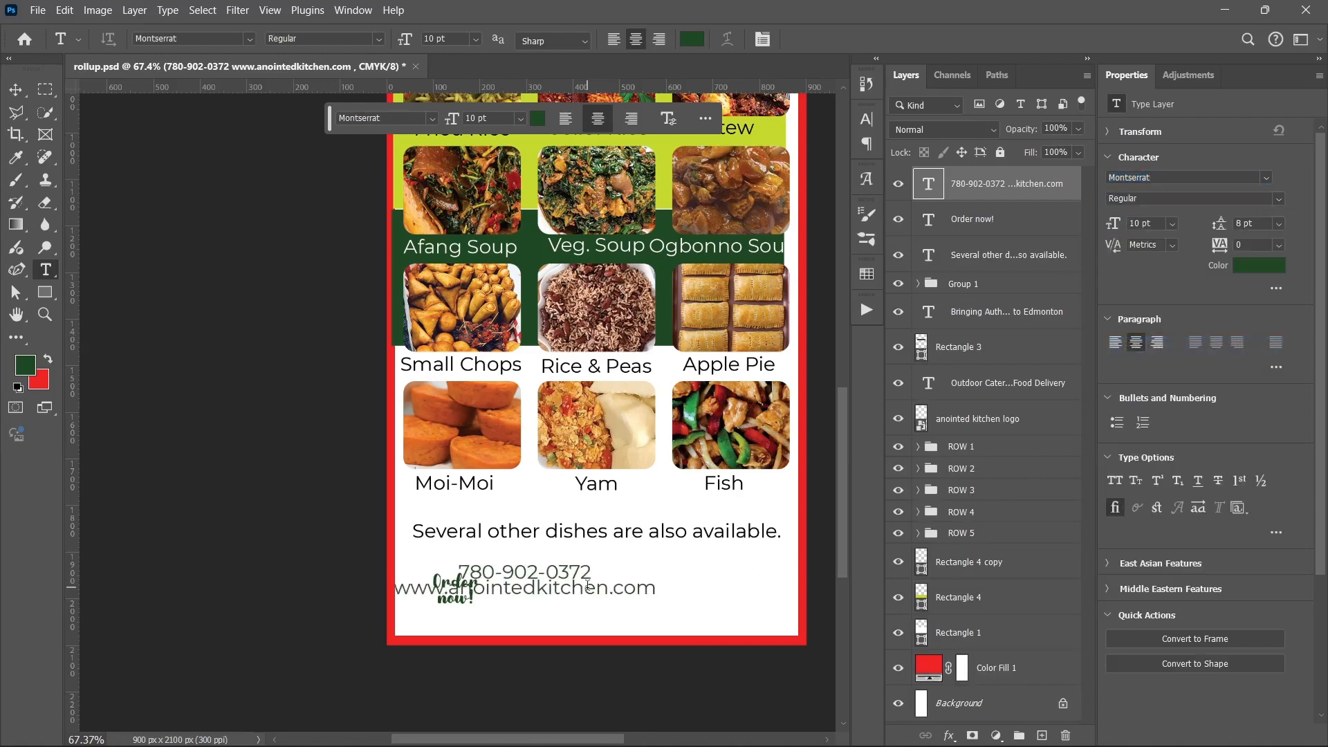
Step: Left-align the contact text and move it clear of "Order now!", inside the white area to its right
key("v")
left_click_drag(567, 589, 668, 599)
left_click(1115, 342)
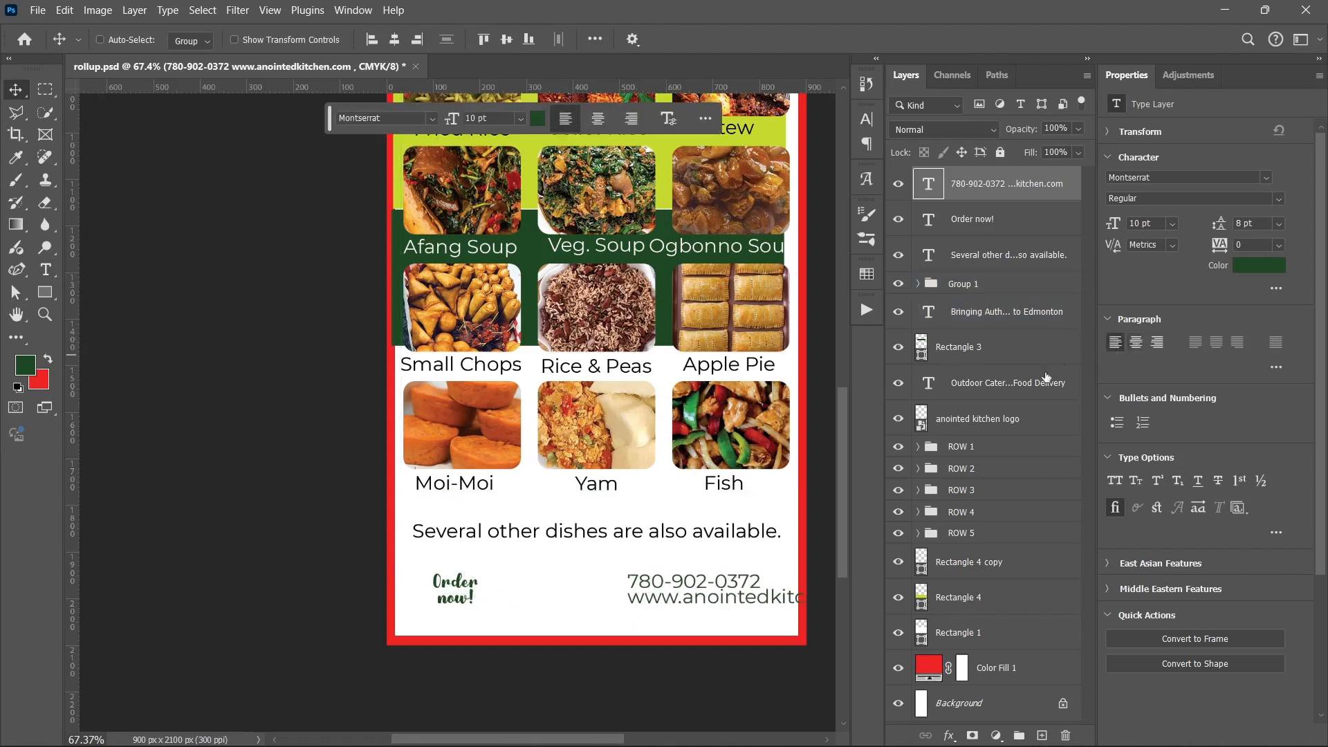
left_click_drag(732, 584, 617, 584)
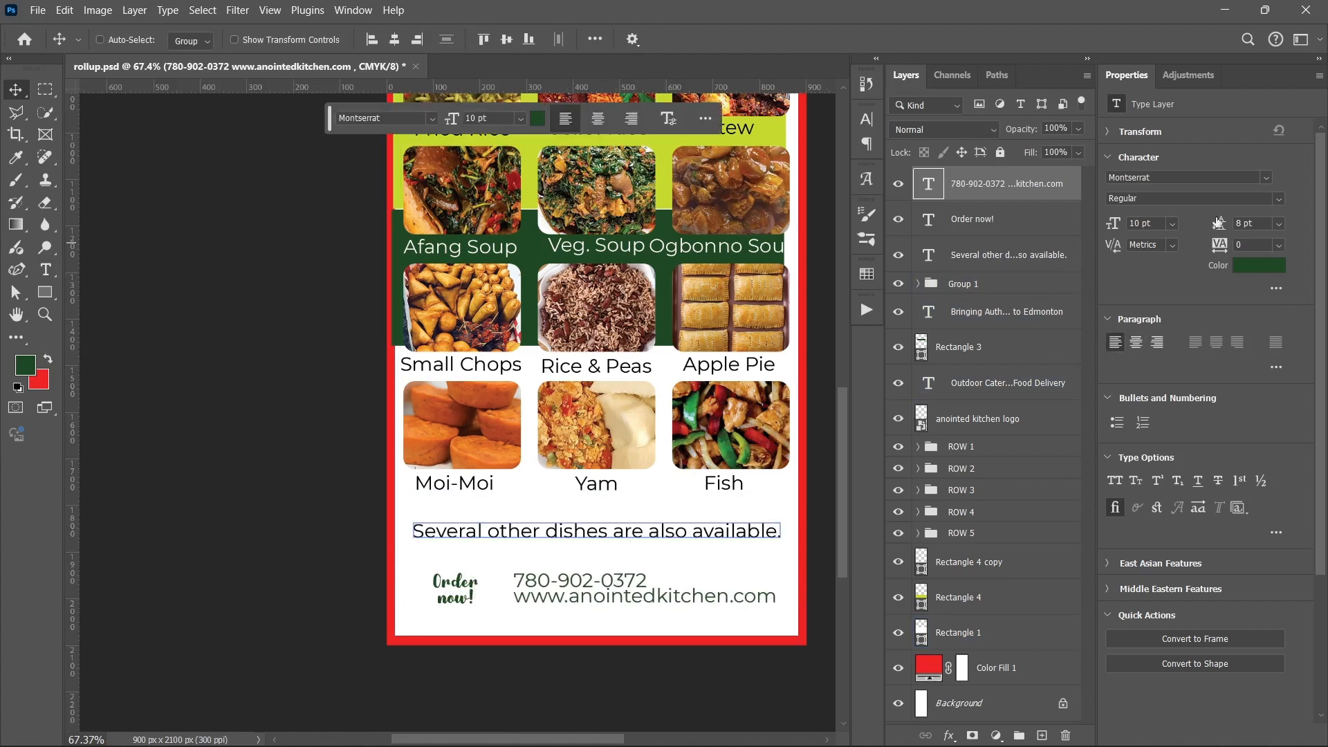
Step: Set the contact text's leading to 9 pt and shift the text about 23 px left, closer to "Order now!"
left_click_drag(1217, 222, 1228, 224)
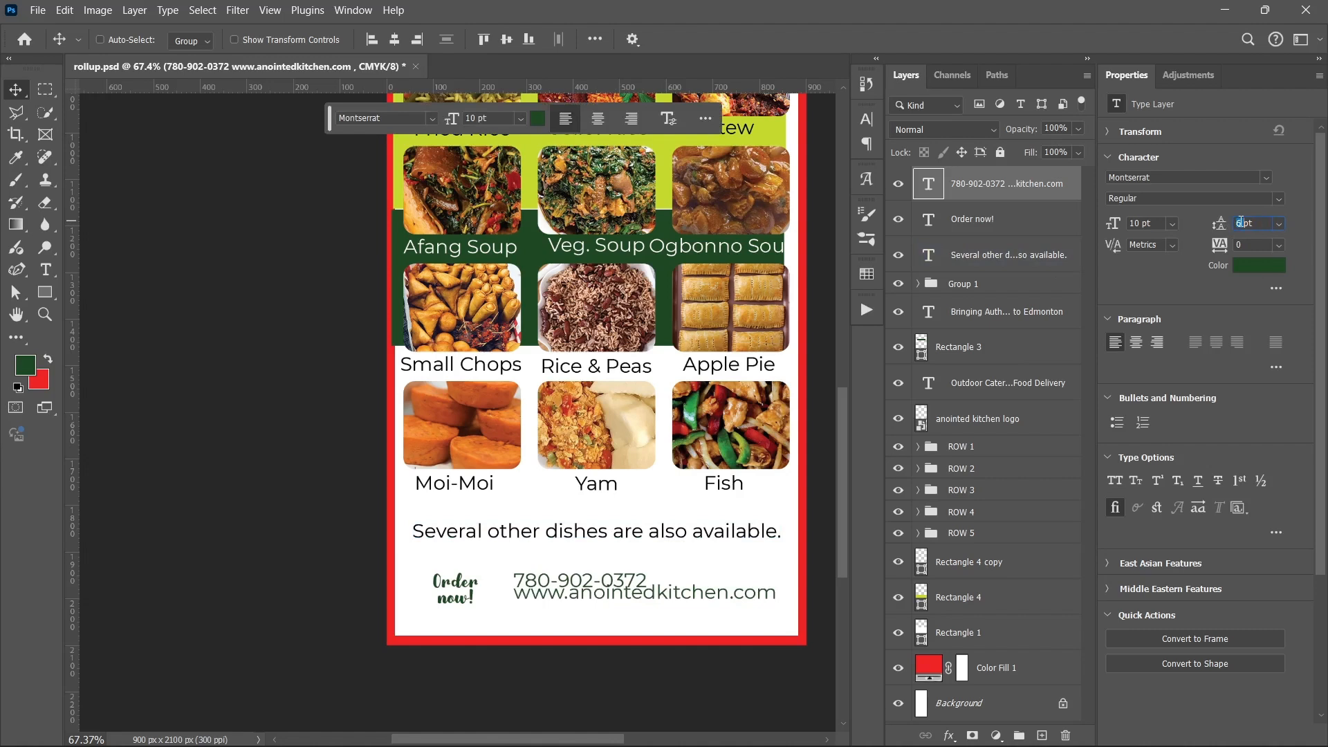
type("9")
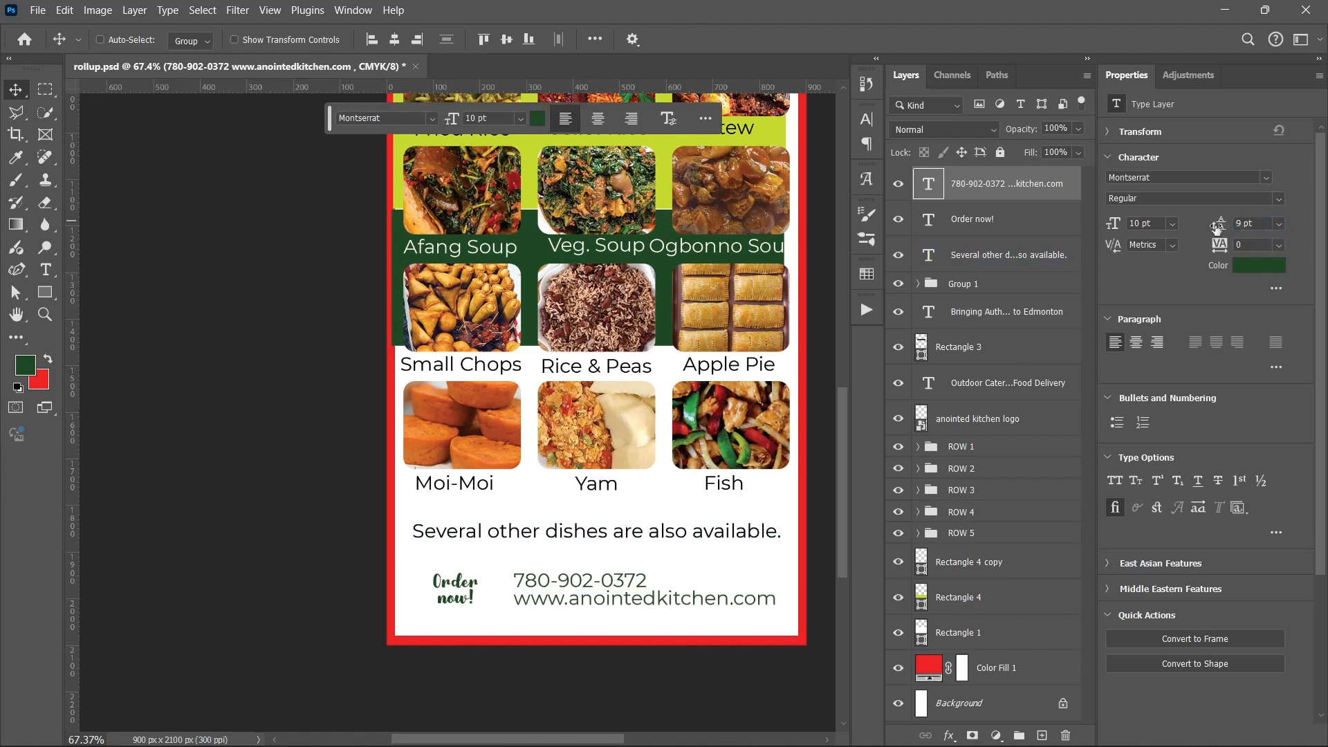
left_click_drag(684, 582, 677, 584)
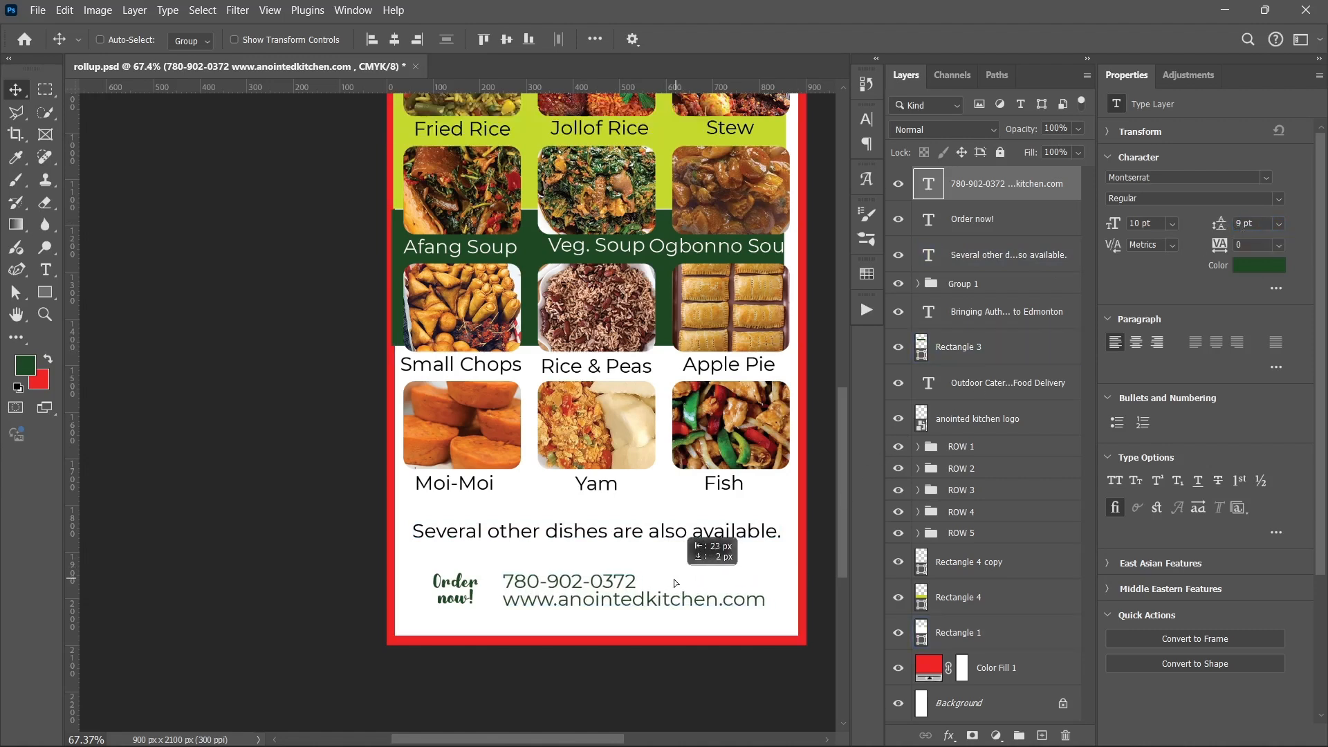
Step: Scale the contact text down to about 9 pt and move it back left beside "Order now!"
key("ctrl+t")
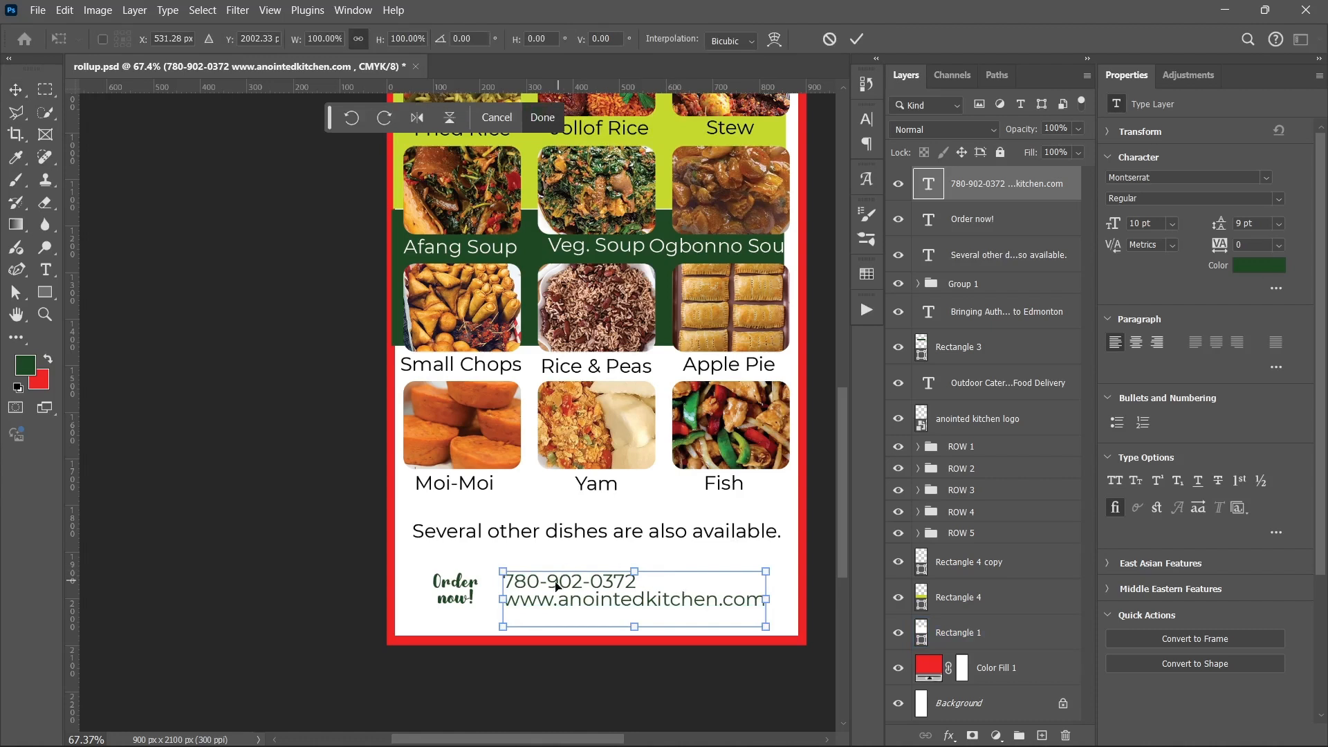
left_click_drag(505, 597, 533, 604)
key("Return")
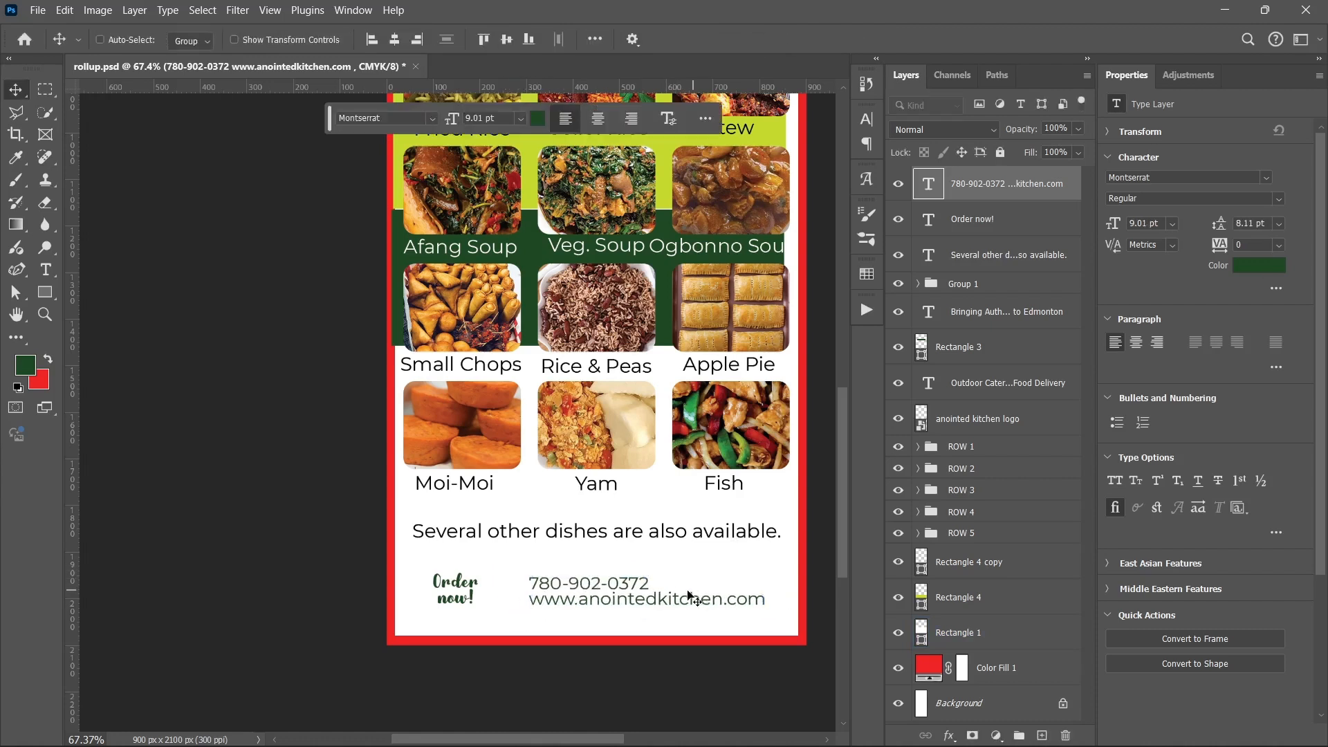
left_click_drag(652, 588, 626, 598)
Step: Draw a dark green vertical line, 1 px thick and about 80 px long, between "Order now!" and the contact text
left_click(45, 291)
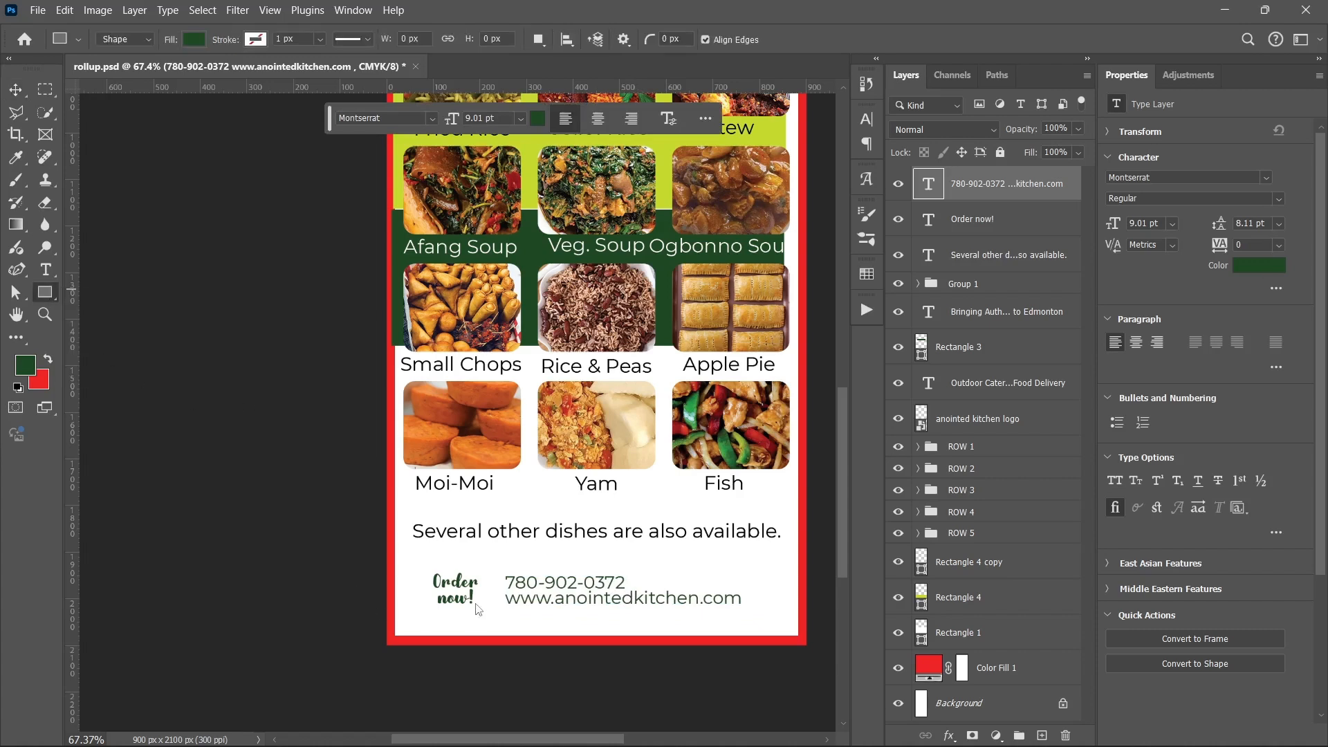
left_click_drag(484, 572, 490, 593)
left_click_drag(488, 595, 486, 609)
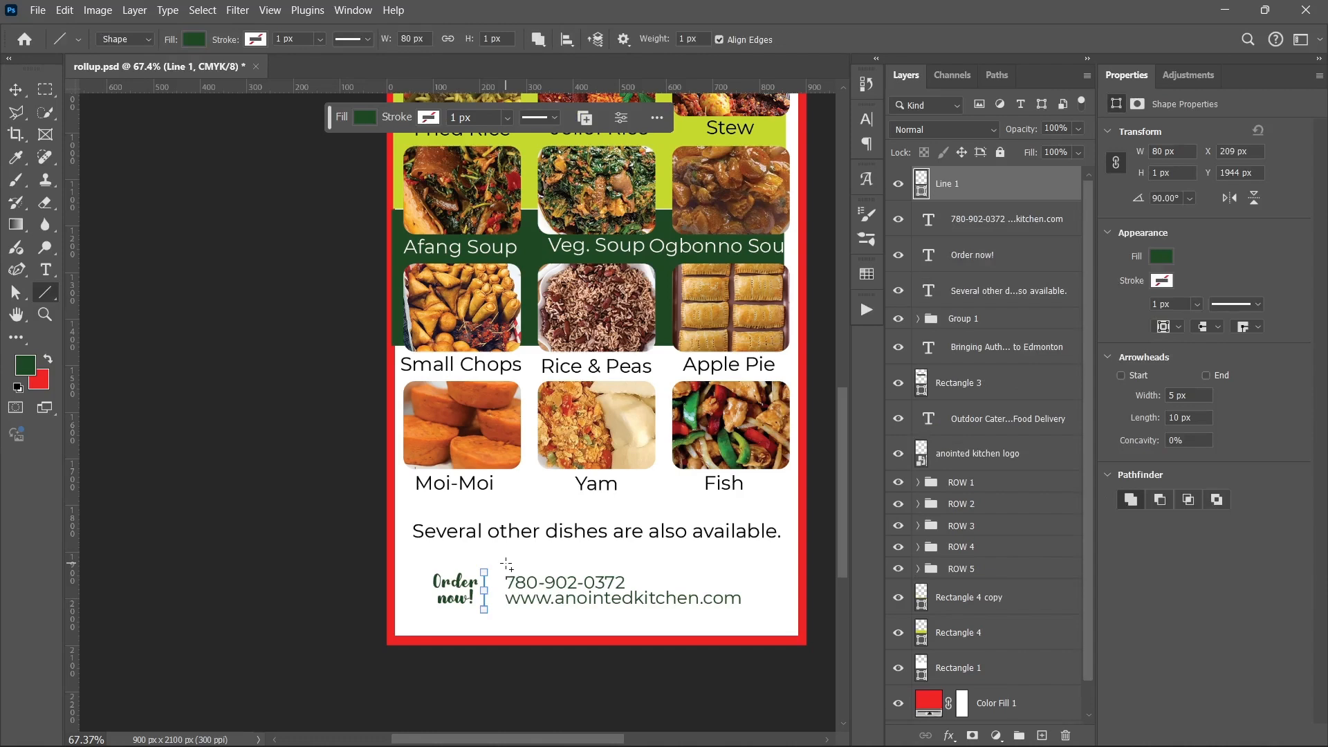
Step: Nudge the vertical divider line right to X 219 px, between "Order now!" and the contact text
key("v")
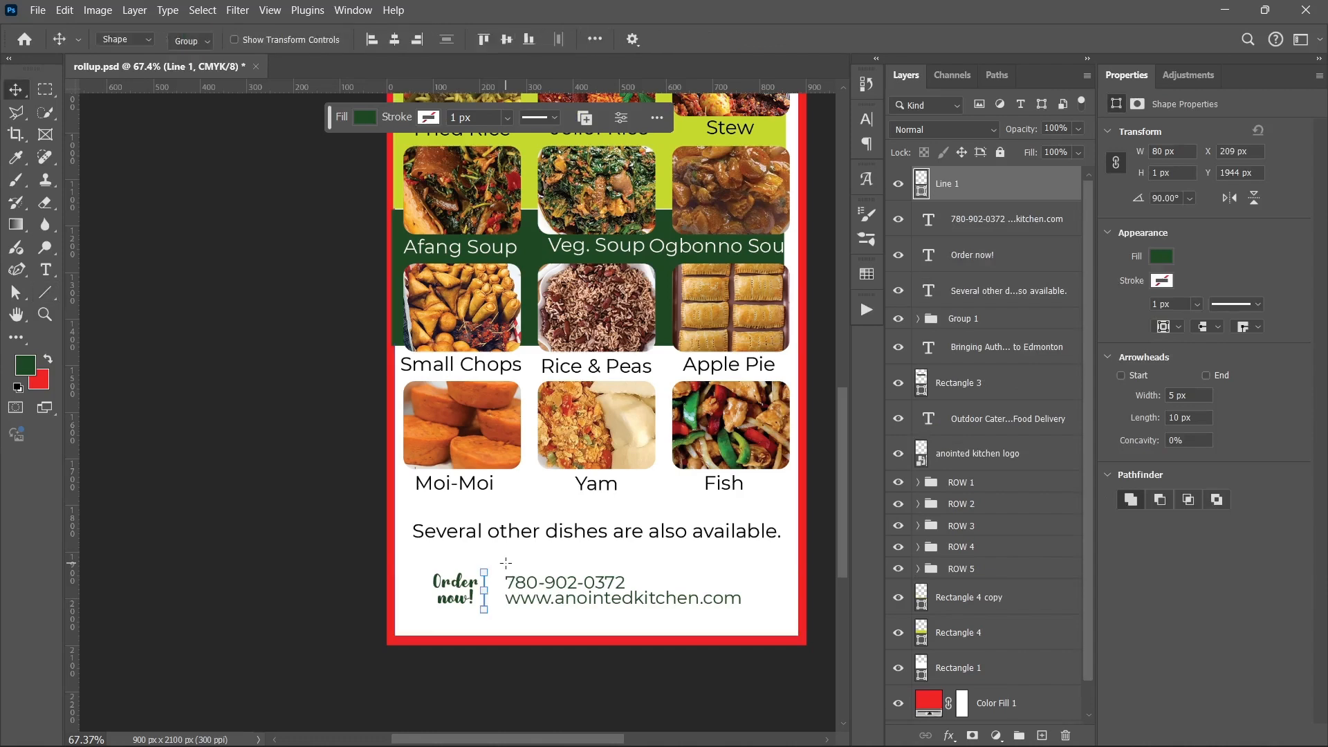
key("u")
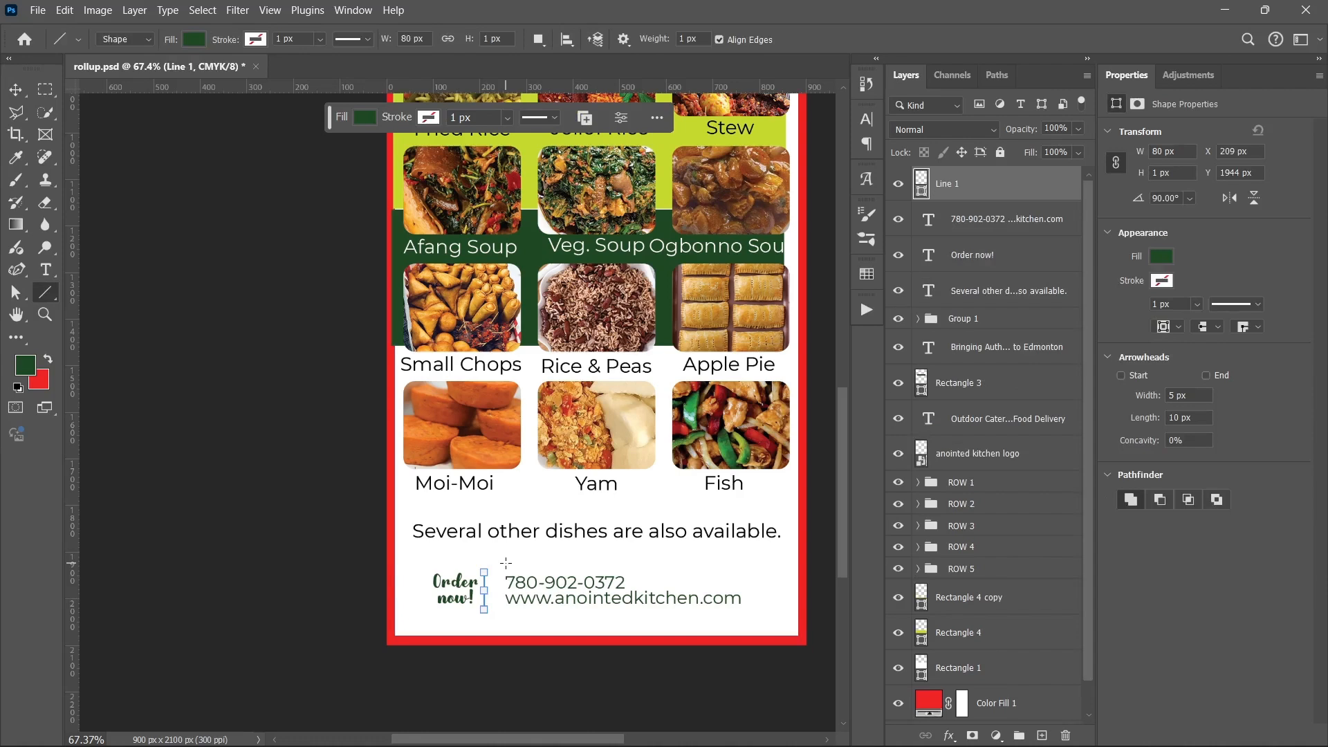
key("v")
key("Right")
key("Right")
key("Right")
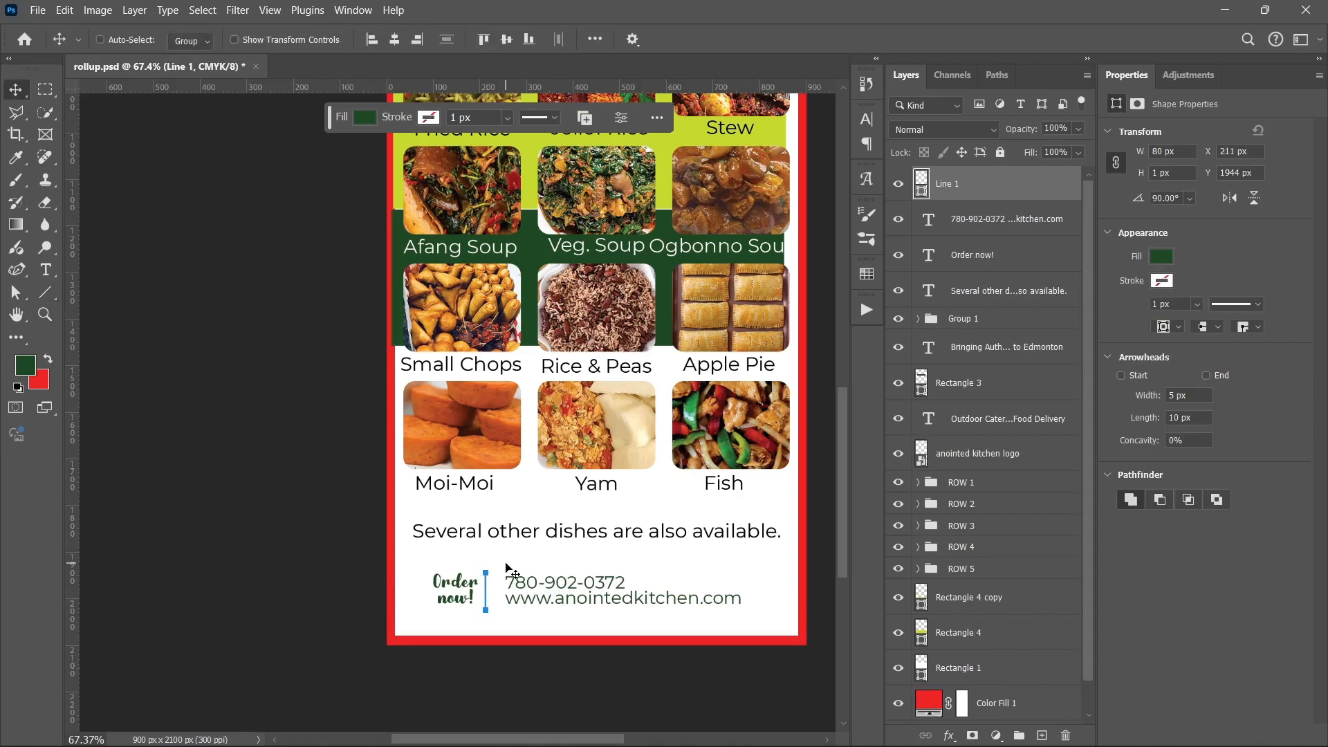
key("Right")
key("Right")
key("Right")
key("Right")
key("shift+Right")
key("shift+Right")
key("shift+Right")
key("shift+Left")
key("shift+Left")
key("shift+Left")
key("Right")
key("Right")
key("Right")
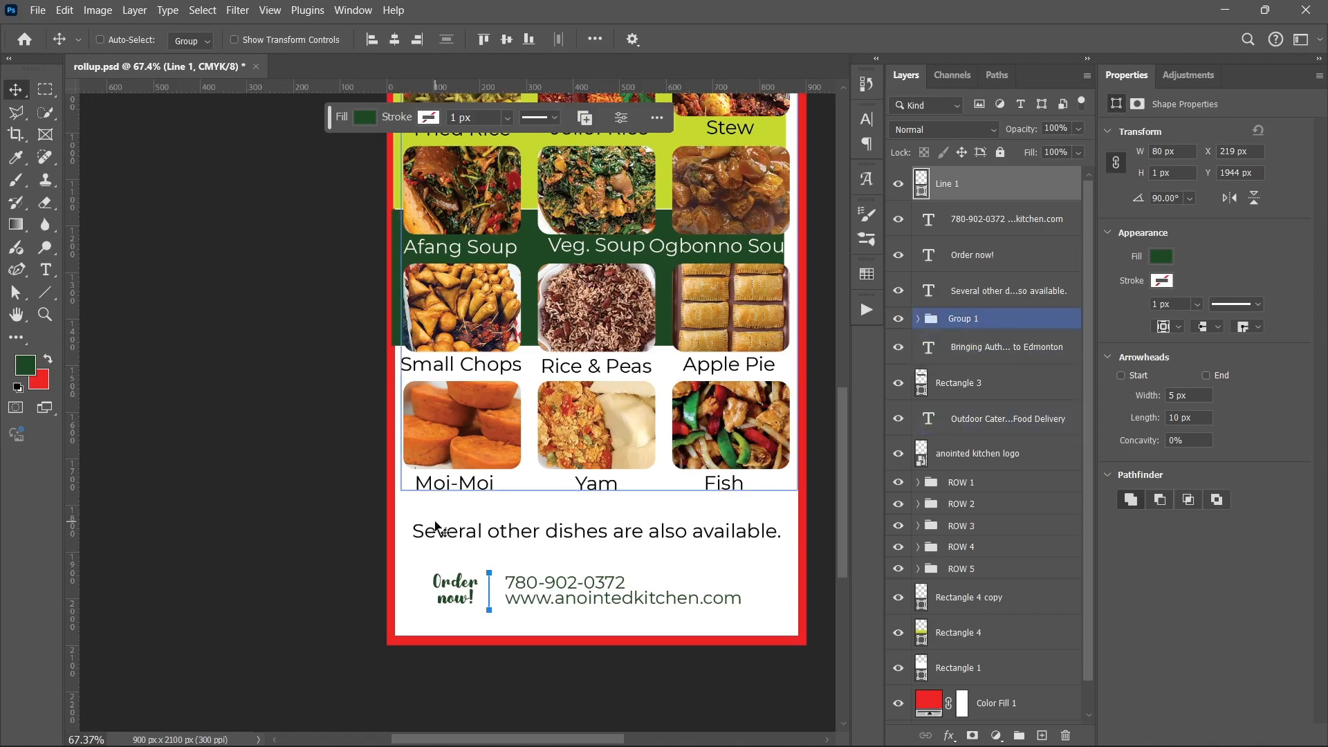
Step: Place the BG photo from the Rollup Banner Assets folder into the banner directly above the Color Fill 1 layer
scroll(590, 464, "up", 3)
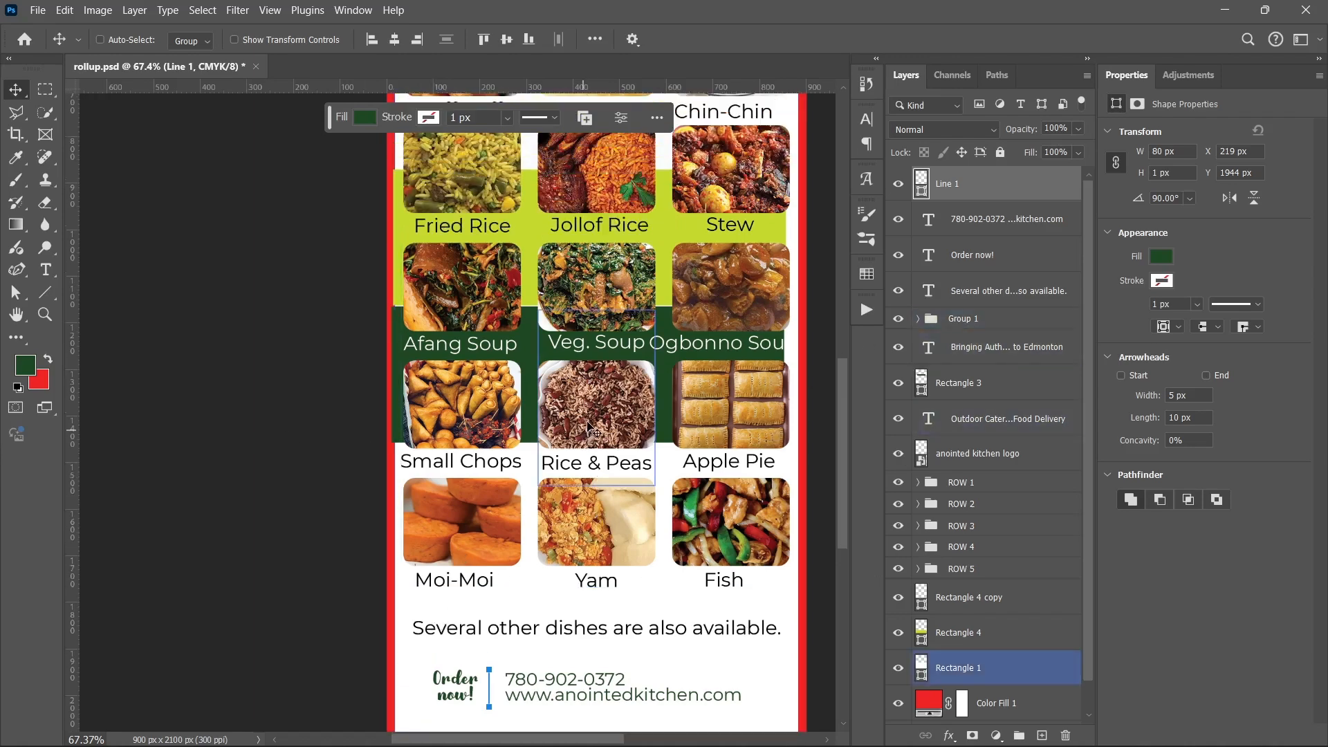
scroll(586, 423, "down", 2)
left_click_drag(597, 294, 542, 478)
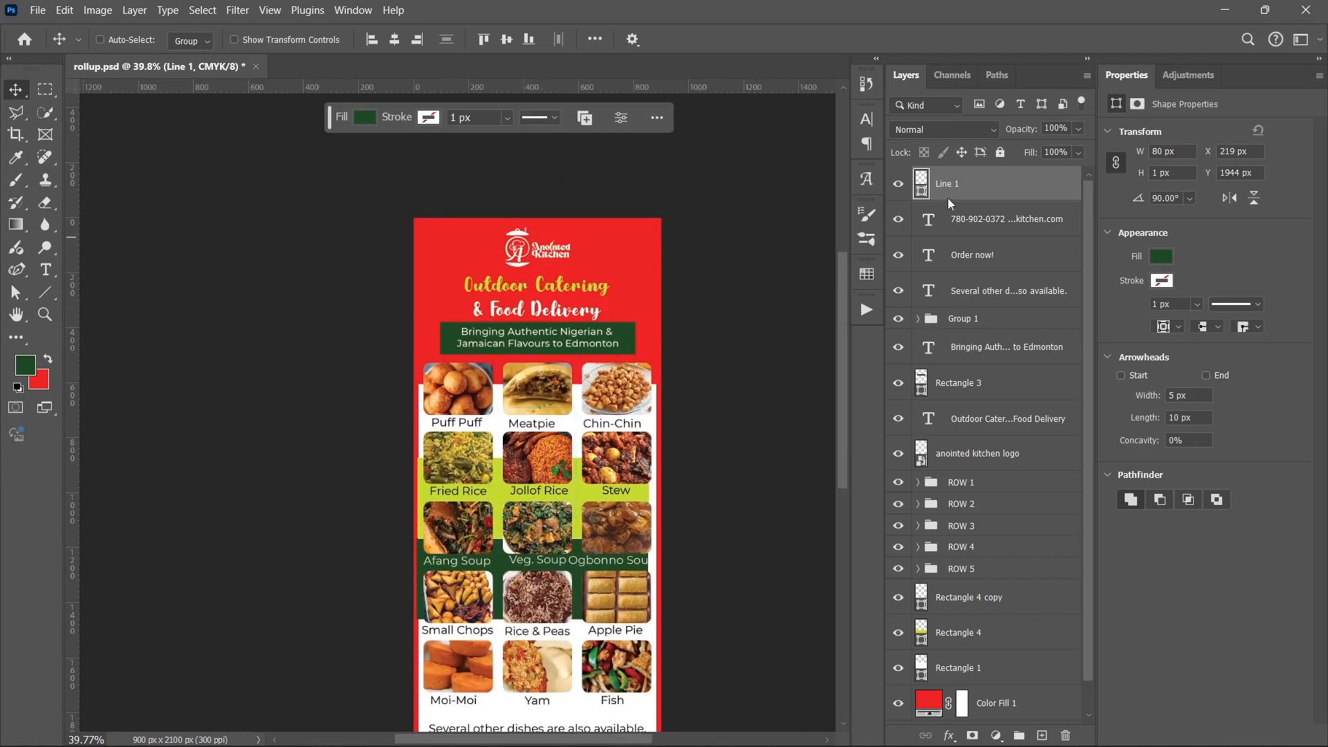
left_click(1041, 700)
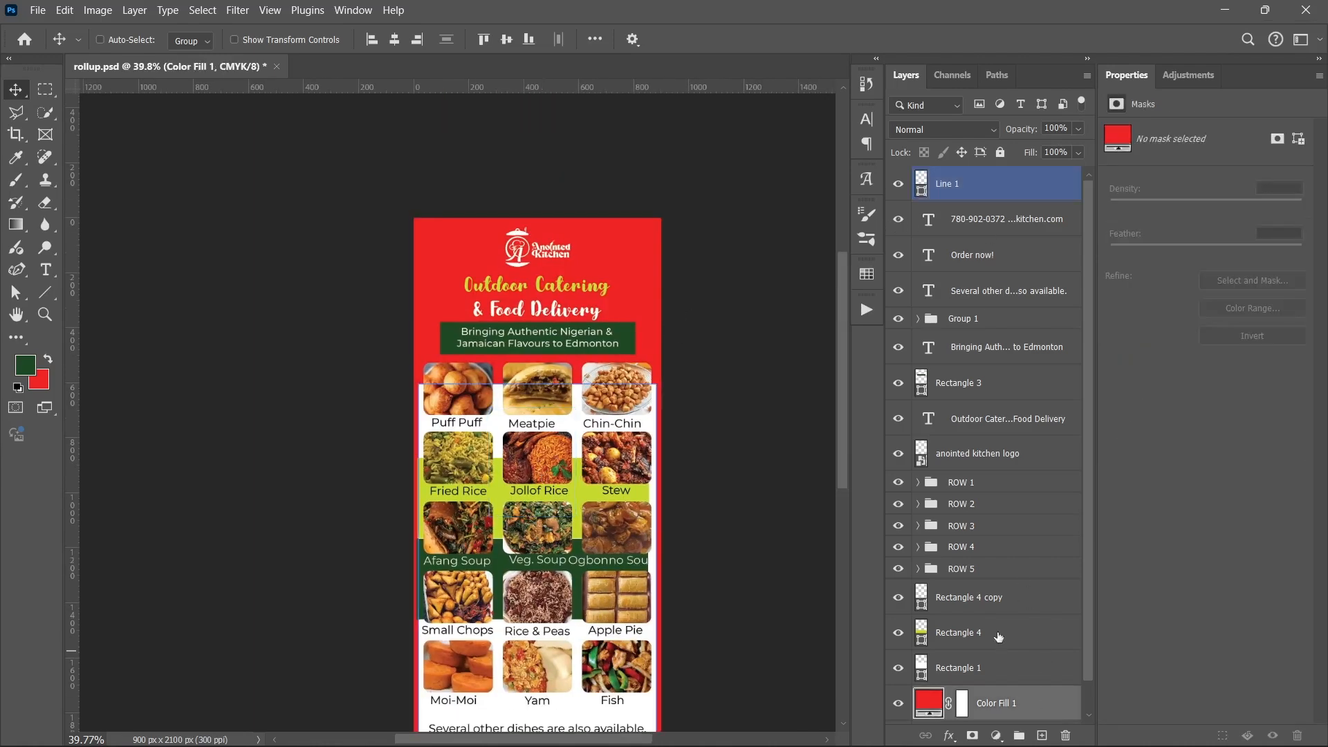
scroll(1003, 623, "down", 1)
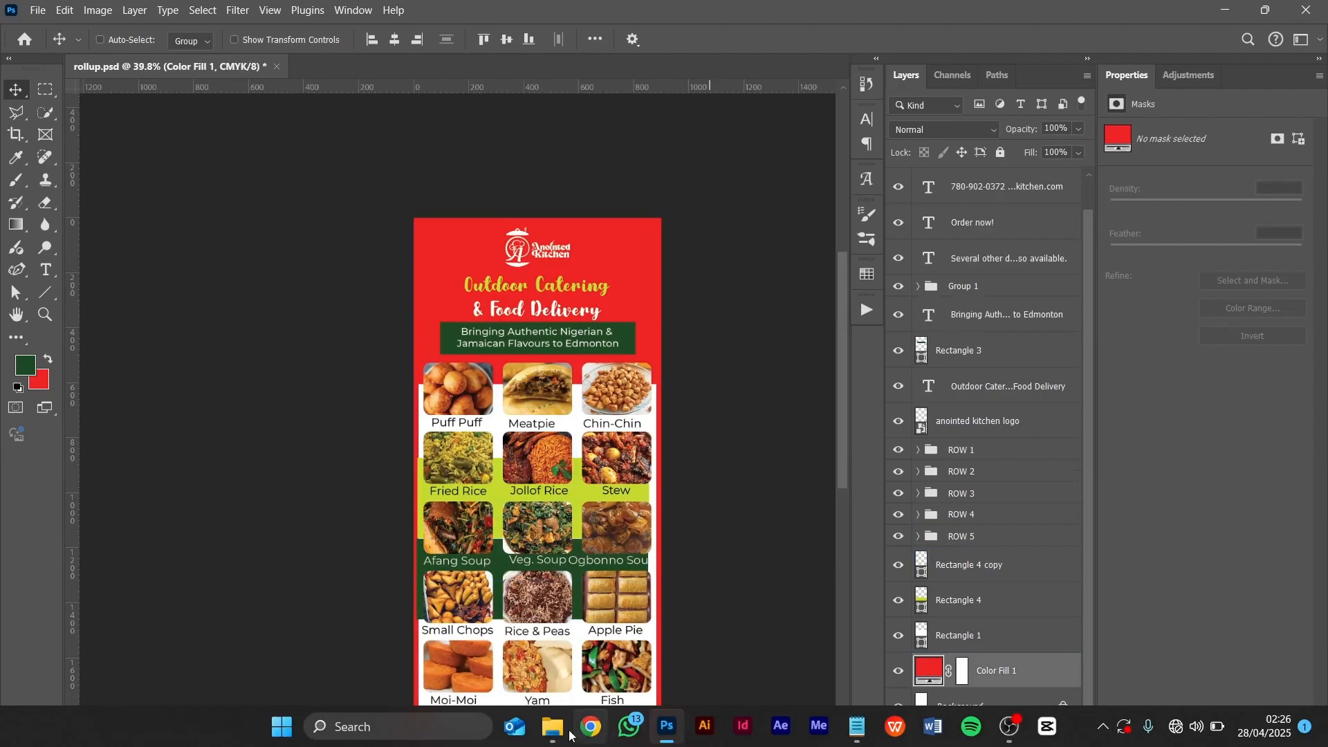
mouse_move(553, 726)
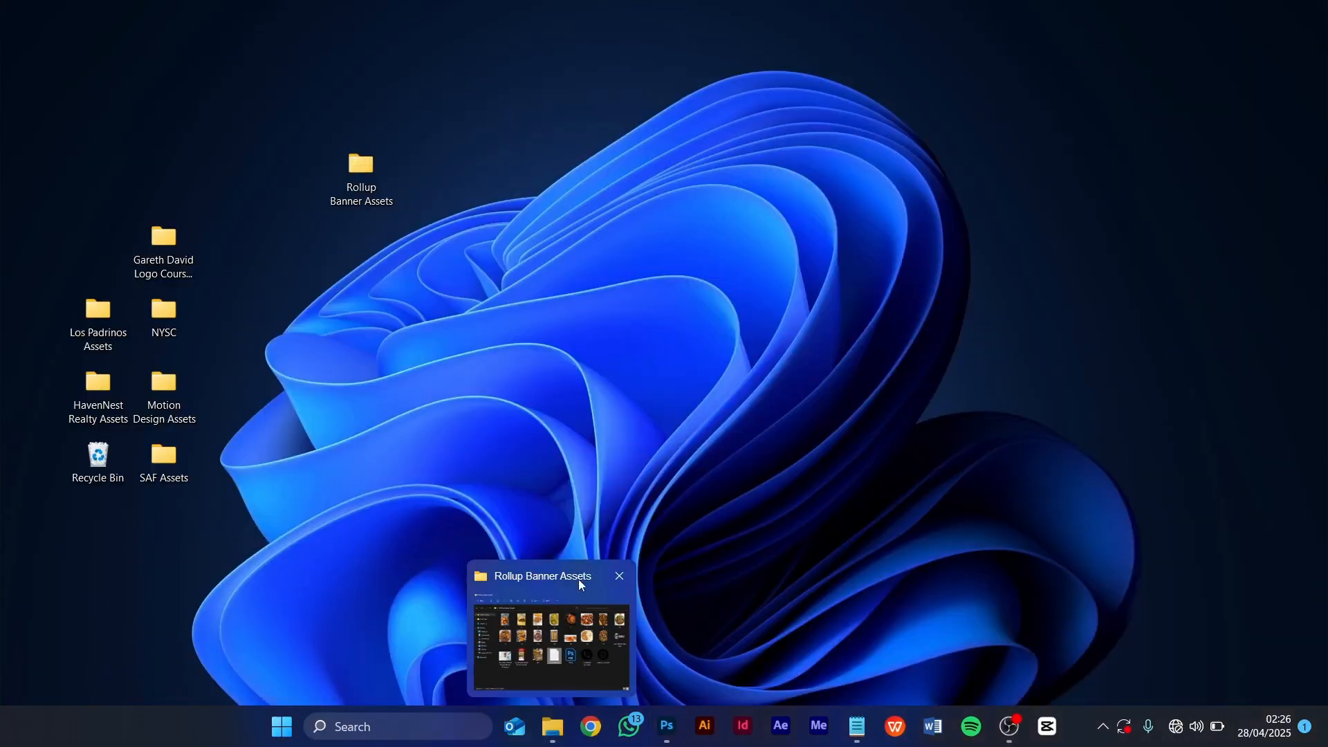
left_click(578, 579)
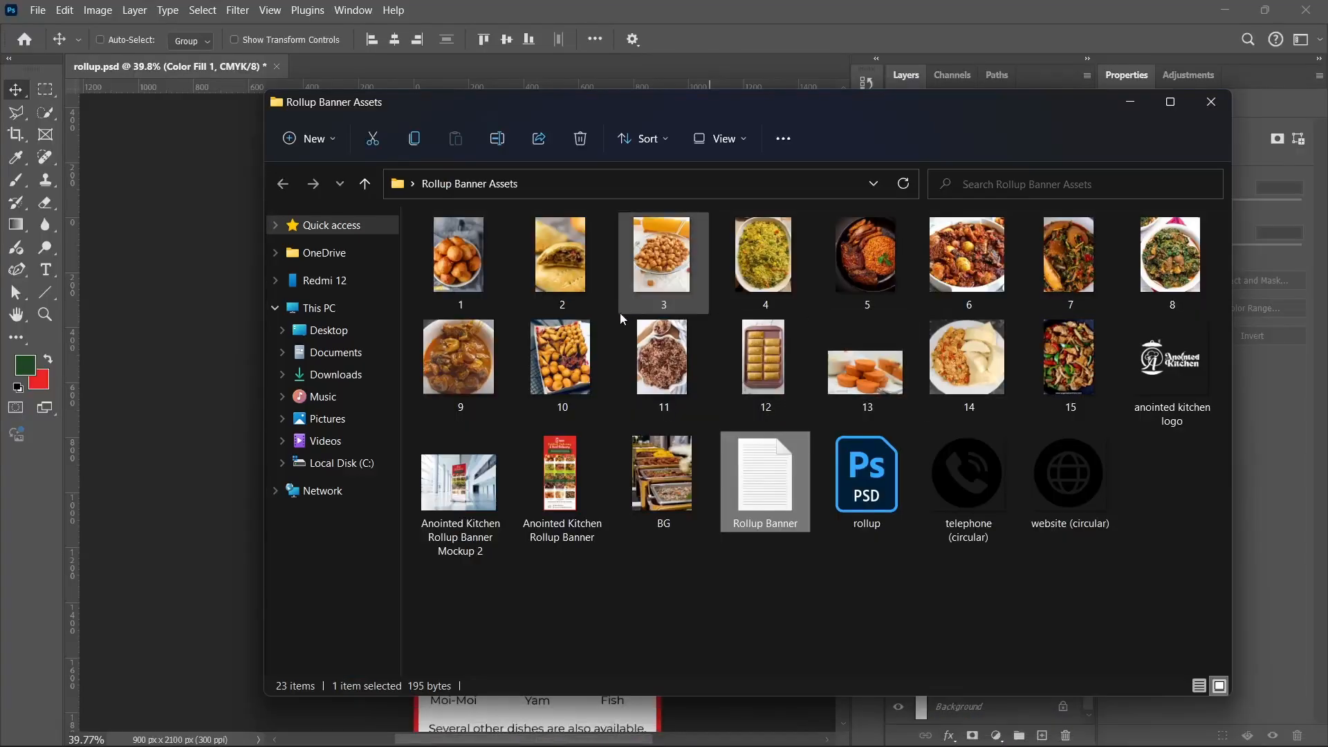
left_click(658, 467)
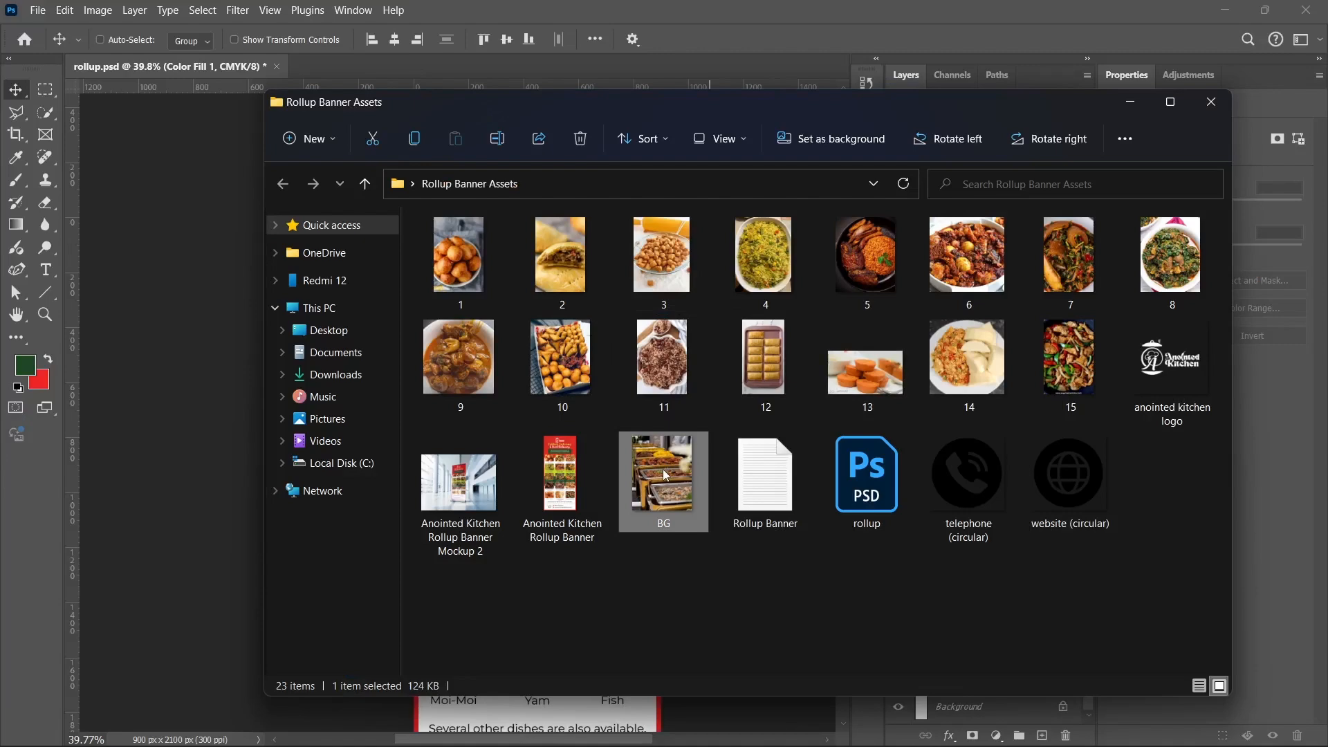
left_click_drag(665, 475, 386, 330)
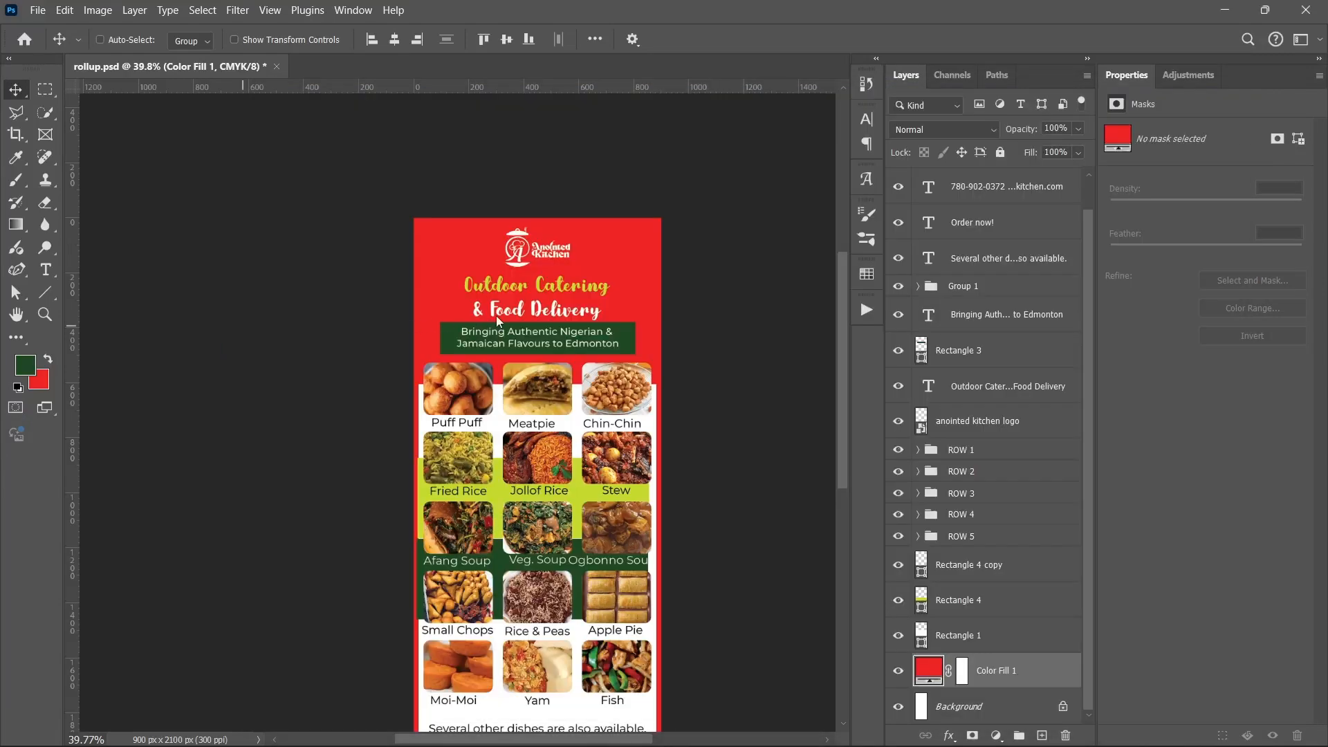
Step: Move the BG photo over the banner's upper part and enlarge it to about 938 × 1173 px to cover the full width
left_click_drag(539, 363, 540, 263)
left_click_drag(531, 309, 538, 309)
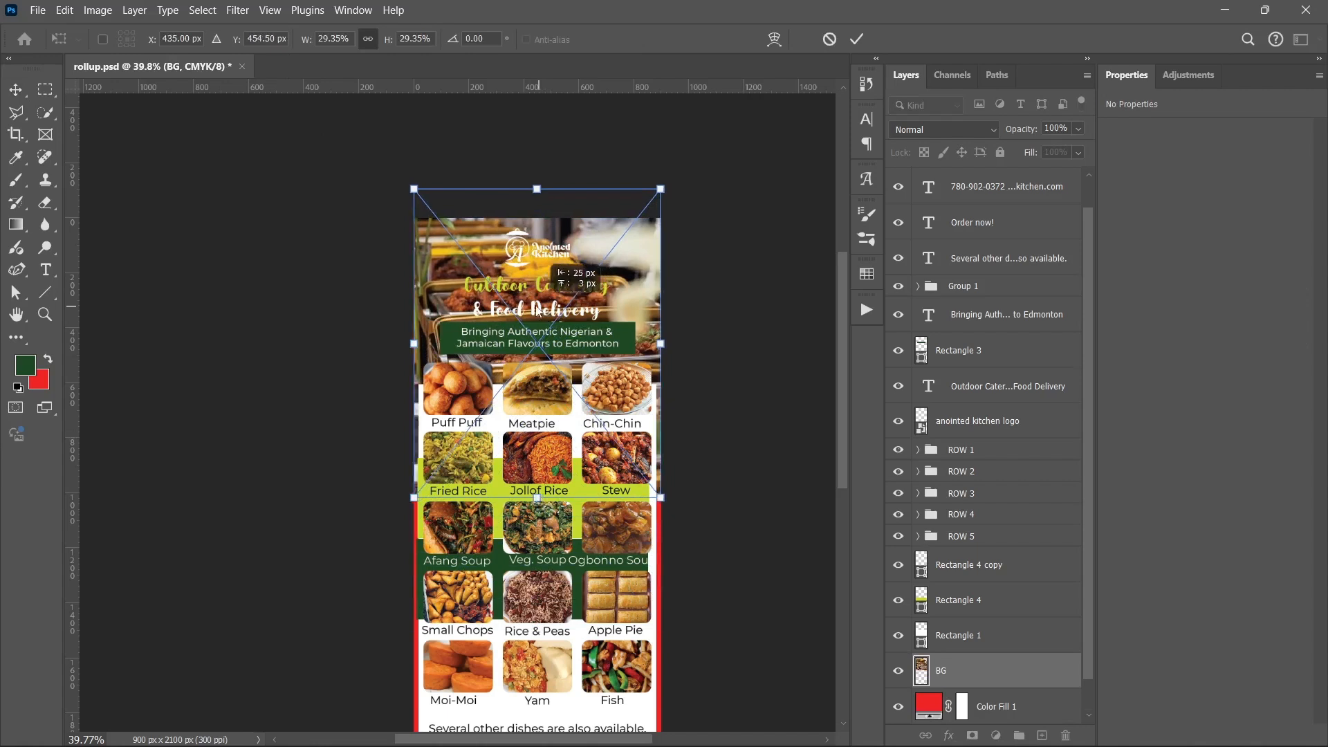
left_click_drag(660, 343, 670, 339)
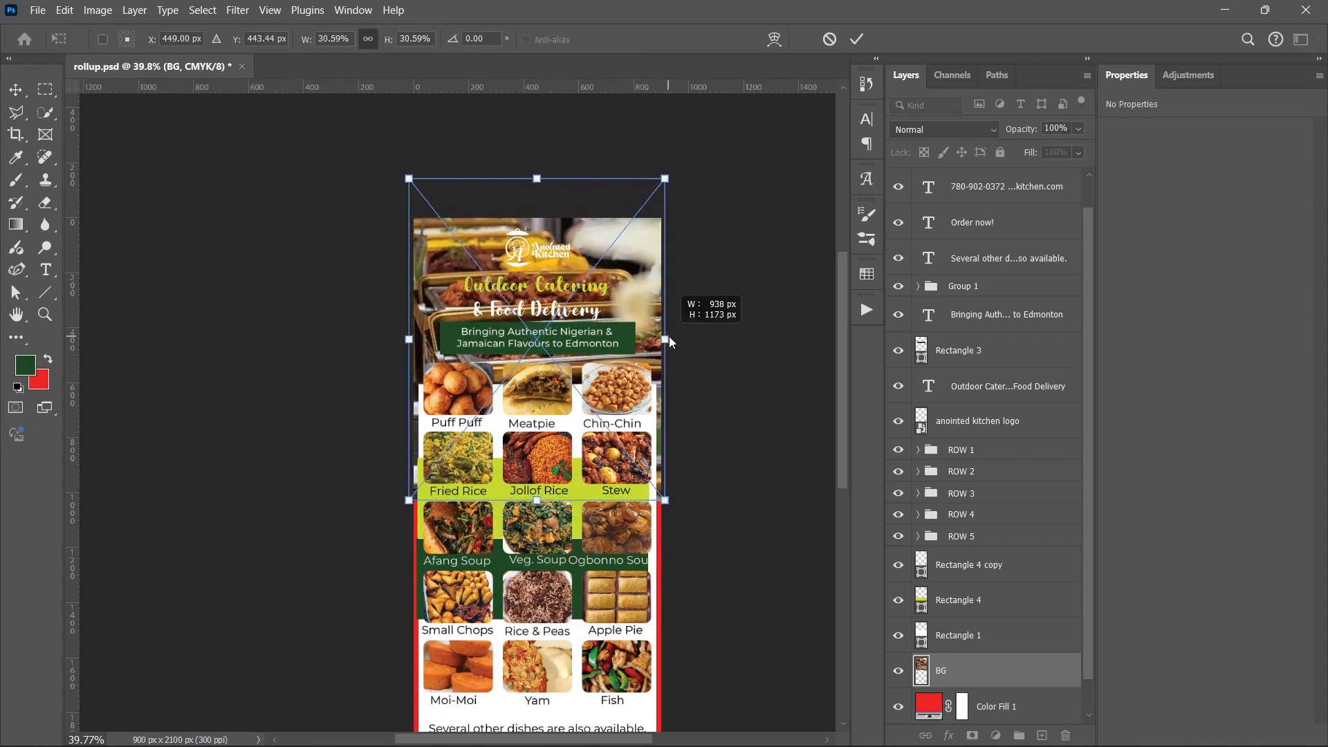
key("Return")
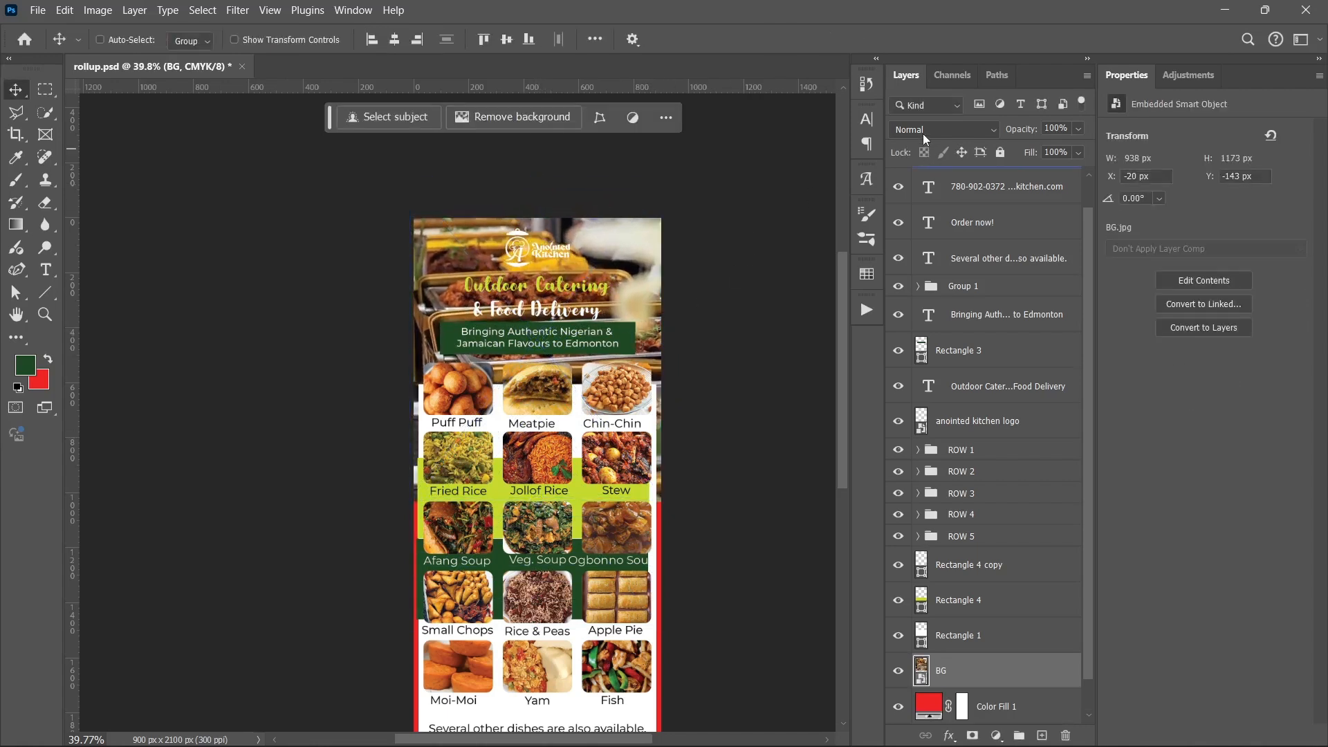
Step: Set the BG photo's blend mode to Multiply and its fill to 33%
left_click(923, 131)
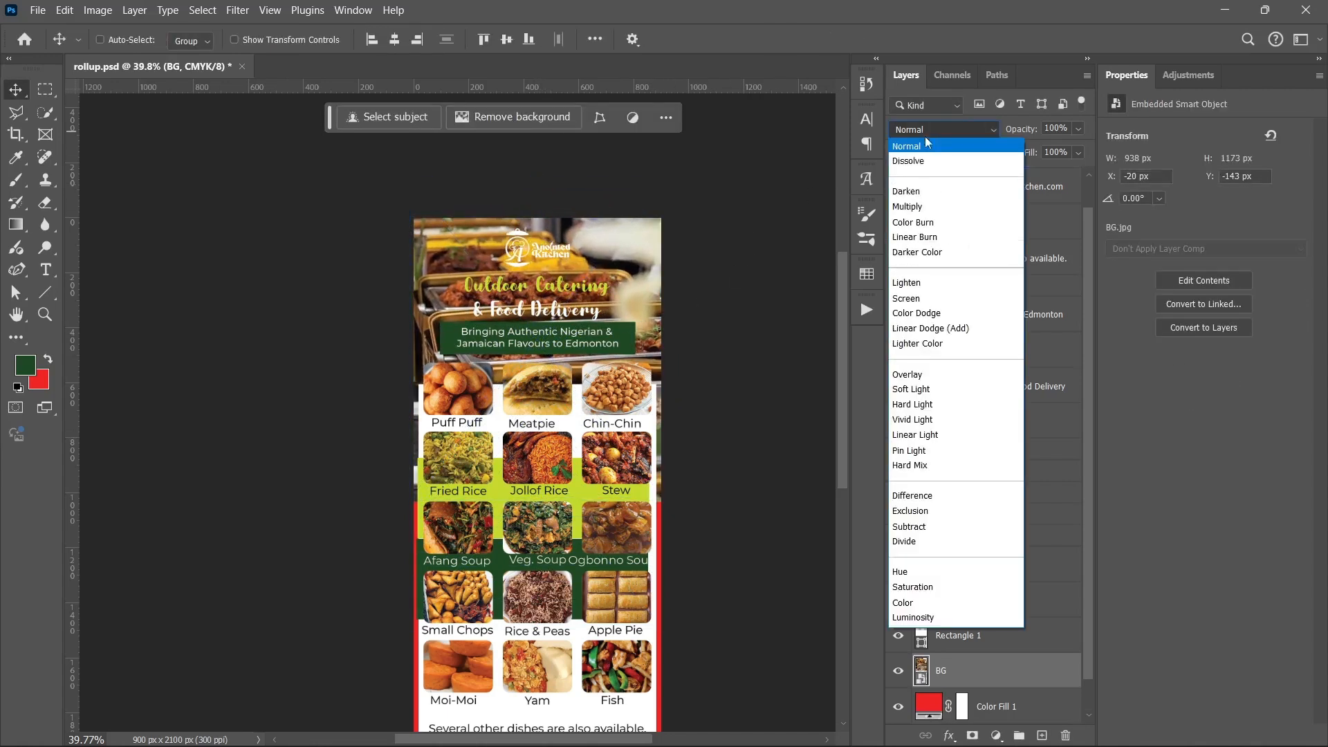
left_click(934, 207)
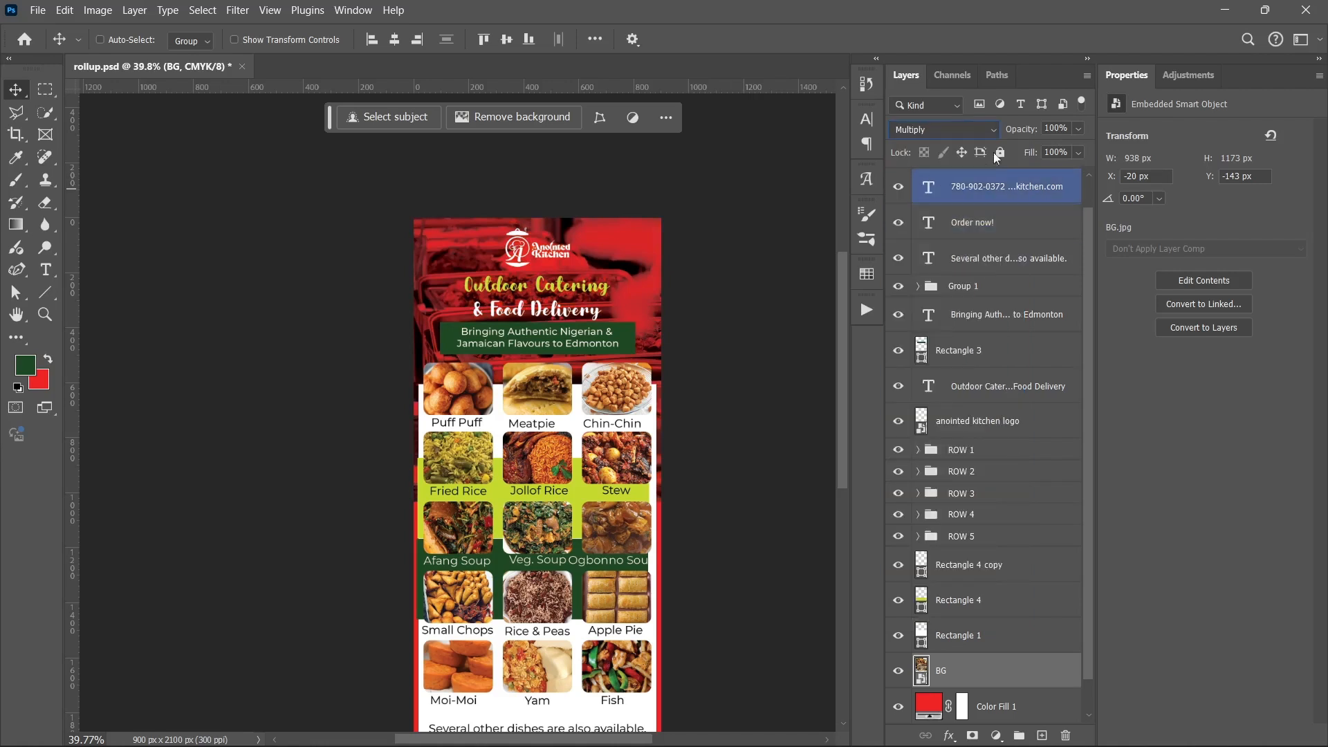
left_click_drag(1020, 153, 1018, 152)
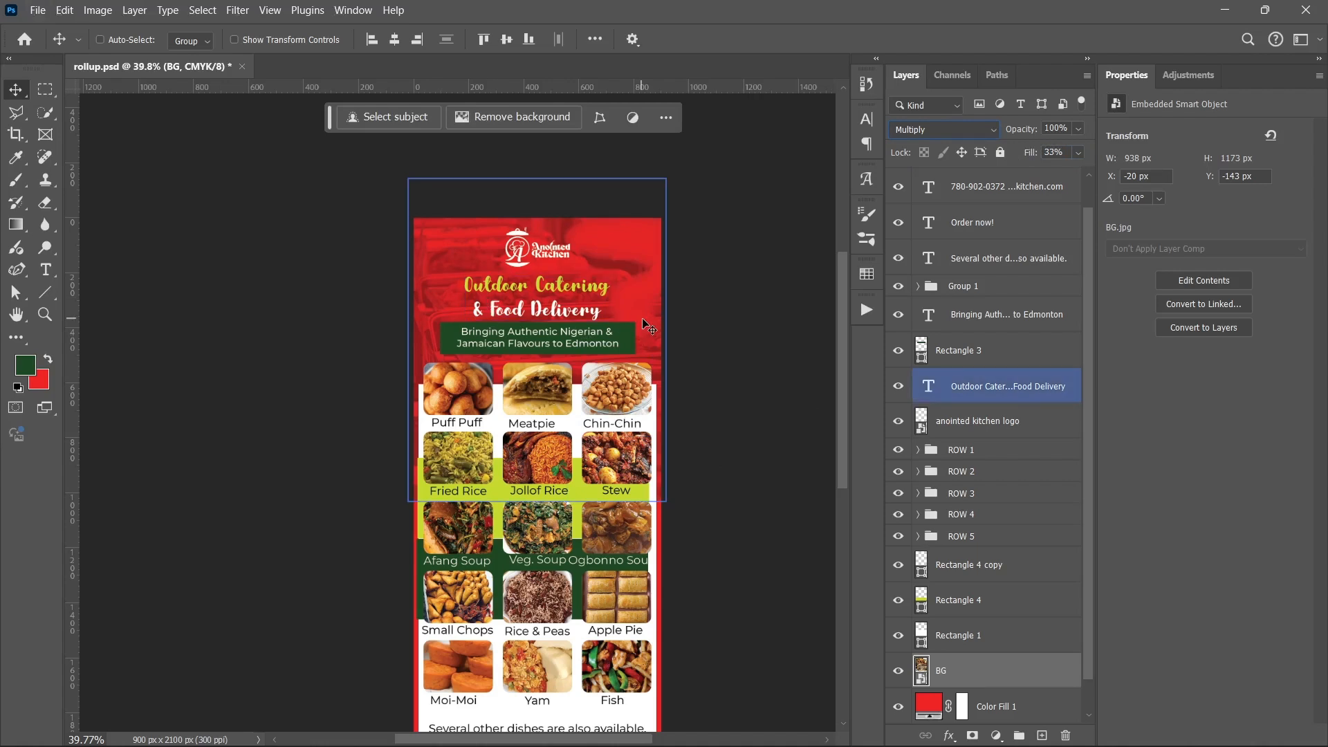
Step: Fit the whole banner in view and select the Color Fill 1 layer below the BG photo
key("super")
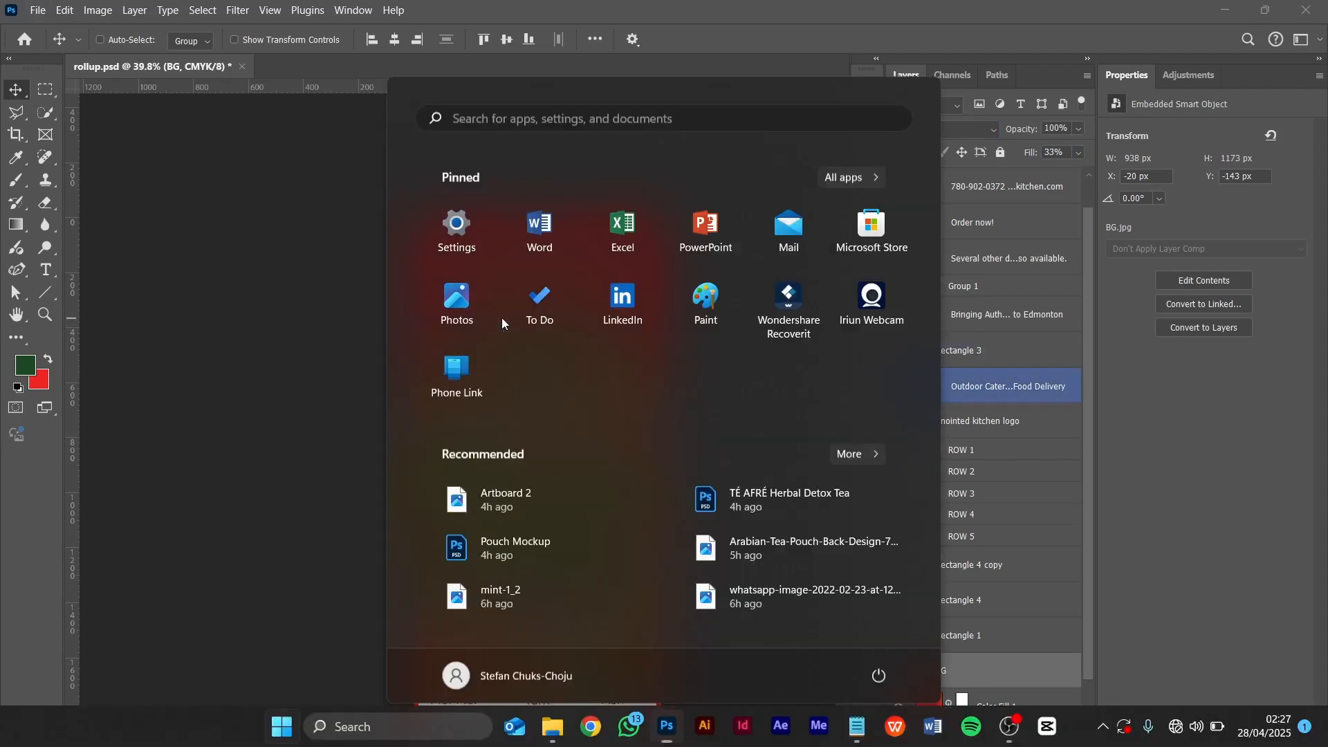
left_click(376, 314)
key("ctrl+0")
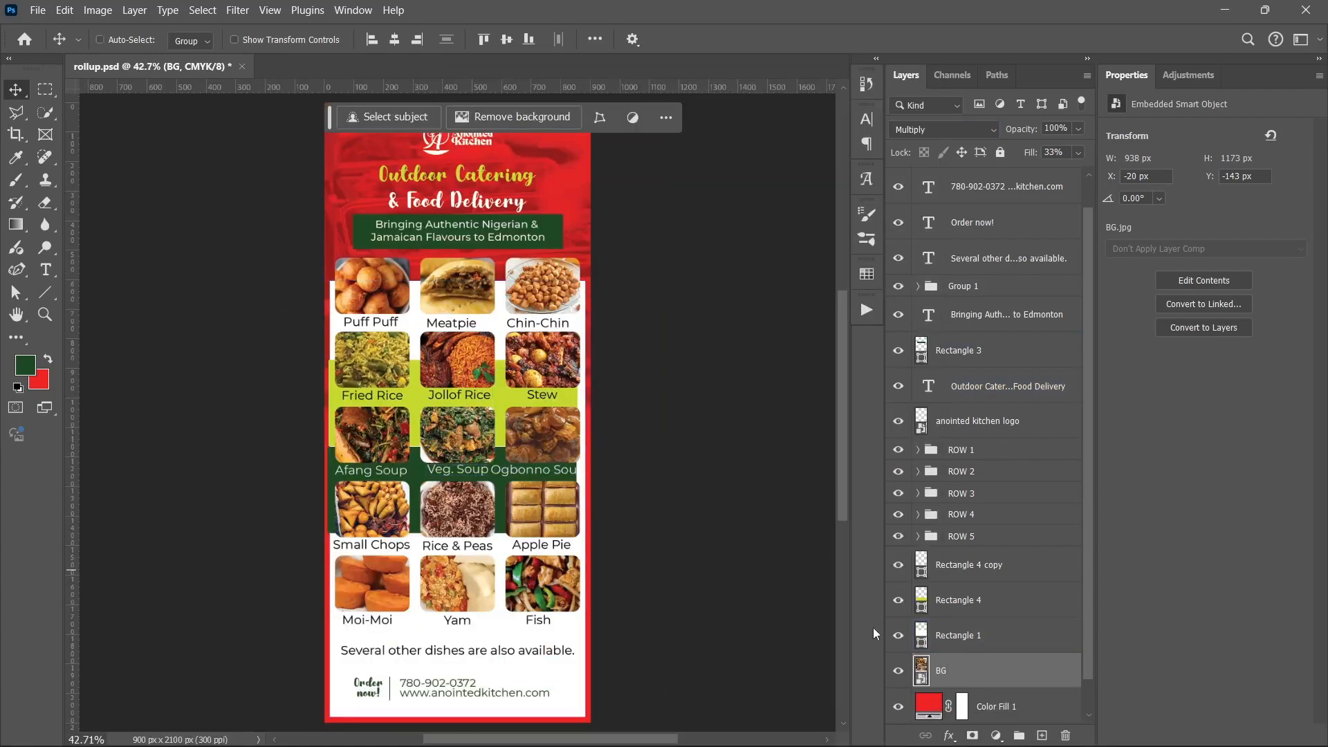
left_click(1024, 708)
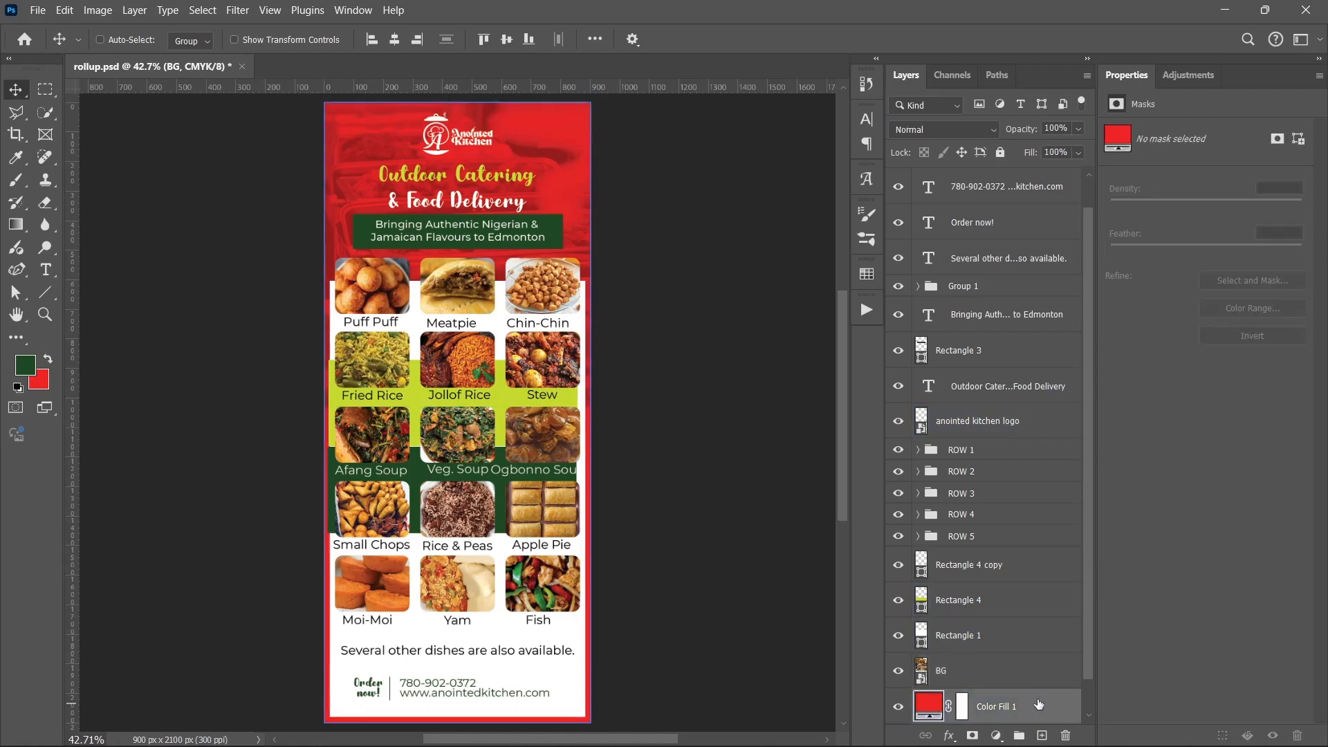